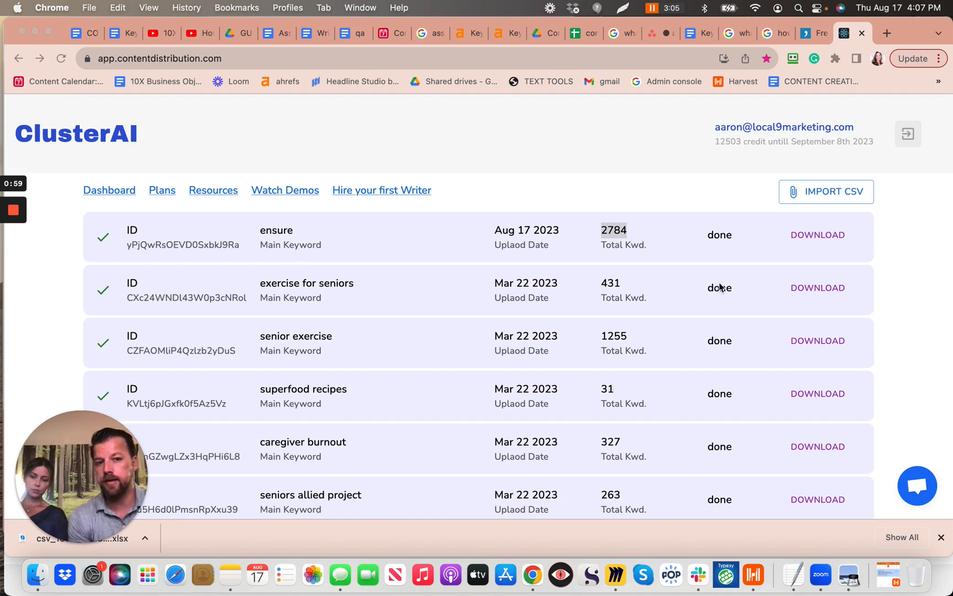
left_click(712, 191)
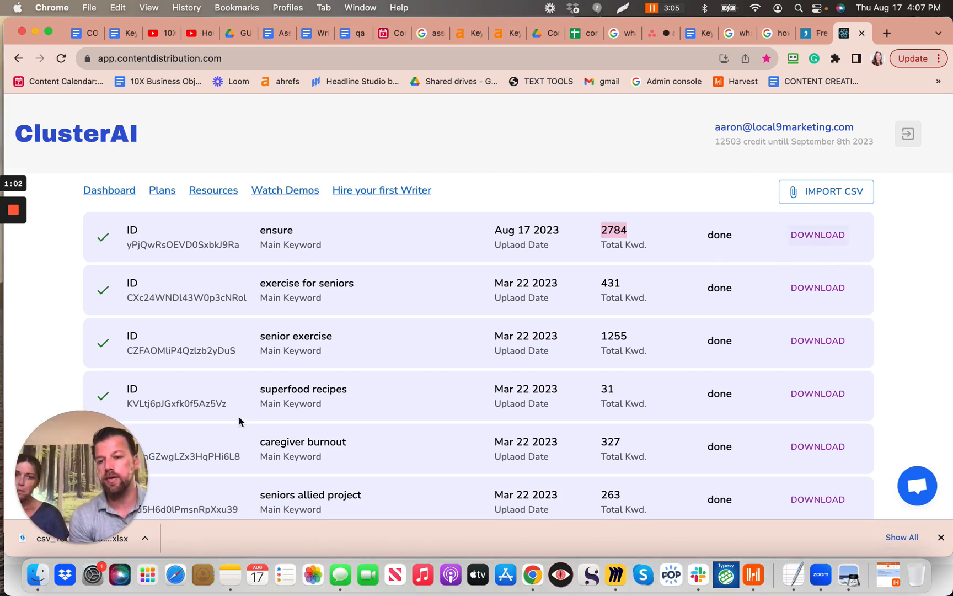
left_click_drag(96, 449, 286, 455)
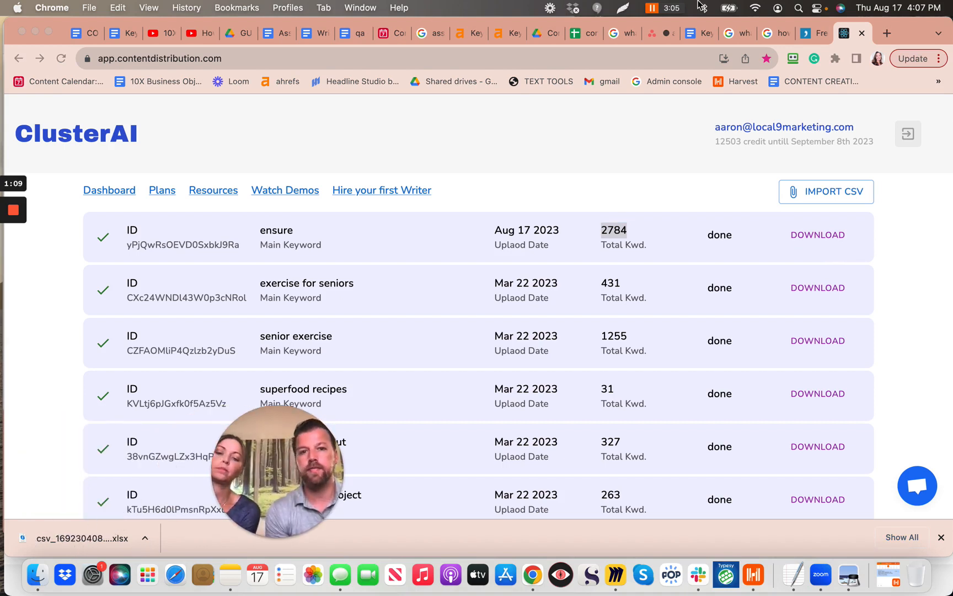
left_click(541, 36)
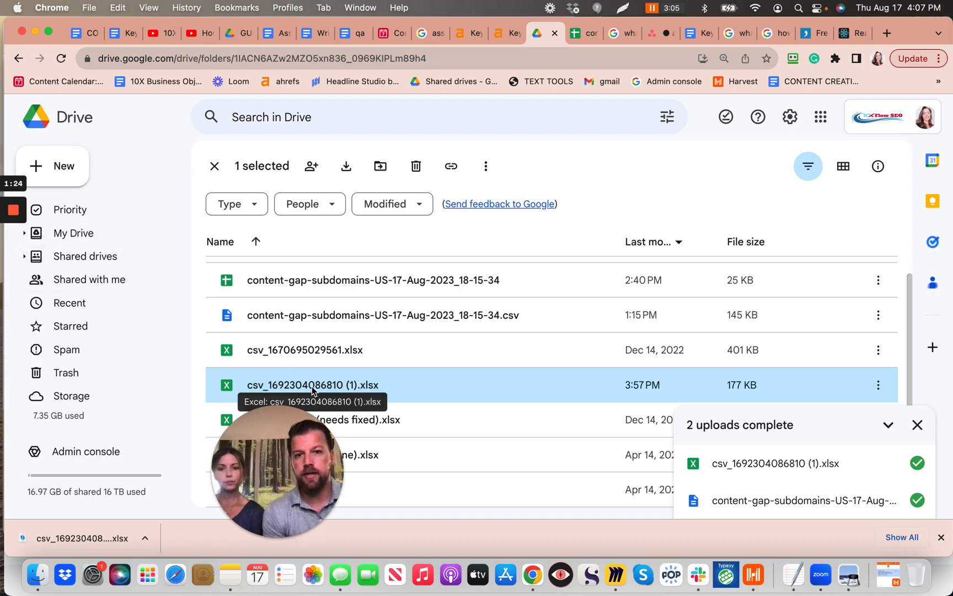
left_click(581, 35)
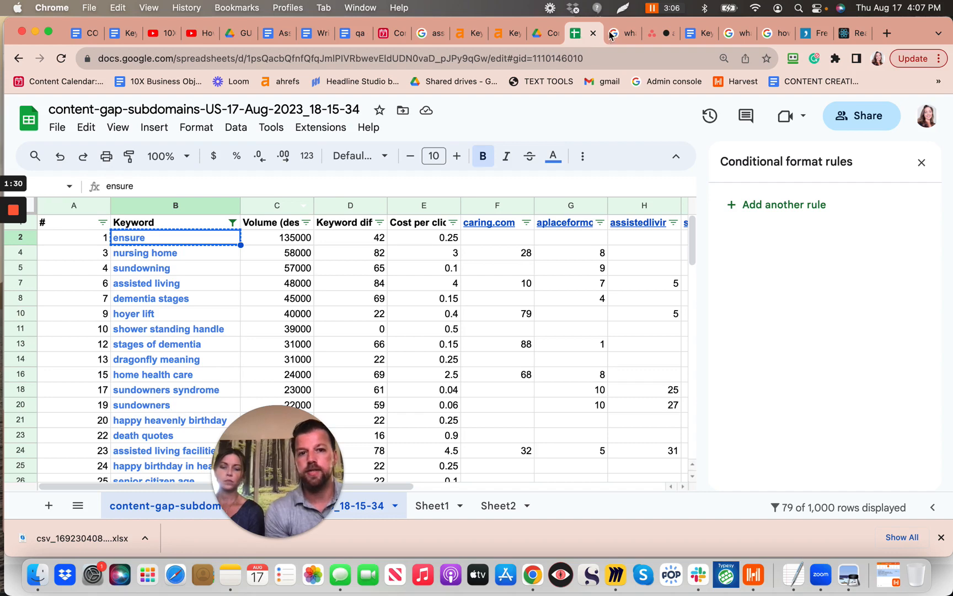
left_click(593, 33)
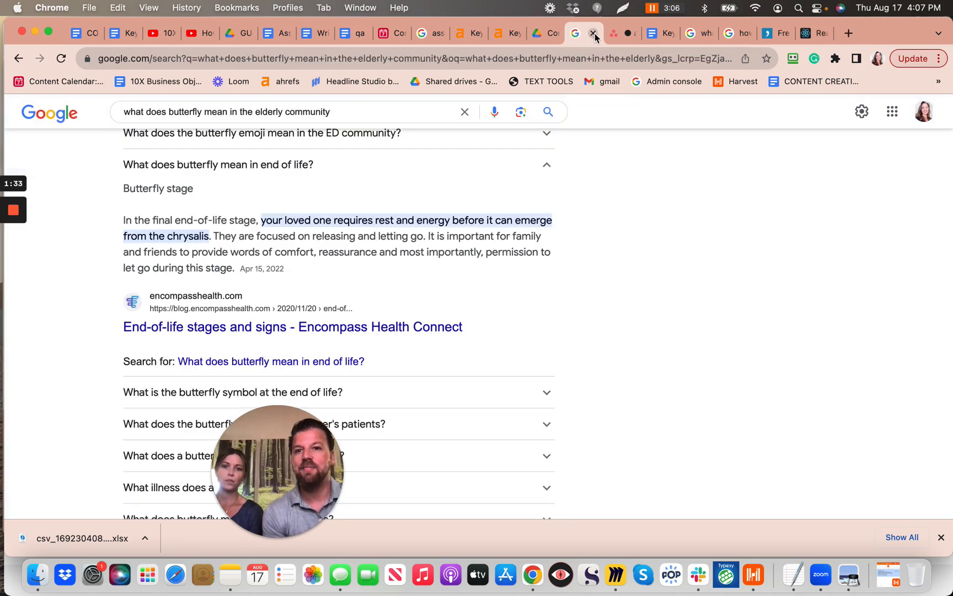
left_click(543, 34)
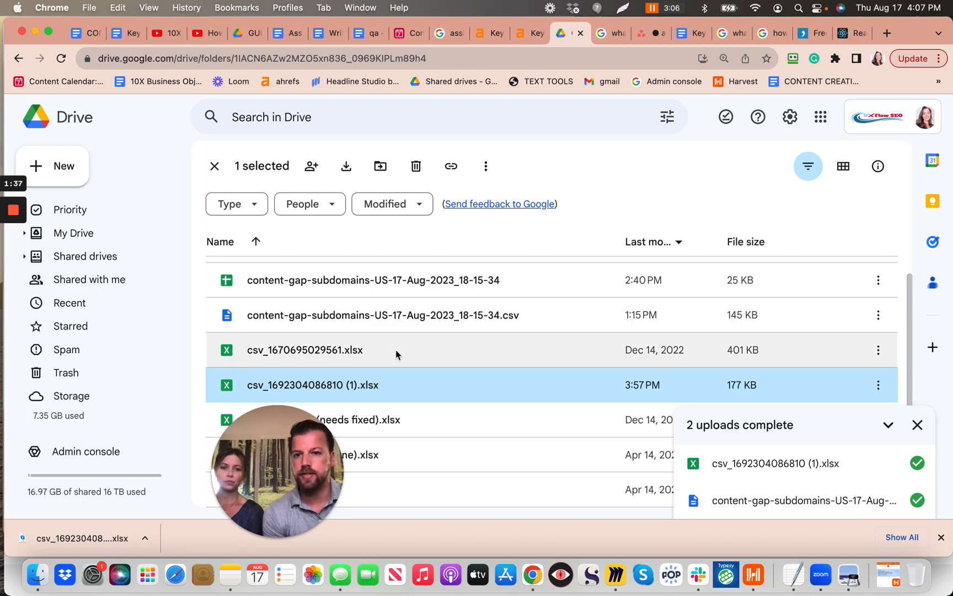
double_click(301, 390)
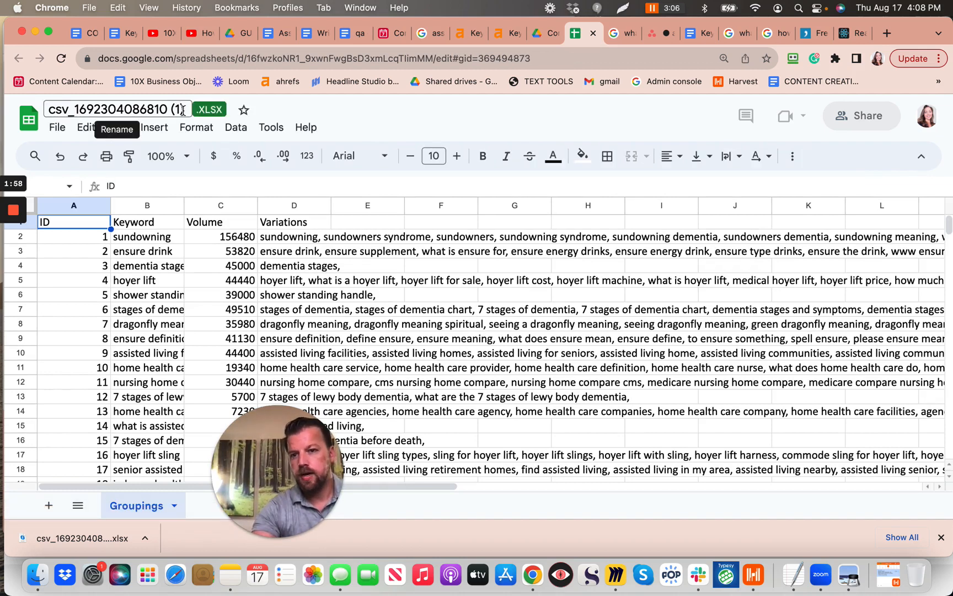
Rename the spreadsheet as Big Fish Competition
left_click(182, 109)
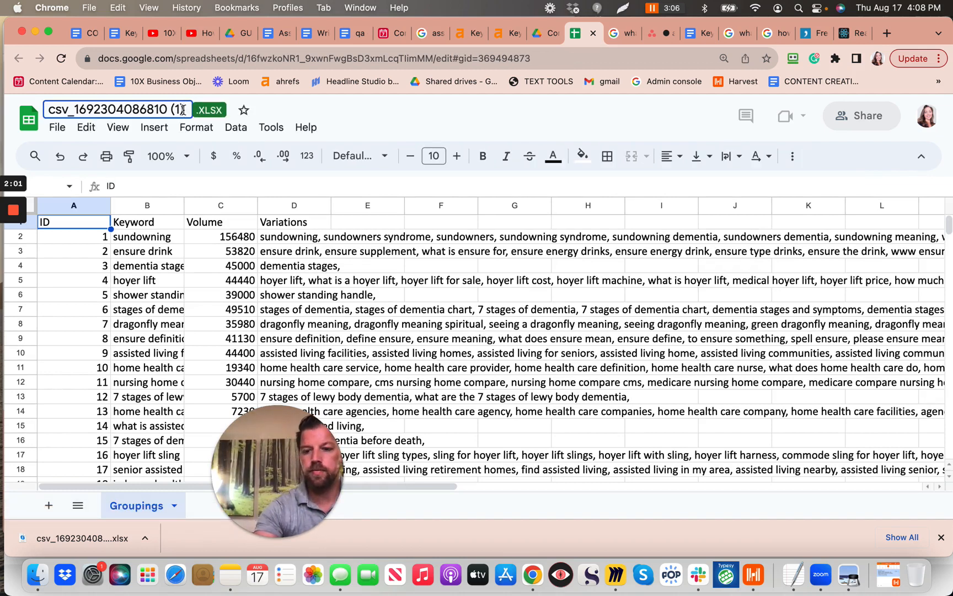
key("super+a")
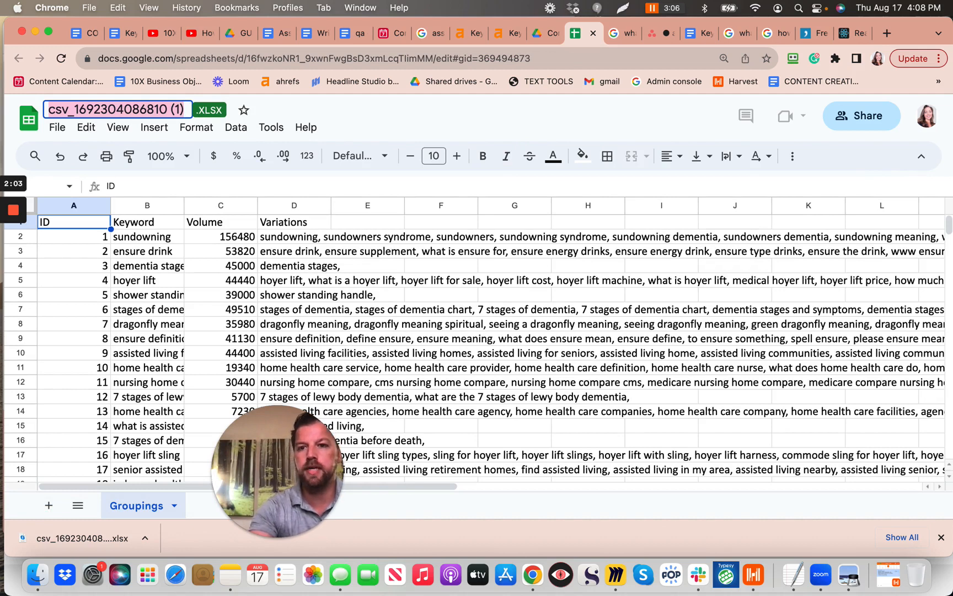
type("Big Fish")
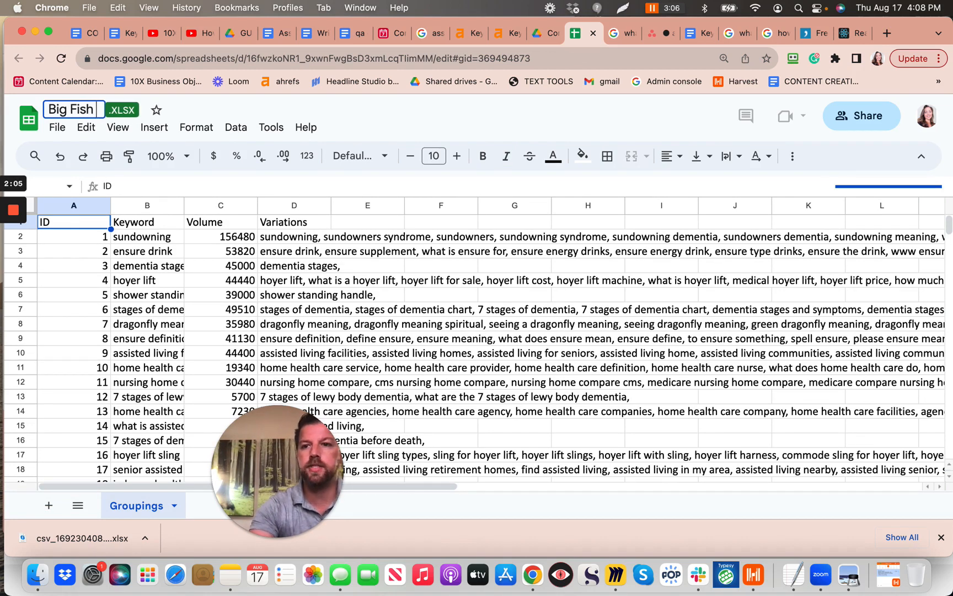
type(" Competition")
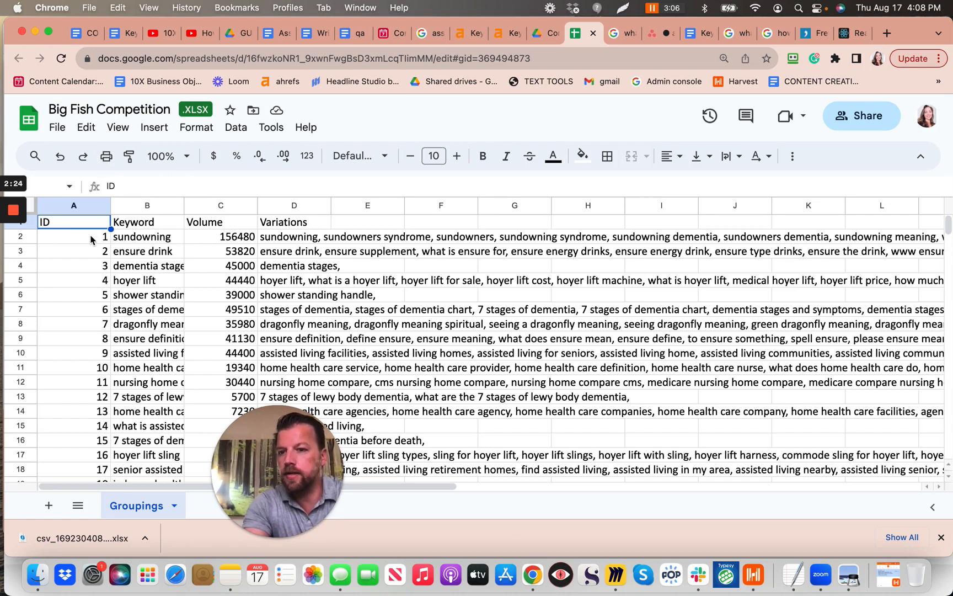
Review the Keyword and Variations column headers and the first keyword, sundowning
left_click(139, 227)
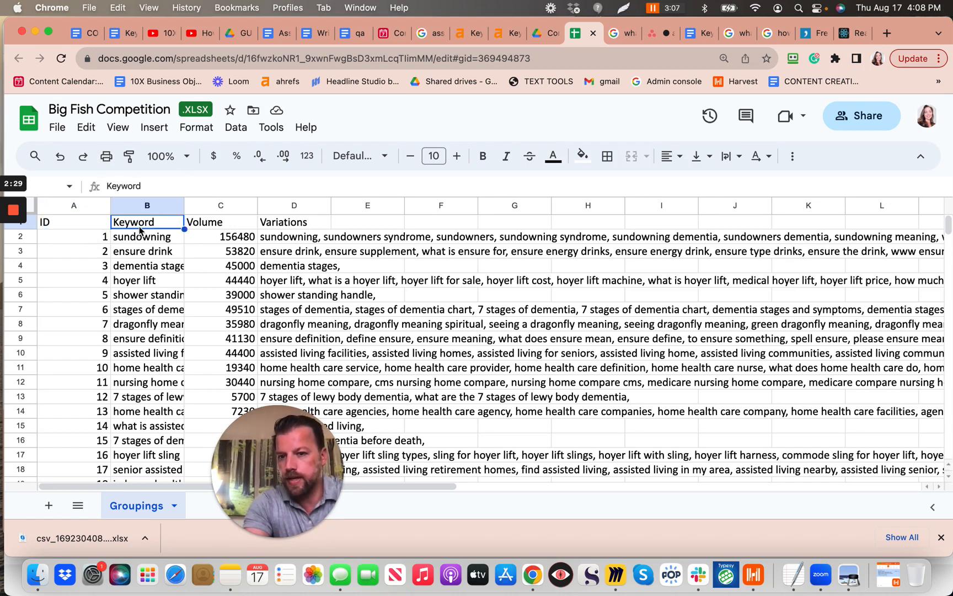
left_click(293, 223)
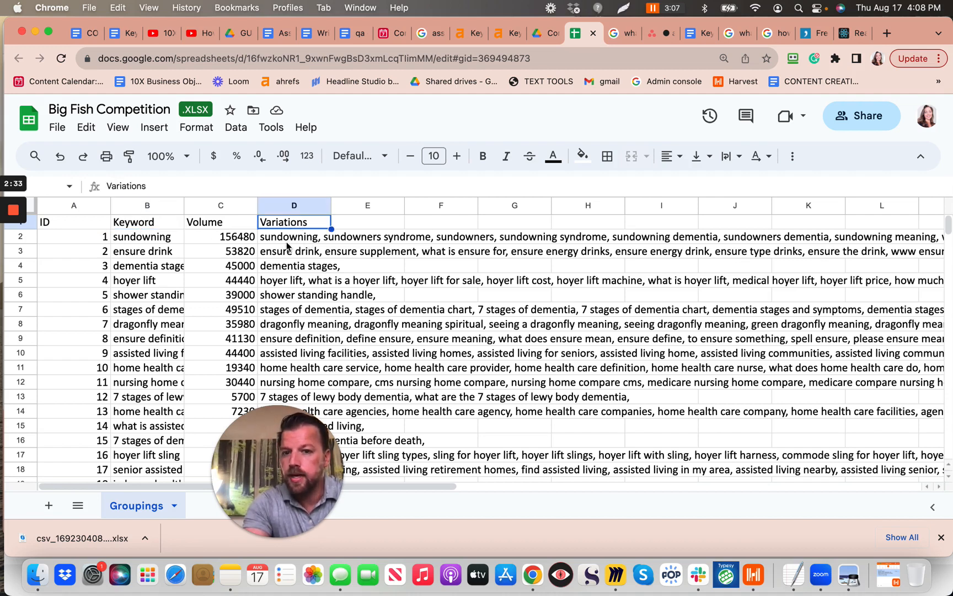
left_click(165, 241)
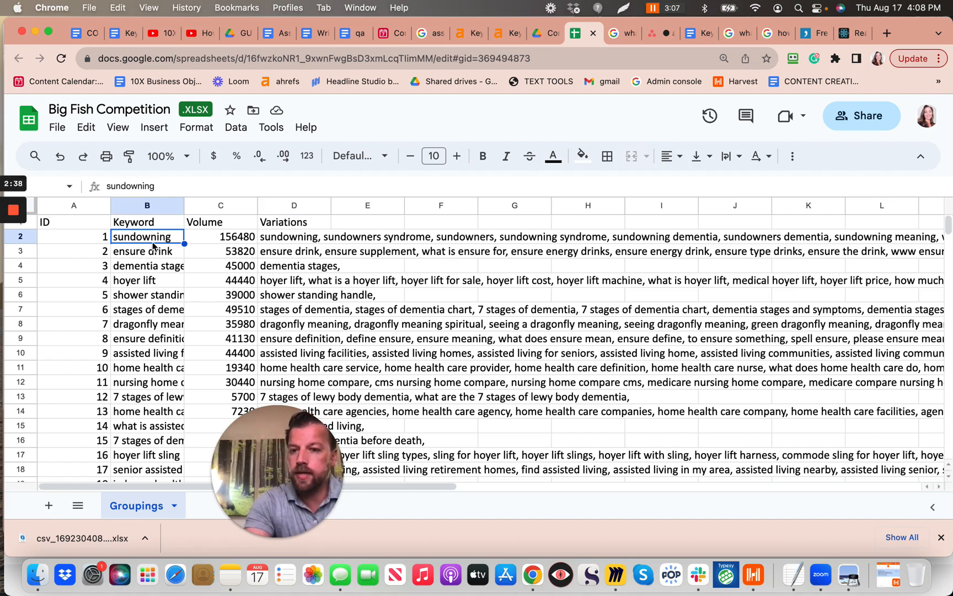
Expand the Variations cell for sundowning and examine the first several lines of related keywords
left_click(281, 238)
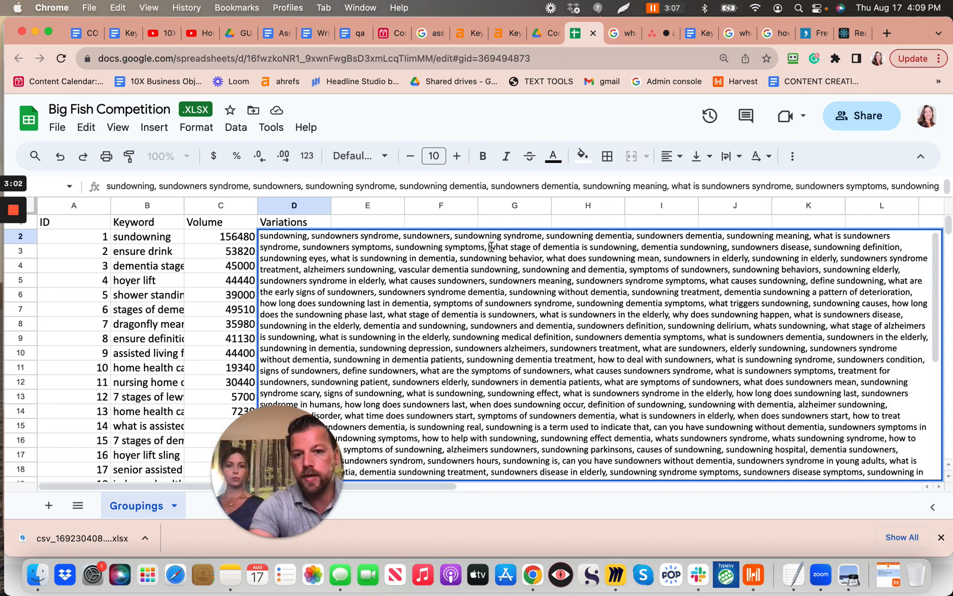
left_click_drag(491, 246, 631, 249)
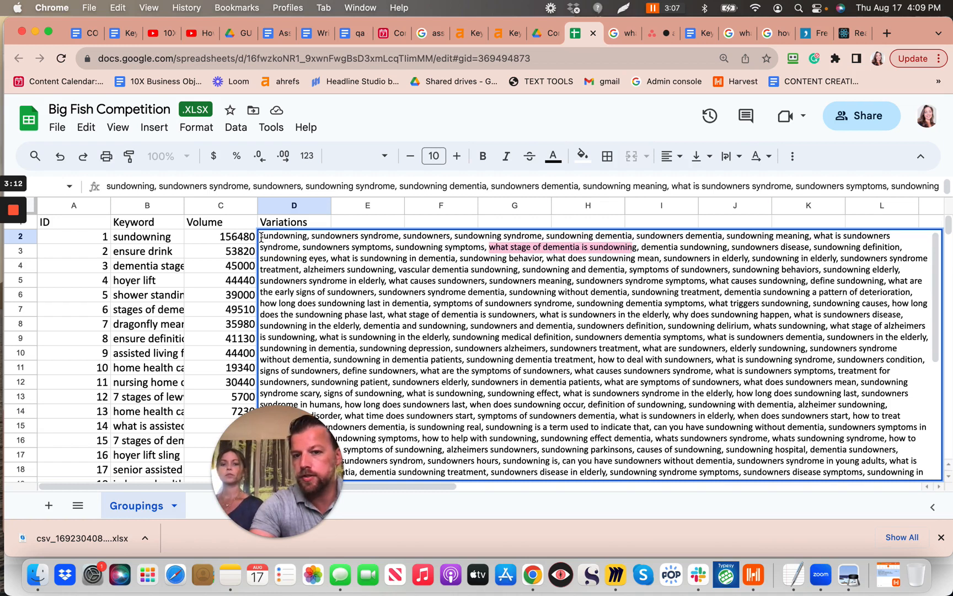
left_click_drag(260, 237, 493, 235)
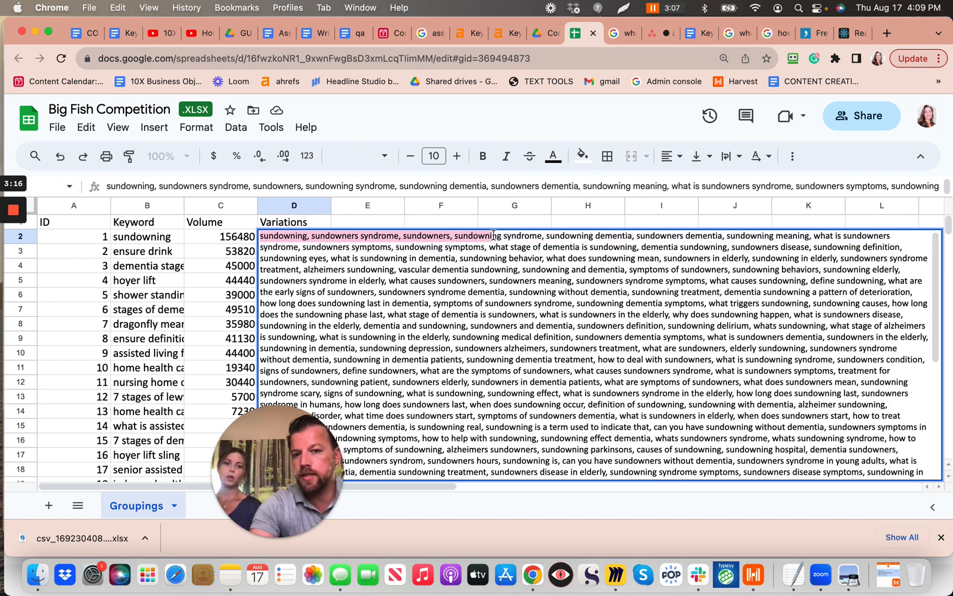
left_click(515, 236)
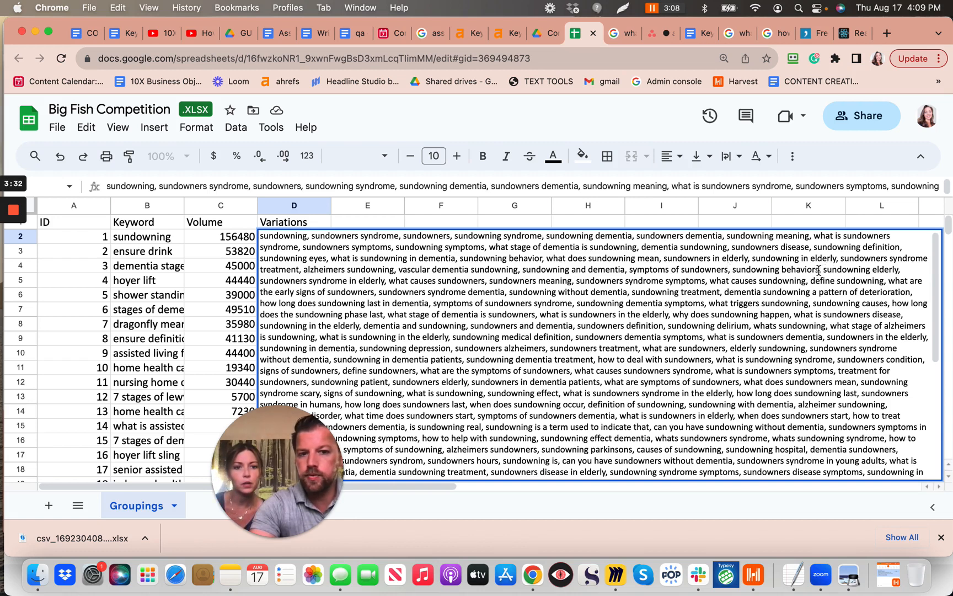
left_click_drag(820, 270, 782, 270)
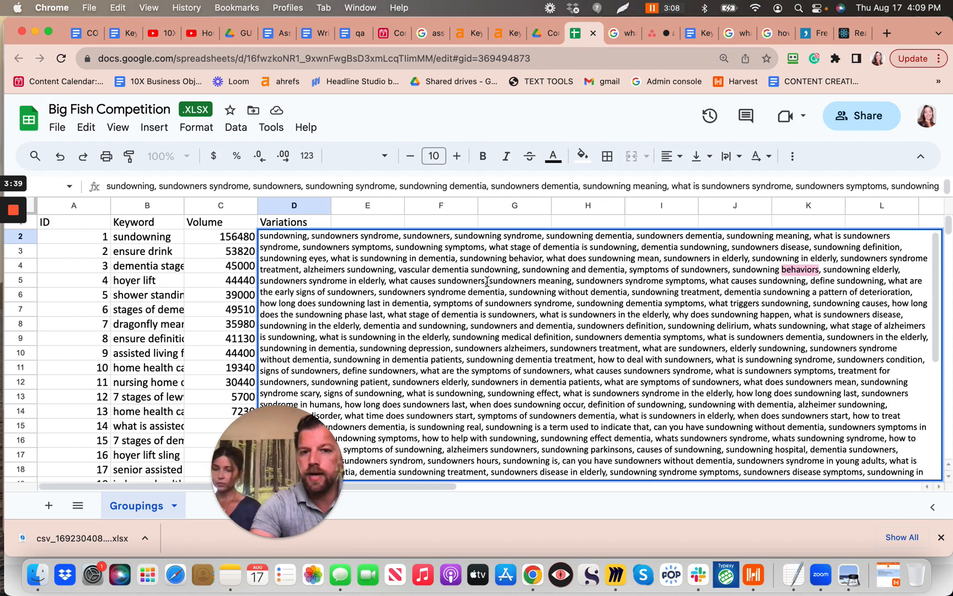
left_click_drag(487, 281, 271, 240)
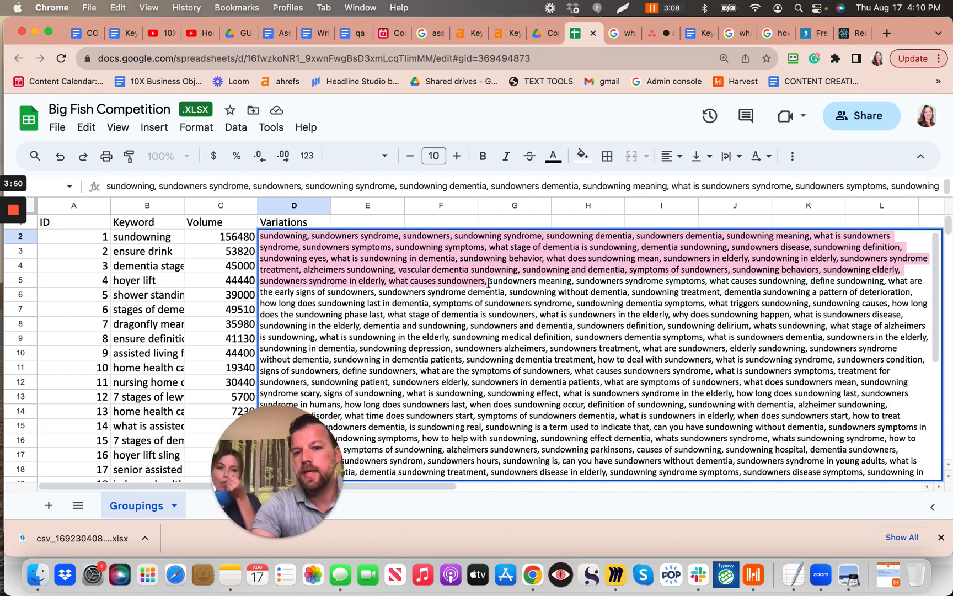
Look through the whole list of sundowning variations down to its end, and close the cell without editing it
scroll(492, 375, "down", 8)
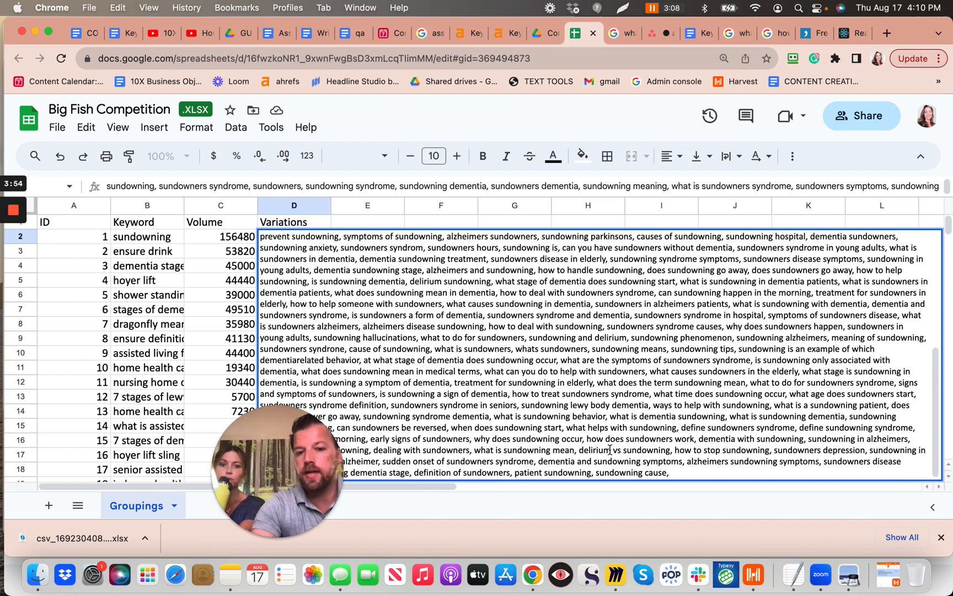
scroll(636, 465, "up", 1)
scroll(636, 465, "up", 7)
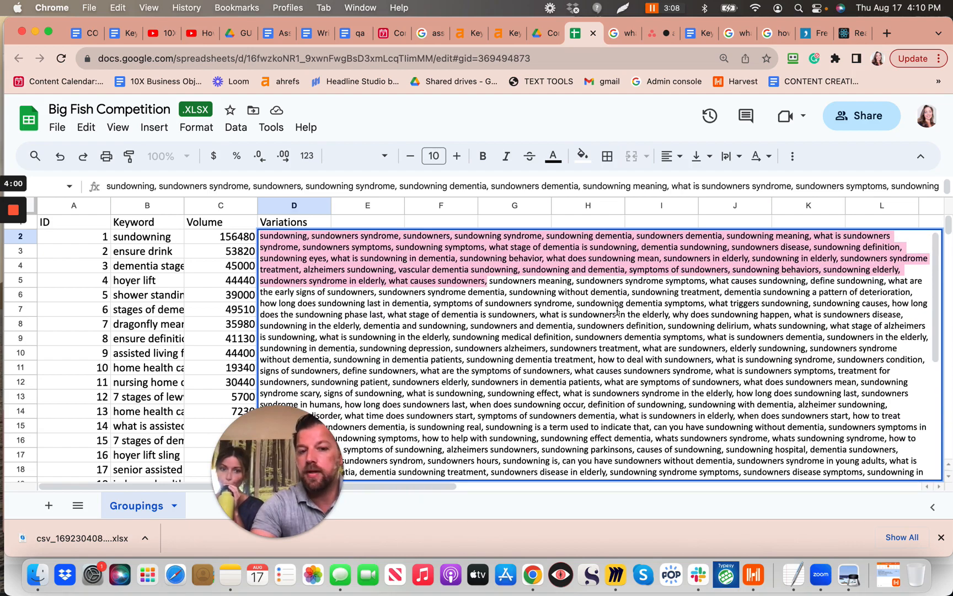
scroll(617, 309, "down", 3)
scroll(617, 309, "down", 10)
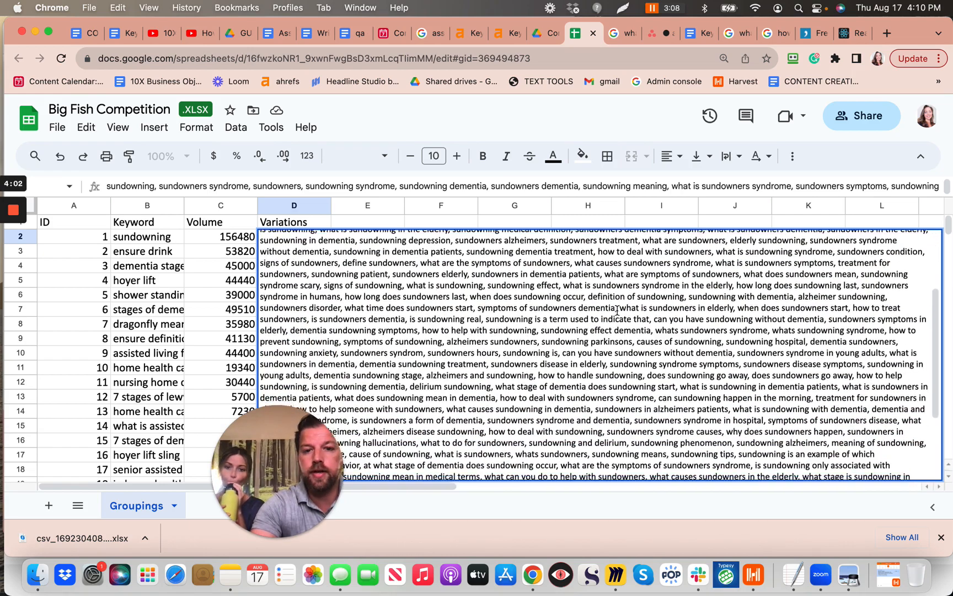
scroll(616, 310, "up", 12)
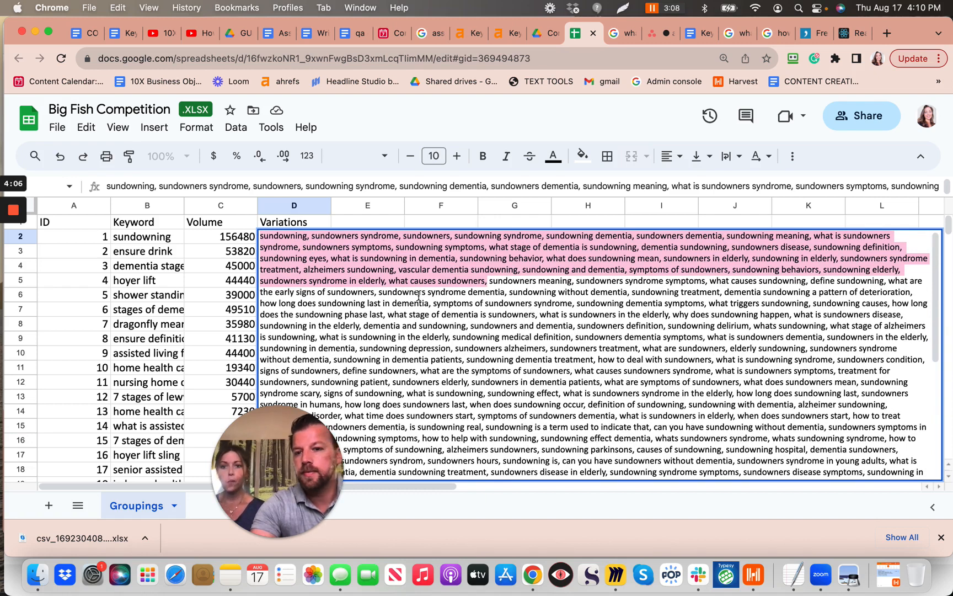
left_click(247, 253)
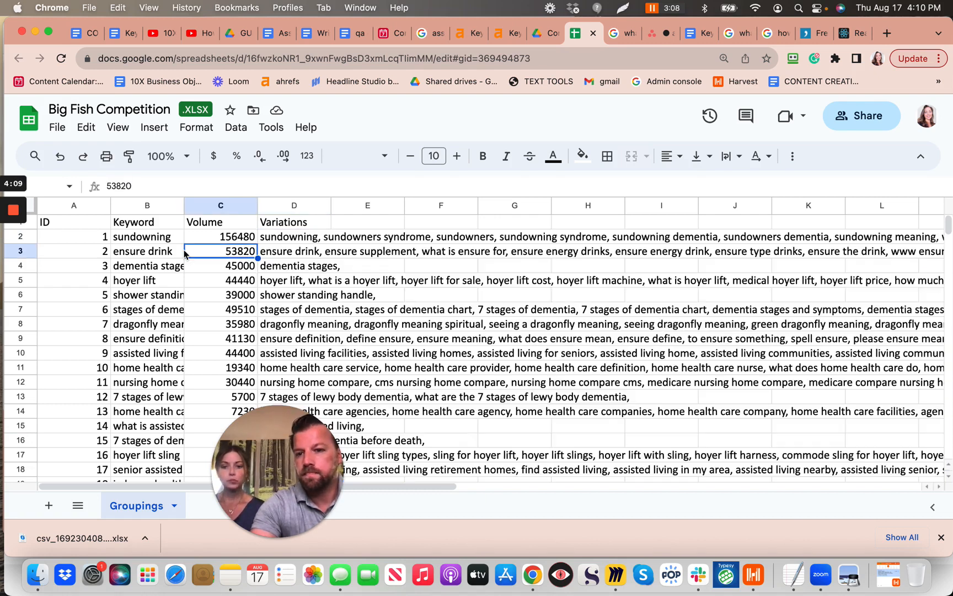
left_click(295, 240)
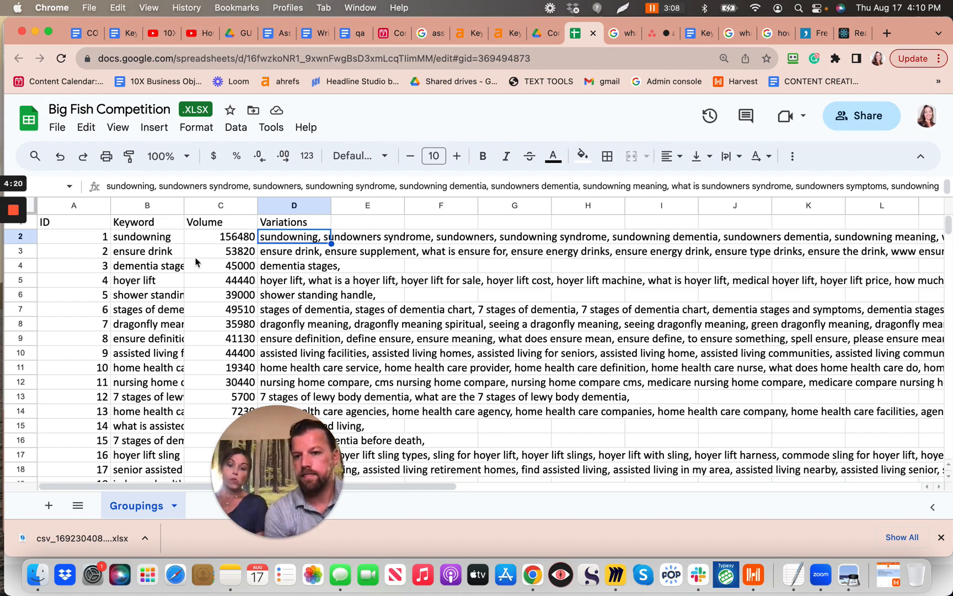
Examine the full list of variations for the keyword ensure drink, leaving its contents unedited
left_click(171, 257)
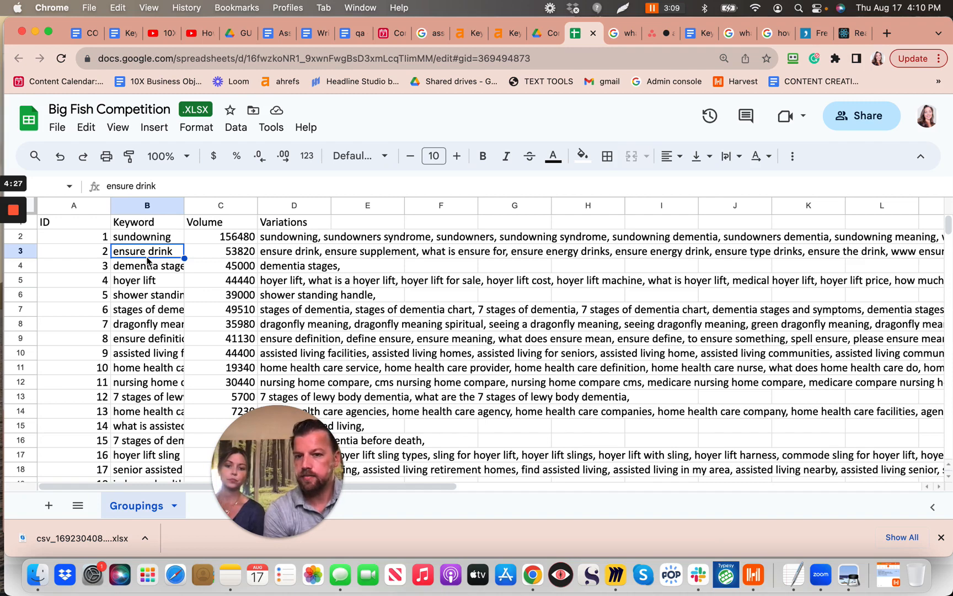
left_click(281, 255)
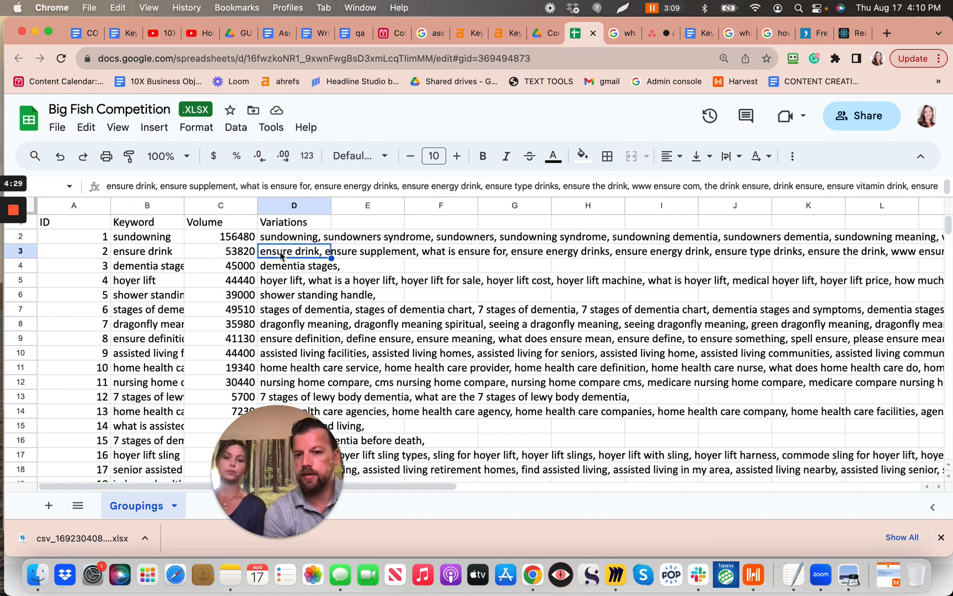
double_click(280, 253)
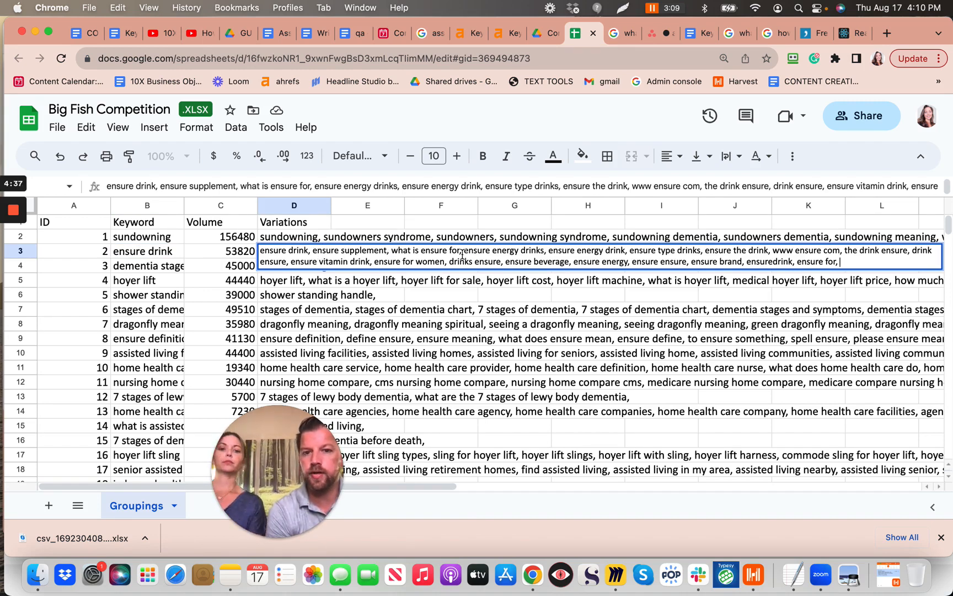
left_click_drag(464, 251, 845, 264)
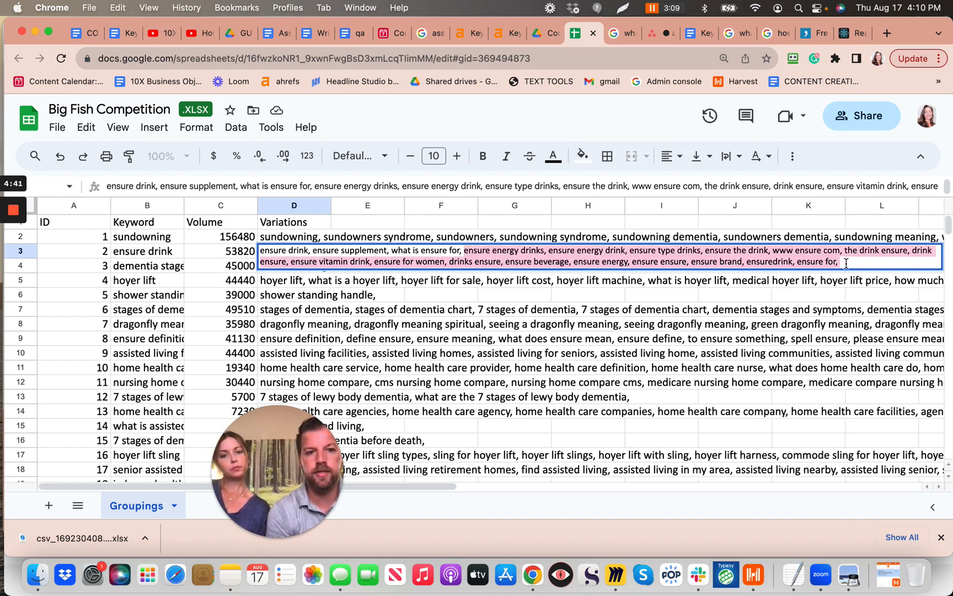
left_click(845, 263)
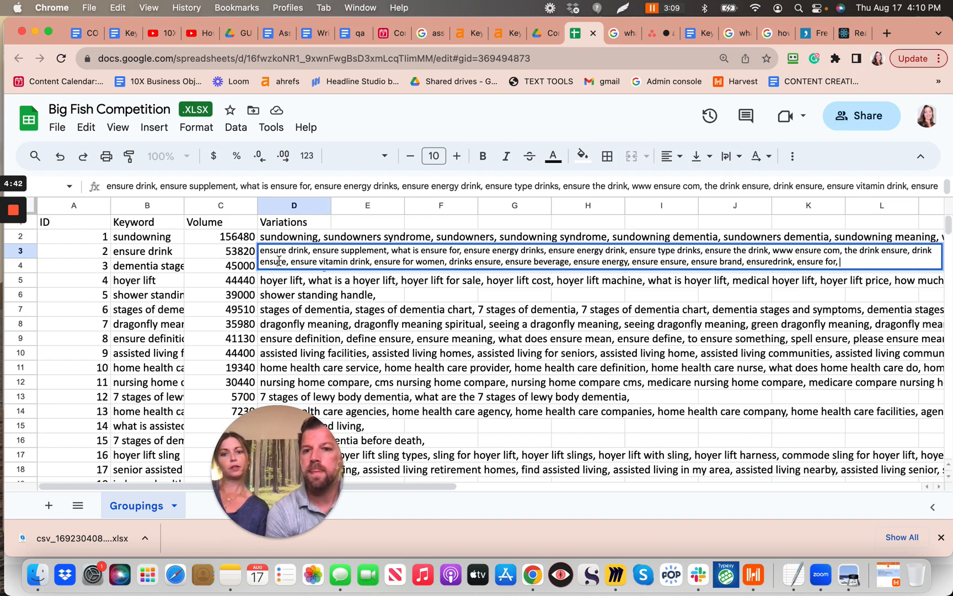
left_click(167, 255)
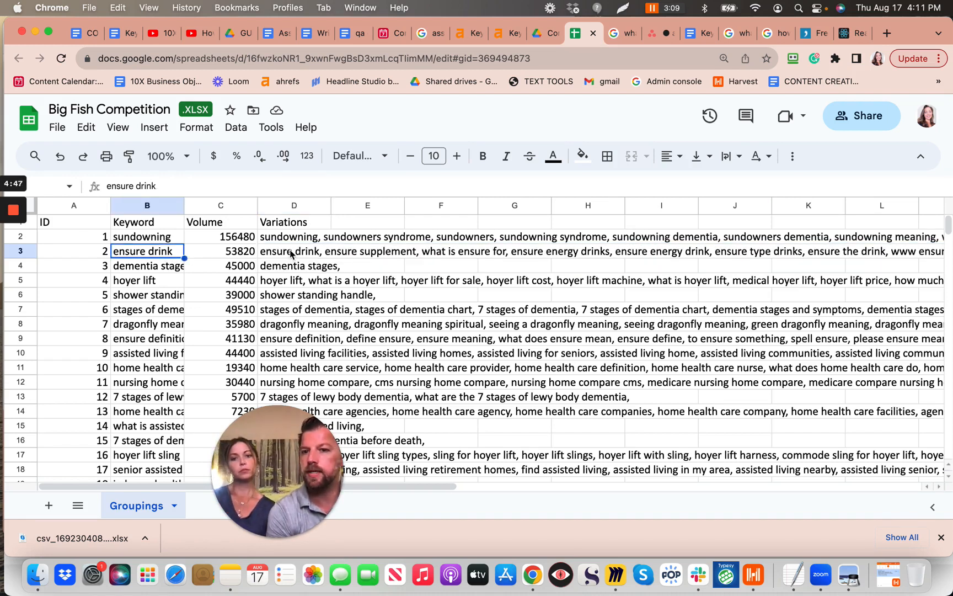
Check the keyword dementia stages against the contents of its Variations cell
left_click(162, 267)
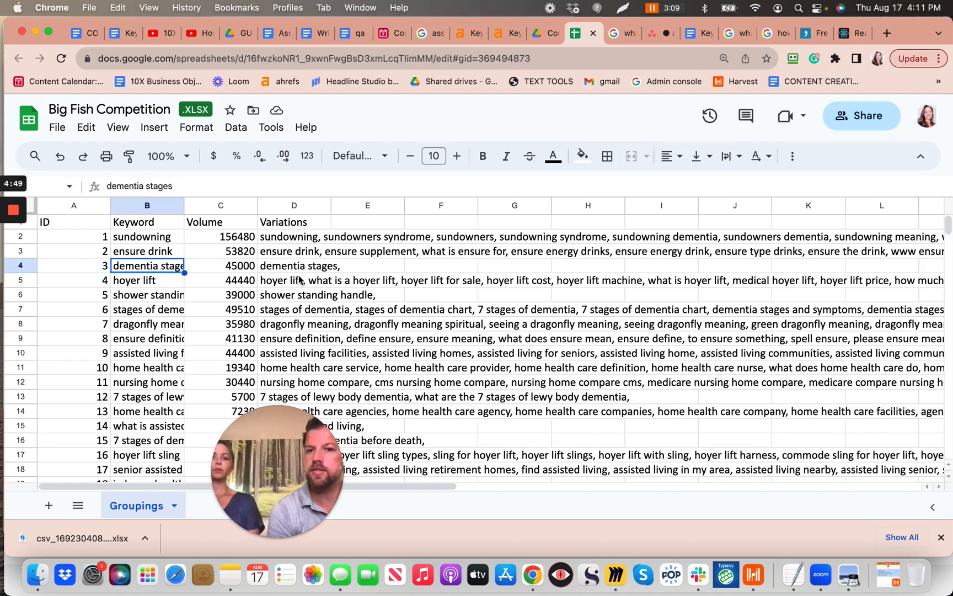
double_click(284, 265)
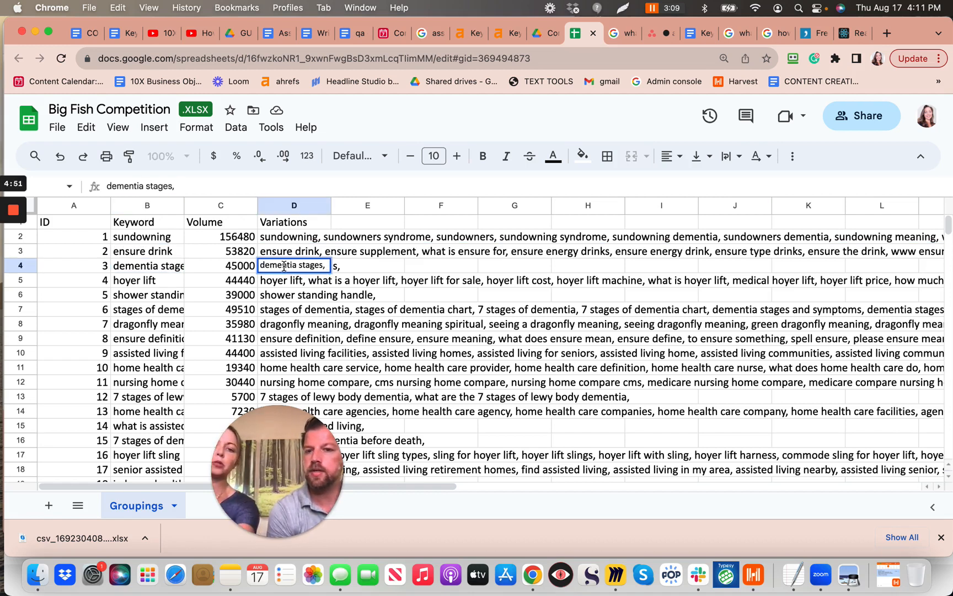
left_click(172, 269)
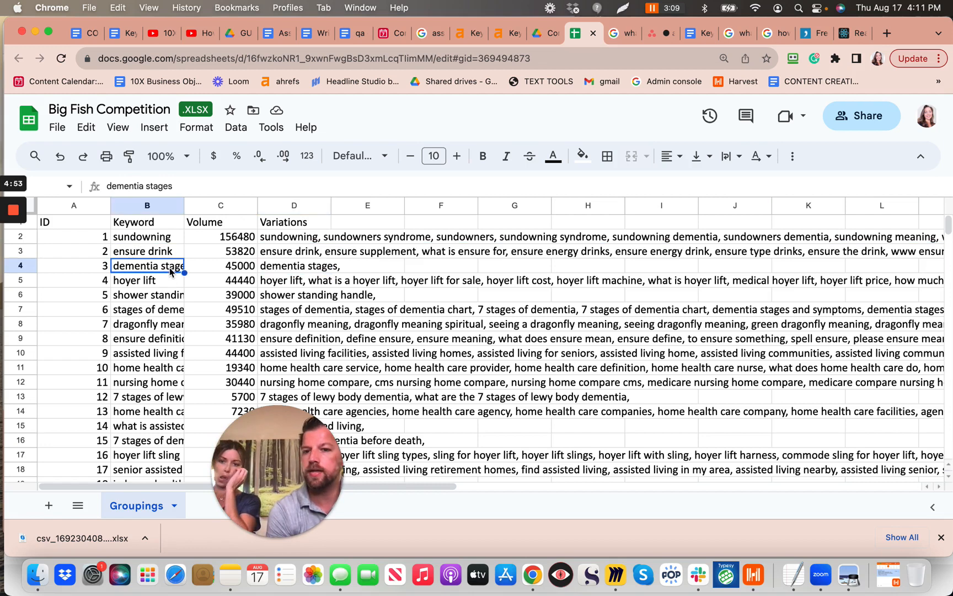
Compare the sundowning keyword with its Variations cell, and go through the ensure drink, dementia stages and hoyer lift keywords
left_click(274, 242)
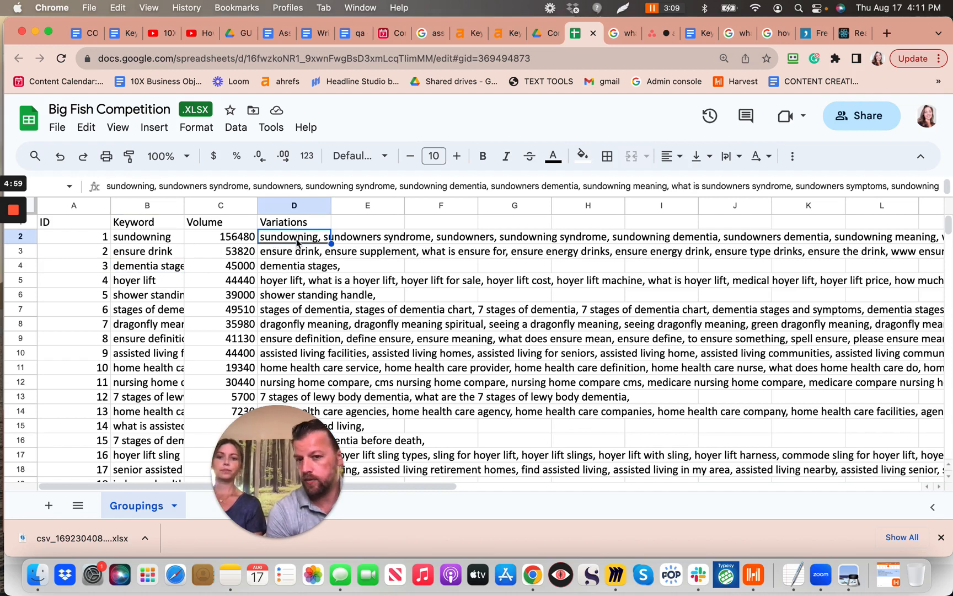
left_click(168, 243)
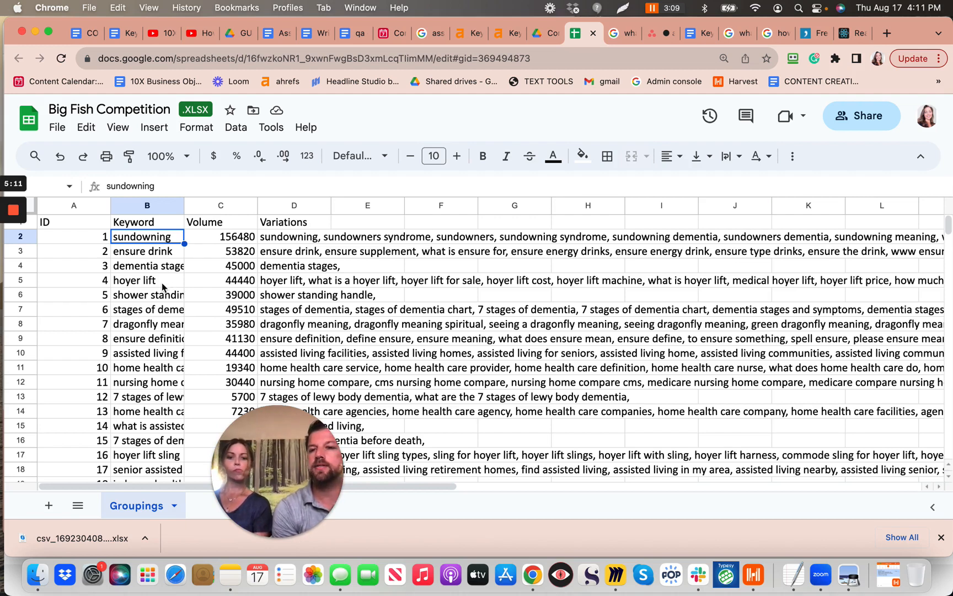
left_click(160, 255)
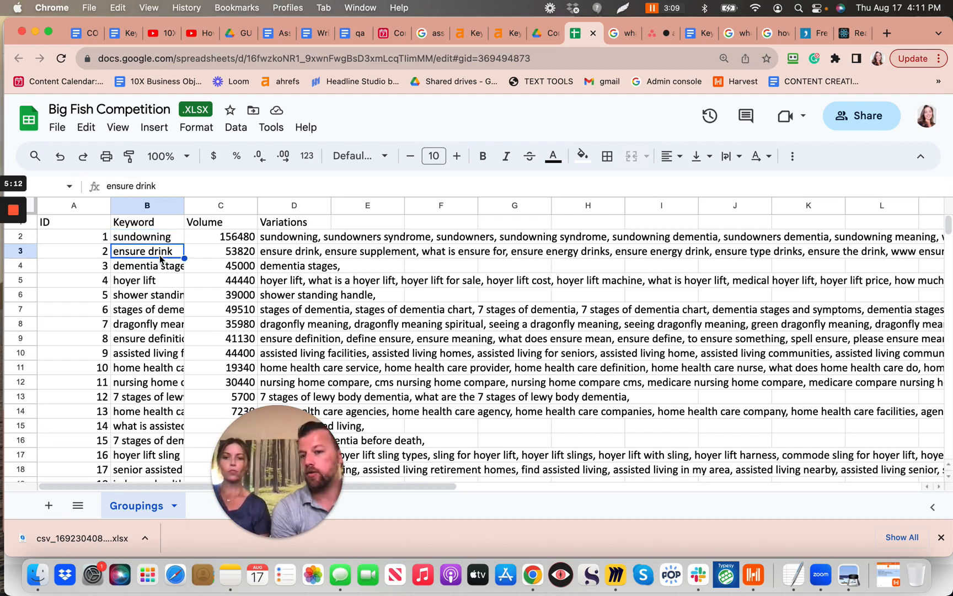
left_click(161, 270)
left_click(161, 286)
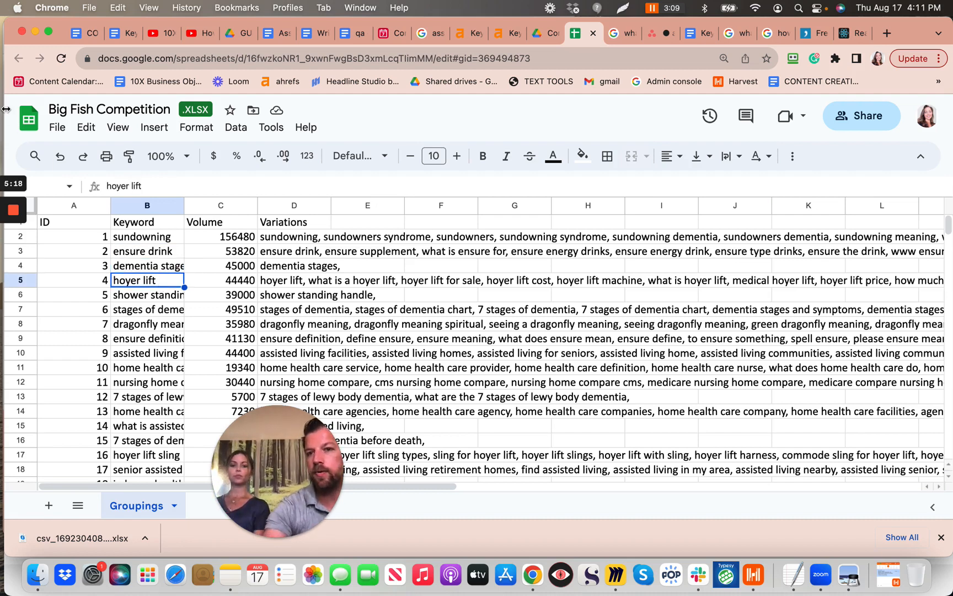
Open the bookmarked Content Calendar in a new browser tab and switch to it in Airtable
right_click(34, 84)
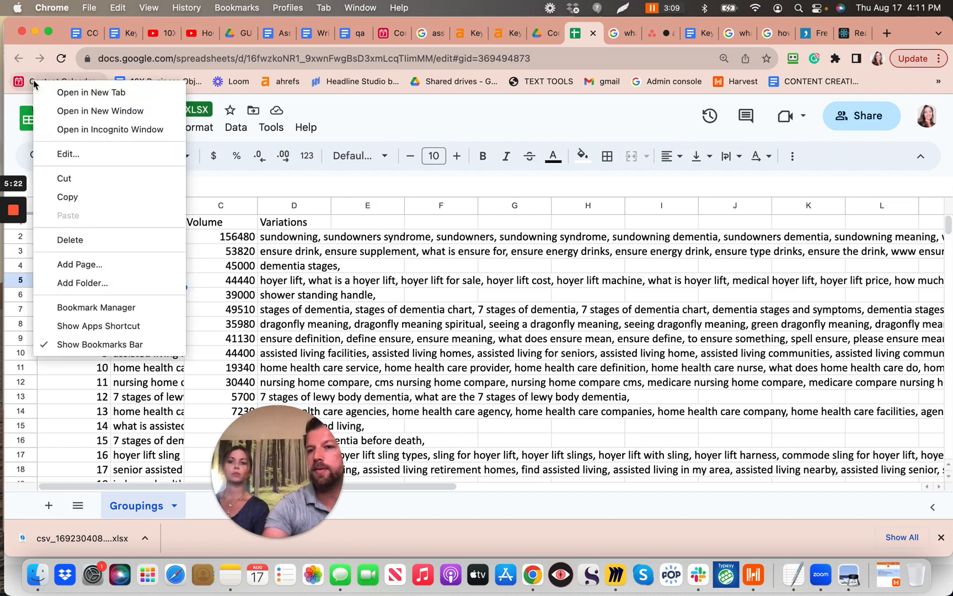
left_click(59, 92)
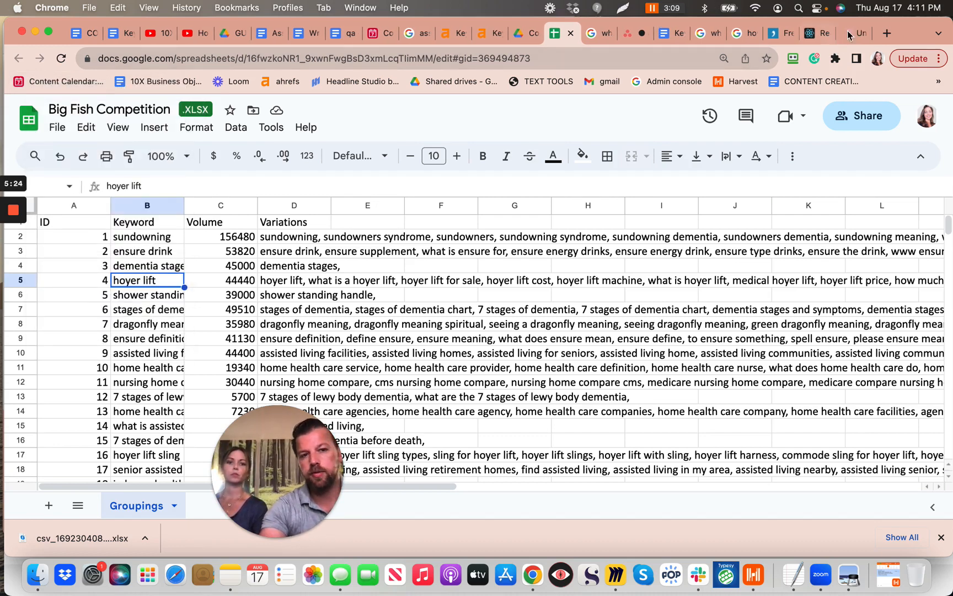
left_click(848, 35)
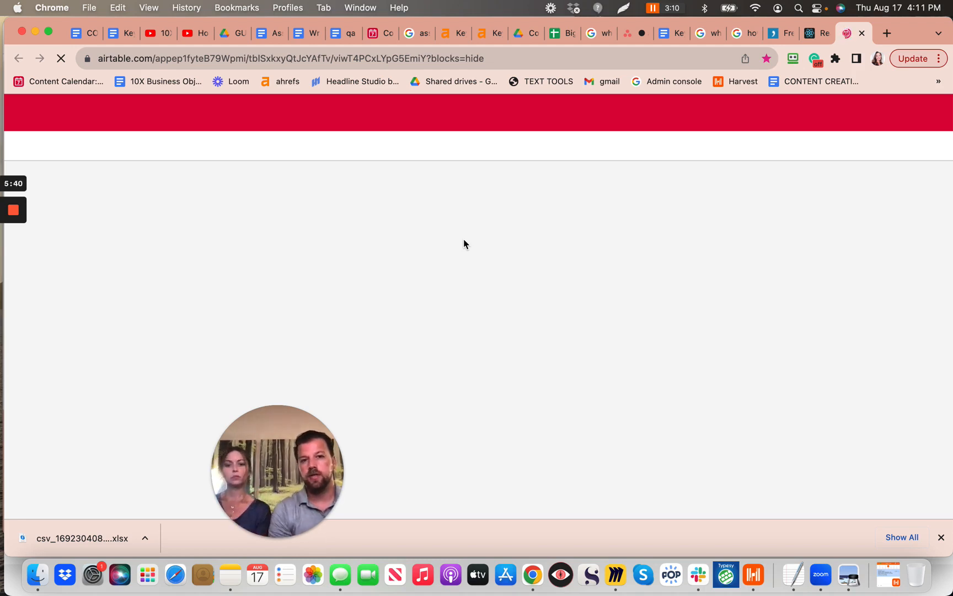
Skim the keyword rows in the Big Fish Competition sheet once more, and return to the Airtable content calendar
left_click(556, 34)
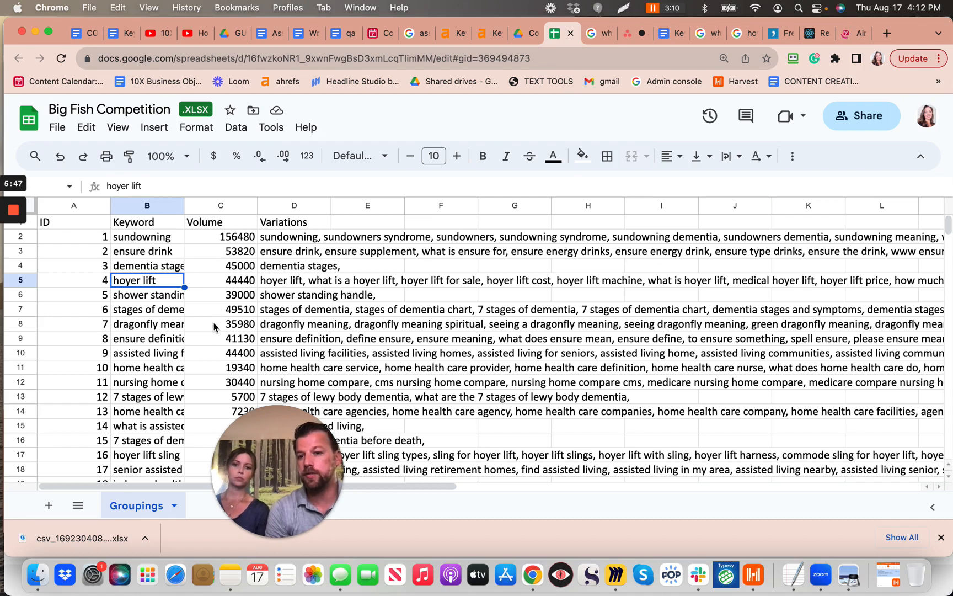
scroll(213, 323, "down", 4)
scroll(214, 319, "up", 4)
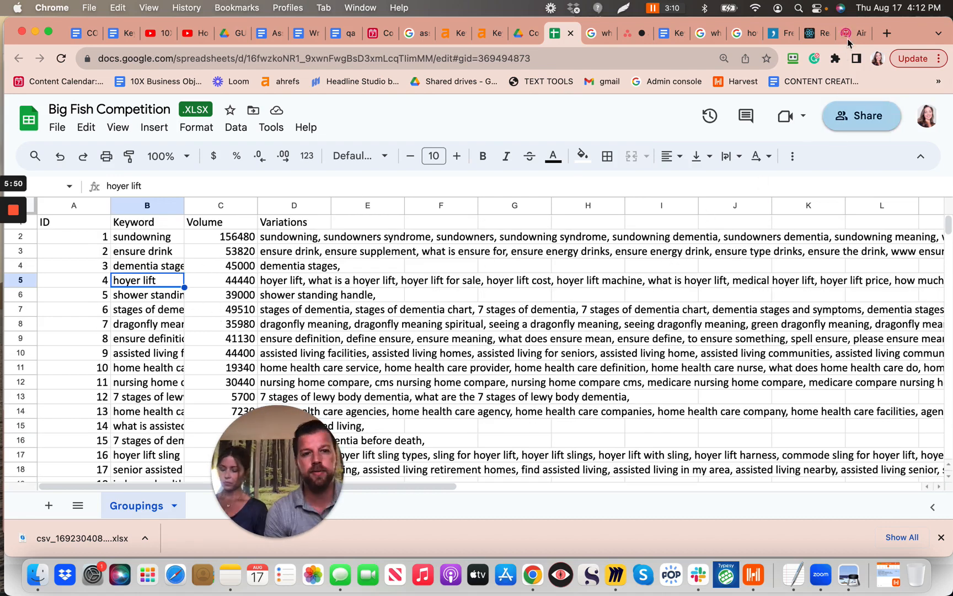
left_click(848, 38)
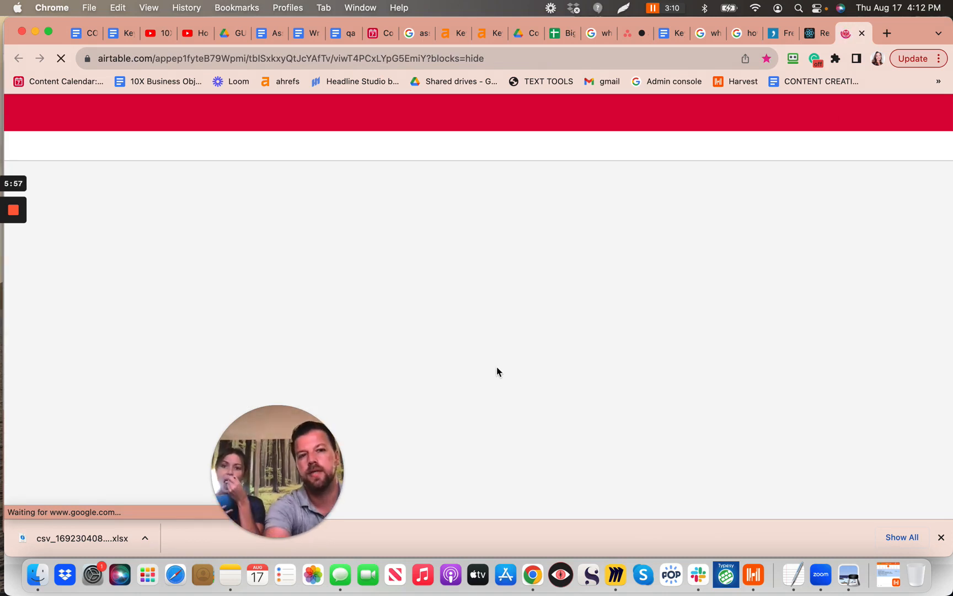
mouse_move(18, 221)
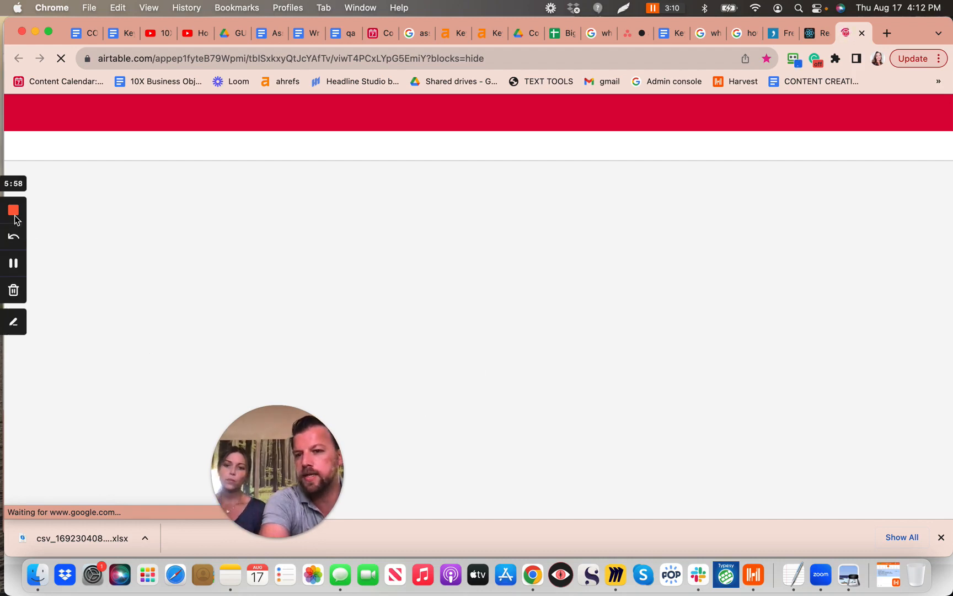
left_click(14, 263)
left_click(14, 263)
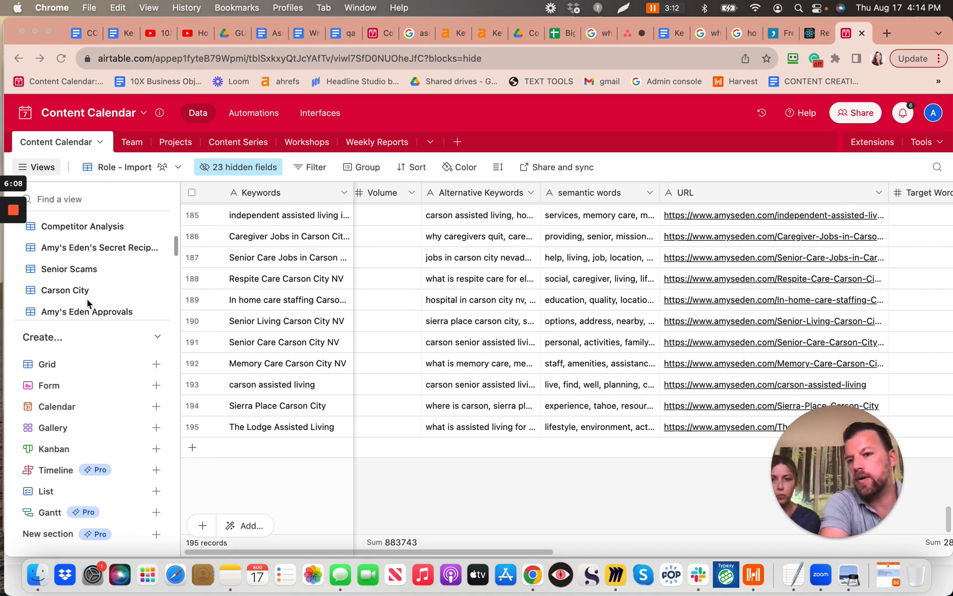
Look through the Content Calendar table's views, covering the content series views and the Roles section, for one suited to competitor keywords
scroll(87, 303, "down", 3)
scroll(87, 303, "up", 2)
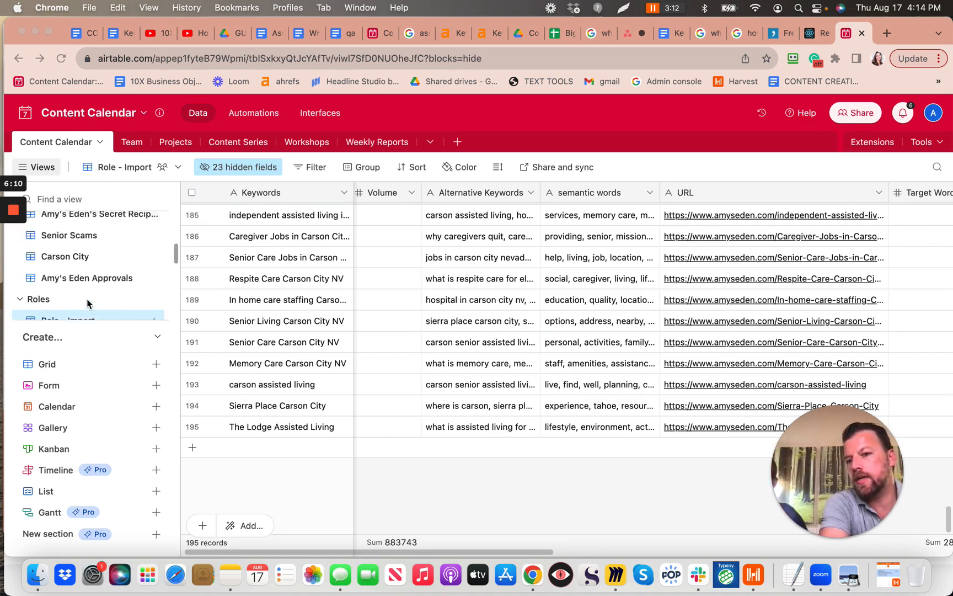
scroll(87, 303, "up", 4)
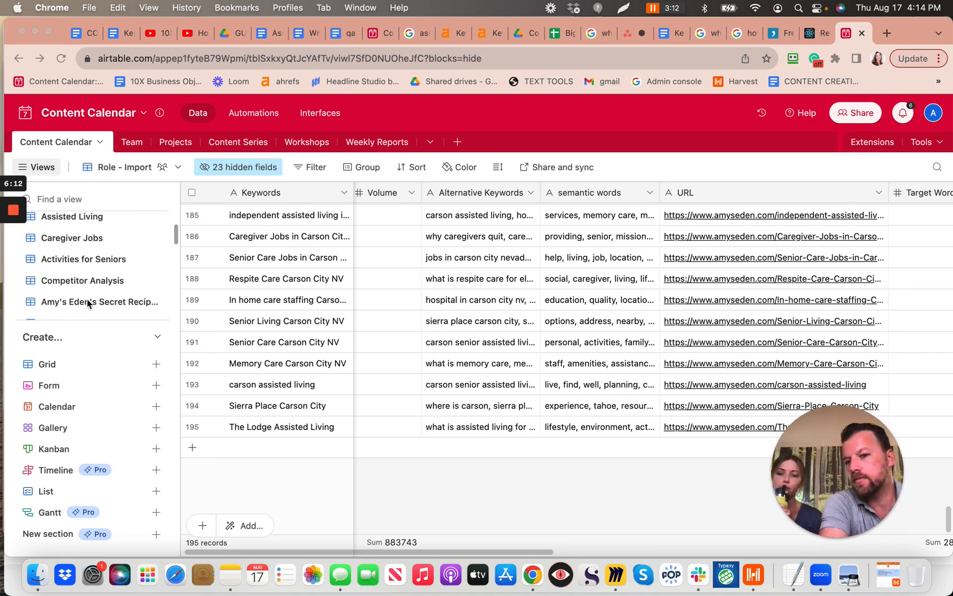
scroll(88, 302, "up", 3)
scroll(87, 302, "down", 3)
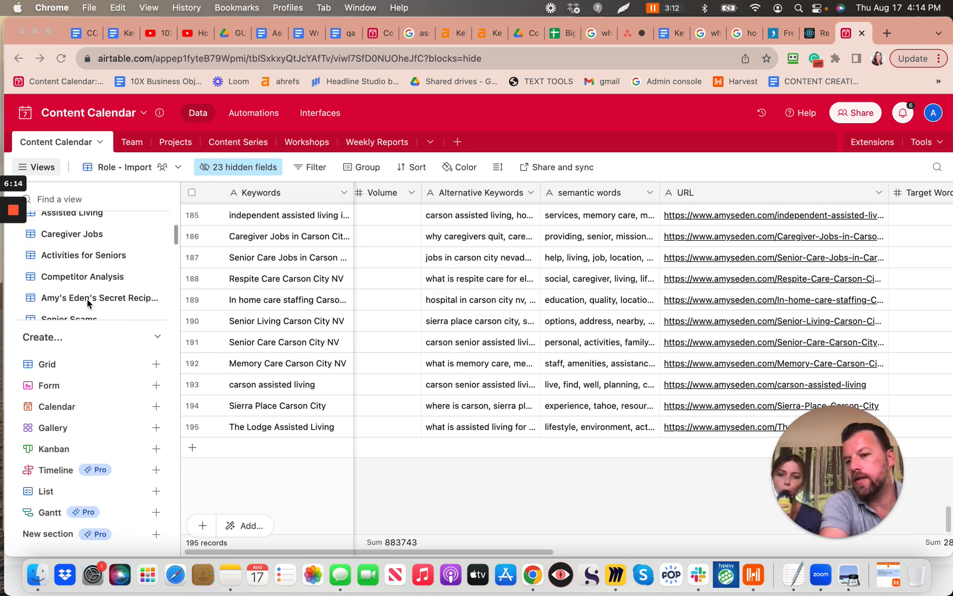
scroll(87, 303, "down", 2)
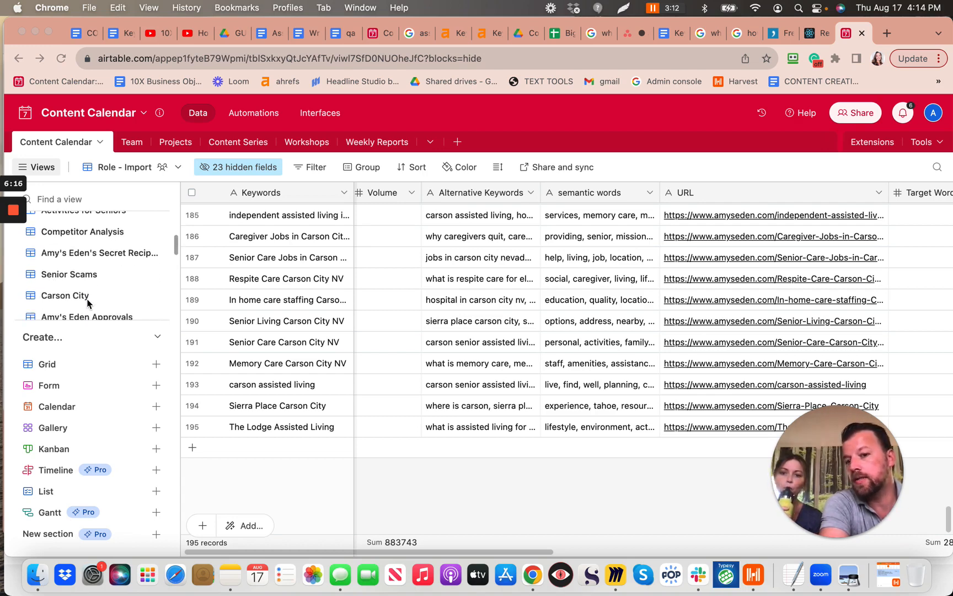
scroll(87, 303, "down", 1)
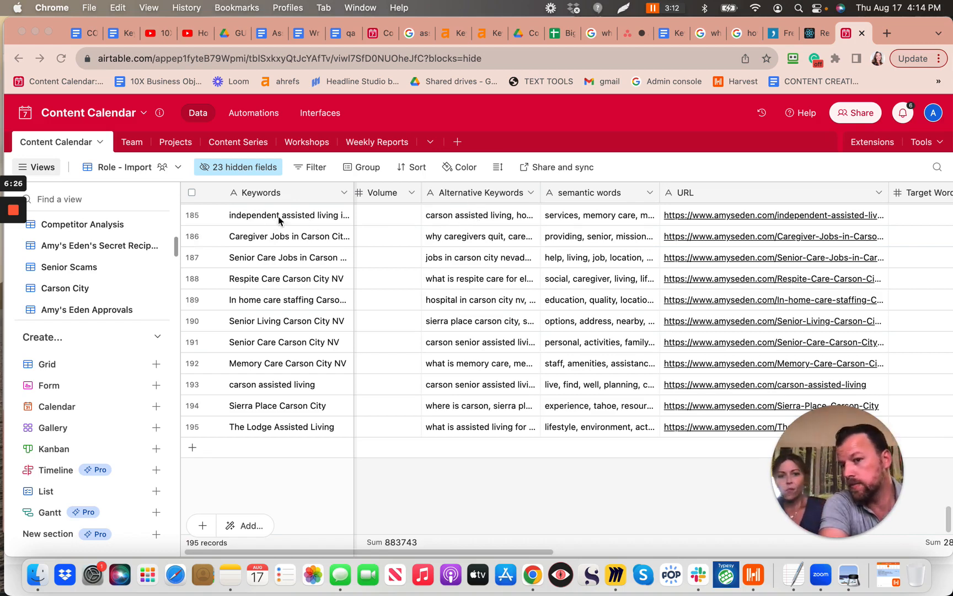
left_click(72, 228)
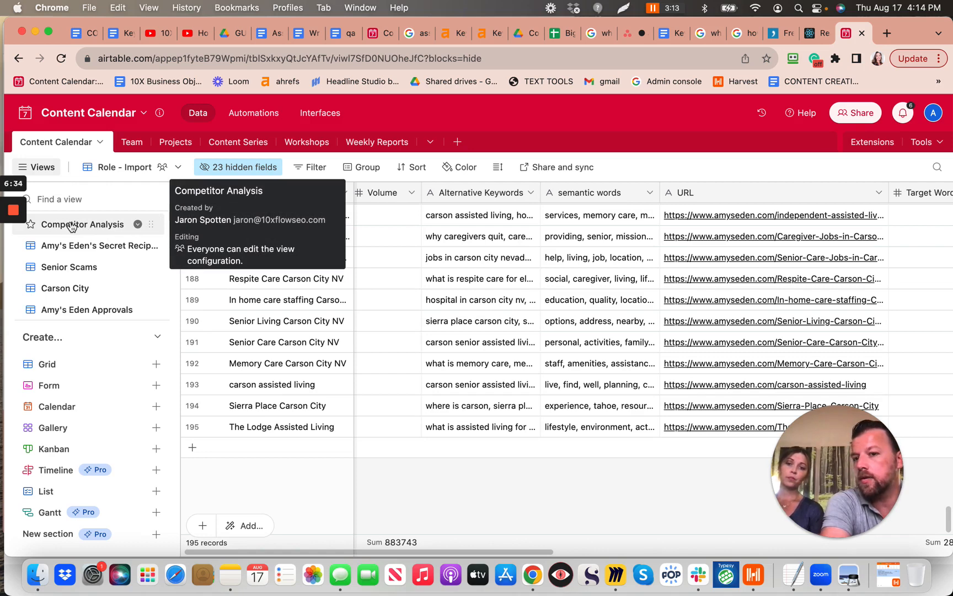
scroll(79, 251, "down", 5)
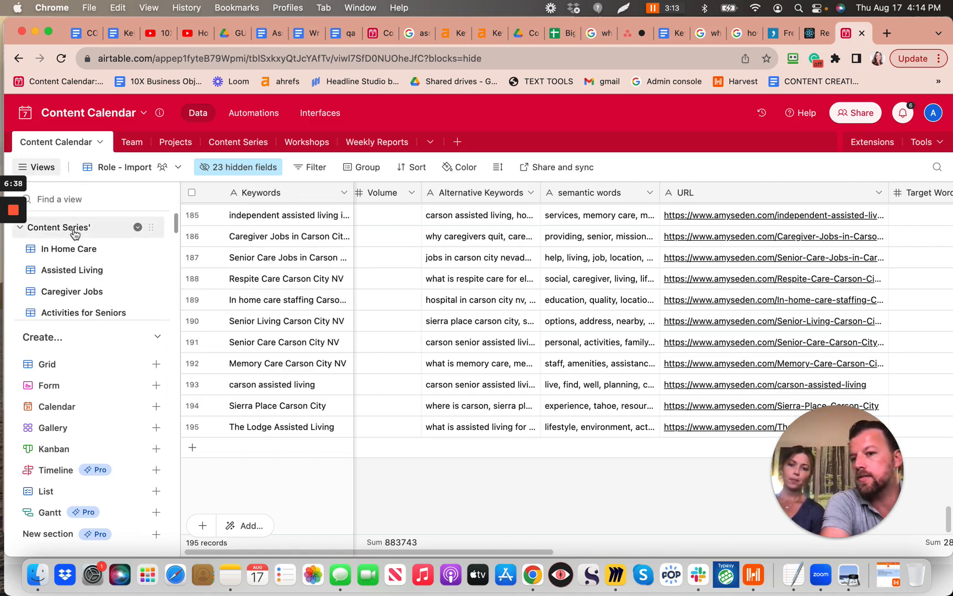
scroll(82, 254, "down", 1)
scroll(84, 260, "down", 5)
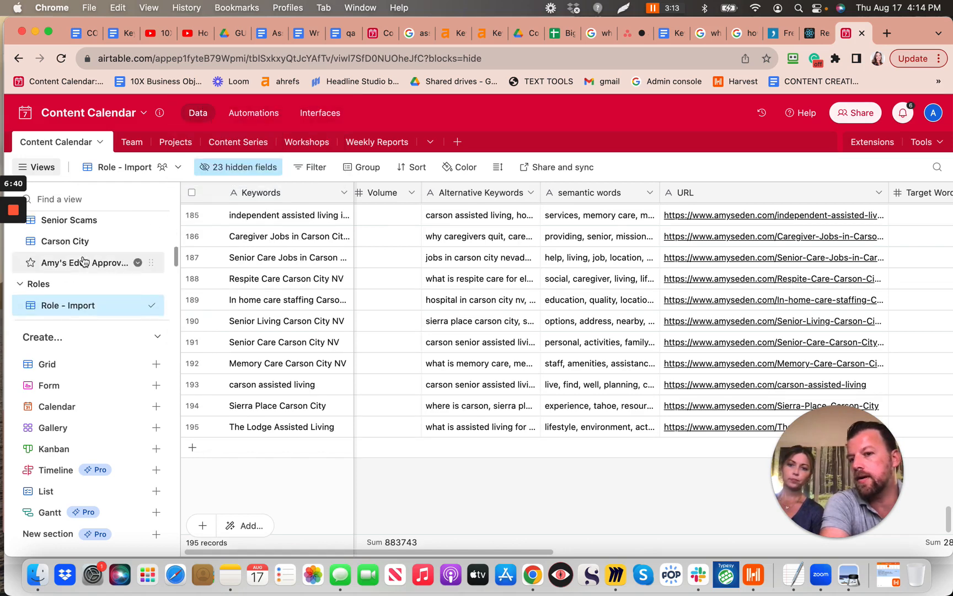
Duplicate the Competitor Analysis view and name the copy Big Fish Competitors
scroll(84, 261, "up", 2)
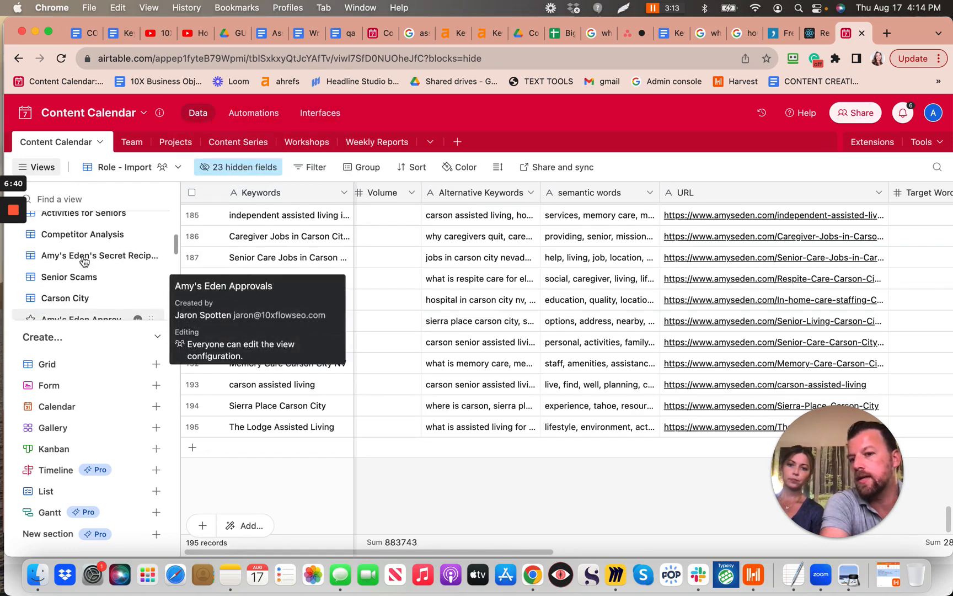
left_click(138, 236)
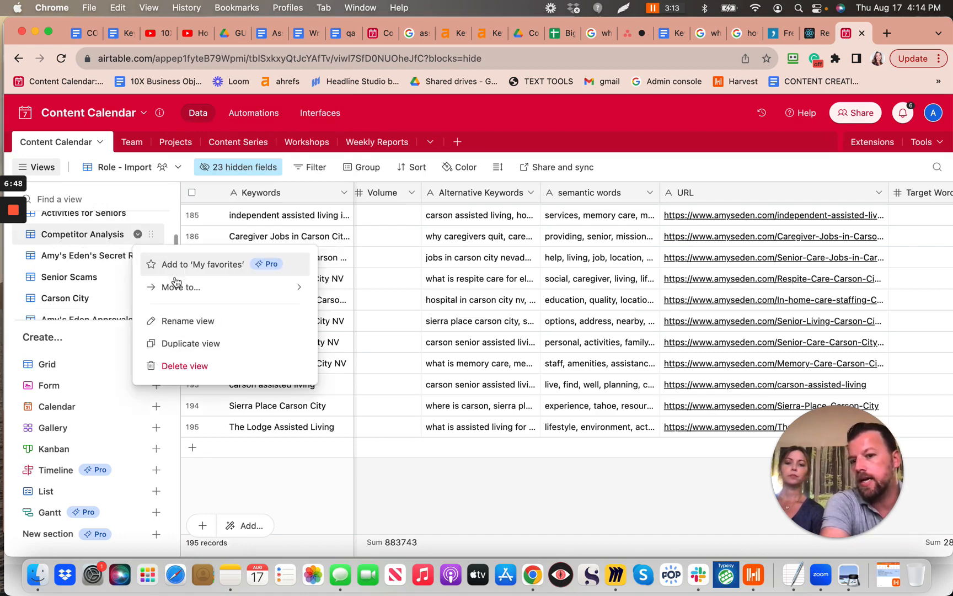
left_click(184, 345)
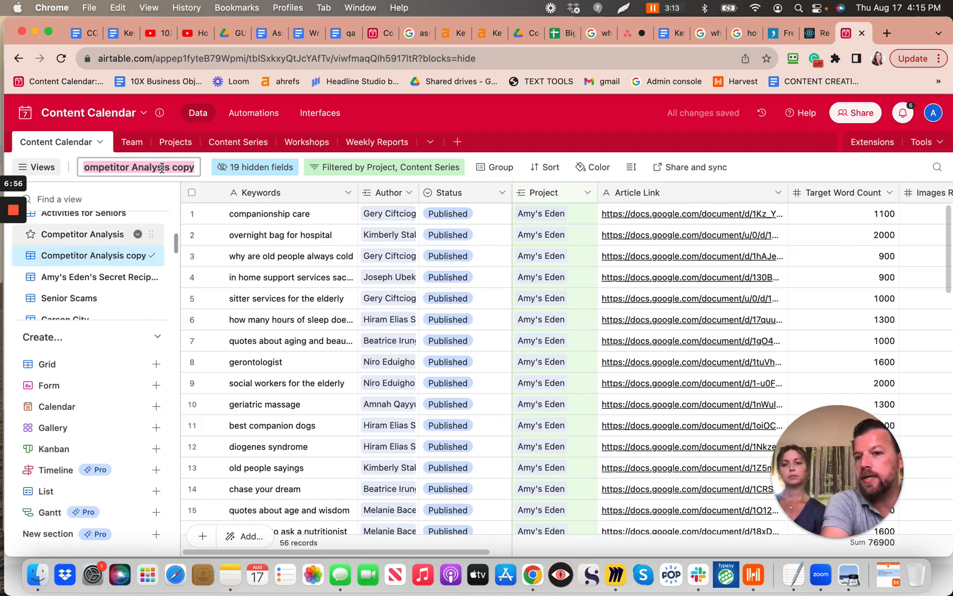
type("Big")
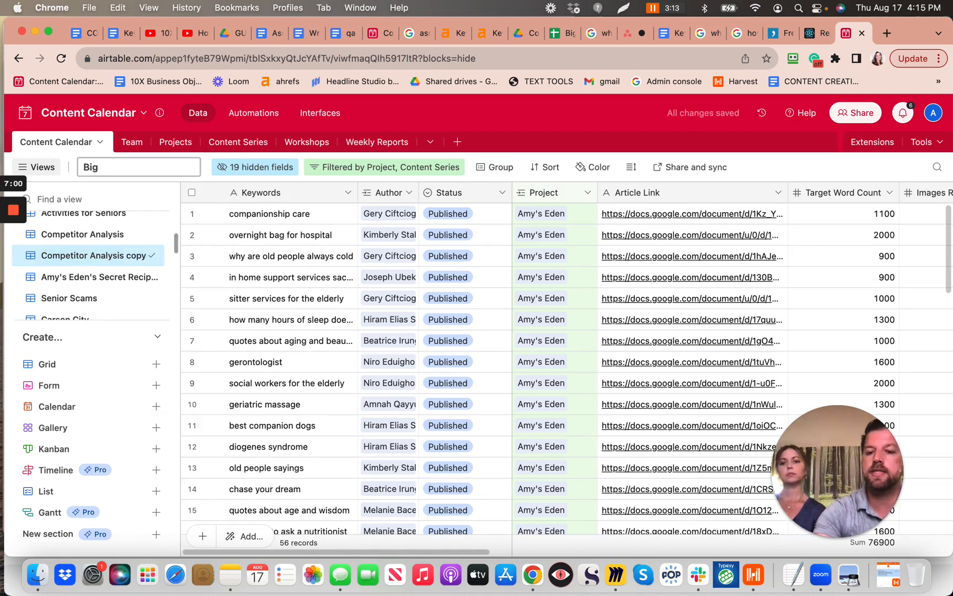
type(" Fi")
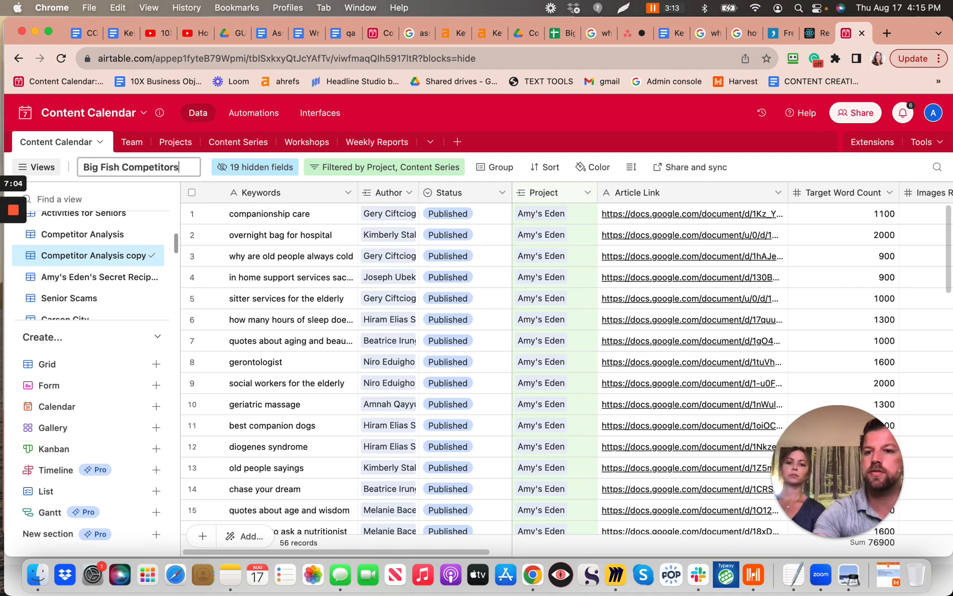
type("sh Competitors")
key("Return")
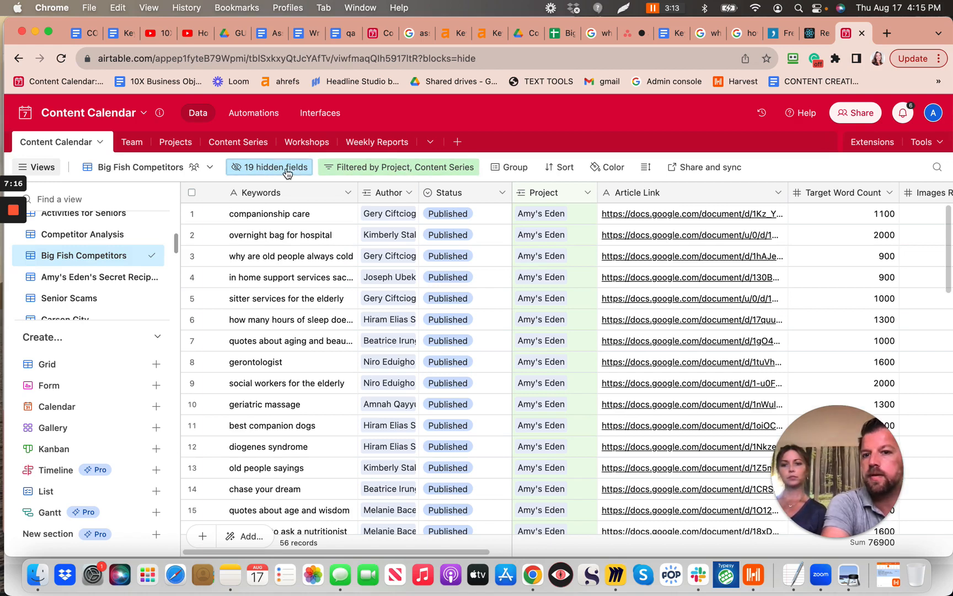
Remove Competitor Analysis from the Content Series filter condition of the Big Fish Competitors view, leaving that condition's value empty
left_click(369, 169)
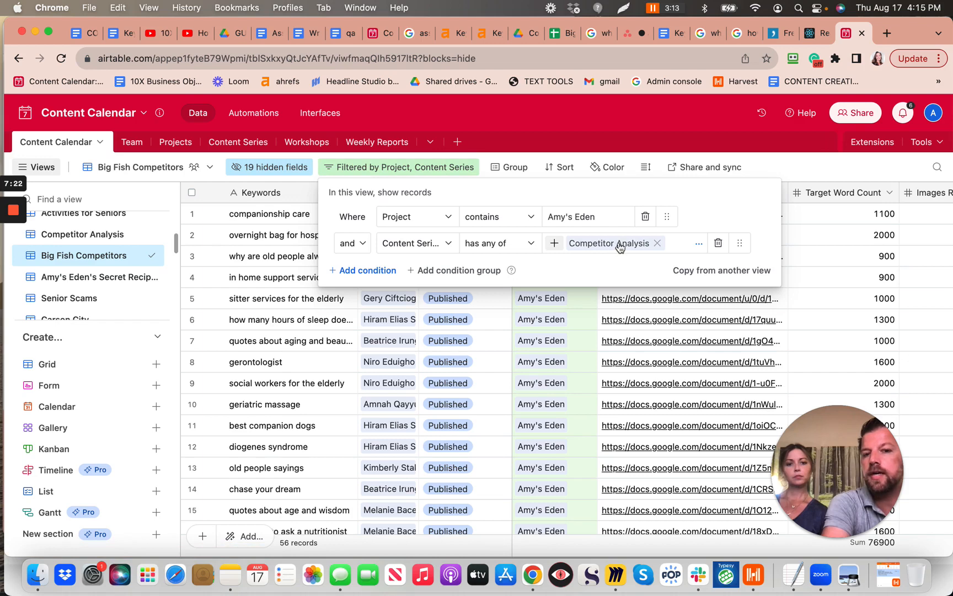
left_click(657, 243)
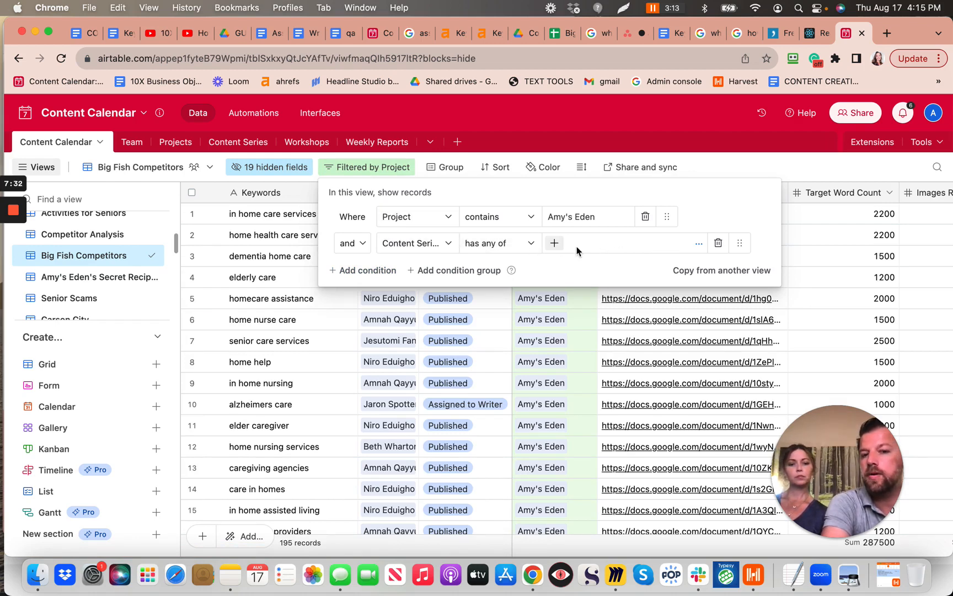
left_click(113, 260)
Open the Role - Import view and add a blank record at the end of the table
scroll(113, 260, "down", 4)
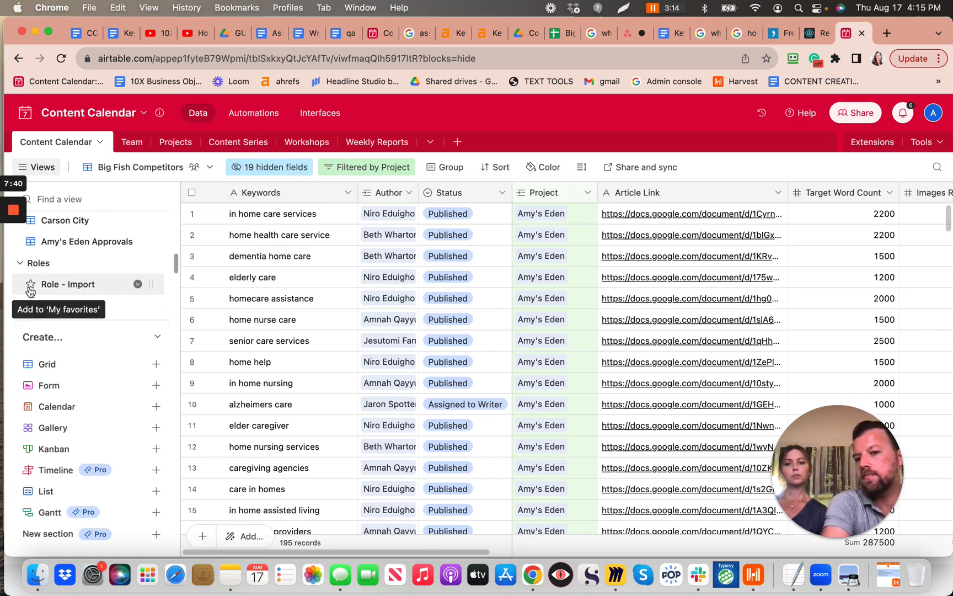
left_click(97, 289)
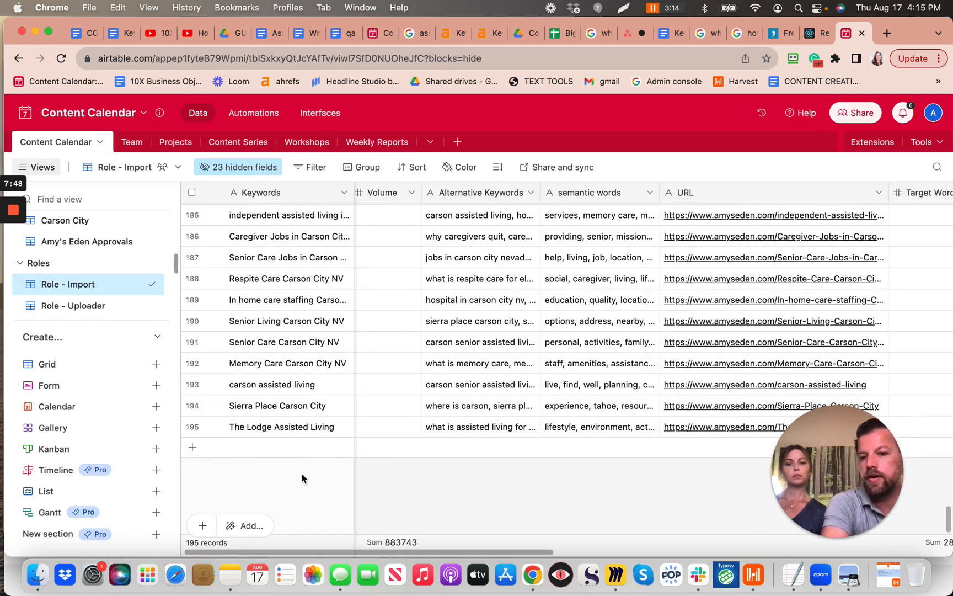
scroll(463, 467, "right", 10)
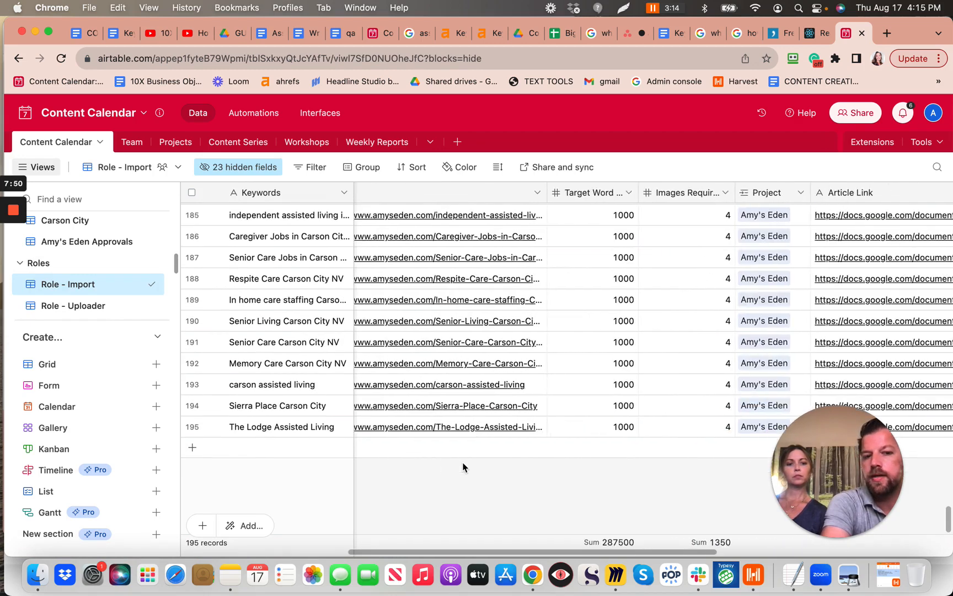
scroll(462, 467, "right", 5)
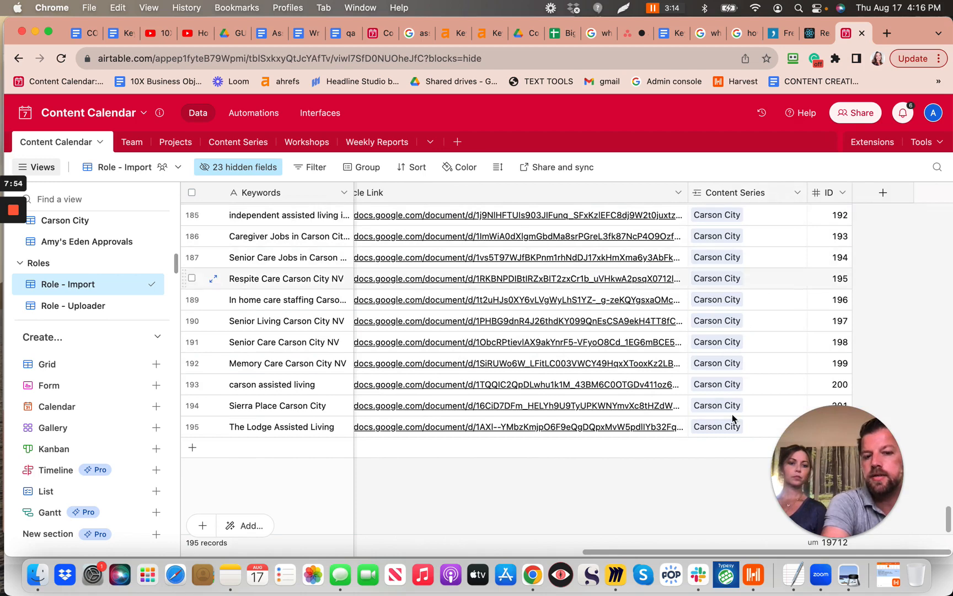
left_click(718, 453)
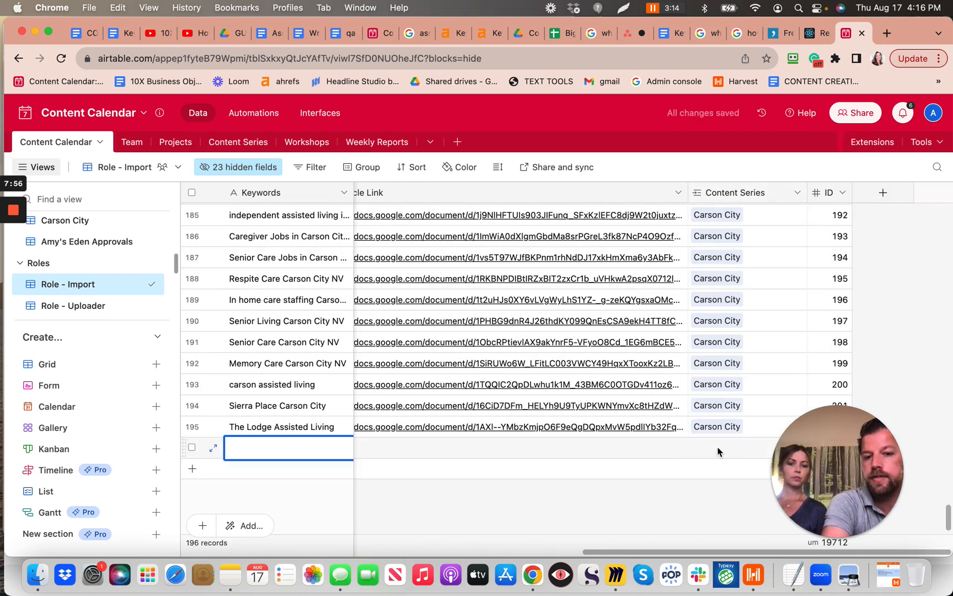
Open the record choices for the blank row's Content Series cell and check the existing series for a Big Fish one
left_click(715, 453)
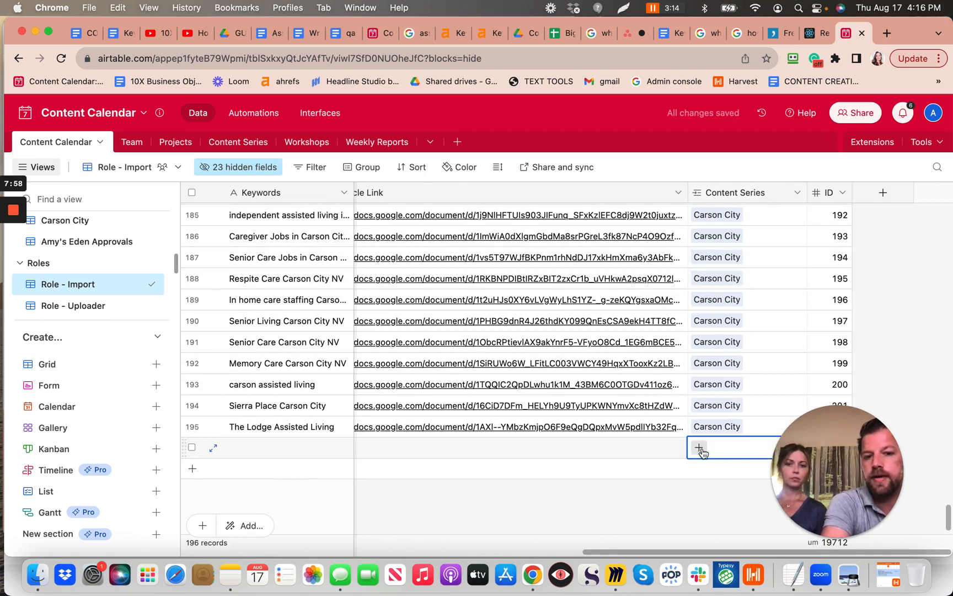
left_click(700, 448)
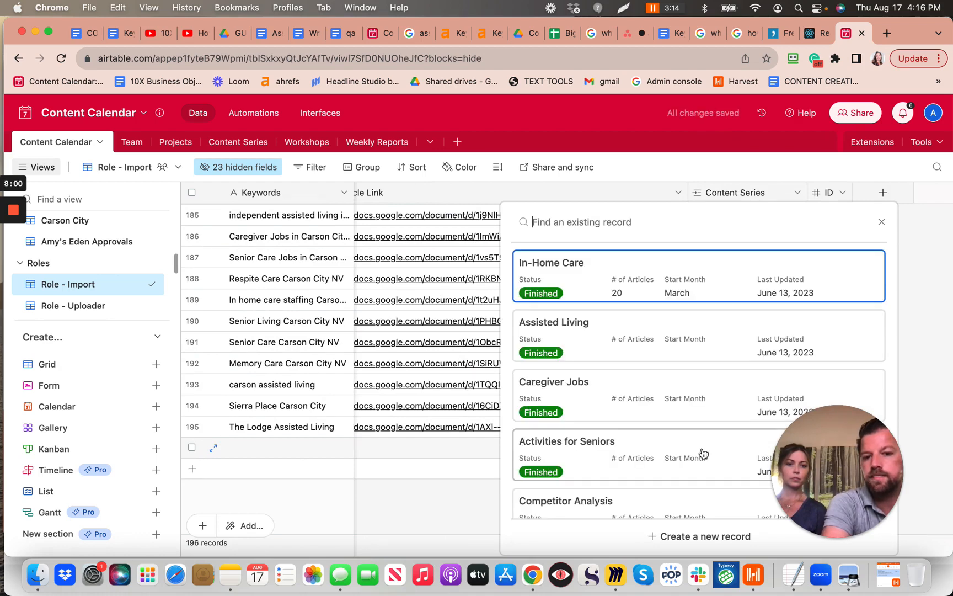
scroll(702, 453, "down", 5)
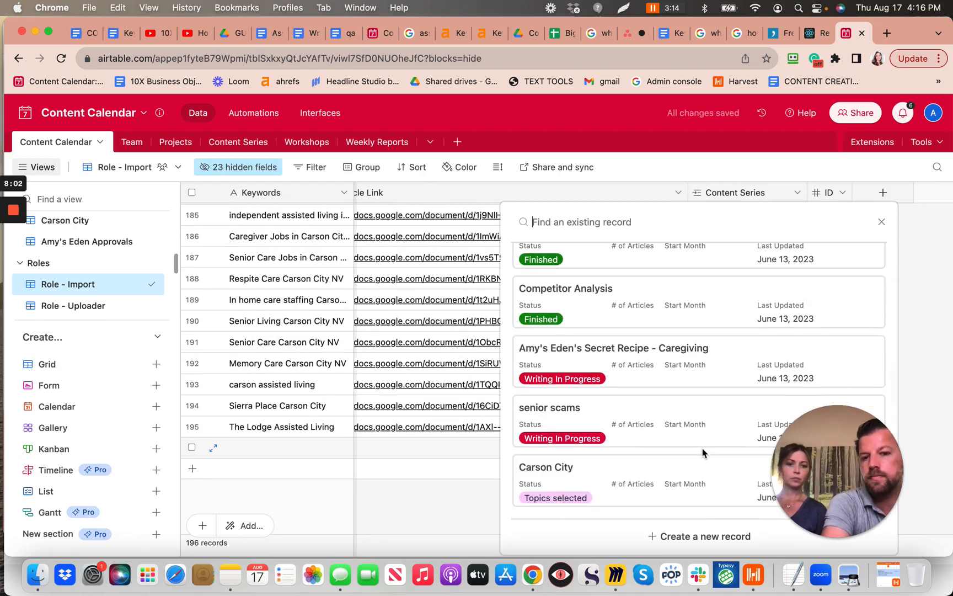
scroll(702, 447, "up", 5)
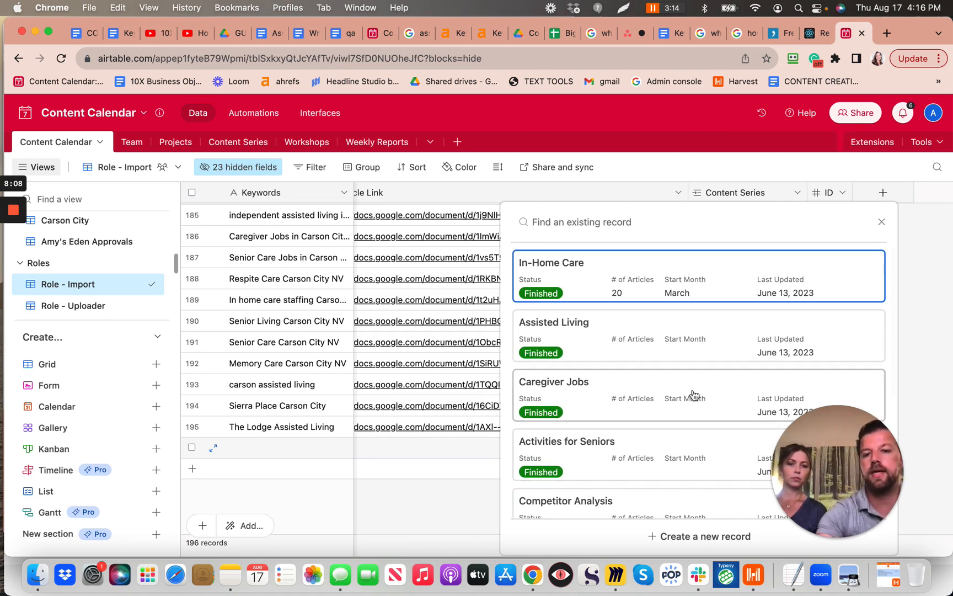
type("big")
key("BackSpace")
key("BackSpace")
key("BackSpace")
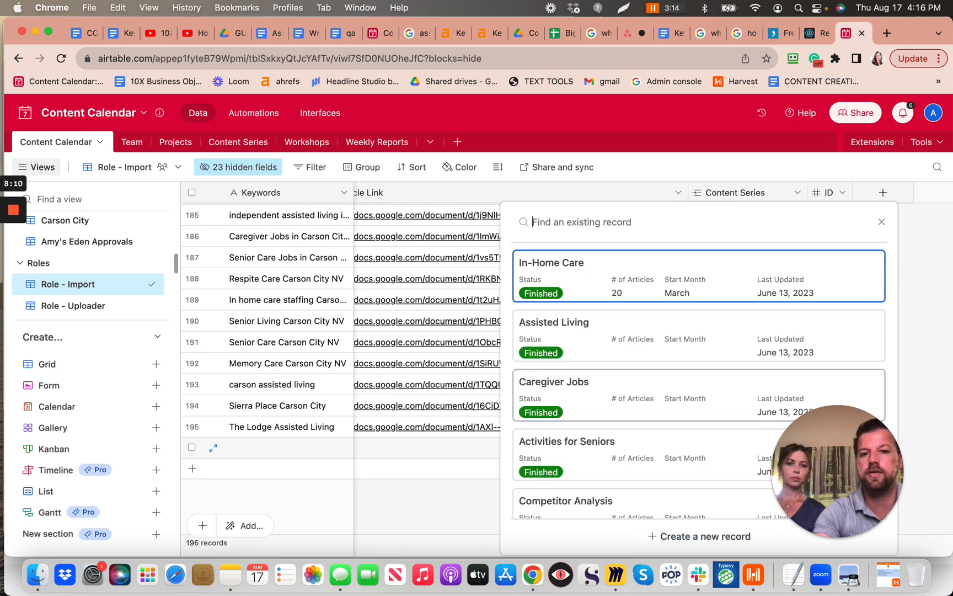
Create a new linked Content Series record and name it Big Fish Competitors
left_click(685, 536)
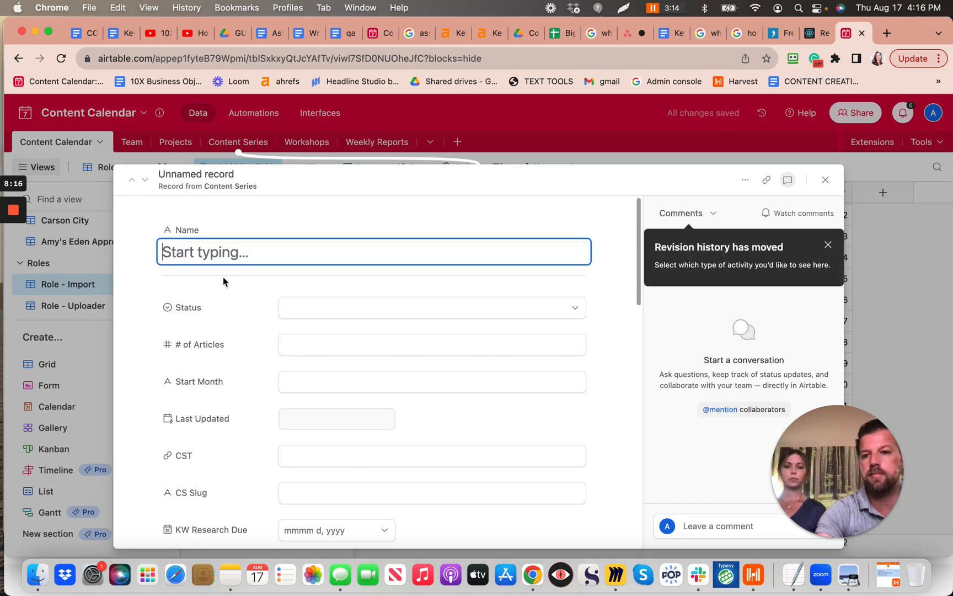
type("Bi")
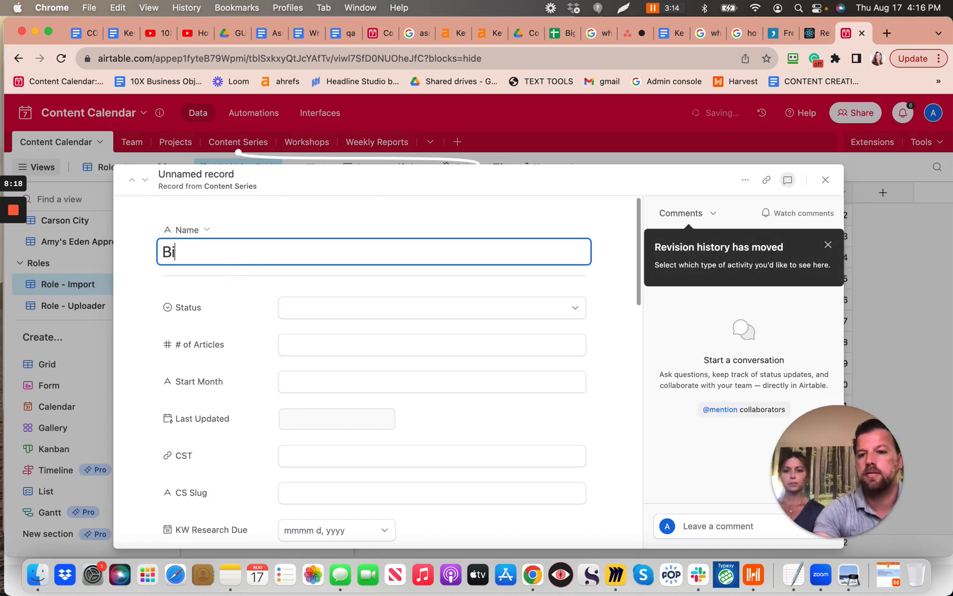
type("g Fish ")
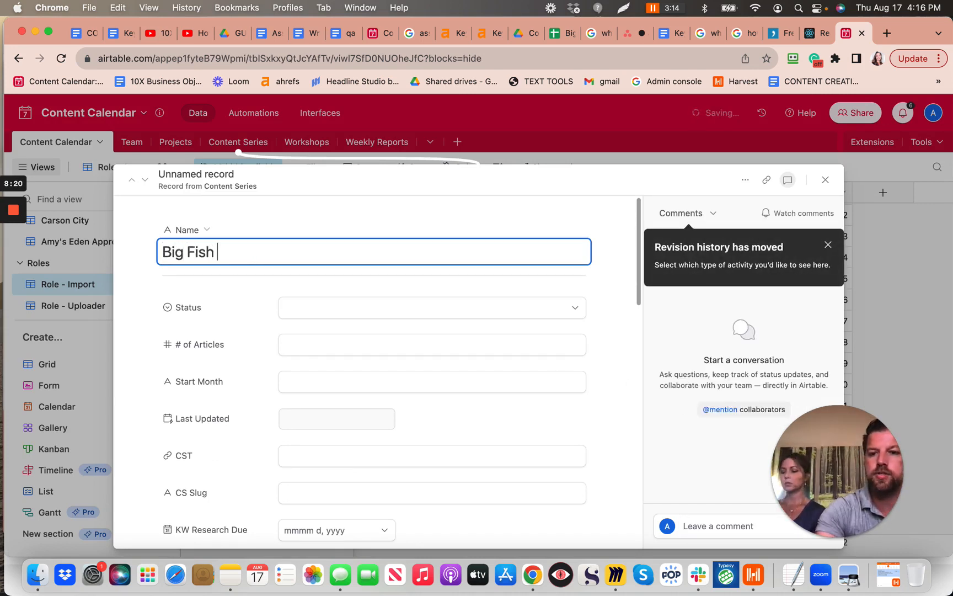
type("Competitors")
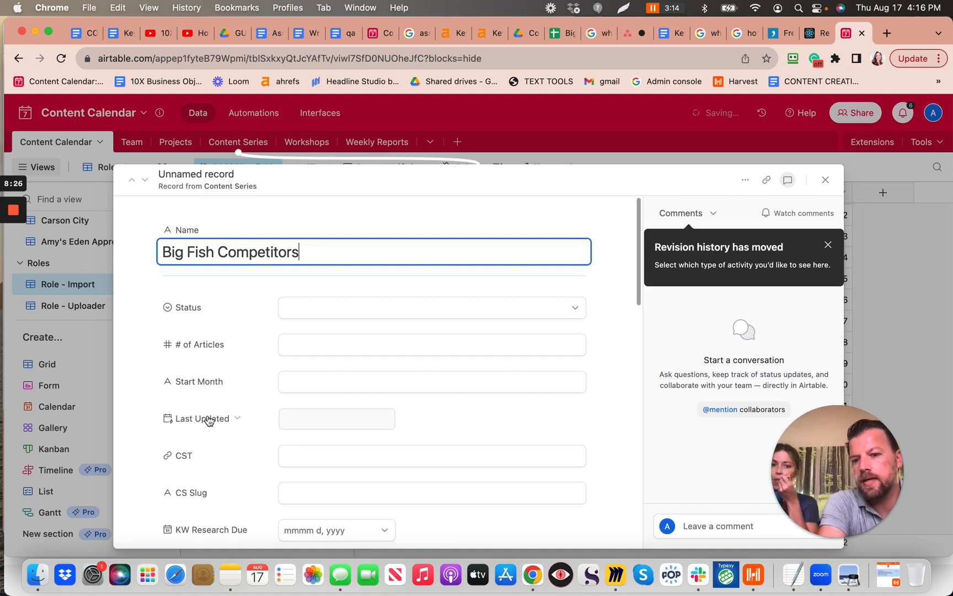
Link the Amy's Eden project to the new series record's Project field
scroll(209, 420, "down", 1)
scroll(209, 421, "down", 4)
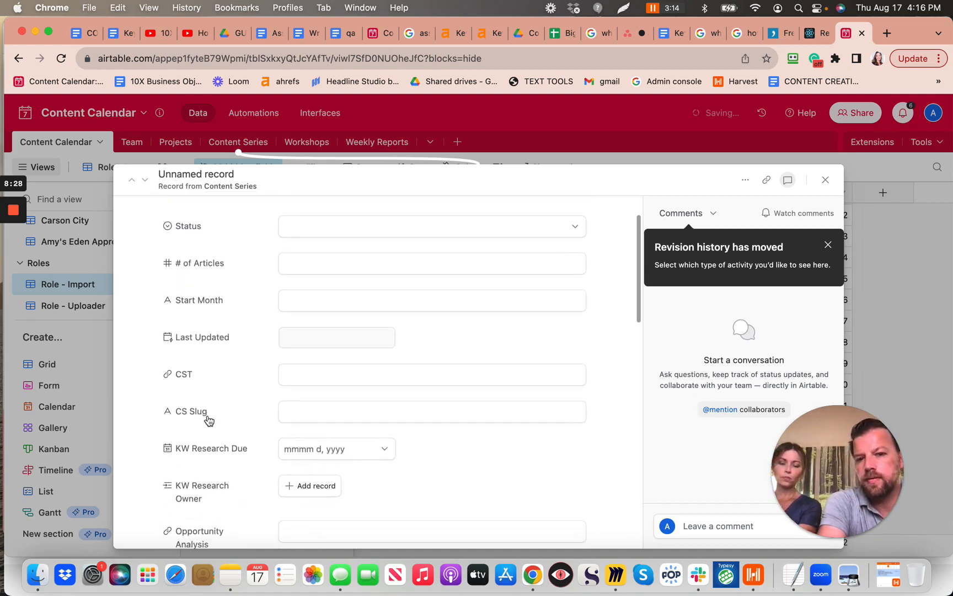
scroll(209, 420, "down", 7)
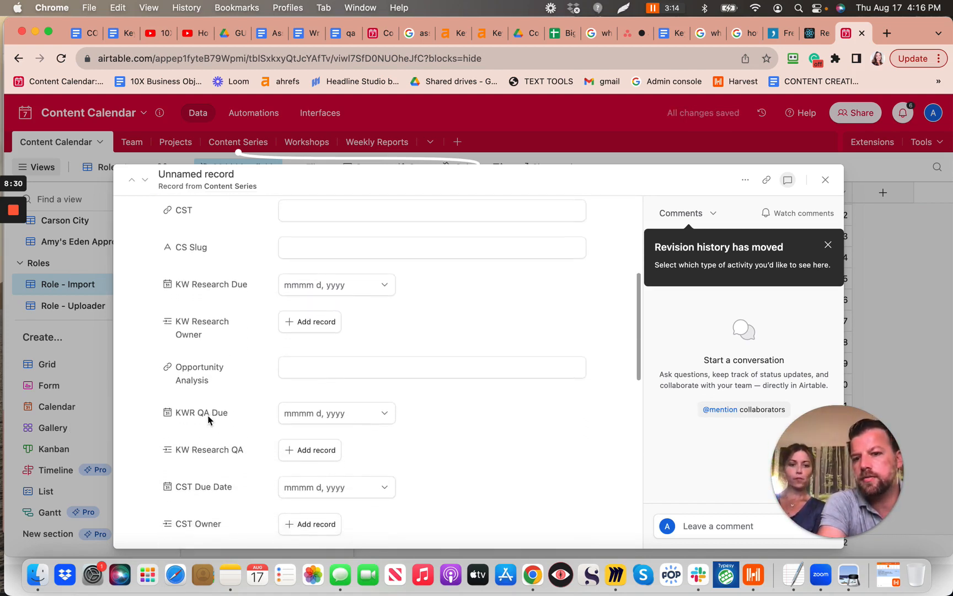
scroll(209, 420, "down", 6)
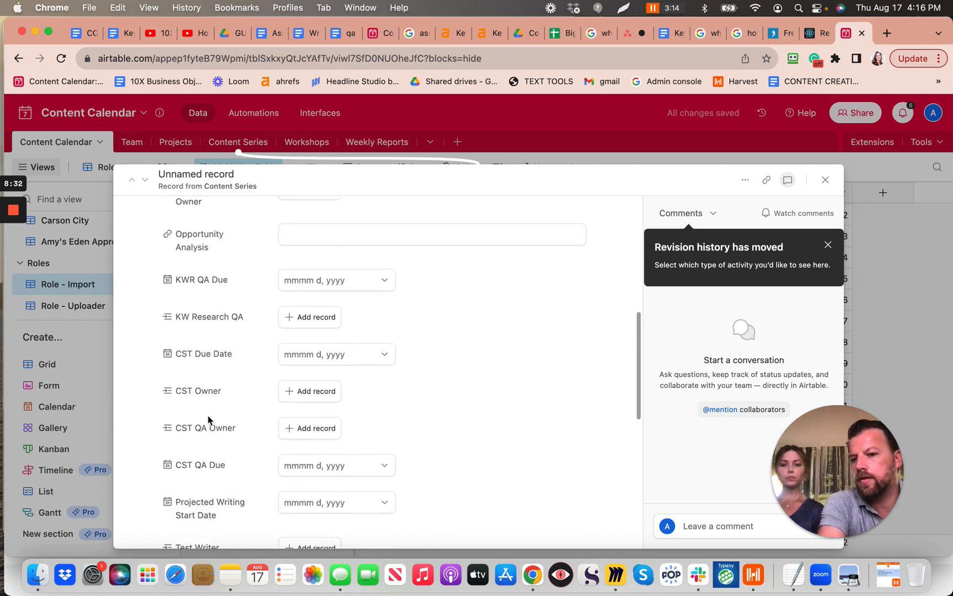
scroll(209, 420, "down", 7)
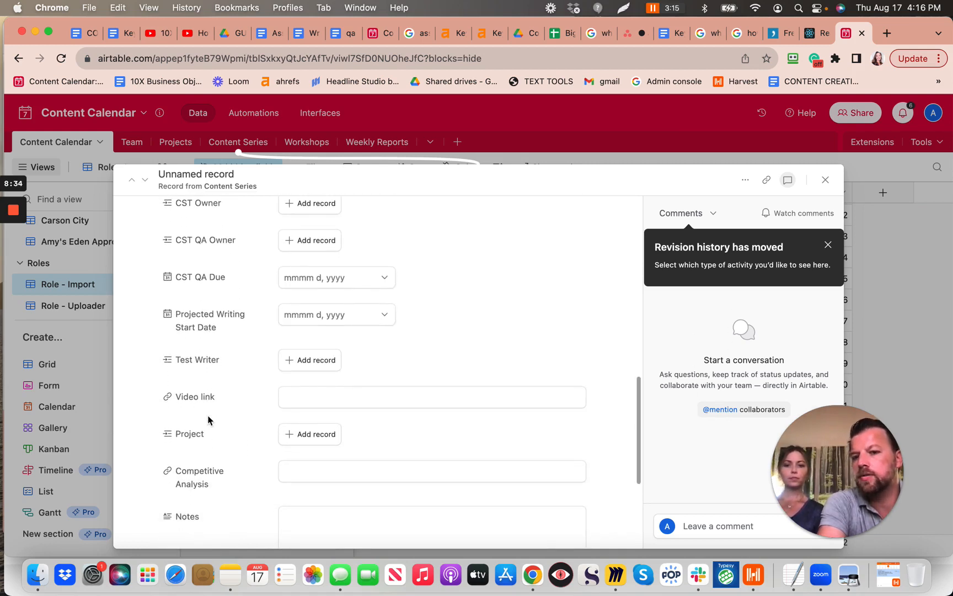
scroll(209, 420, "down", 7)
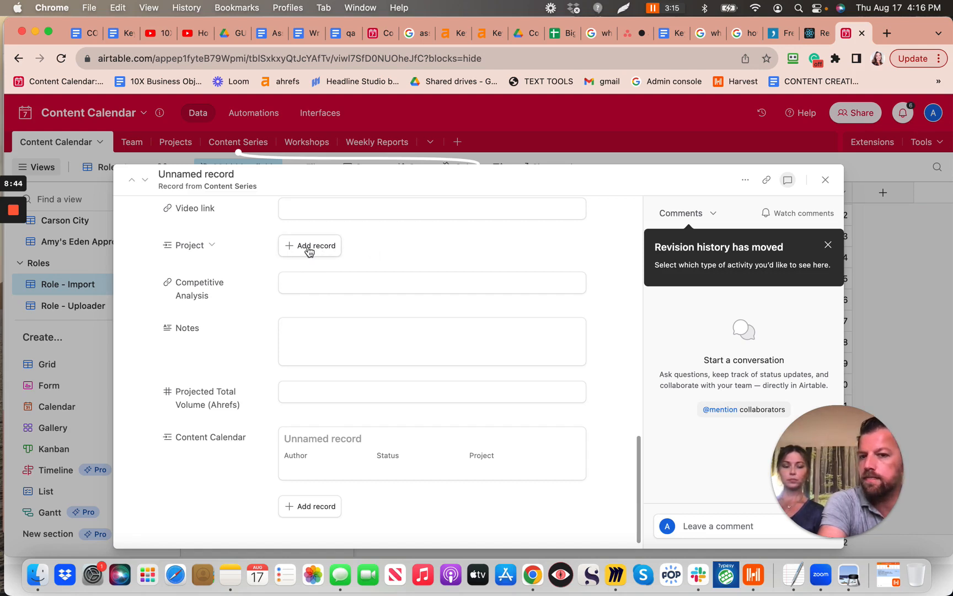
left_click(327, 250)
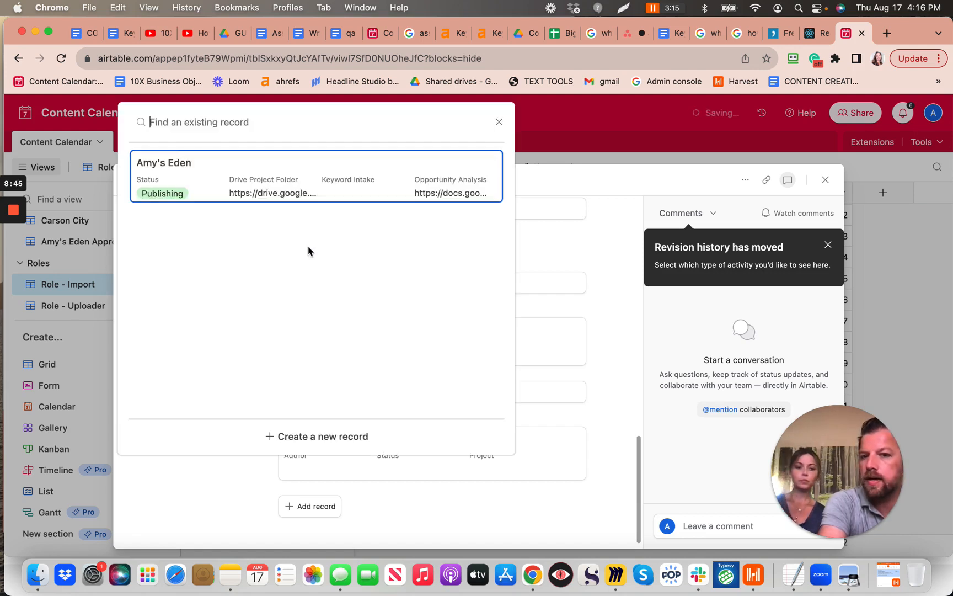
left_click(188, 162)
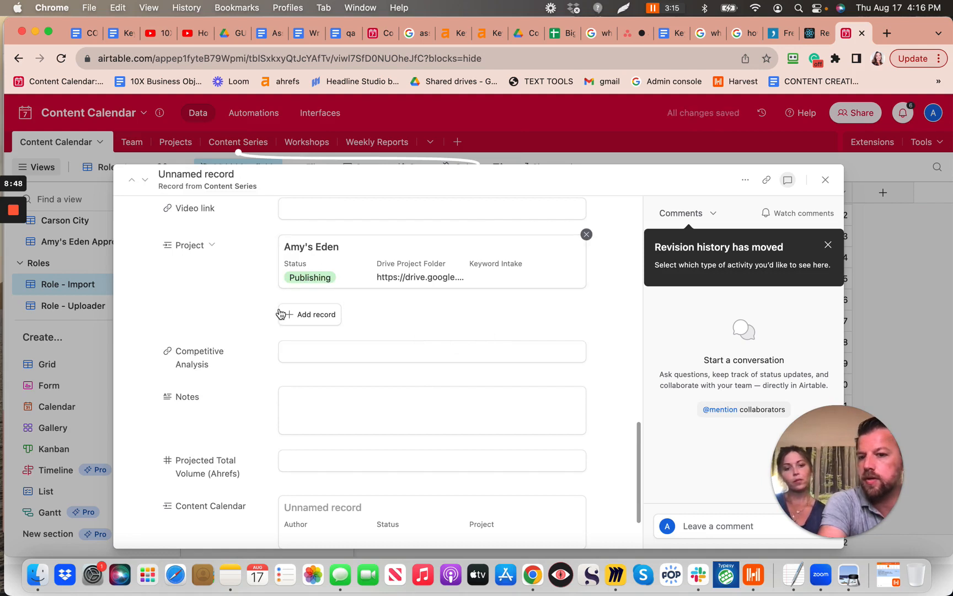
Review the series record's other fields, from Competitive Analysis and Content Calendar back up to Start Month and Status, without filling any in
scroll(279, 312, "down", 3)
scroll(280, 314, "down", 1)
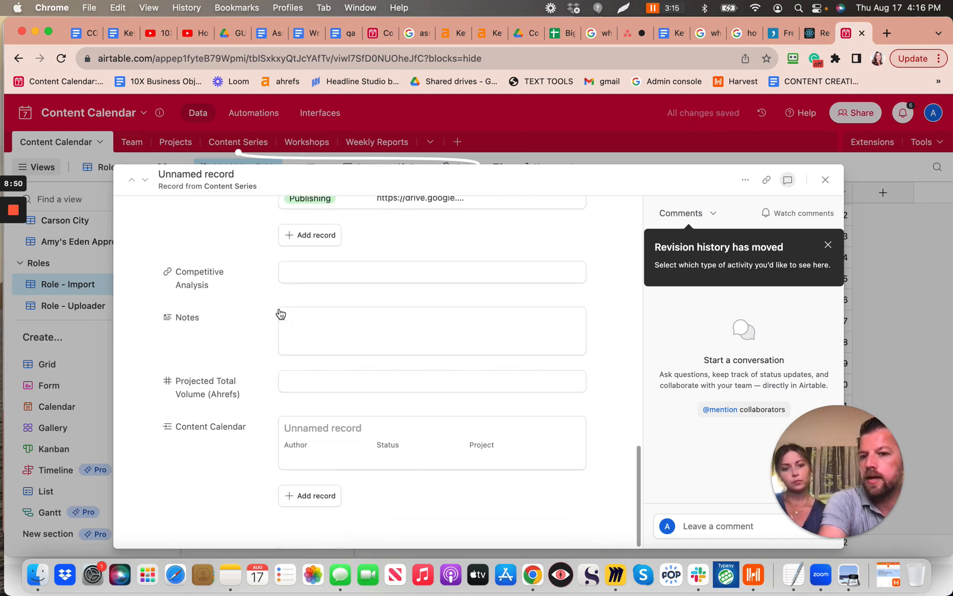
left_click(307, 275)
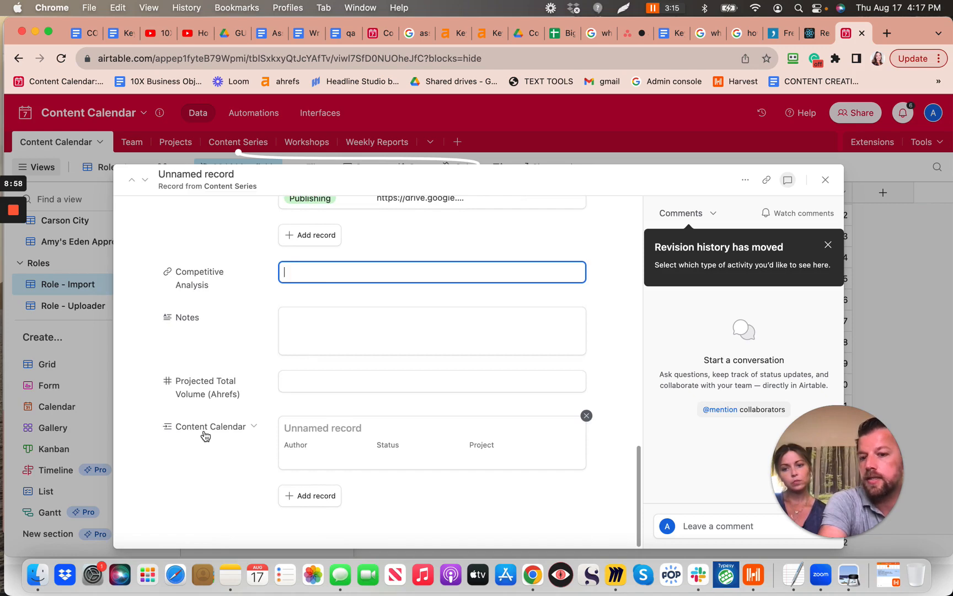
scroll(215, 318, "up", 5)
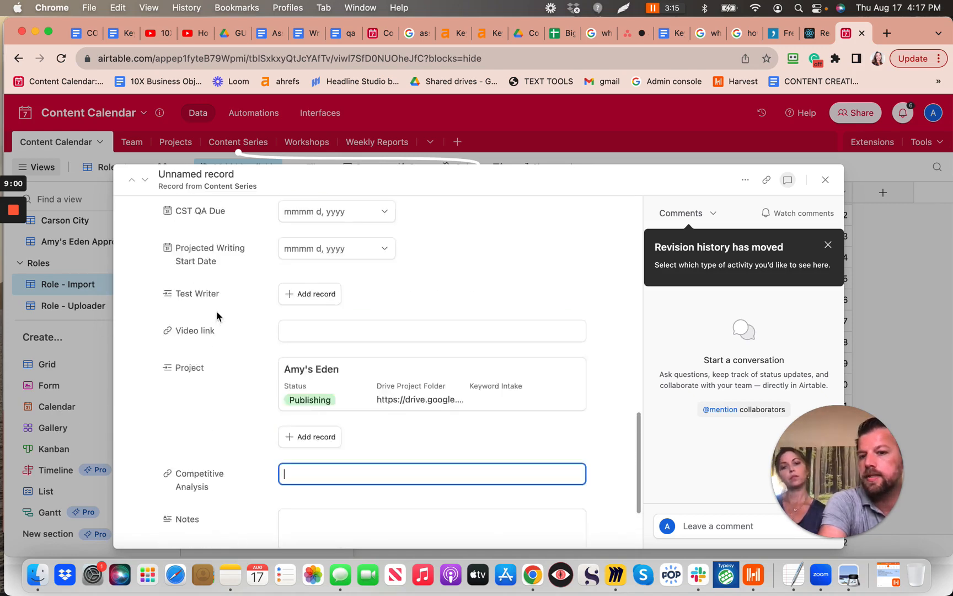
scroll(217, 316, "up", 6)
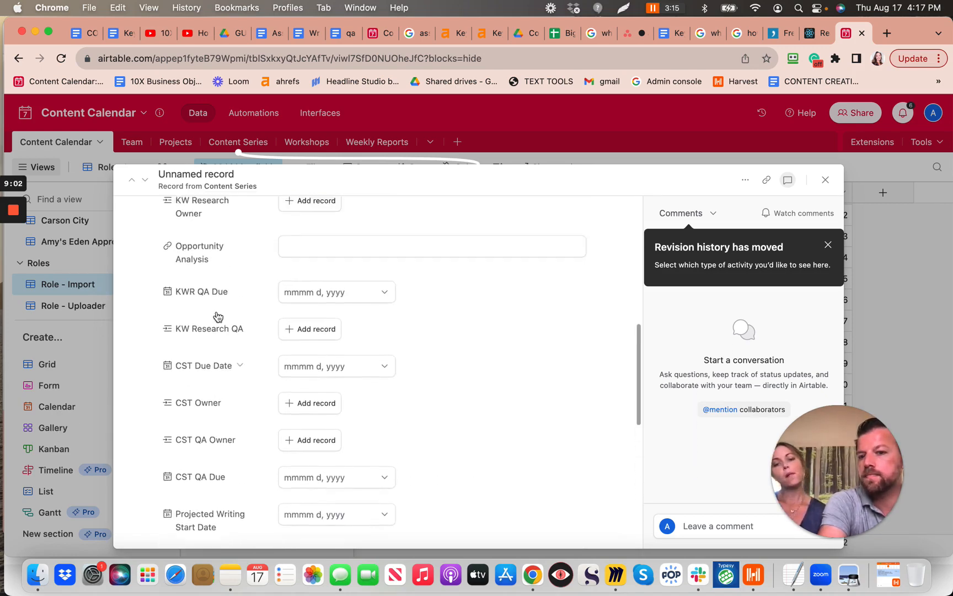
scroll(218, 316, "up", 2)
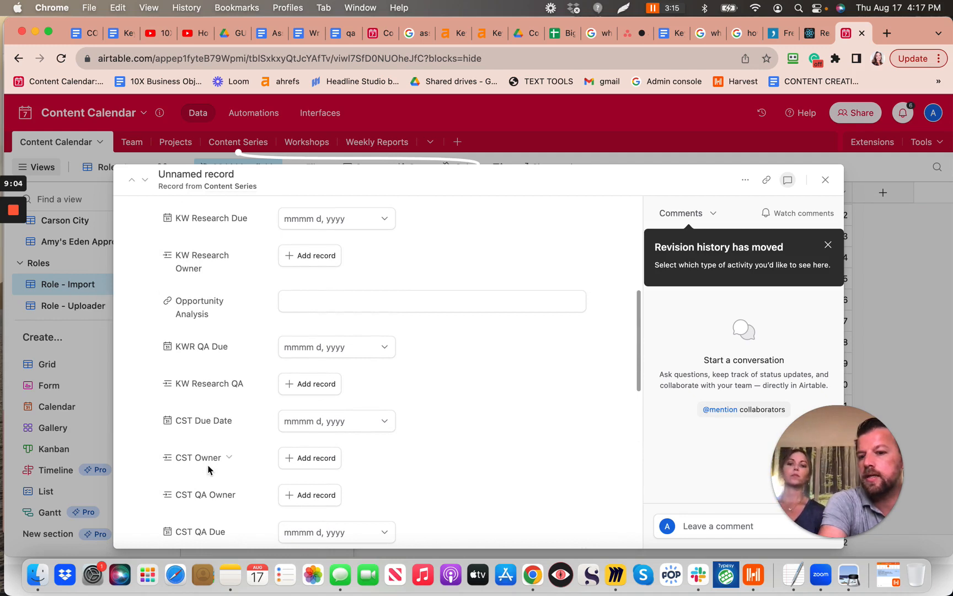
scroll(224, 430, "up", 1)
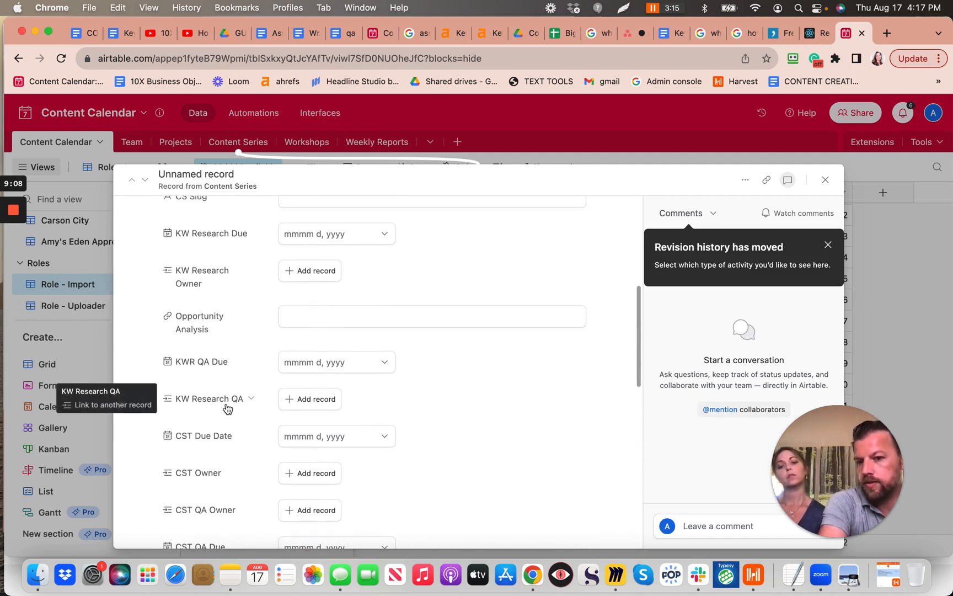
scroll(227, 408, "up", 5)
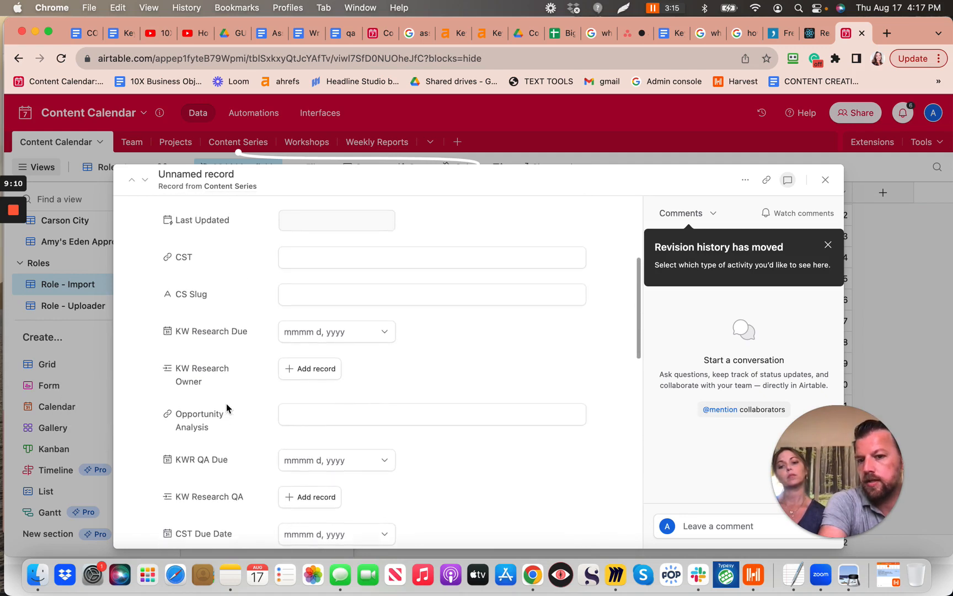
scroll(227, 408, "up", 2)
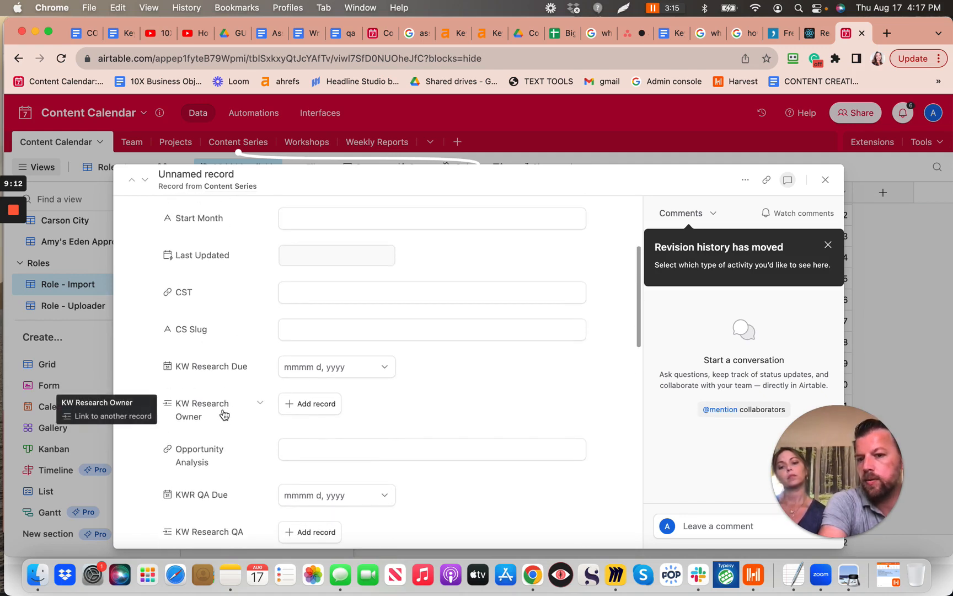
scroll(223, 414, "up", 1)
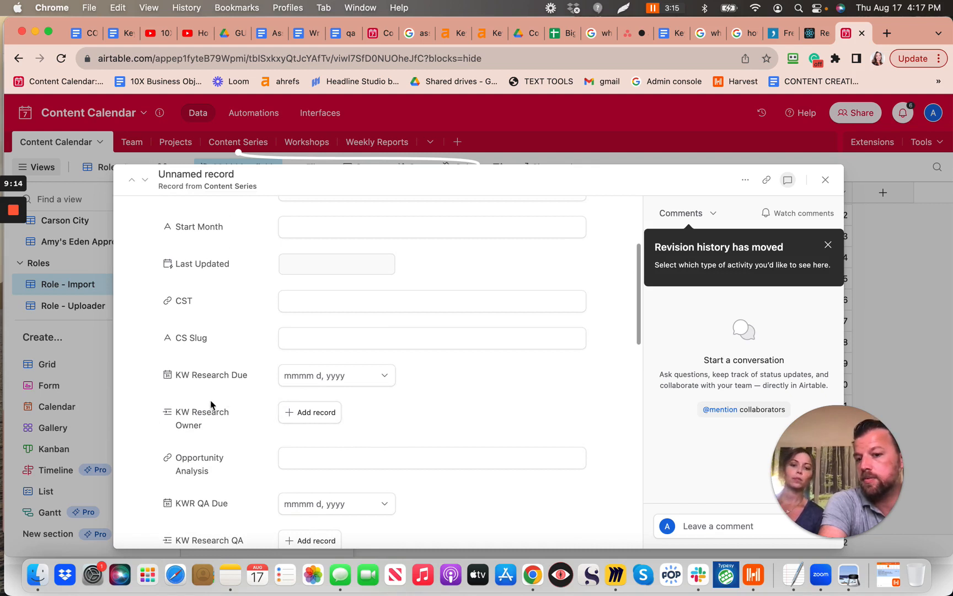
scroll(204, 408, "up", 6)
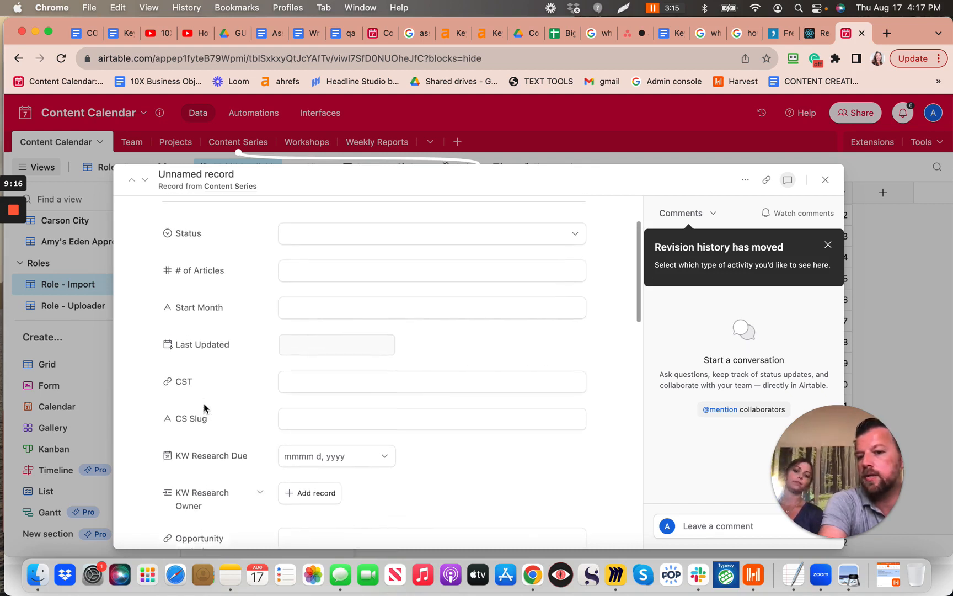
scroll(204, 408, "up", 3)
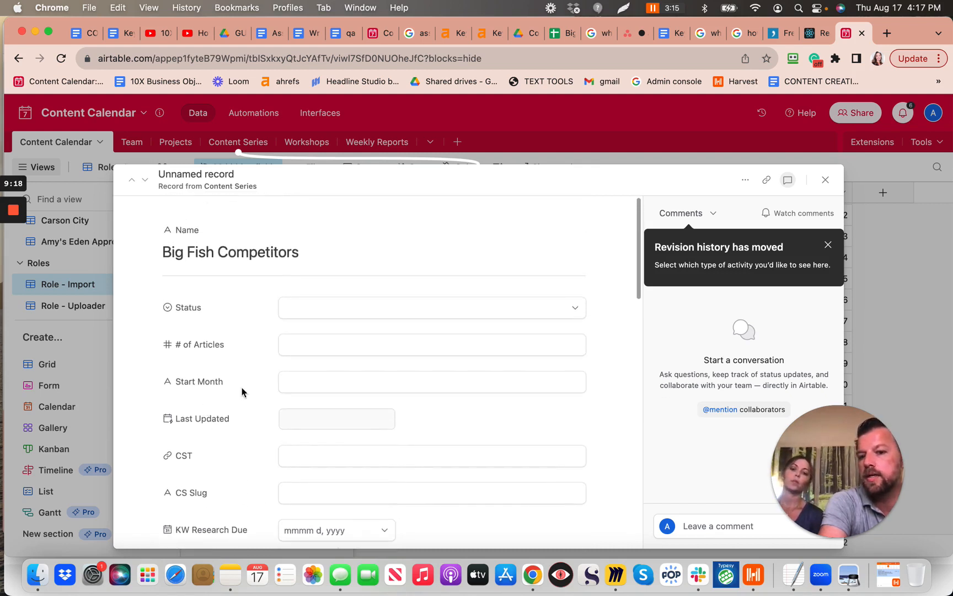
left_click(310, 383)
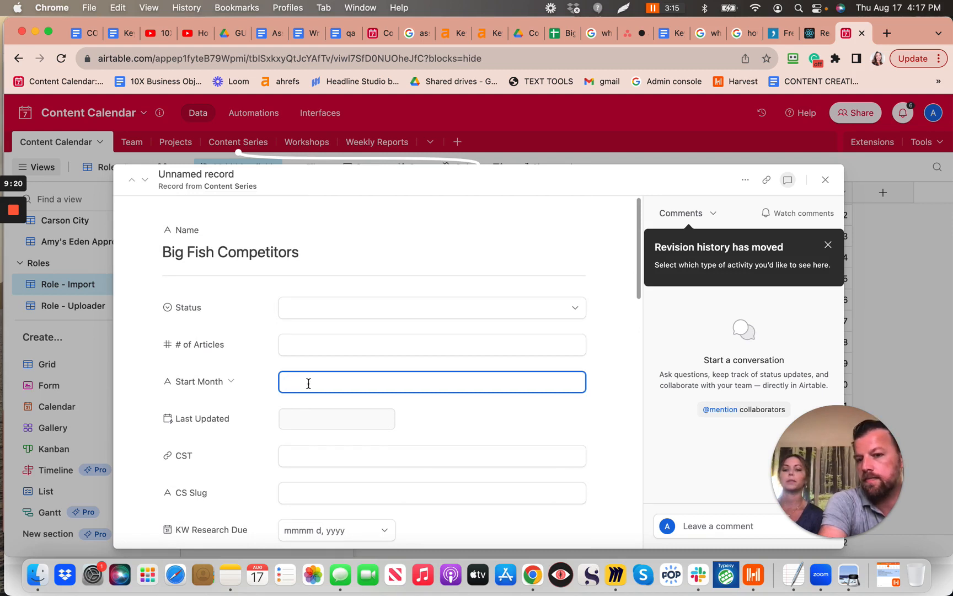
left_click(354, 310)
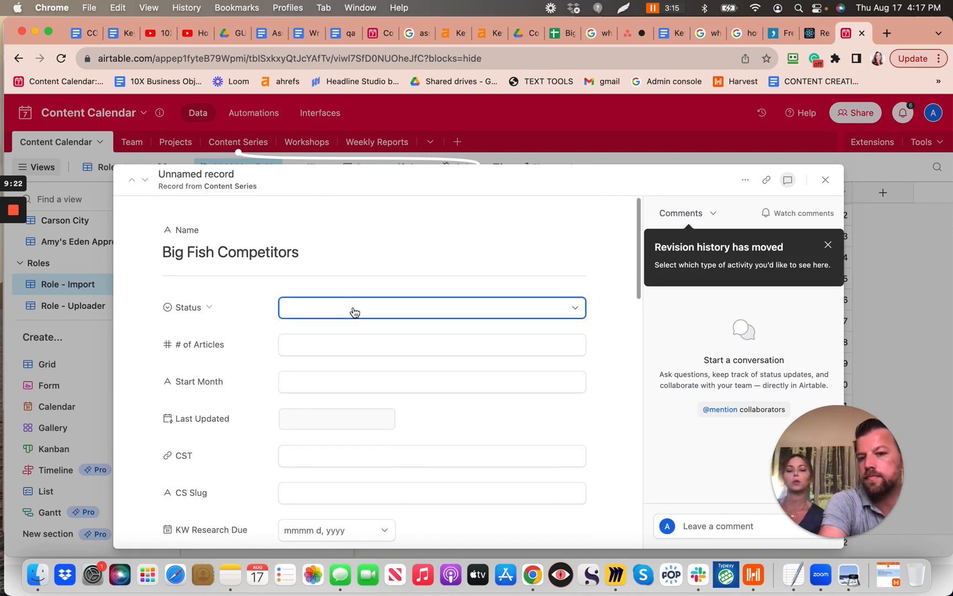
left_click(392, 277)
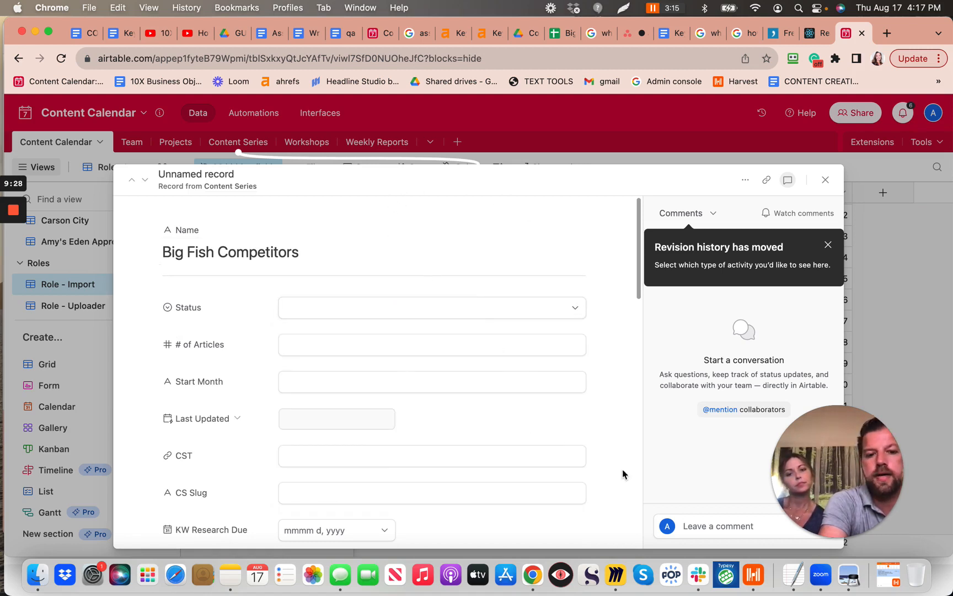
Close the new series record and reorder the browser so the Big Fish Competition sheet sits beside the Airtable base
left_click(825, 180)
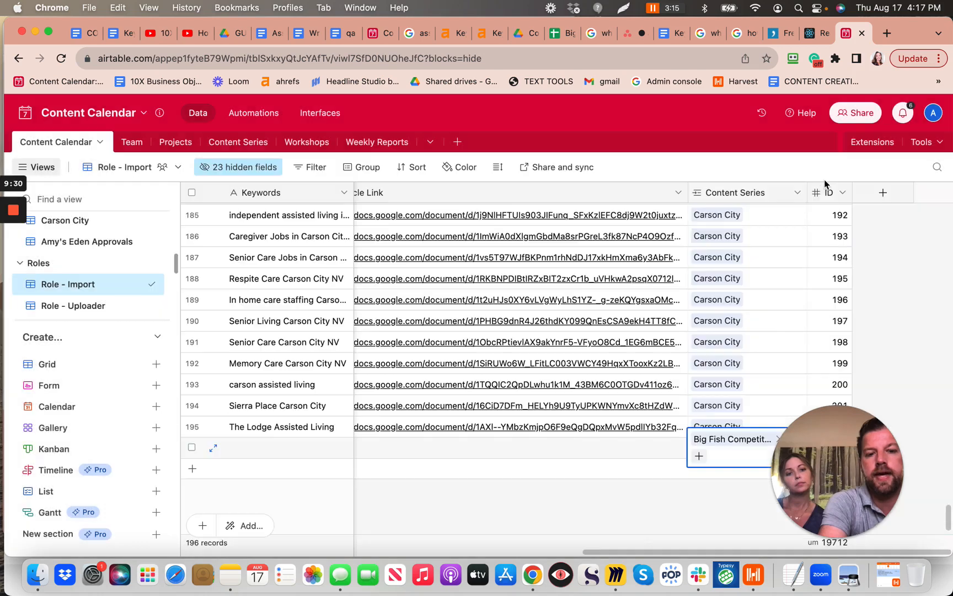
left_click(646, 500)
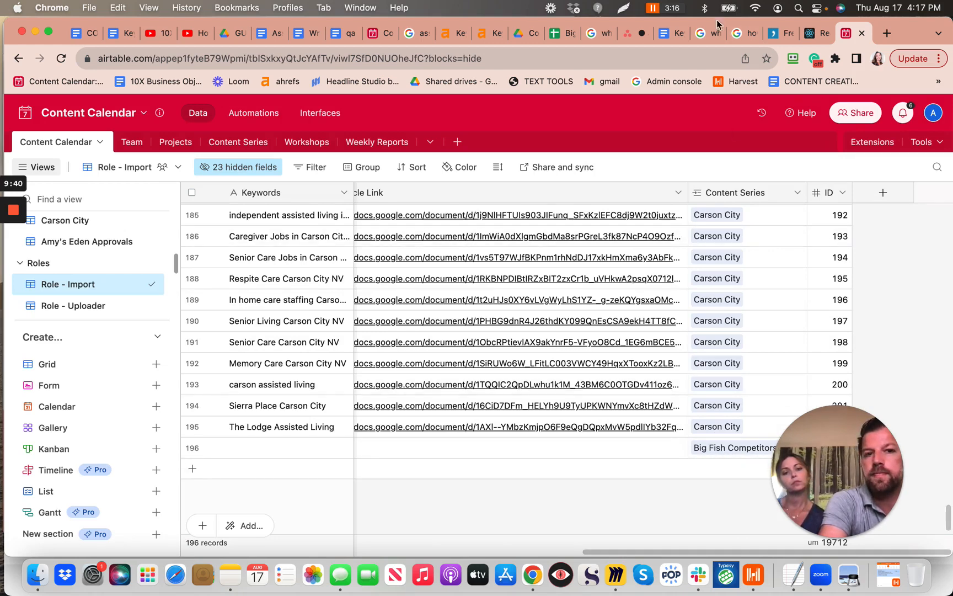
left_click(559, 34)
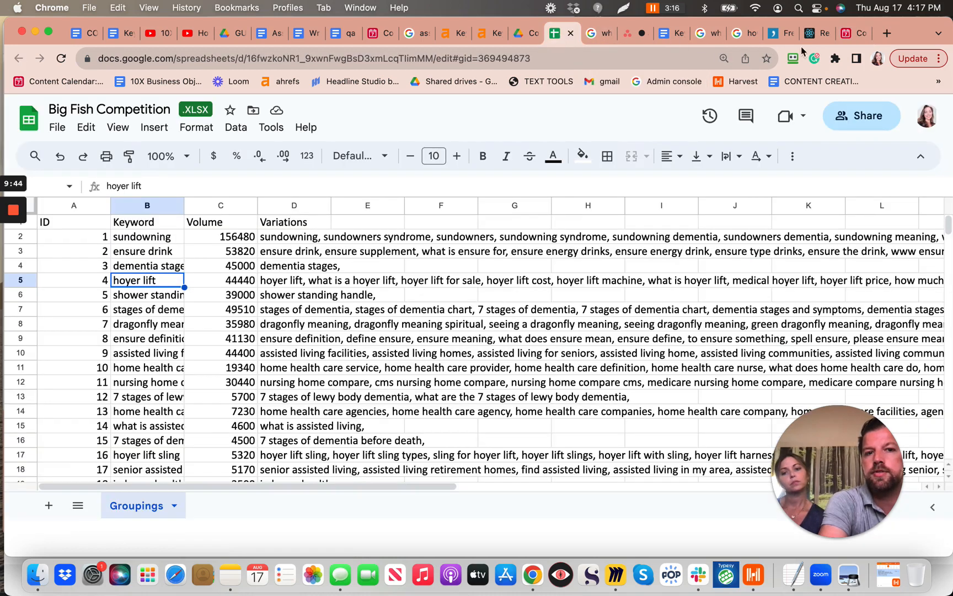
left_click_drag(559, 34, 826, 39)
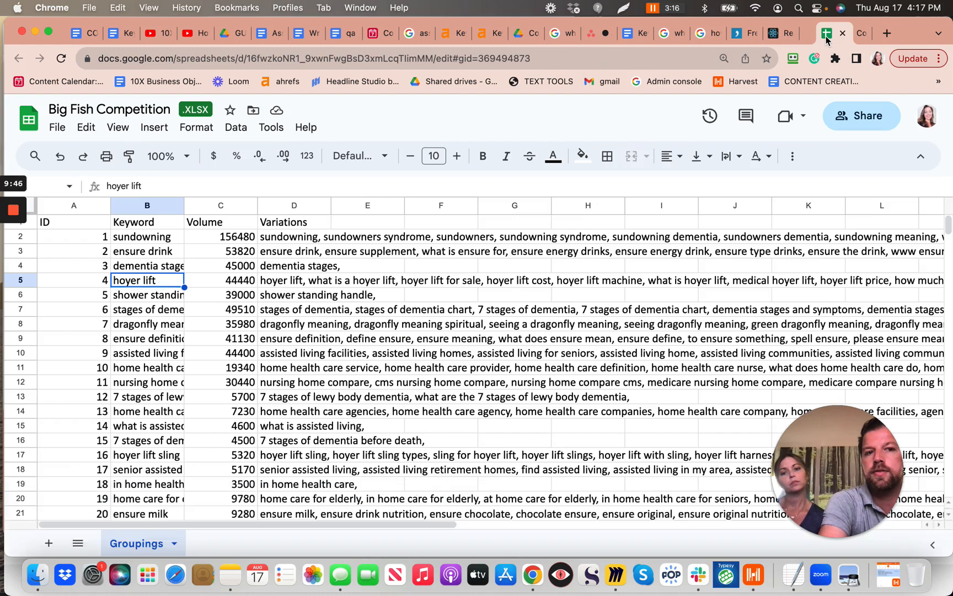
Copy the keyword sundowning from the Big Fish Competition sheet into the Keywords cell of the last Airtable row
left_click(157, 242)
key("super+c")
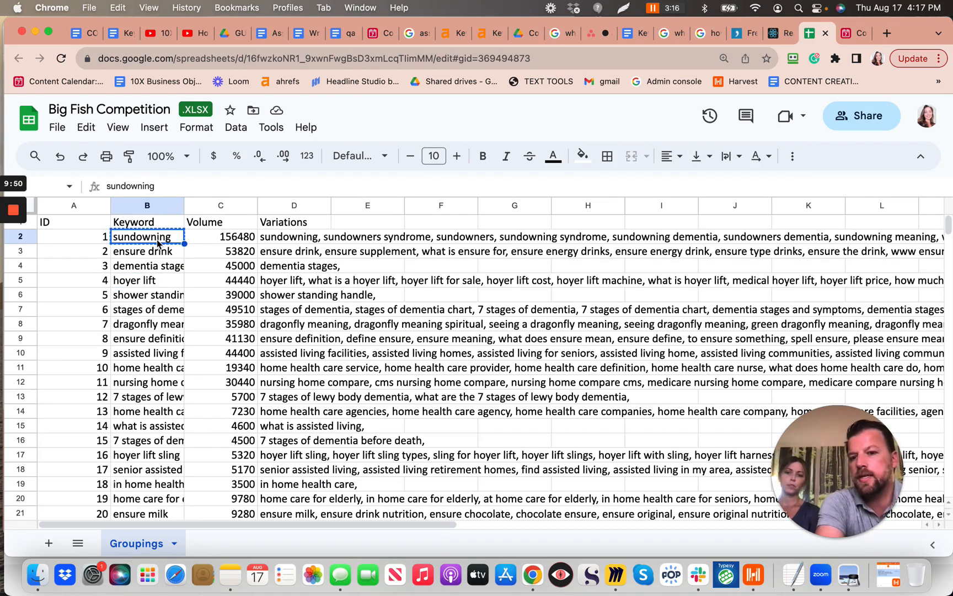
left_click(849, 39)
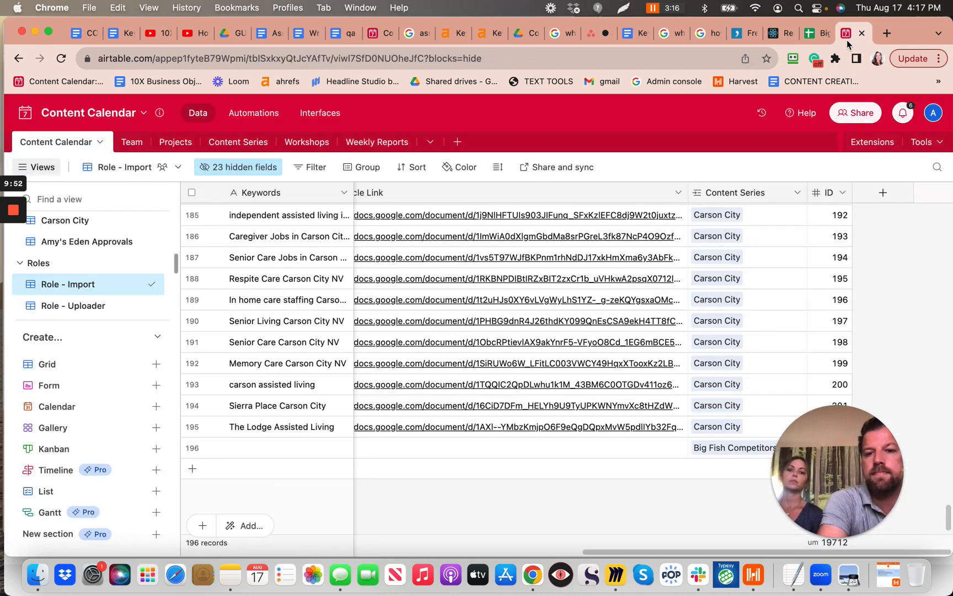
left_click(260, 448)
left_click(255, 448)
key("super+v")
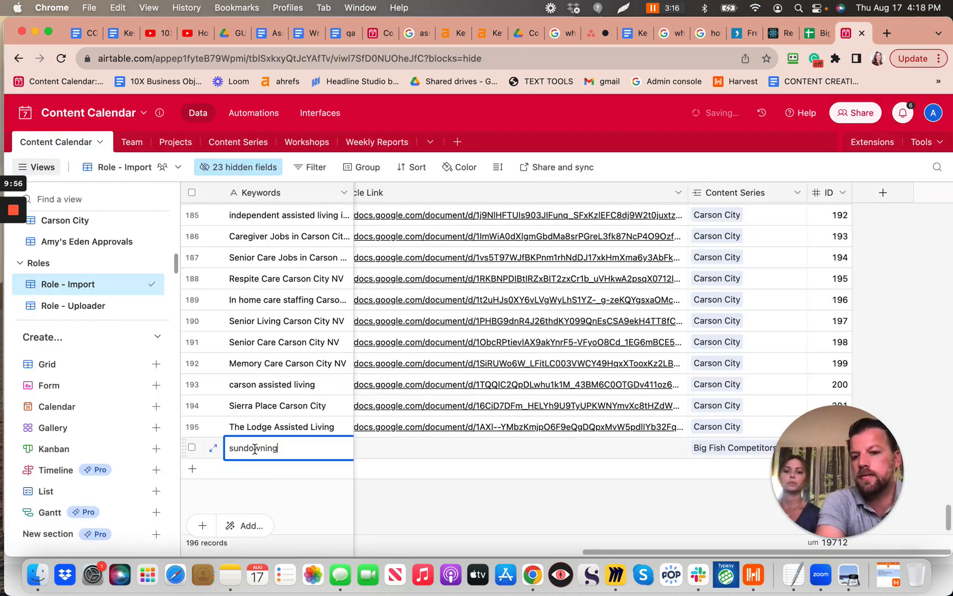
left_click(383, 454)
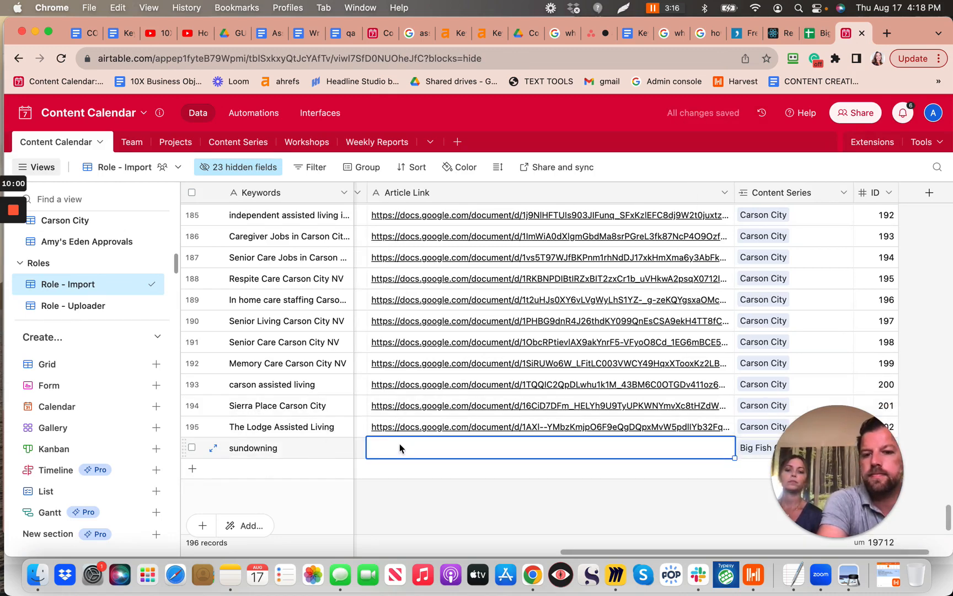
Open the sundowning row's Alternative Keywords cell and copy its sheet Variations from the first one through "vascular dementia sundowning"
scroll(399, 444, "left", 10)
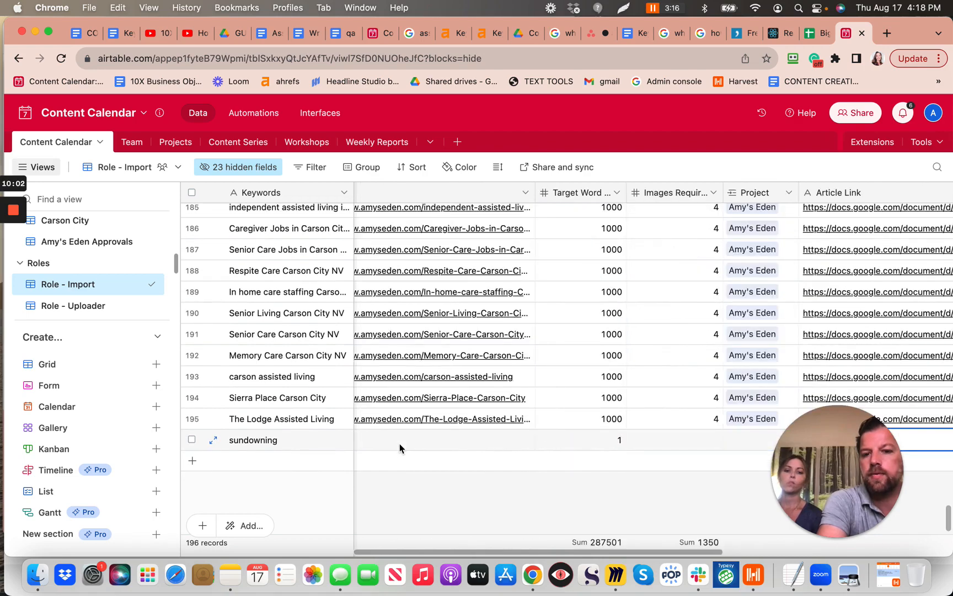
scroll(400, 444, "left", 5)
scroll(399, 444, "down", 1)
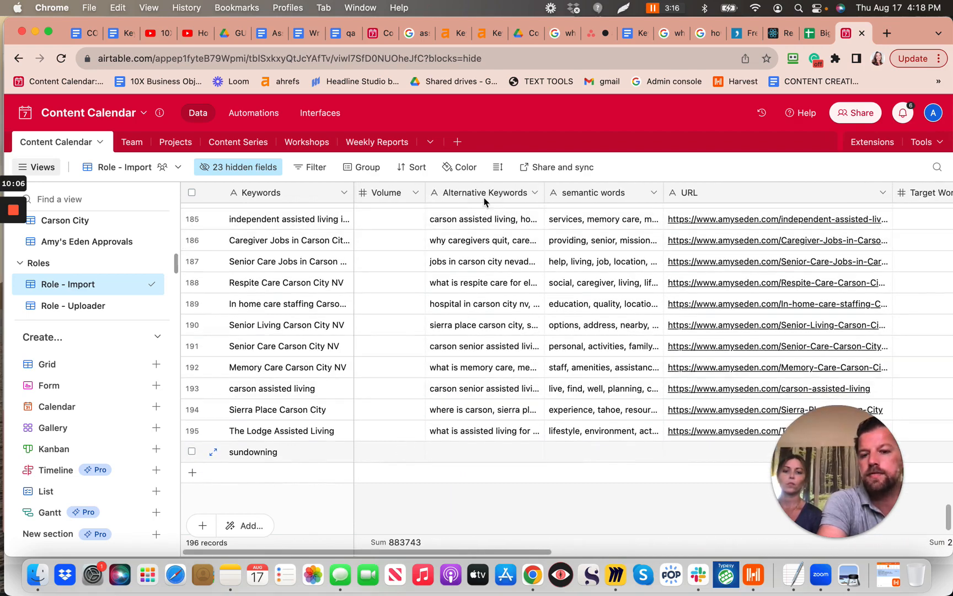
left_click(452, 452)
left_click(452, 452)
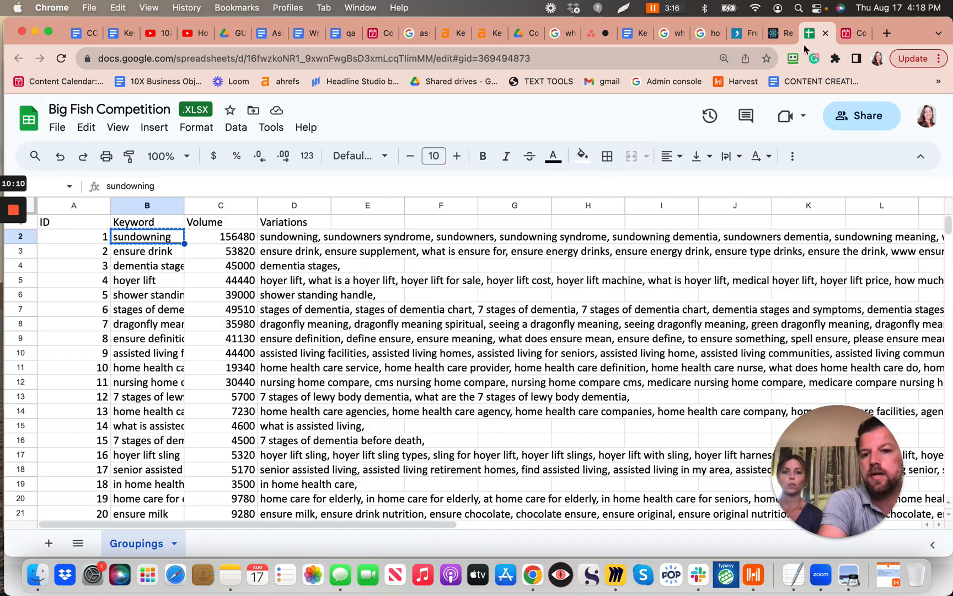
left_click(287, 243)
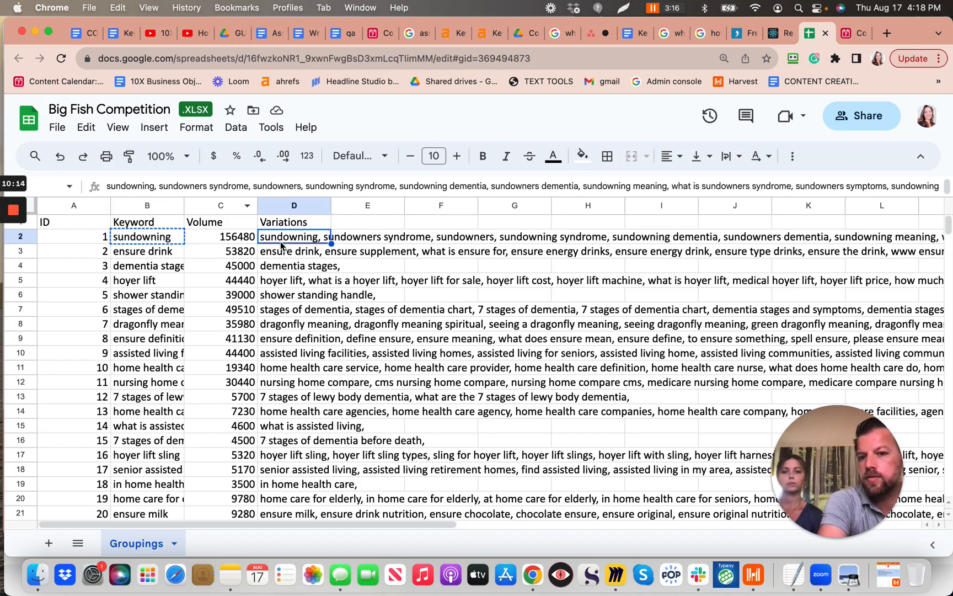
double_click(281, 240)
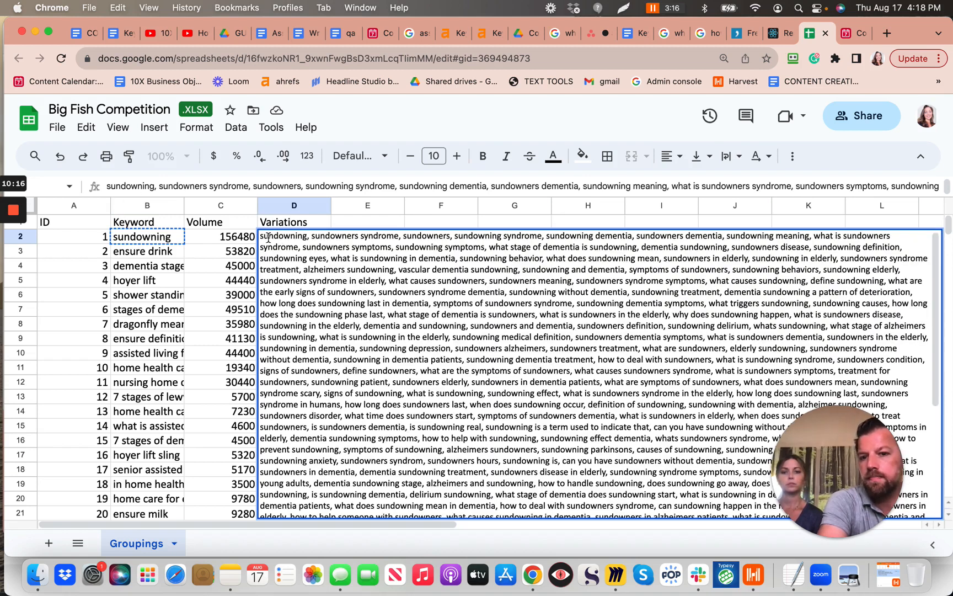
left_click_drag(262, 237, 535, 259)
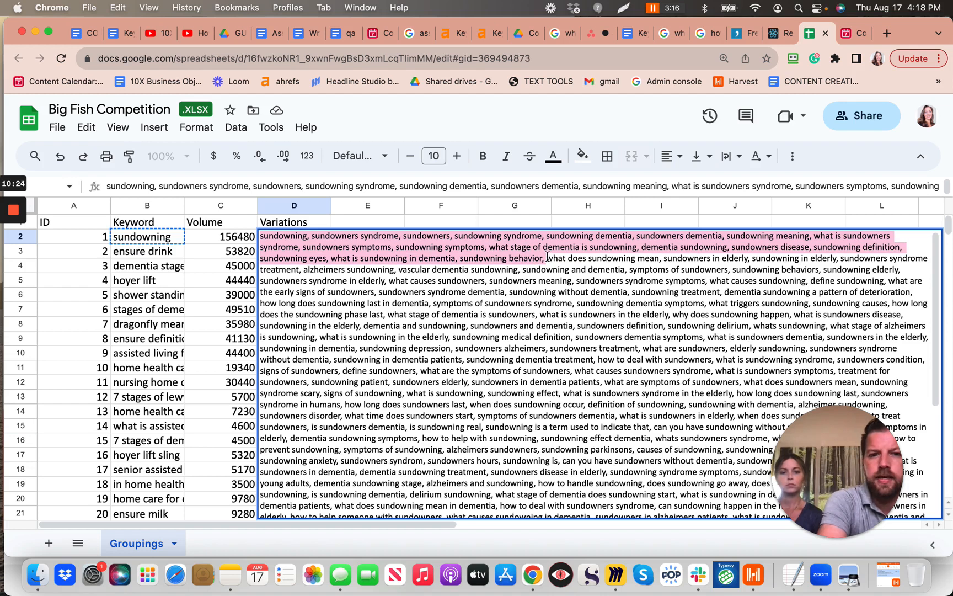
left_click_drag(547, 256, 660, 257)
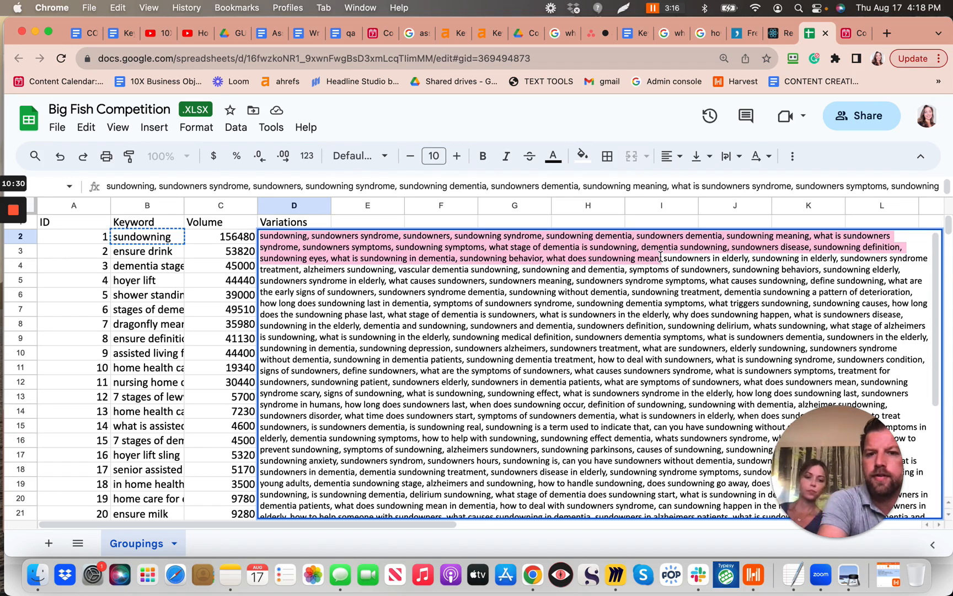
left_click_drag(660, 257, 518, 270)
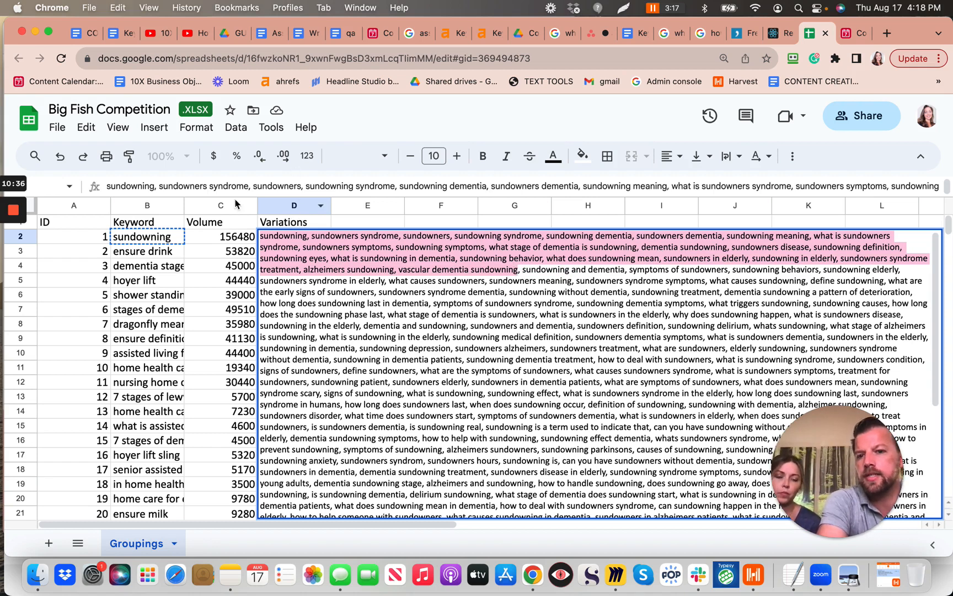
left_click(177, 239)
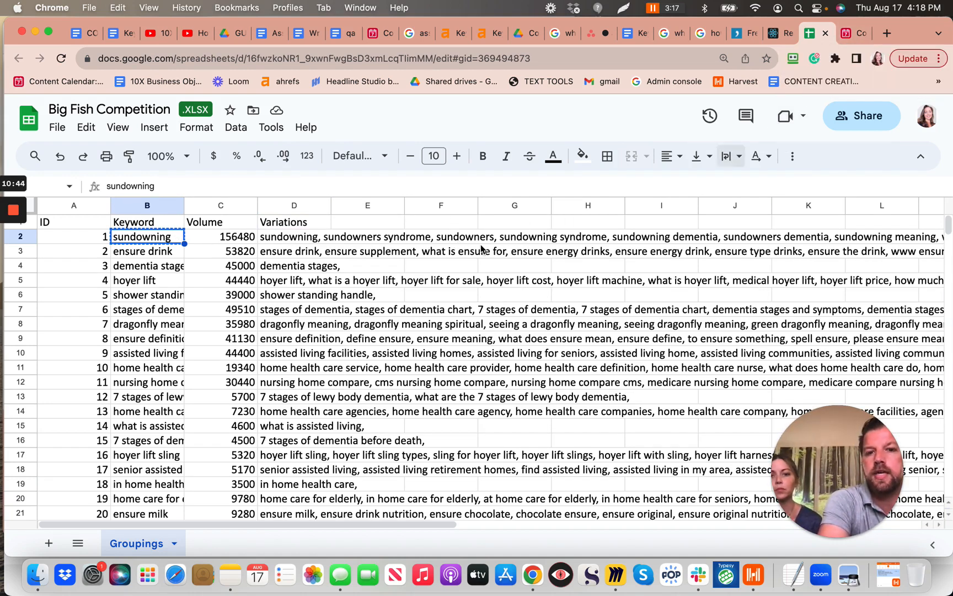
Paste the copied sundowning variations into the sundowning row's Alternative Keywords cell in Airtable
left_click(851, 36)
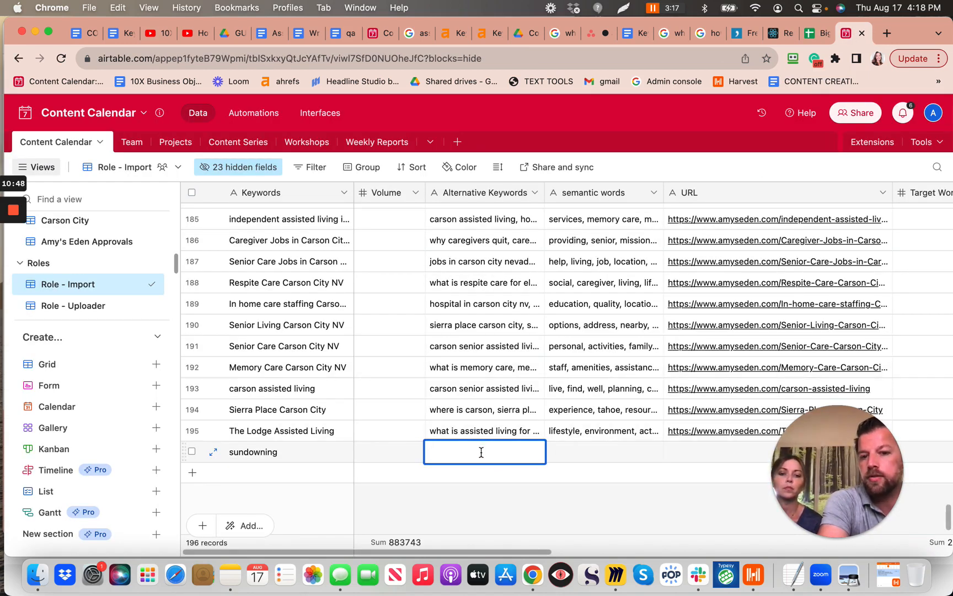
key("super+v")
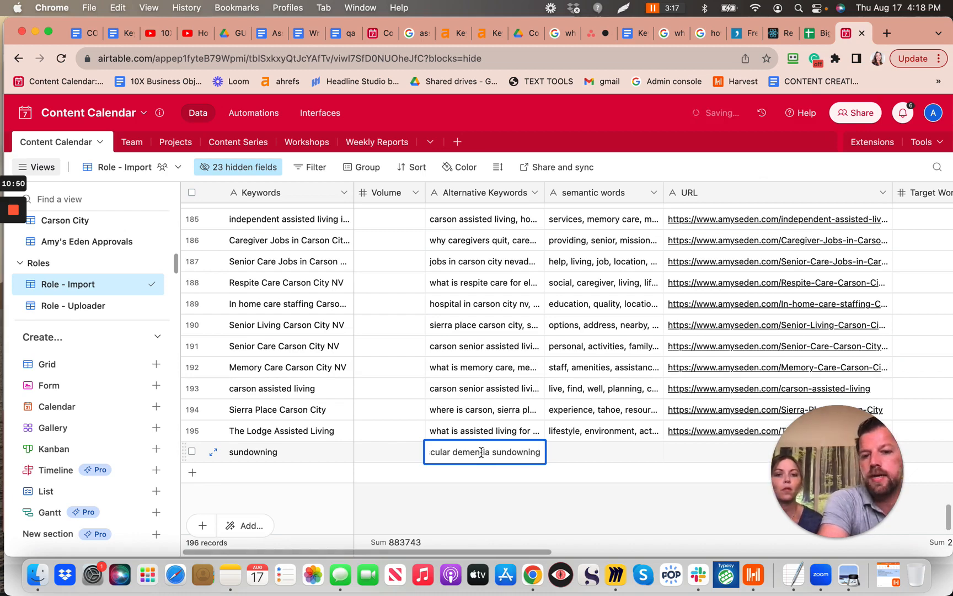
left_click(540, 483)
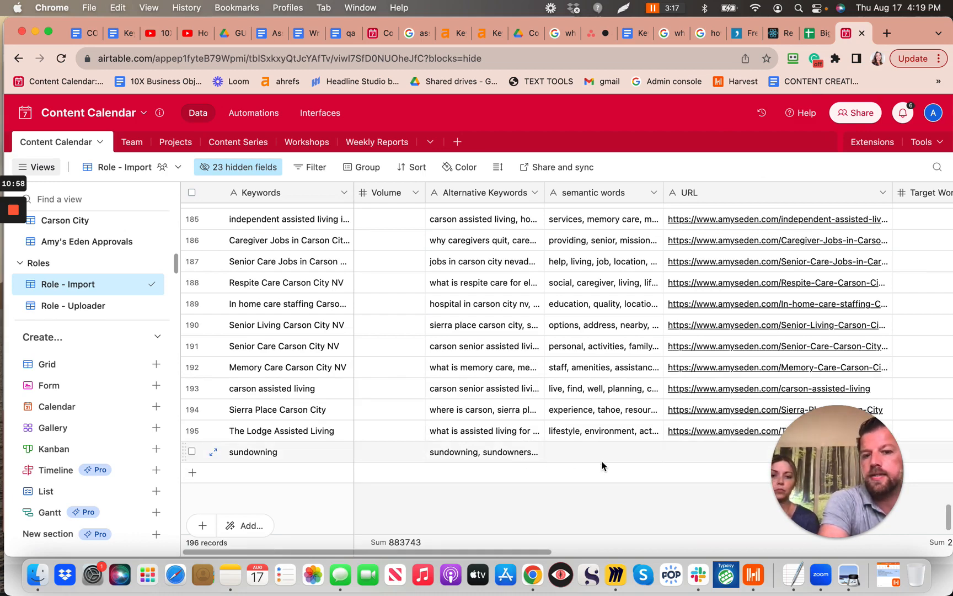
Add a new blank record below the sundowning row and open its Keywords cell for editing
scroll(334, 472, "down", 1)
scroll(333, 469, "right", 1)
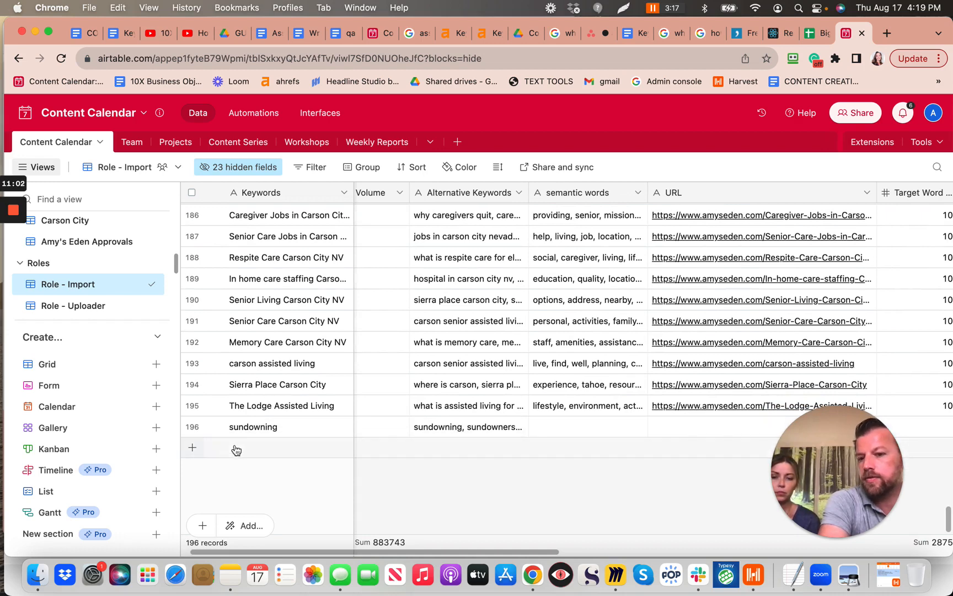
left_click(238, 447)
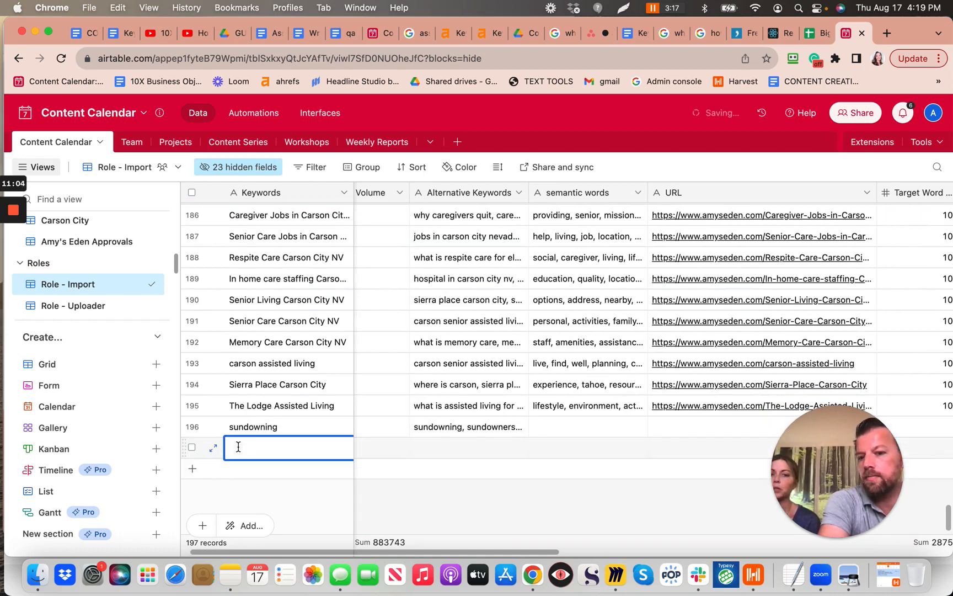
left_click(271, 426)
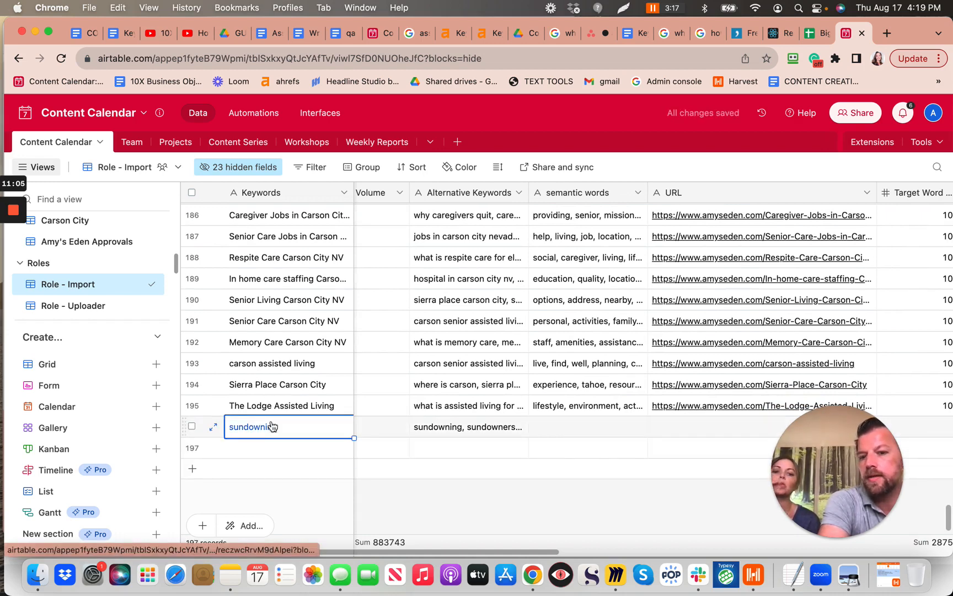
left_click(292, 452)
left_click(292, 453)
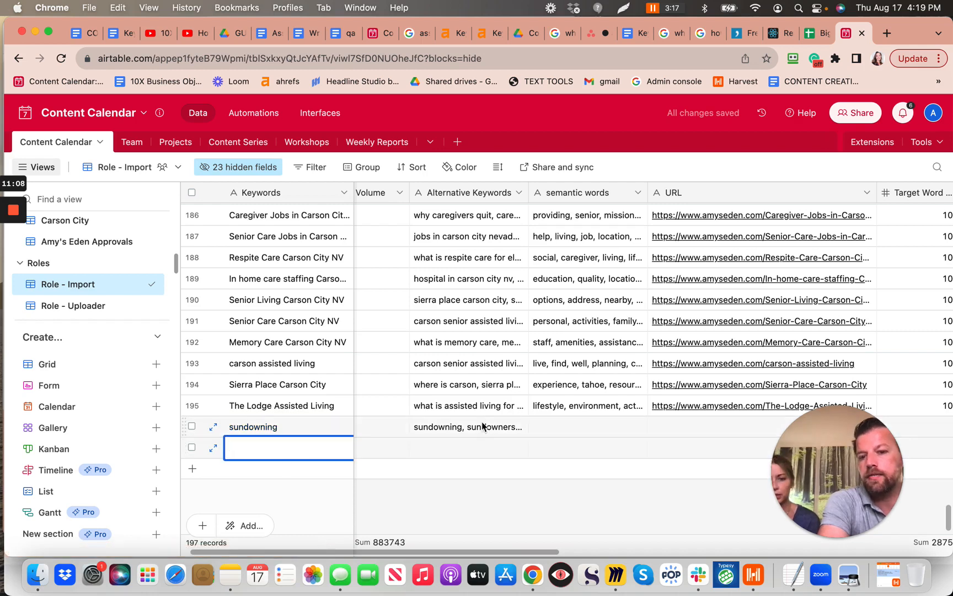
Review the sundowning row's fields from Alternative Keywords and URL across to Project, Article Link and Content Series
scroll(588, 429, "right", 5)
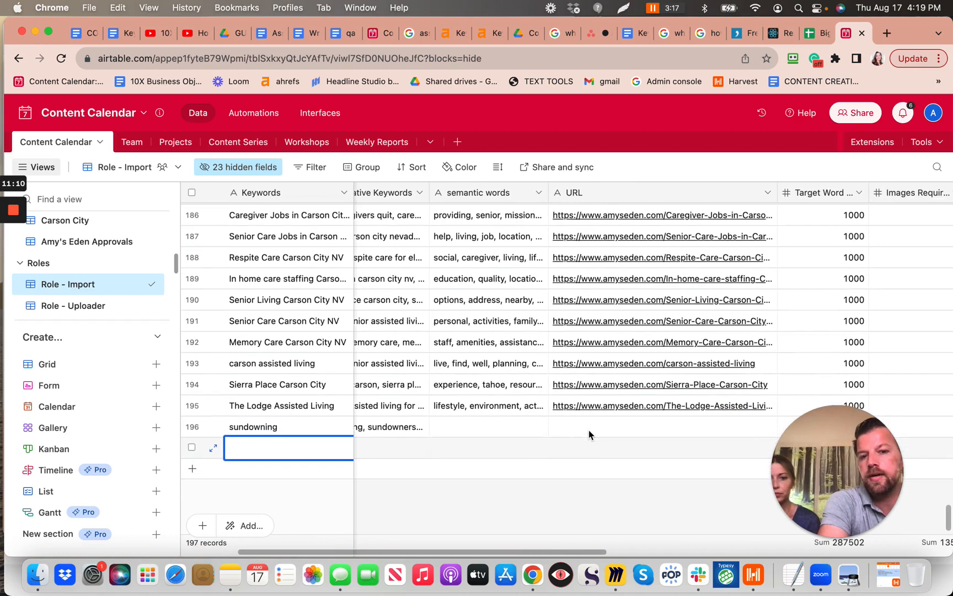
scroll(588, 429, "down", 1)
scroll(588, 430, "right", 10)
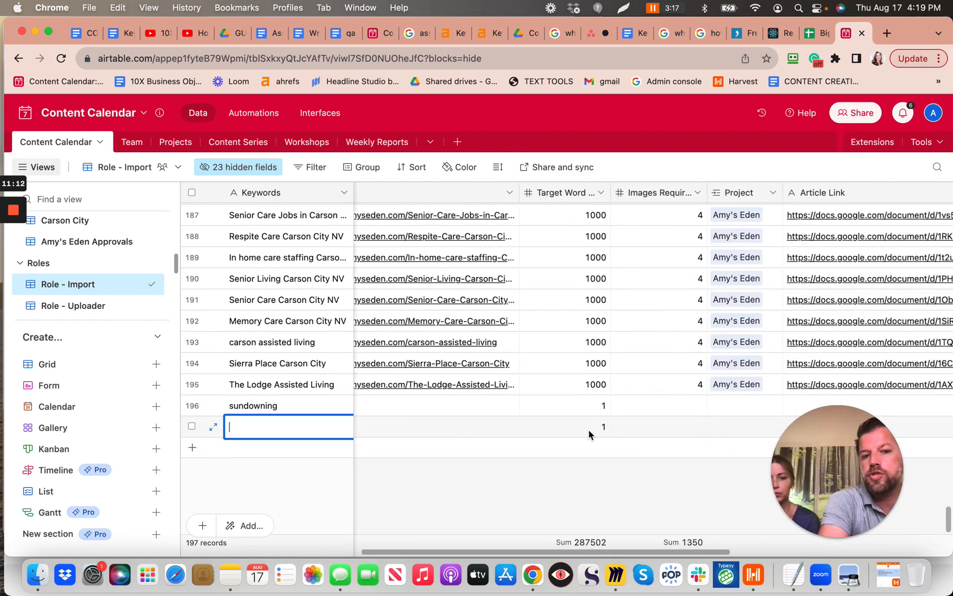
scroll(587, 430, "up", 1)
scroll(588, 429, "right", 5)
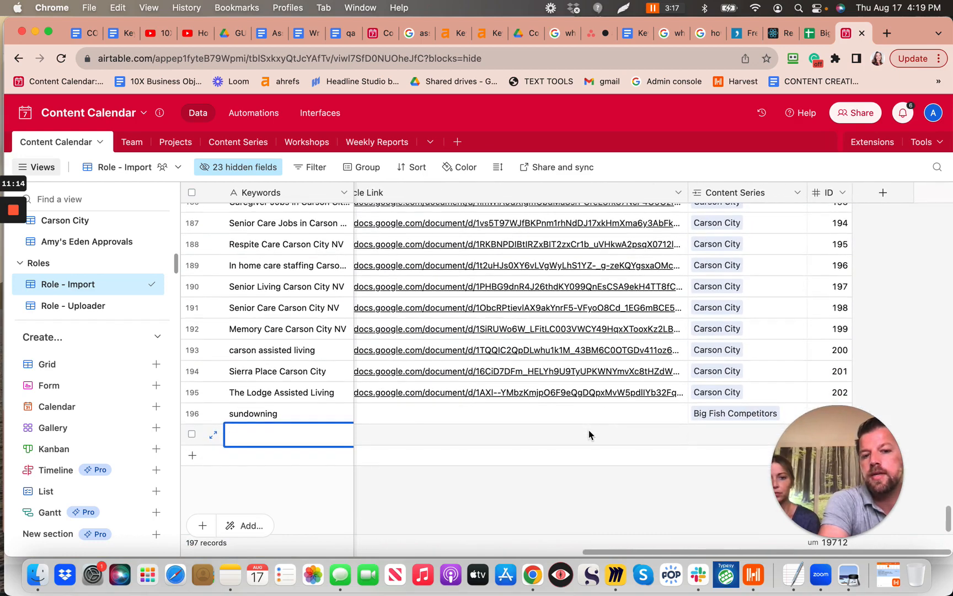
scroll(588, 430, "left", 15)
scroll(588, 429, "down", 1)
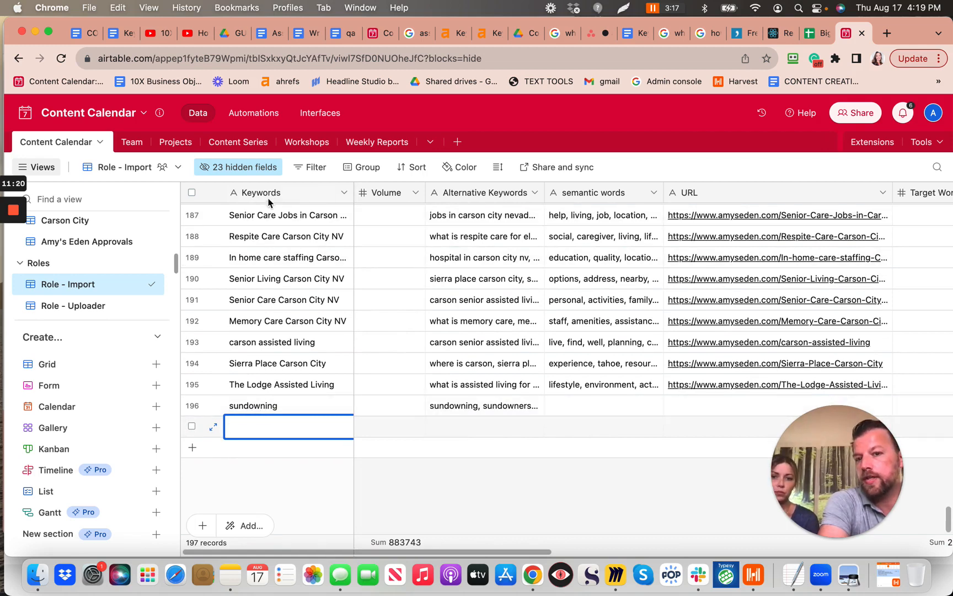
left_click(451, 406)
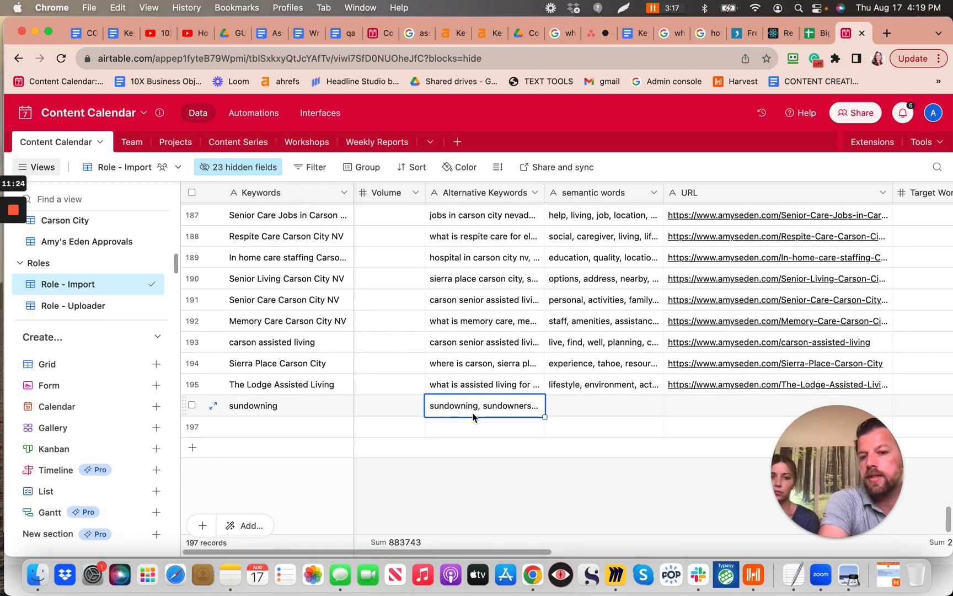
scroll(599, 406, "right", 15)
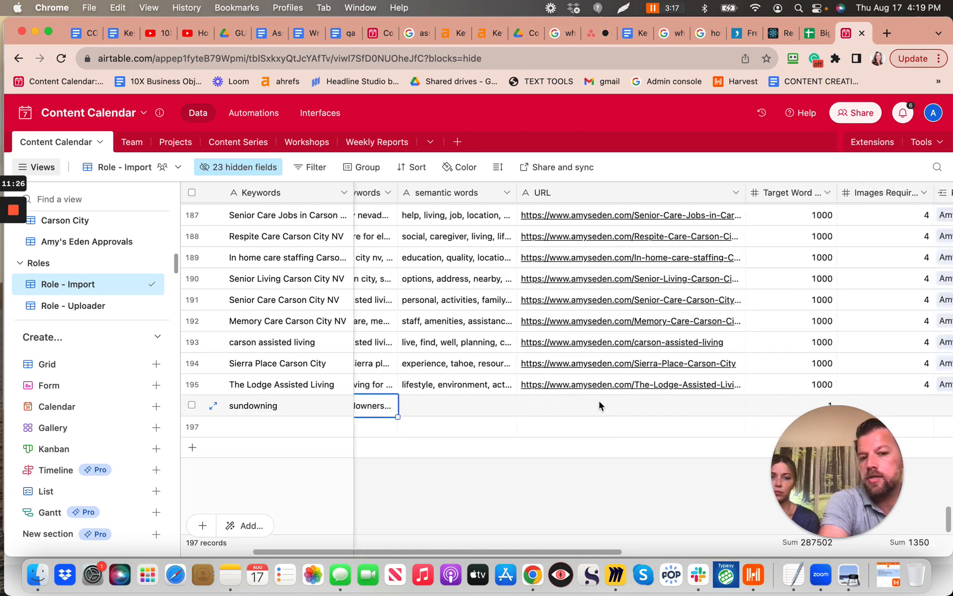
scroll(600, 406, "up", 1)
scroll(600, 406, "right", 1)
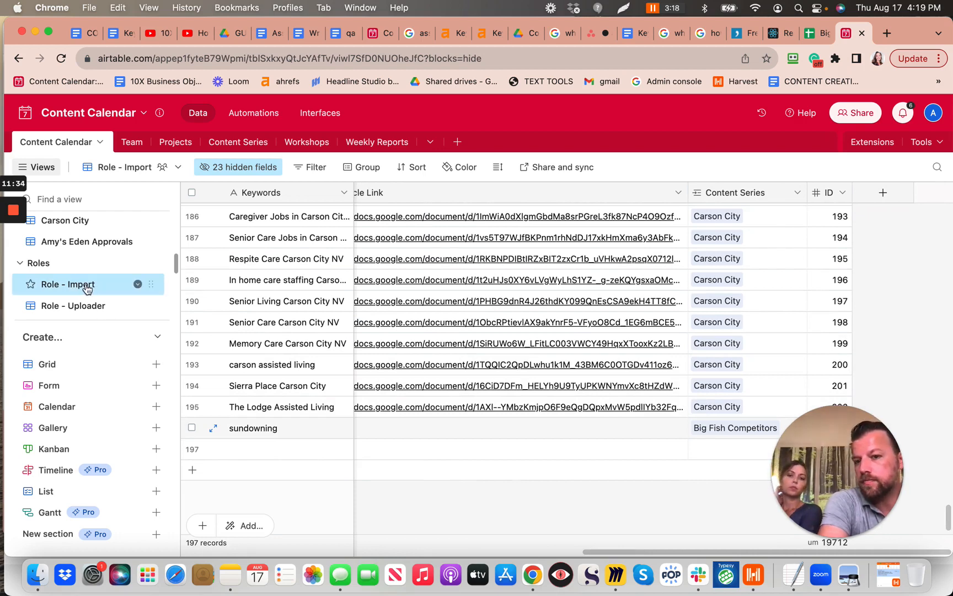
Switch to the Big Fish Competitors view and set its Content Series filter condition to Big Fish Competitors
scroll(83, 284, "up", 3)
scroll(86, 289, "up", 2)
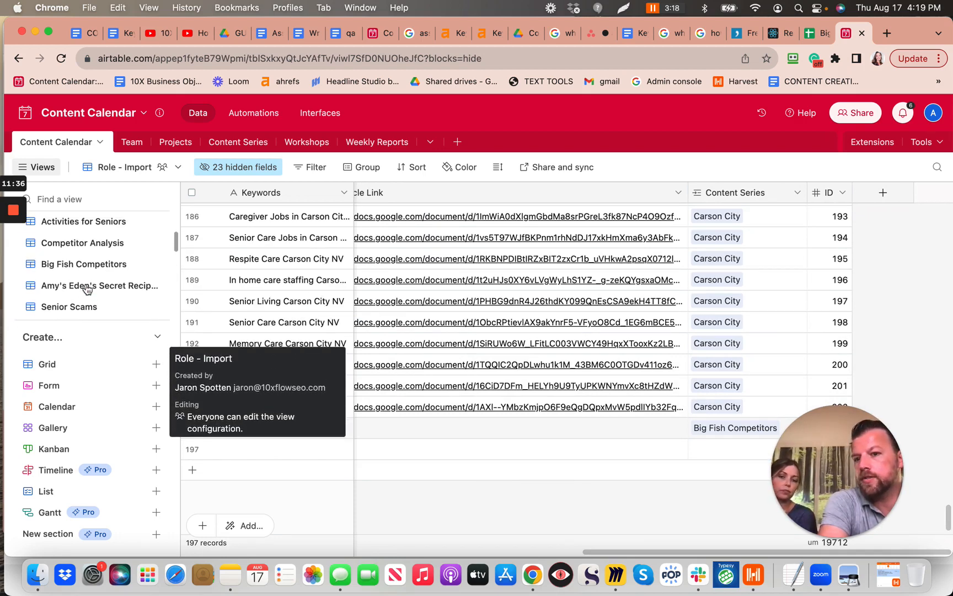
left_click(88, 265)
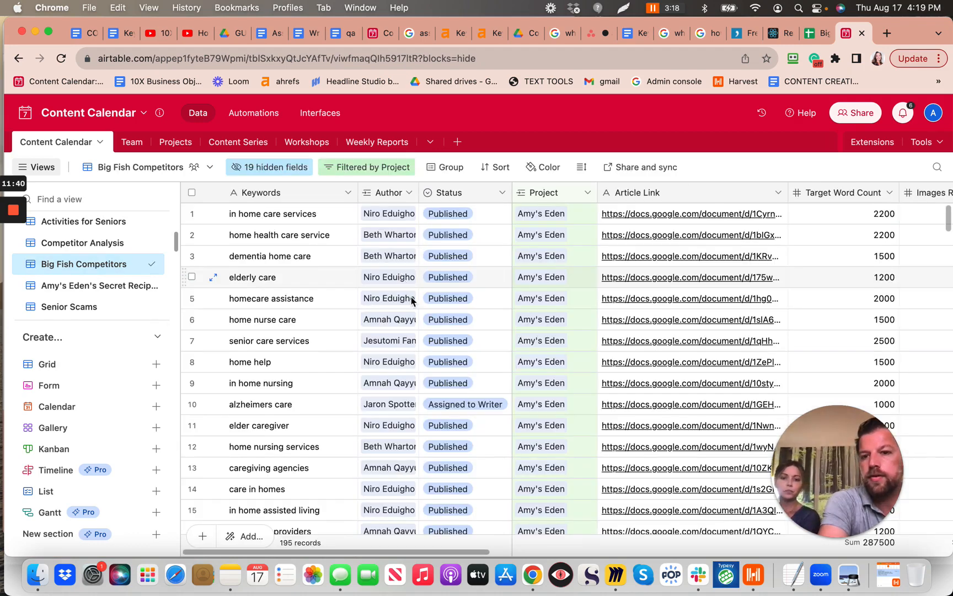
left_click(377, 170)
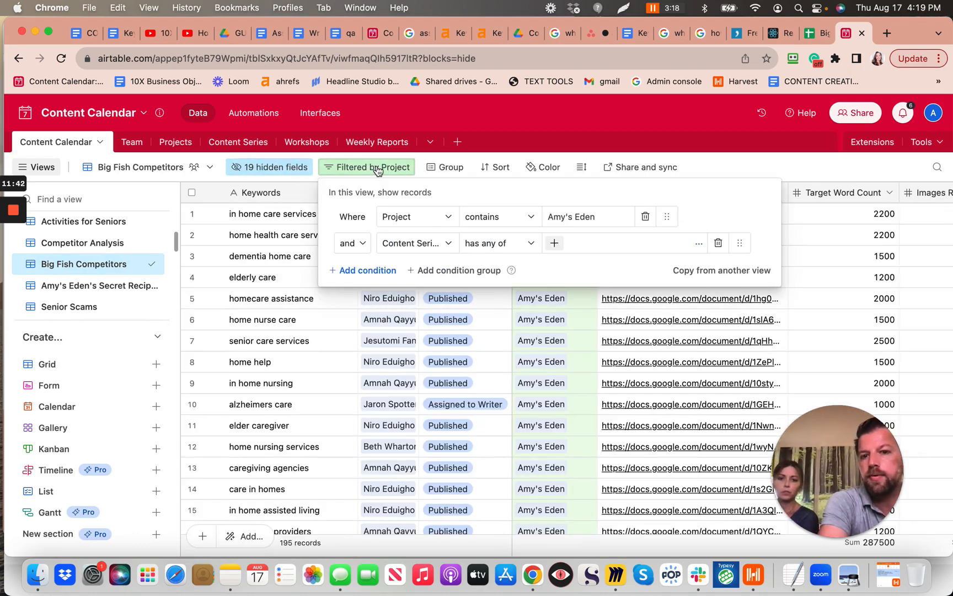
left_click(554, 242)
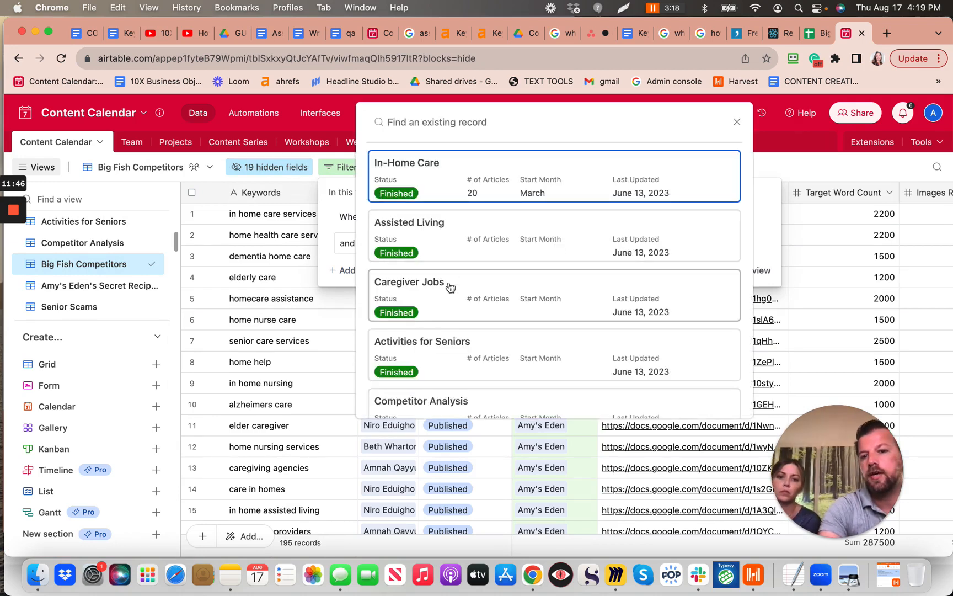
scroll(449, 284, "down", 5)
scroll(450, 285, "down", 4)
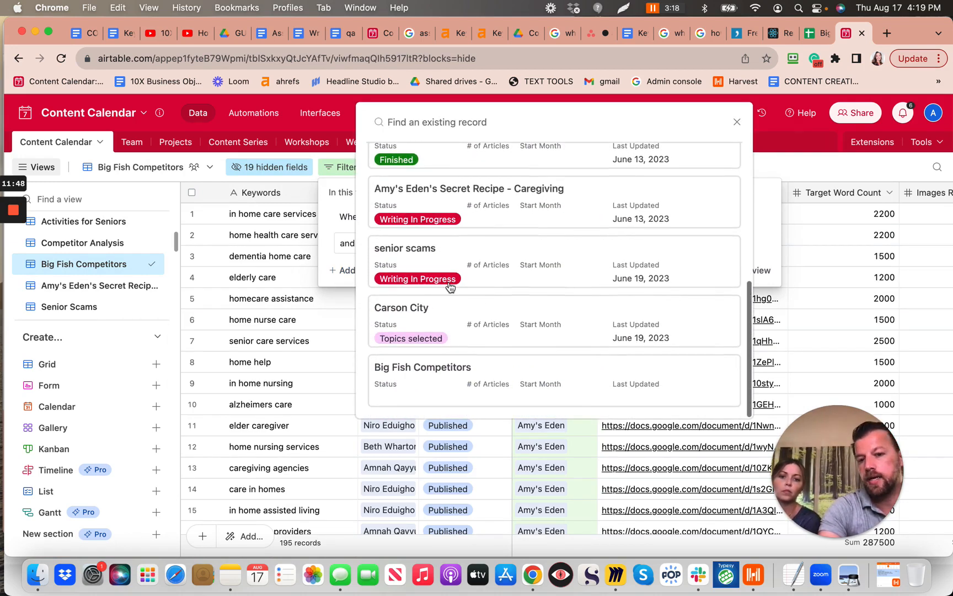
left_click(424, 379)
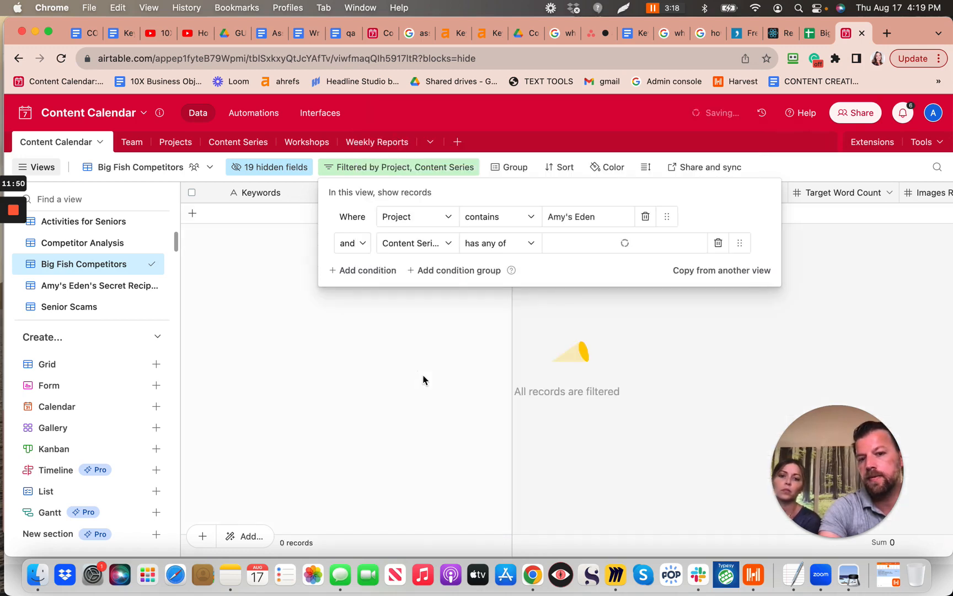
left_click(475, 344)
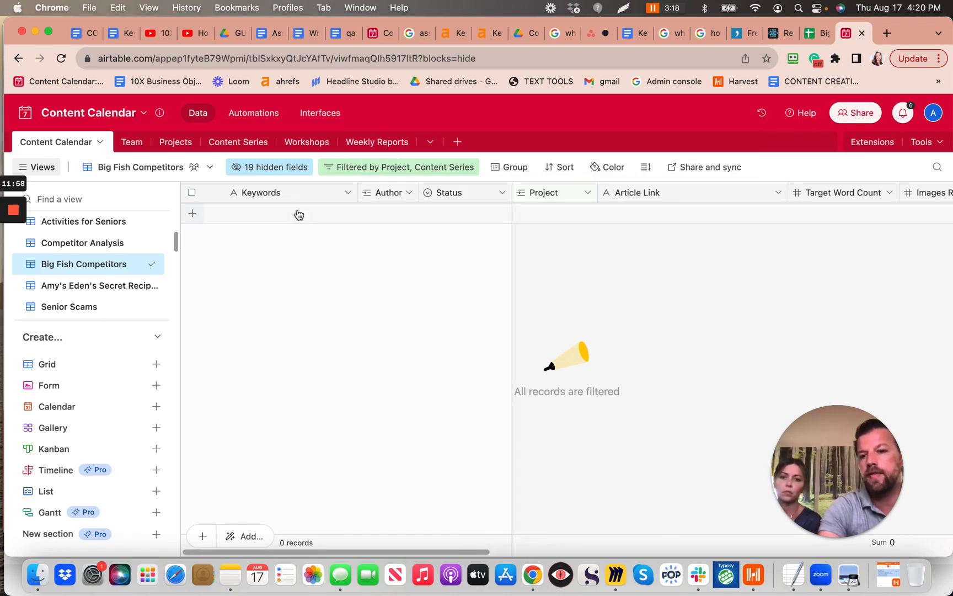
left_click(389, 170)
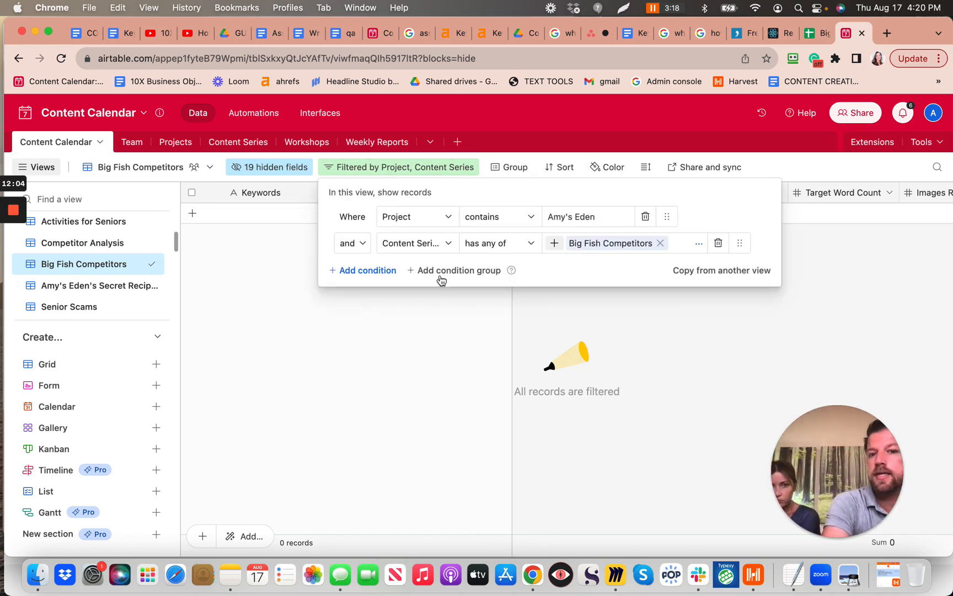
left_click(327, 353)
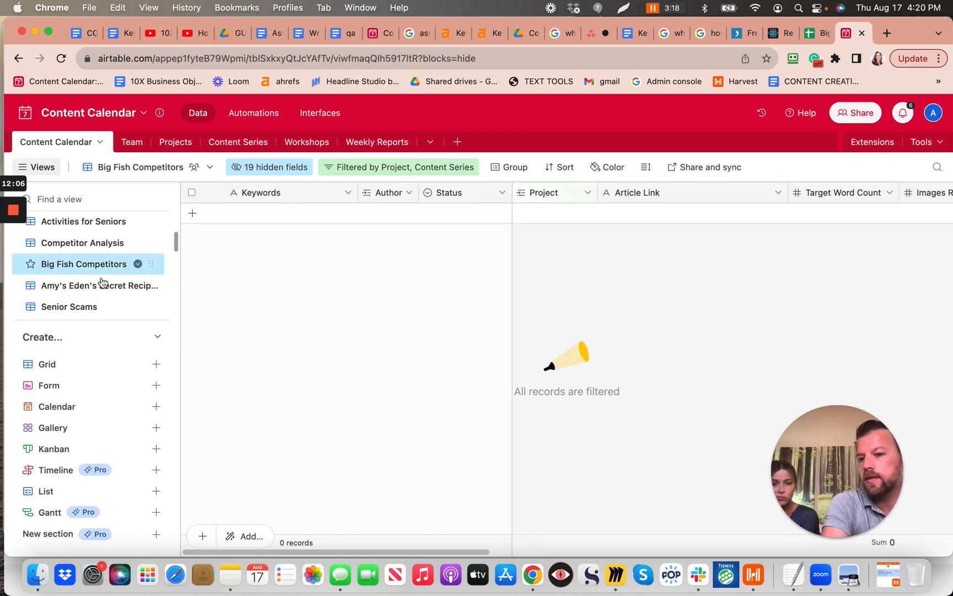
Return to the Role - Import view and link the sundowning record's Project field to Amy's Eden
scroll(97, 314, "down", 3)
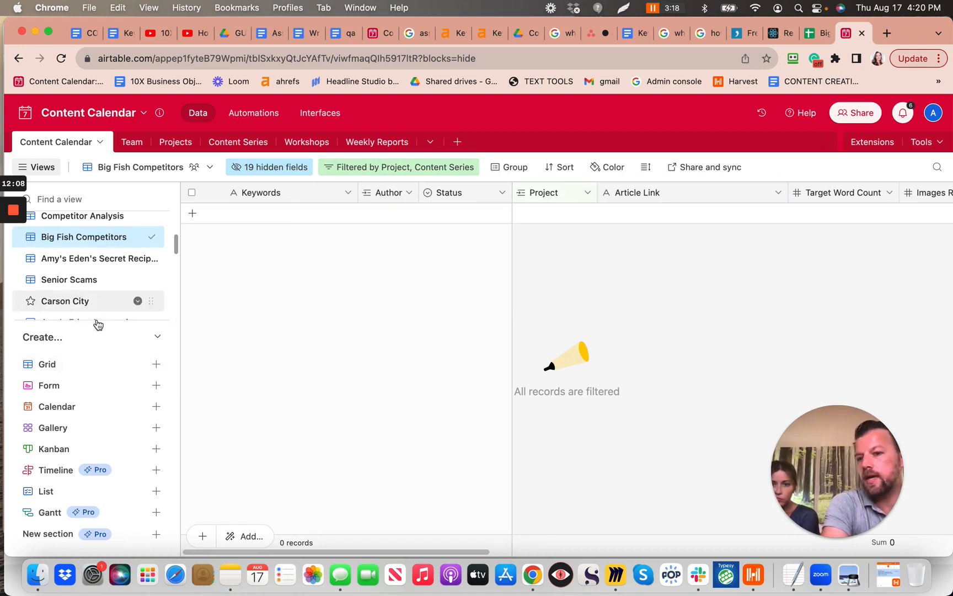
scroll(98, 325, "down", 1)
left_click(91, 277)
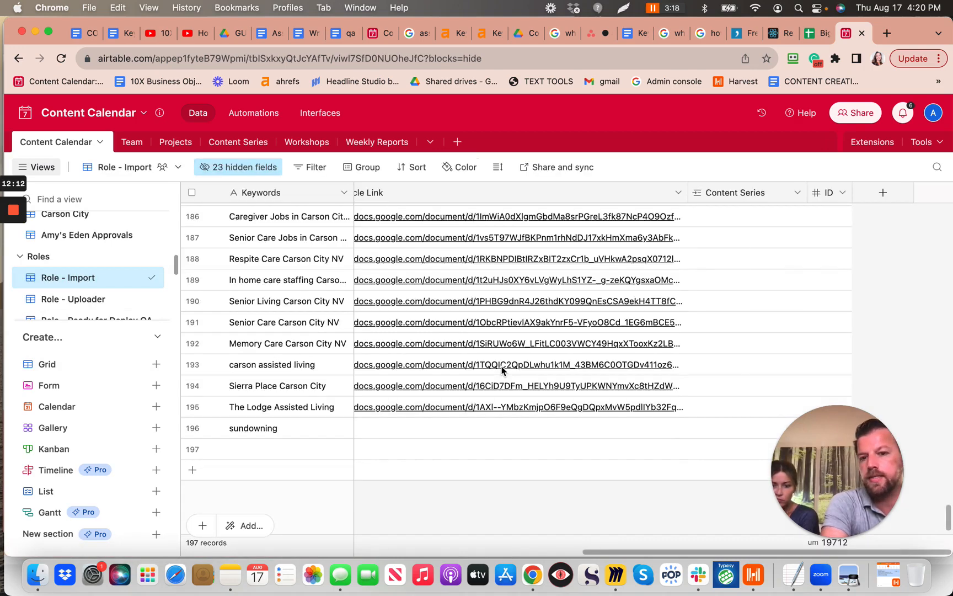
scroll(641, 449, "down", 1)
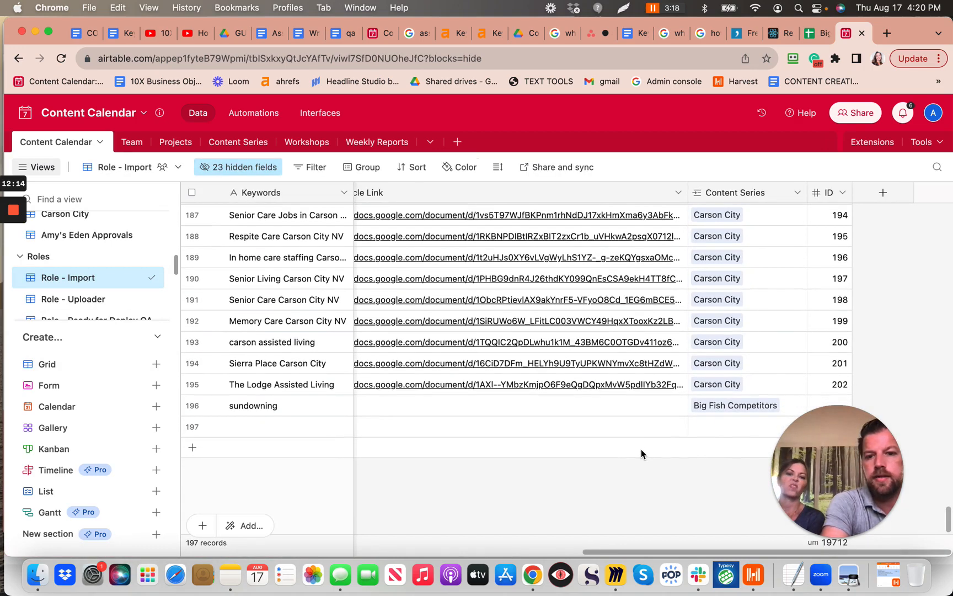
scroll(641, 449, "left", 2)
scroll(641, 449, "up", 1)
scroll(641, 449, "left", 5)
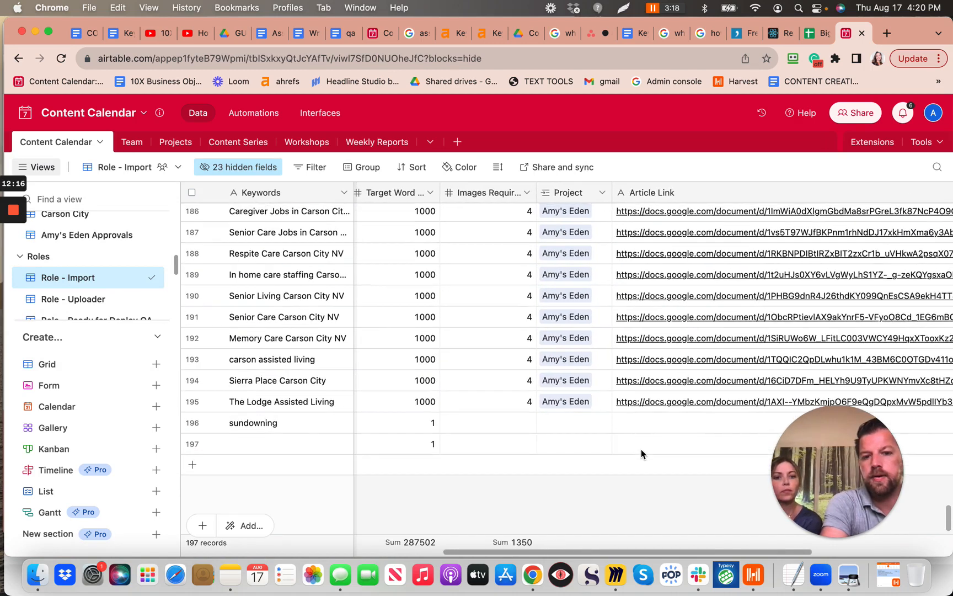
left_click(550, 423)
left_click(547, 423)
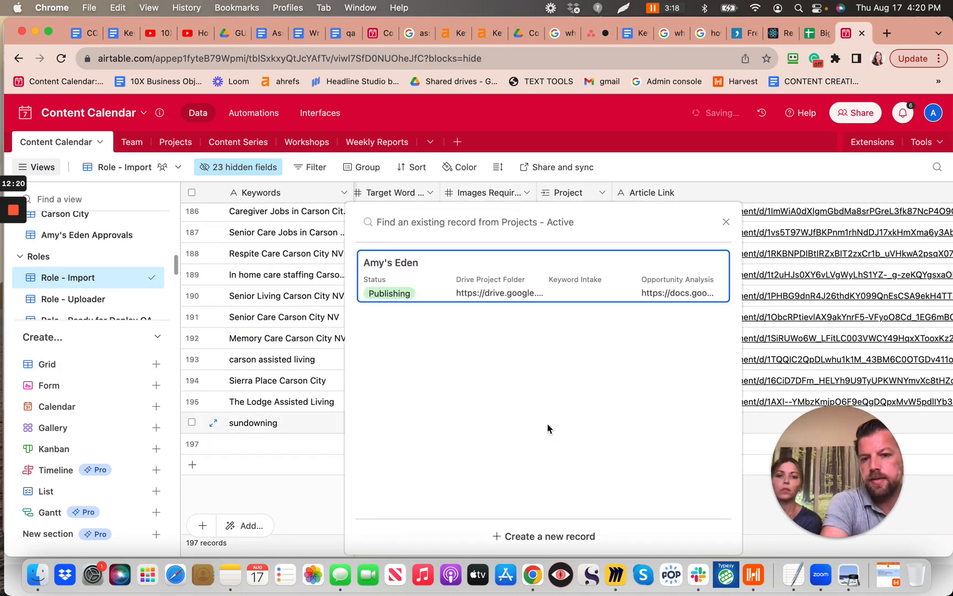
left_click(414, 277)
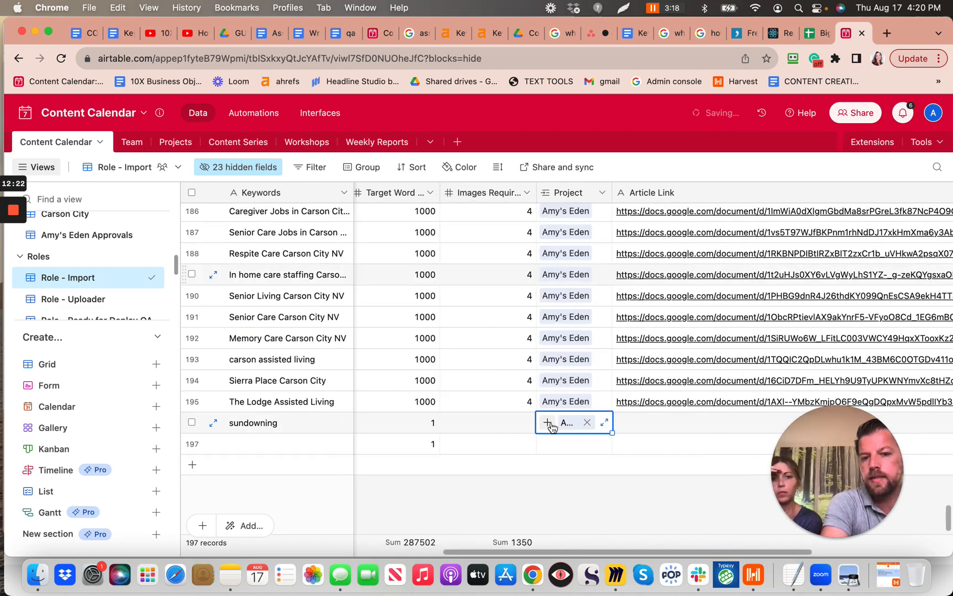
Check the sundowning record's fields and the active filter conditions in the Big Fish Competitors view
scroll(90, 260, "up", 5)
left_click(90, 259)
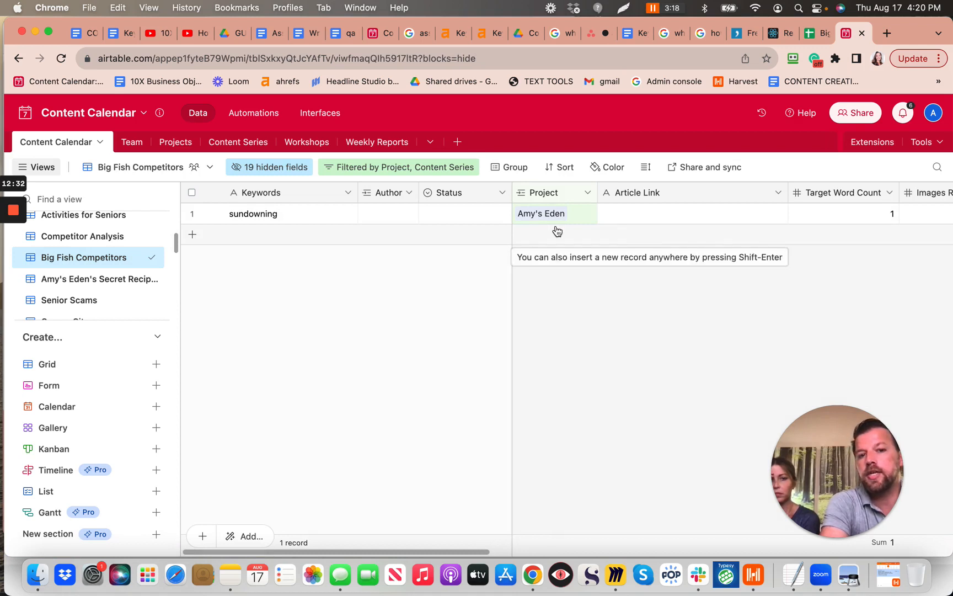
scroll(557, 230, "right", 10)
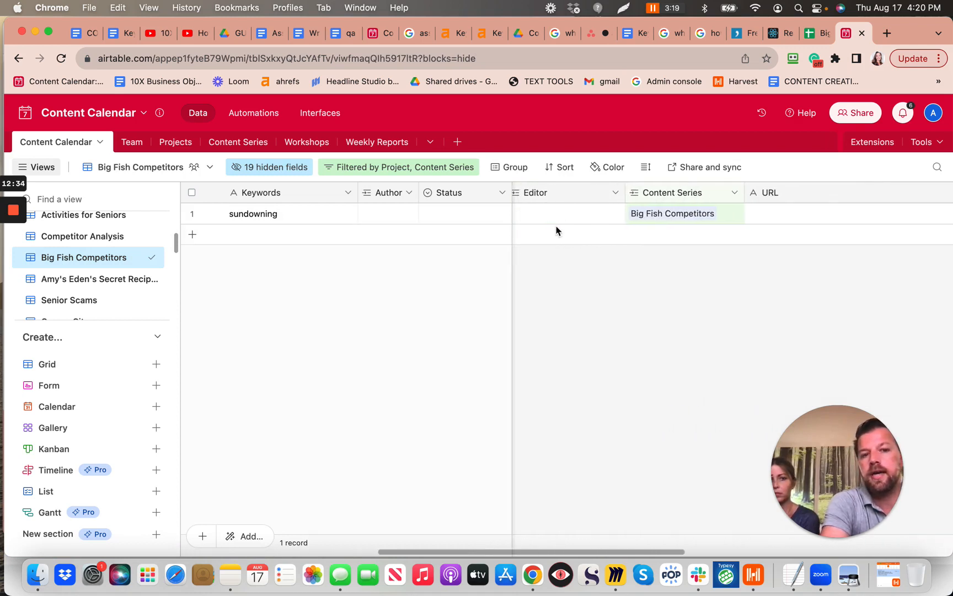
scroll(557, 231, "right", 10)
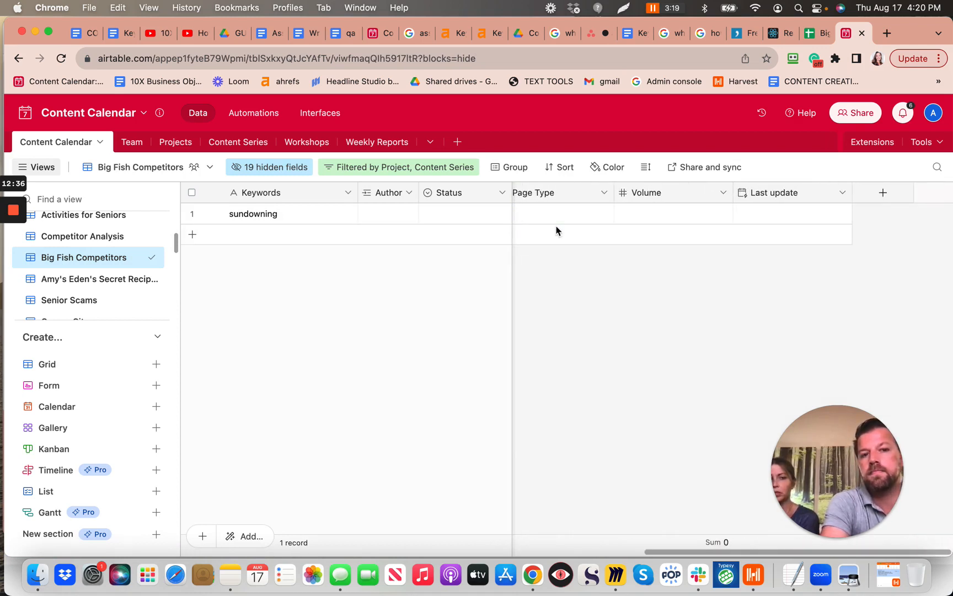
scroll(556, 231, "left", 20)
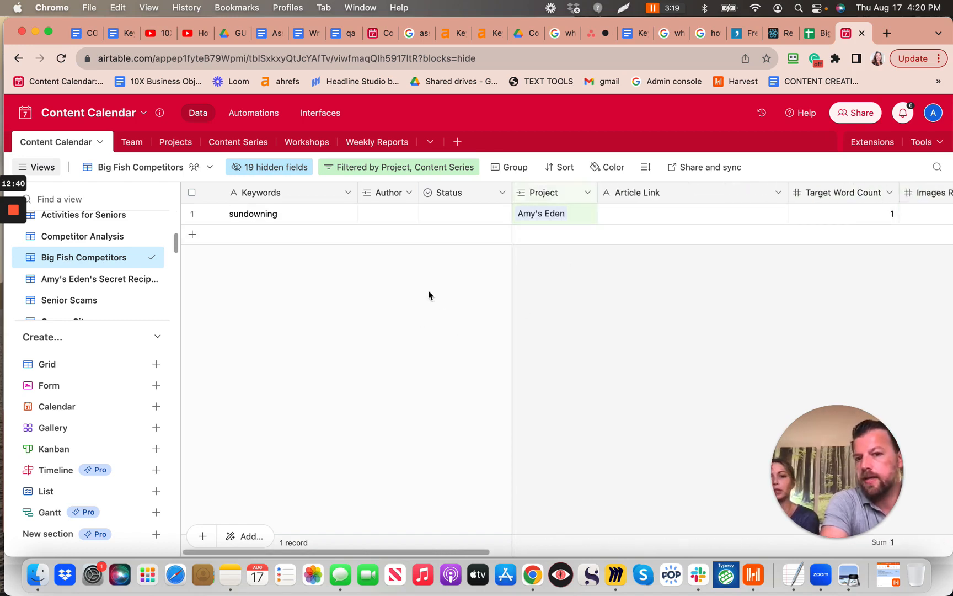
left_click(361, 167)
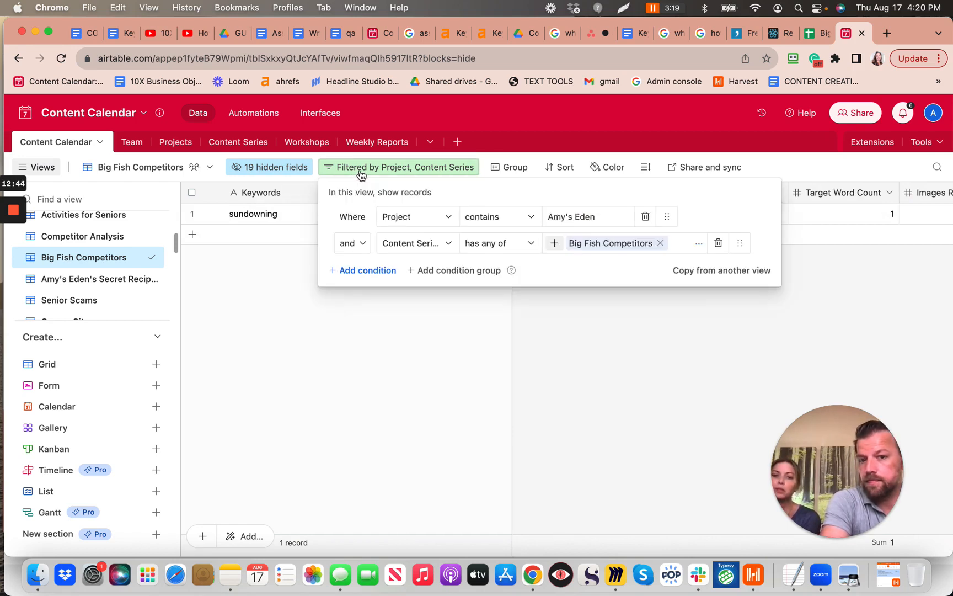
left_click(329, 348)
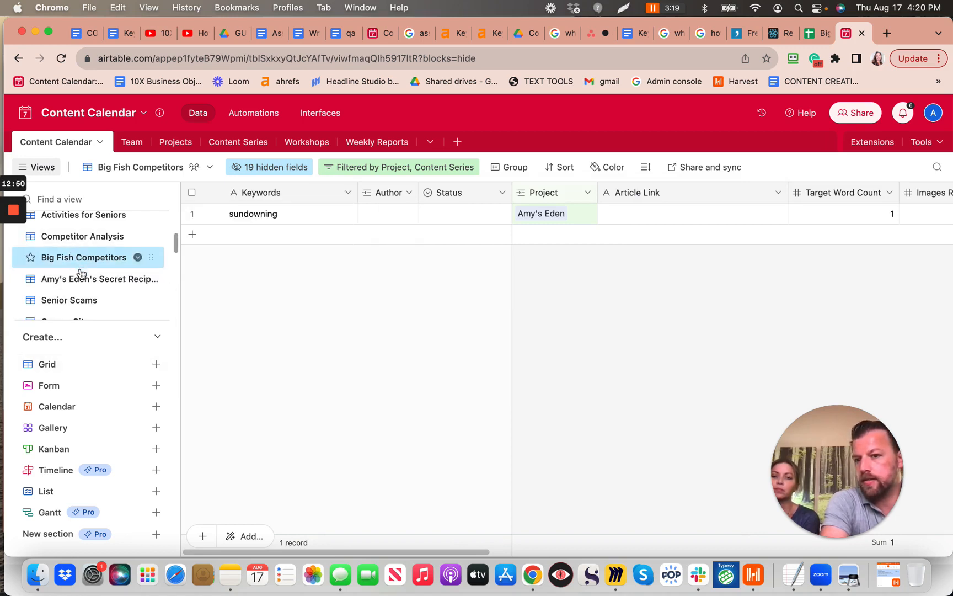
scroll(83, 304, "down", 2)
In the Big Fish Competition sheet, examine the sundowning row's Keyword and Volume and open its Variations cell
mouse_move(15, 249)
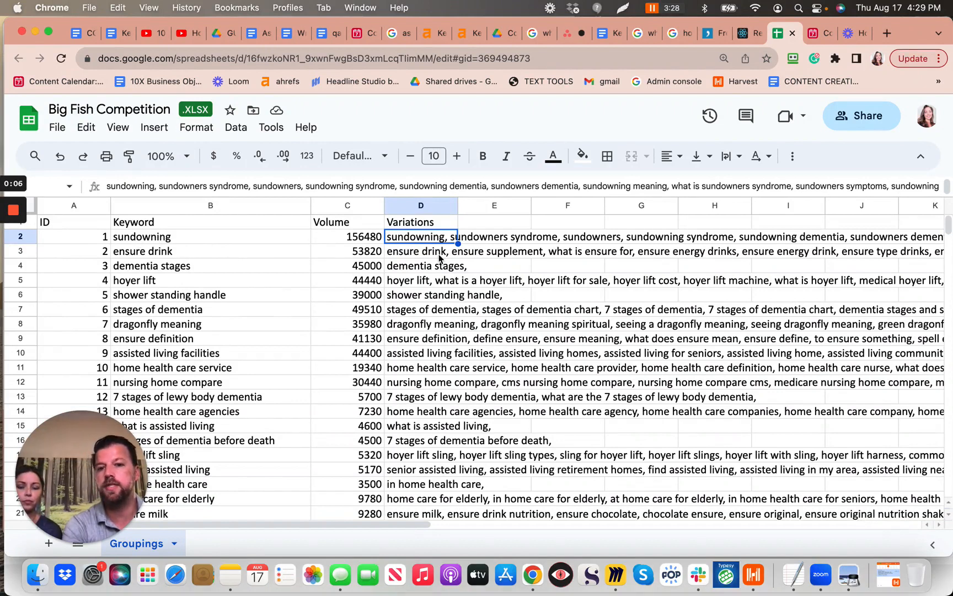
left_click(220, 241)
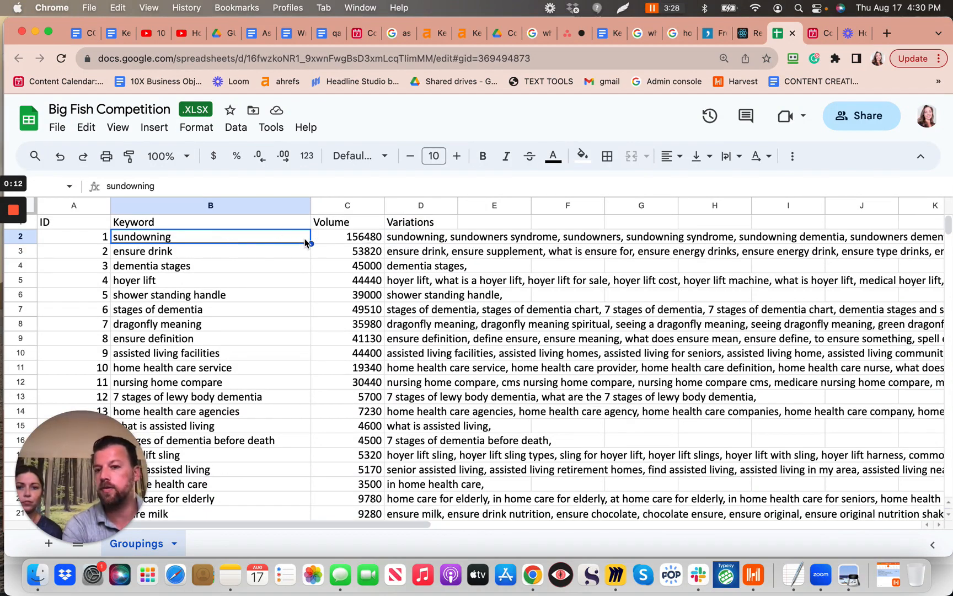
left_click(361, 240)
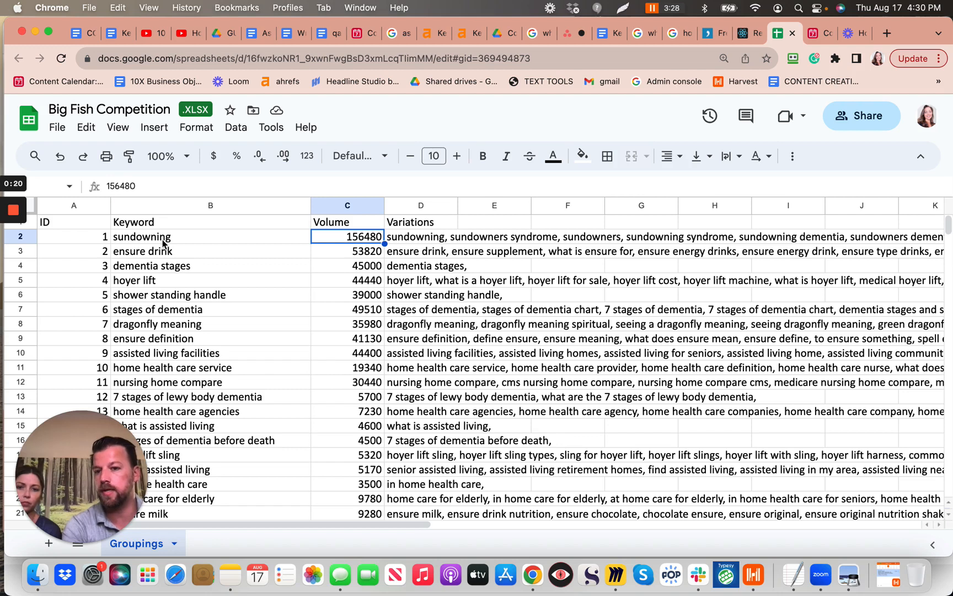
left_click(134, 241)
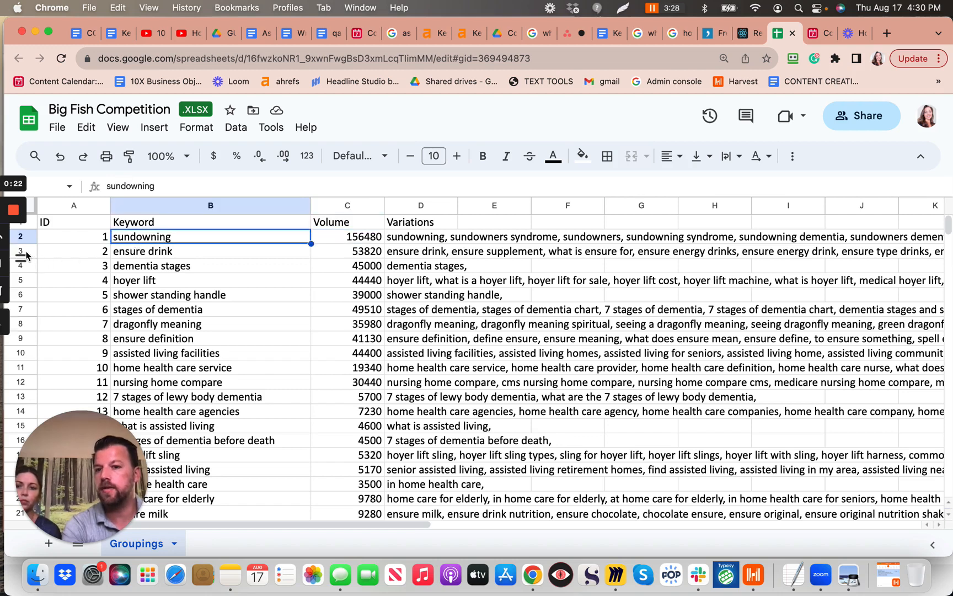
left_click(402, 241)
double_click(402, 241)
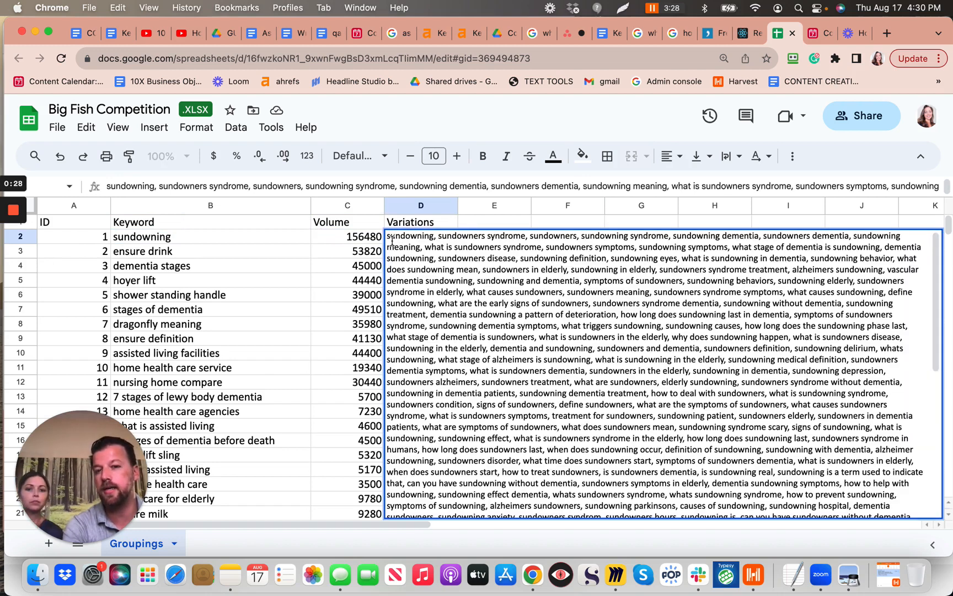
Examine the sundowning variations in batches, highlighting the opening group and "symptoms of sundowners" through "what is sundowners in the elderly"
left_click_drag(389, 236, 512, 281)
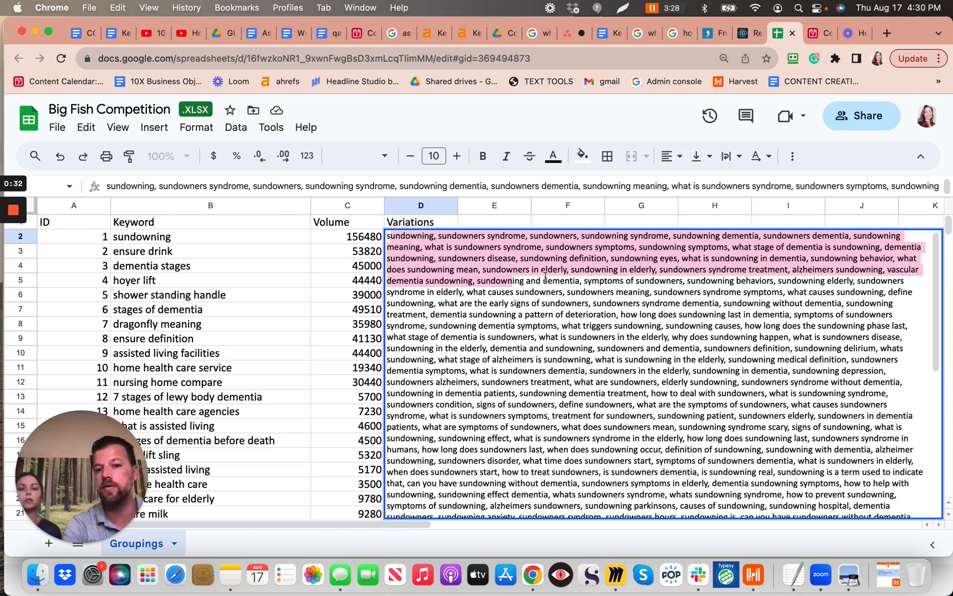
left_click(583, 281)
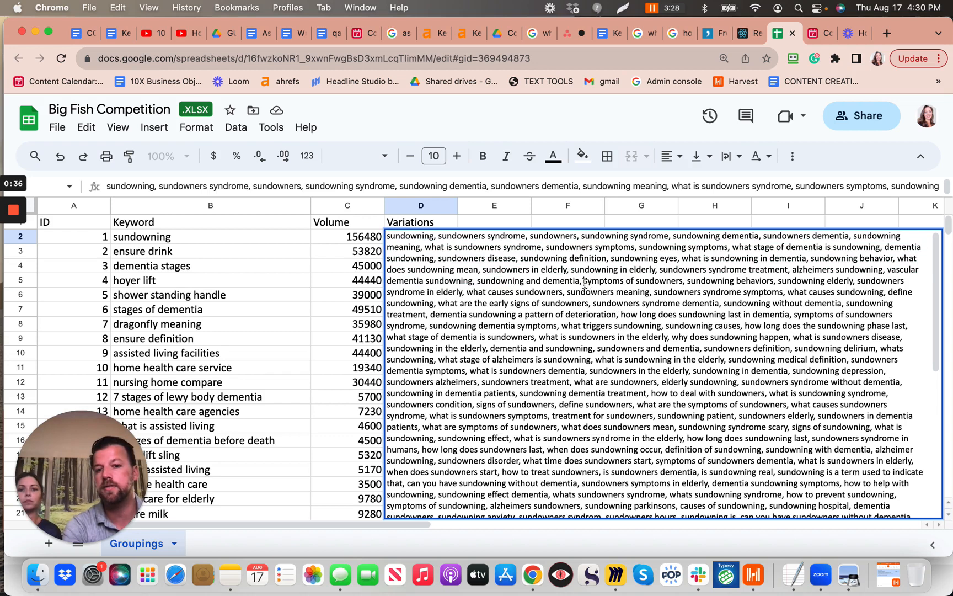
left_click_drag(584, 282, 678, 340)
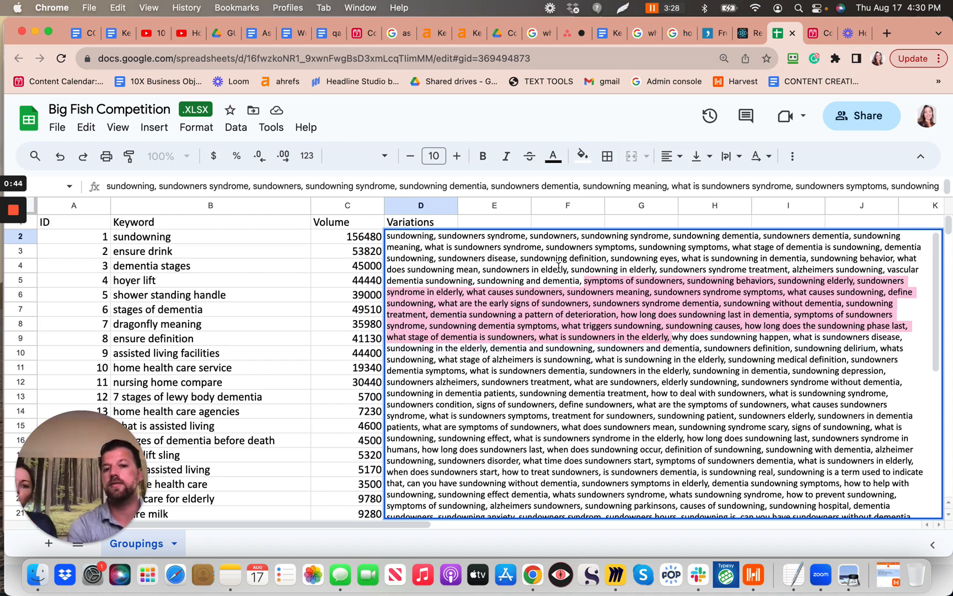
left_click(405, 239)
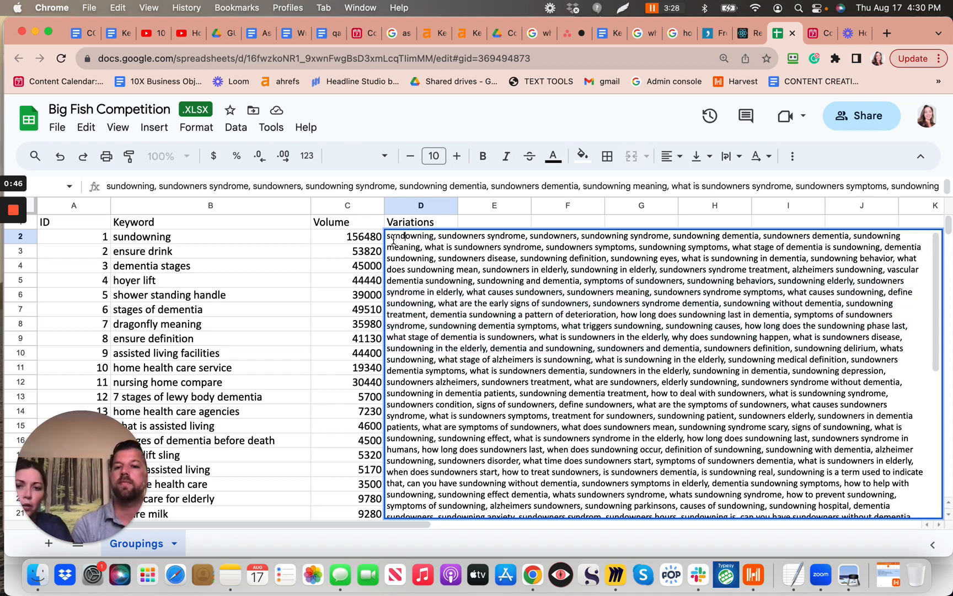
left_click_drag(389, 237, 428, 241)
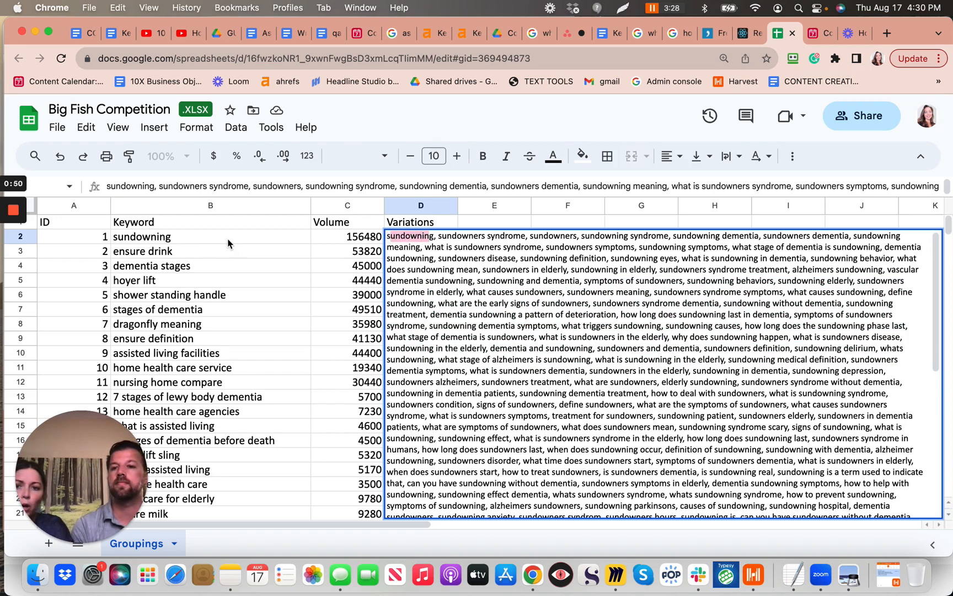
left_click(455, 233)
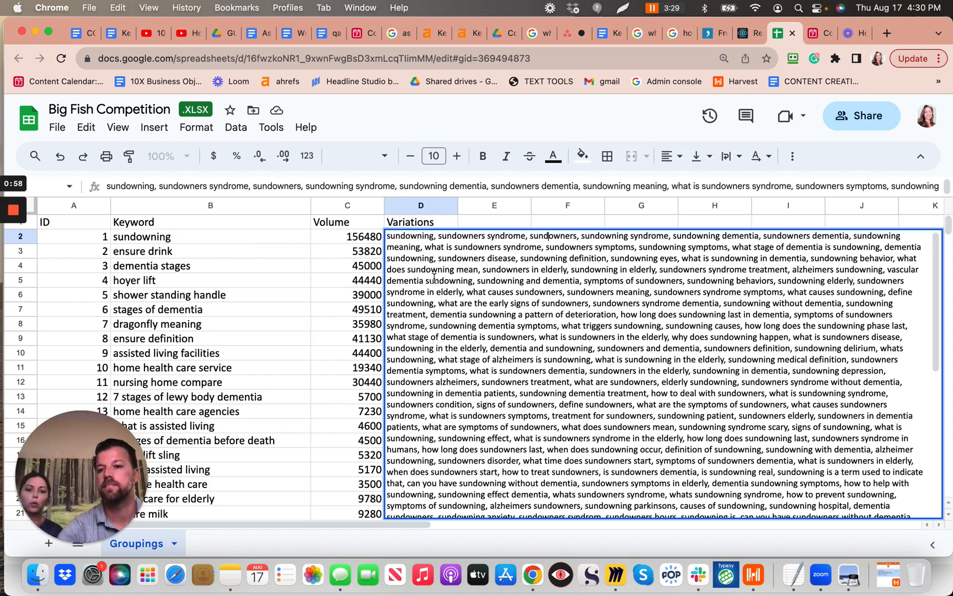
Insert two blank rows between the sundowning and ensure drink rows
left_click(149, 262)
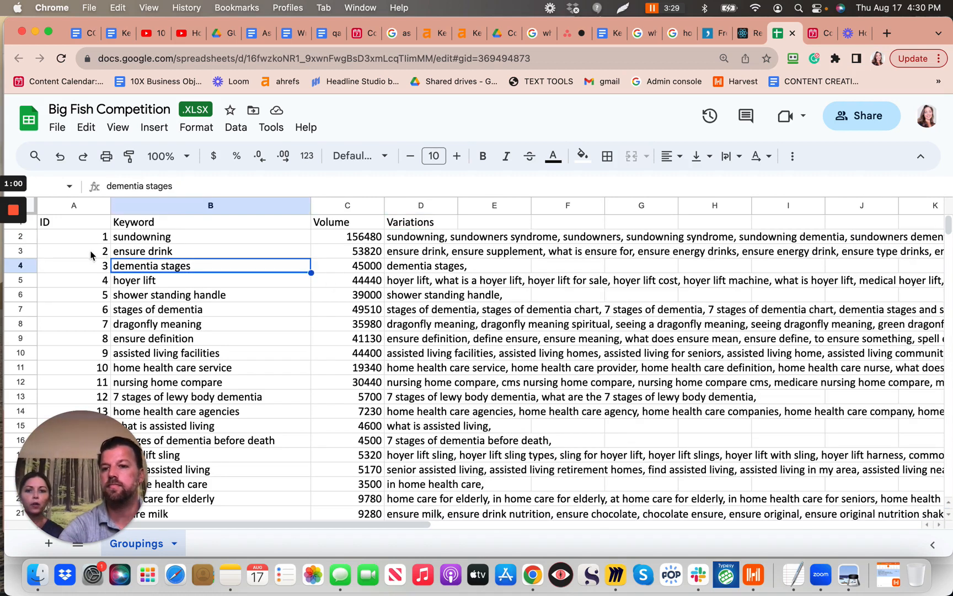
left_click(93, 251)
mouse_move(21, 253)
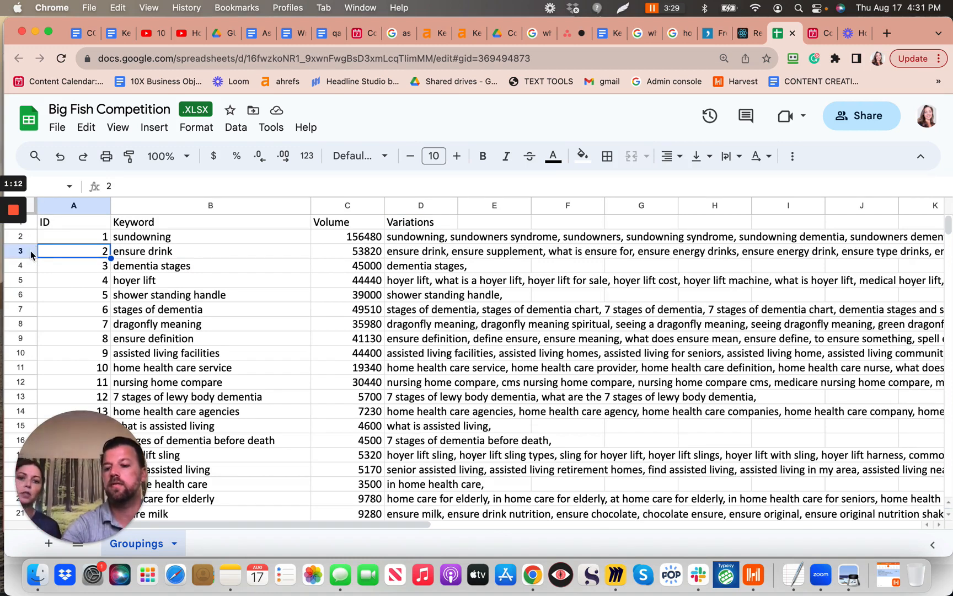
left_click(30, 250)
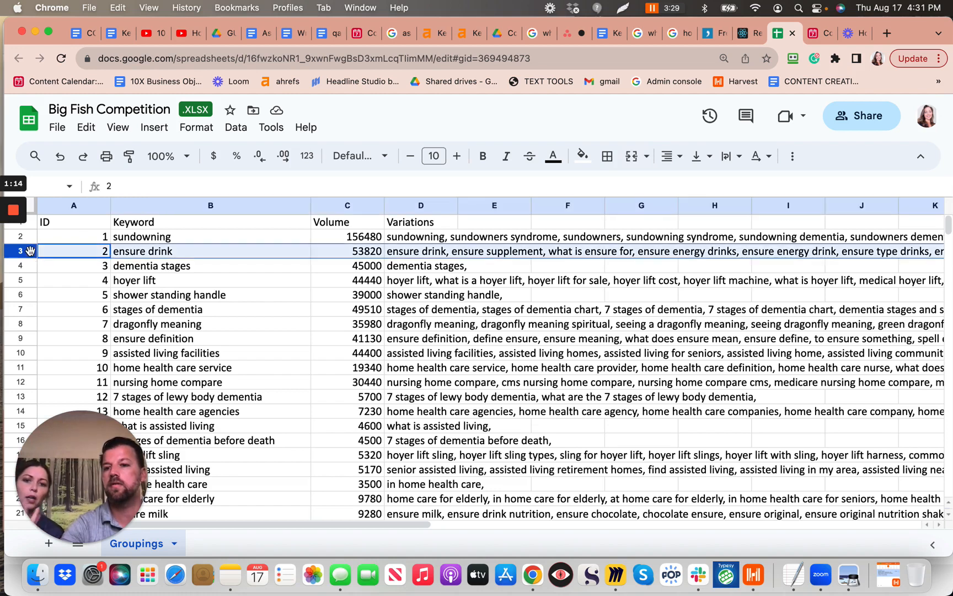
right_click(30, 250)
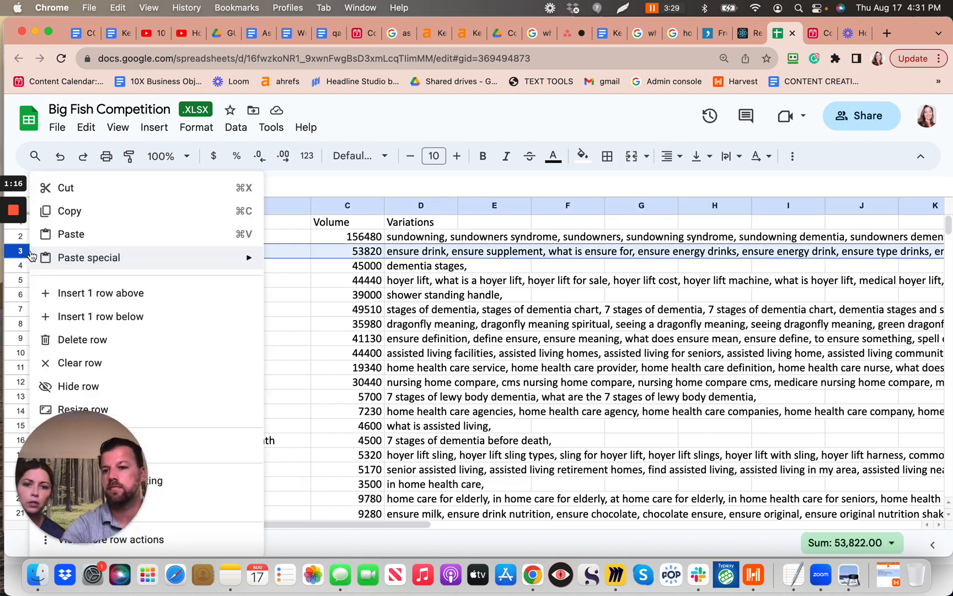
left_click(72, 296)
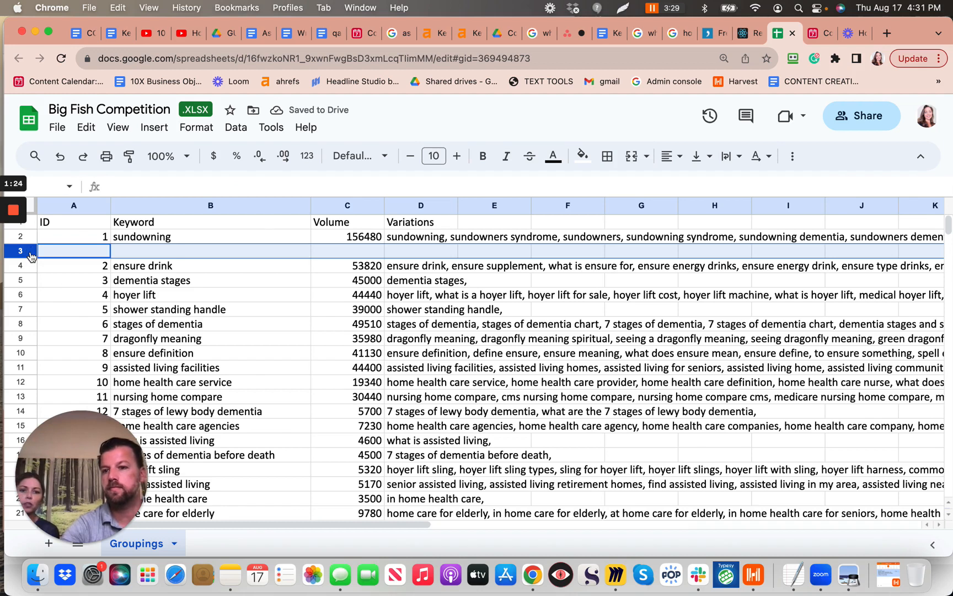
right_click(30, 251)
left_click(78, 293)
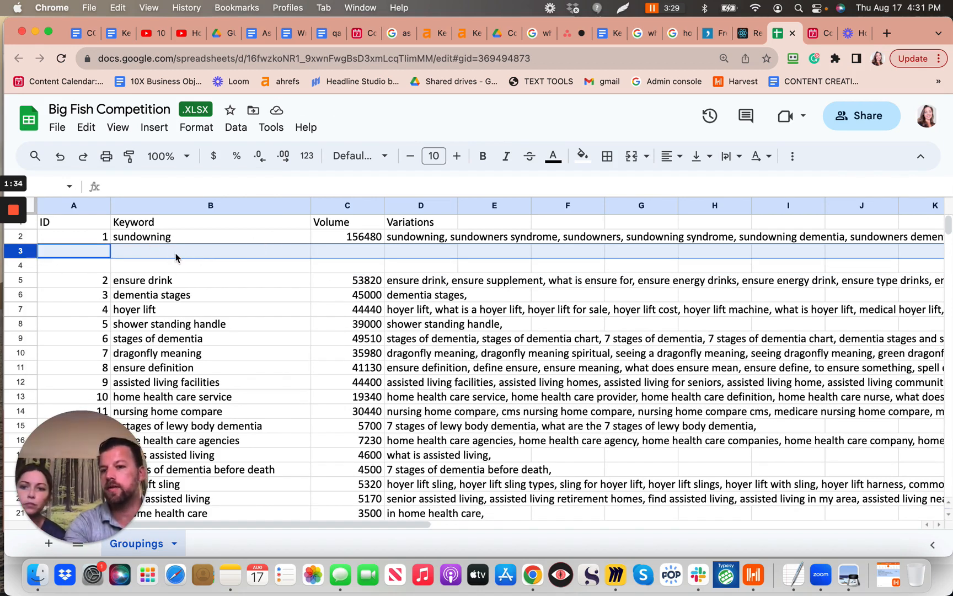
right_click(30, 251)
mouse_move(32, 255)
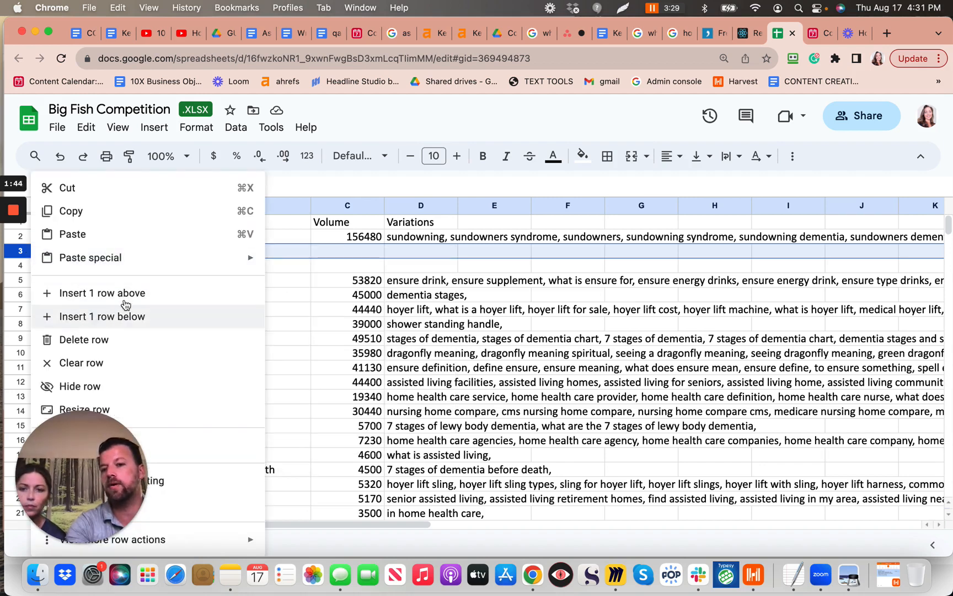
left_click(422, 269)
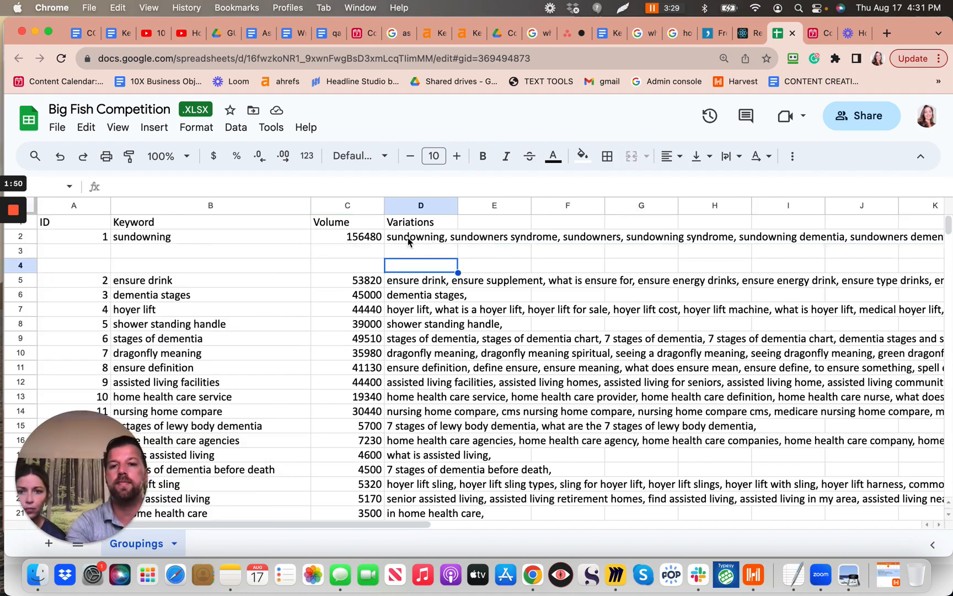
Examine the sundowning Variations cell, highlighting "what stage of dementia is sundowning" and "symptoms of sundowners" as candidate separate keywords
left_click(408, 240)
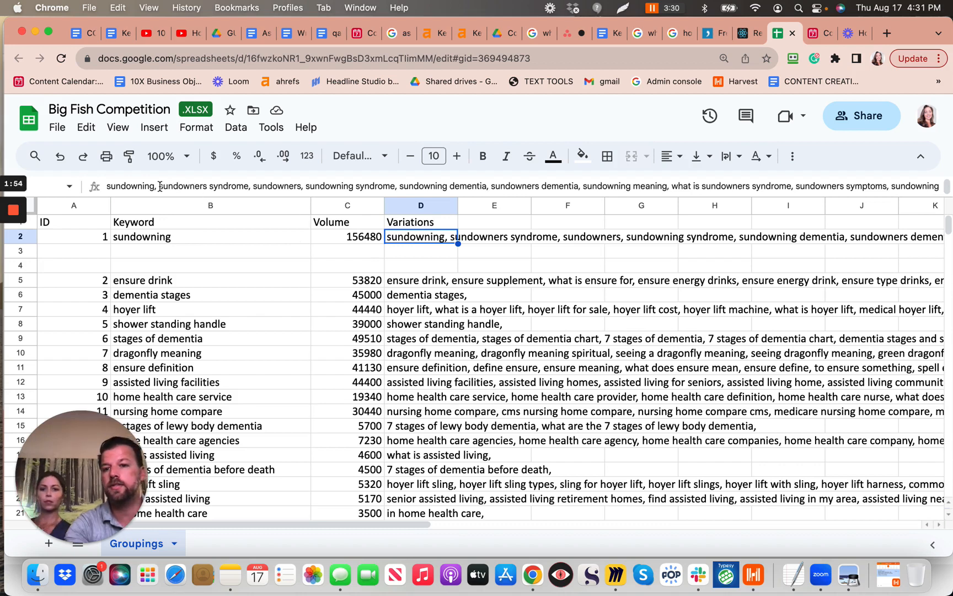
left_click(403, 184)
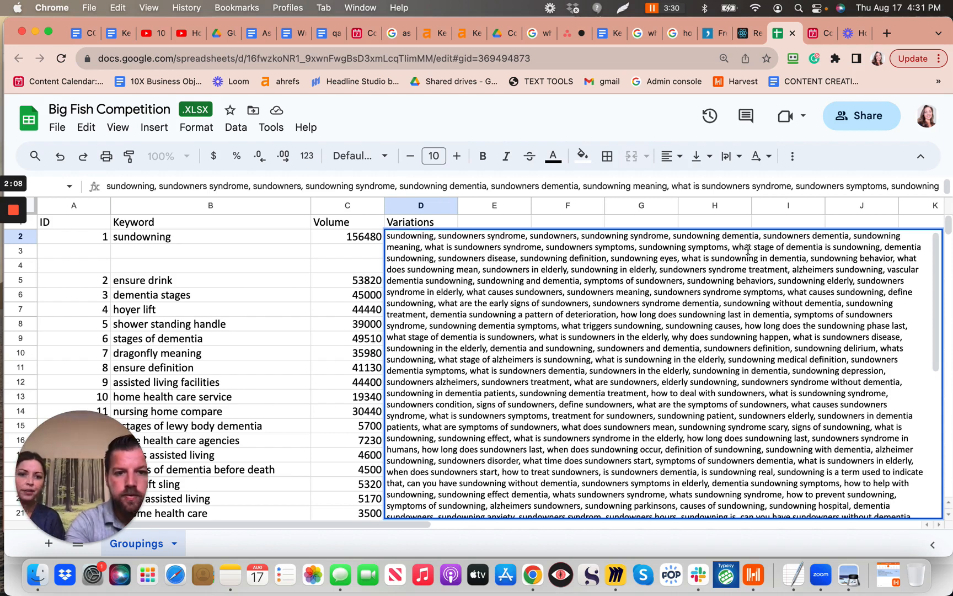
left_click_drag(732, 247, 879, 248)
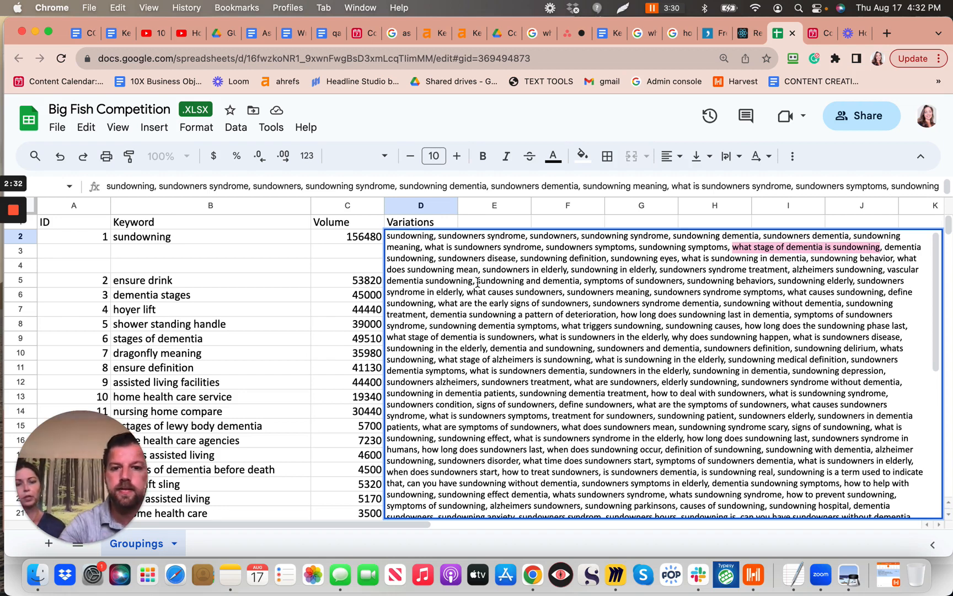
left_click(584, 283)
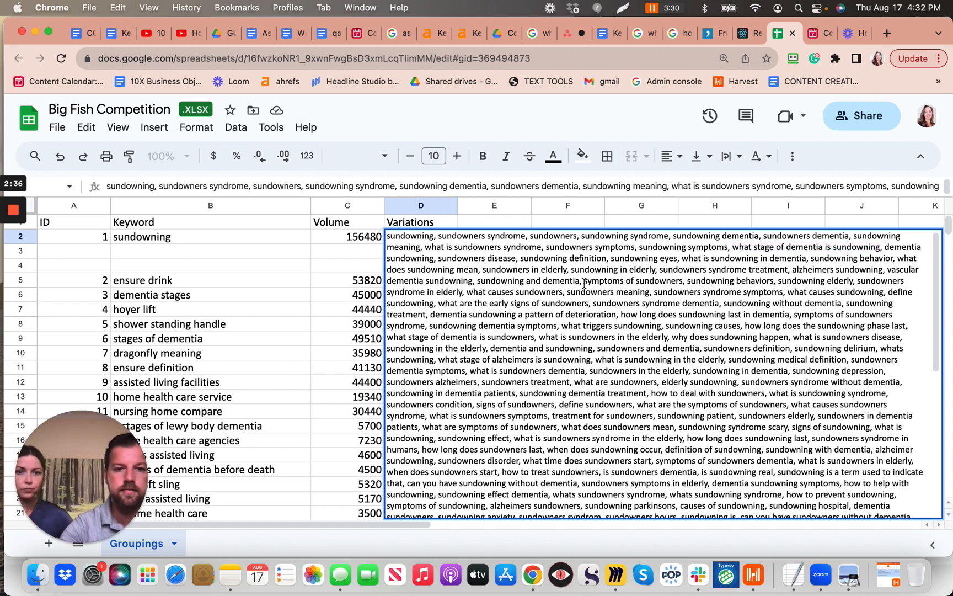
left_click_drag(584, 282, 683, 284)
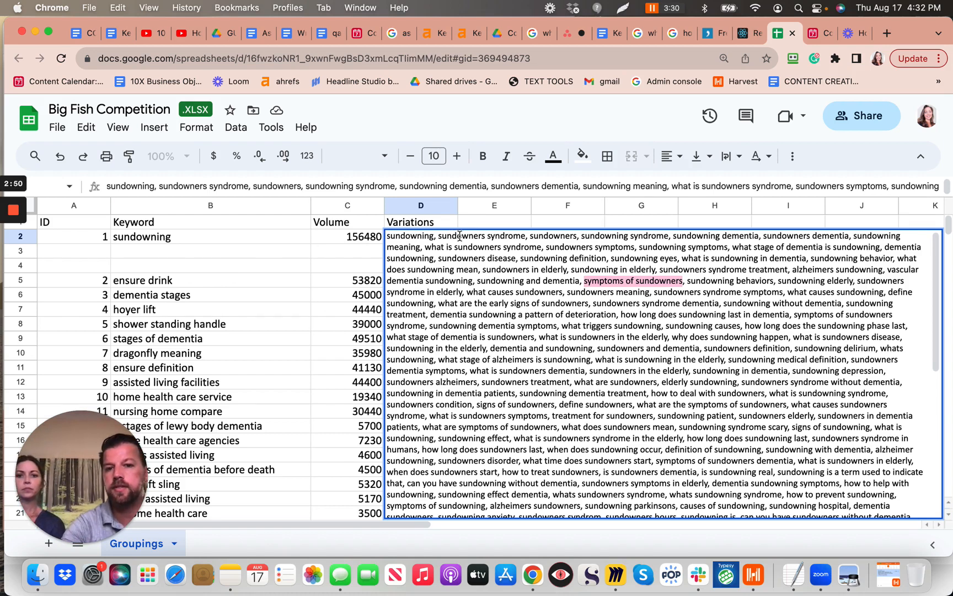
Move "sundowners syndrome" out of the sundowning variations into the Keyword cell of the first blank row
left_click(439, 237)
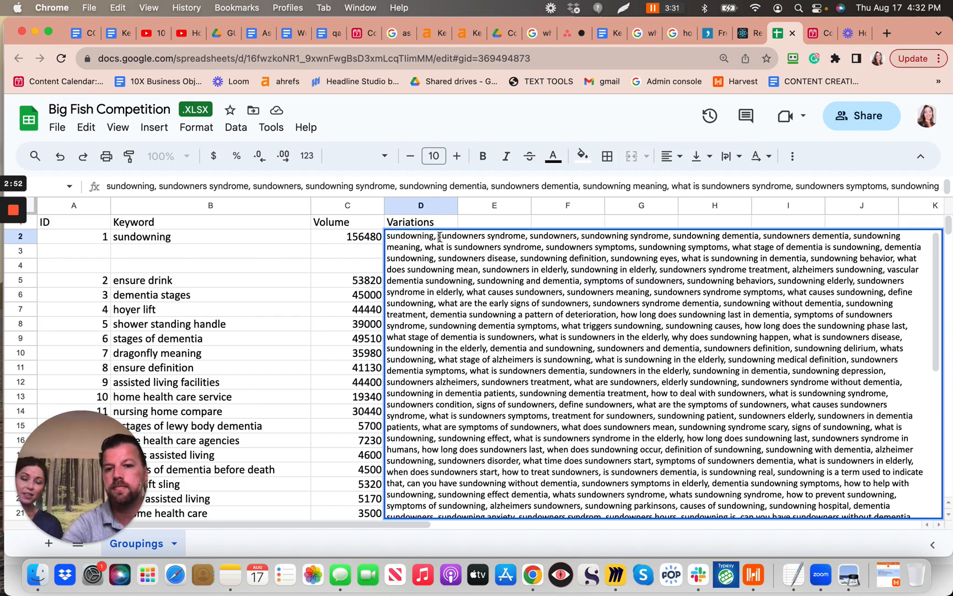
left_click_drag(440, 237, 524, 240)
key("ctrl+c")
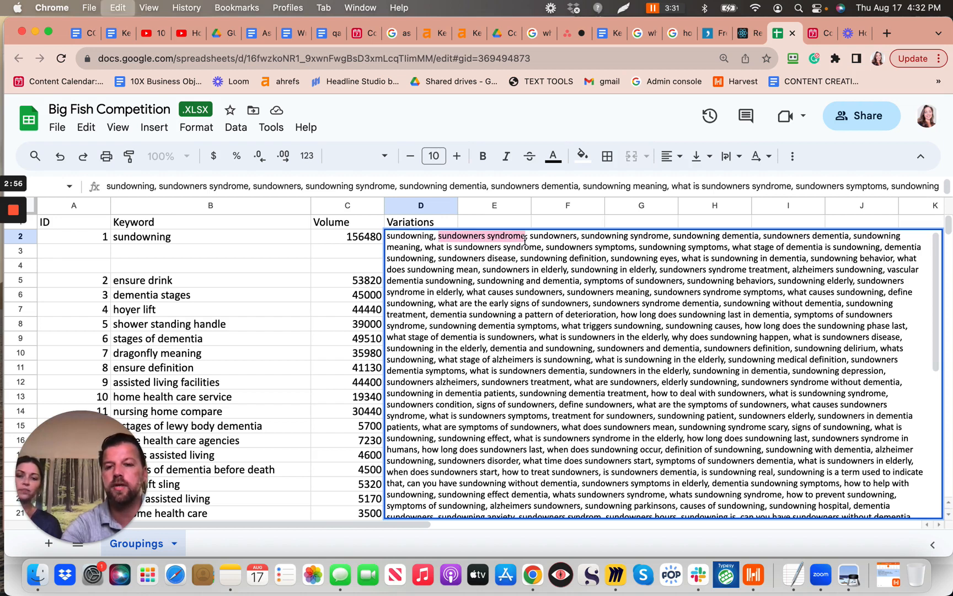
key("BackSpace")
key("BackSpace")
key("BackSpace")
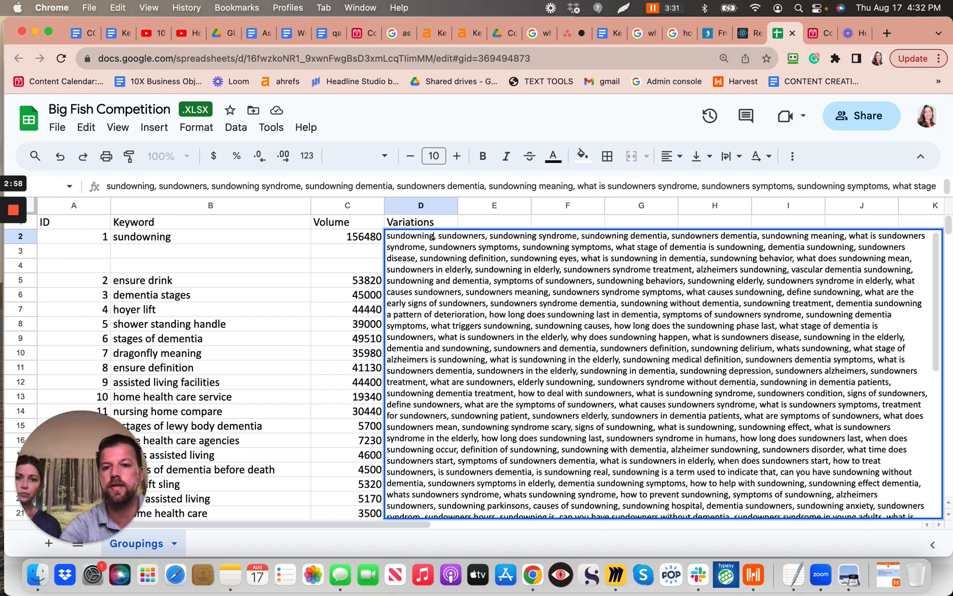
left_click(205, 254)
double_click(205, 253)
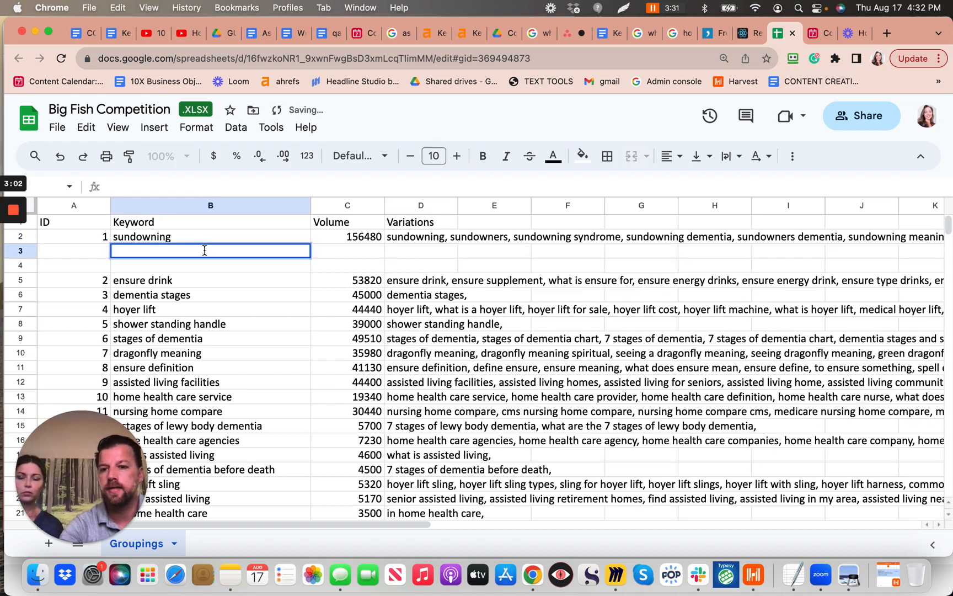
key("ctrl+v")
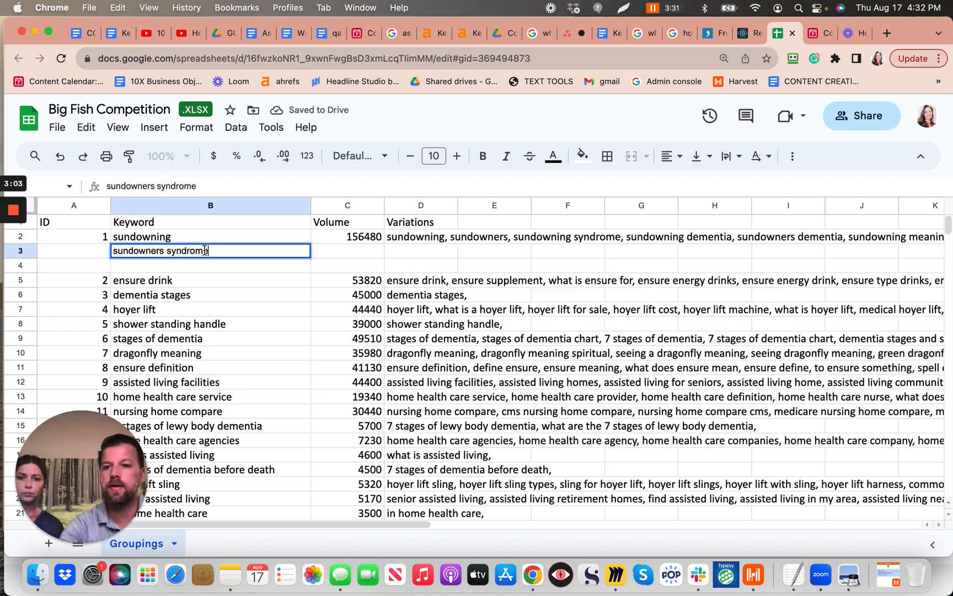
Copy "sundowners" from the sundowning variations into the Keyword cell of the second blank row
double_click(418, 241)
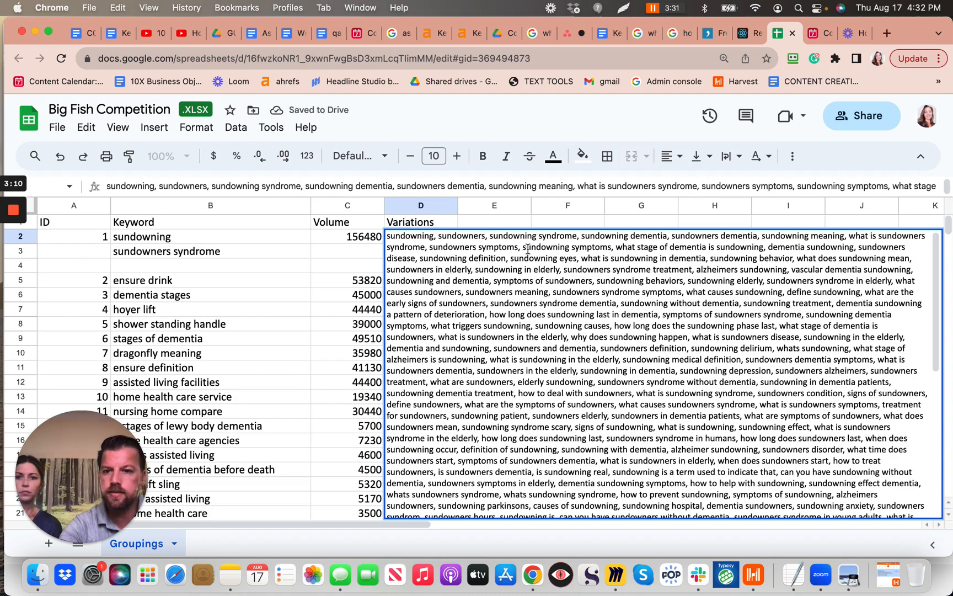
double_click(454, 238)
key("super+c")
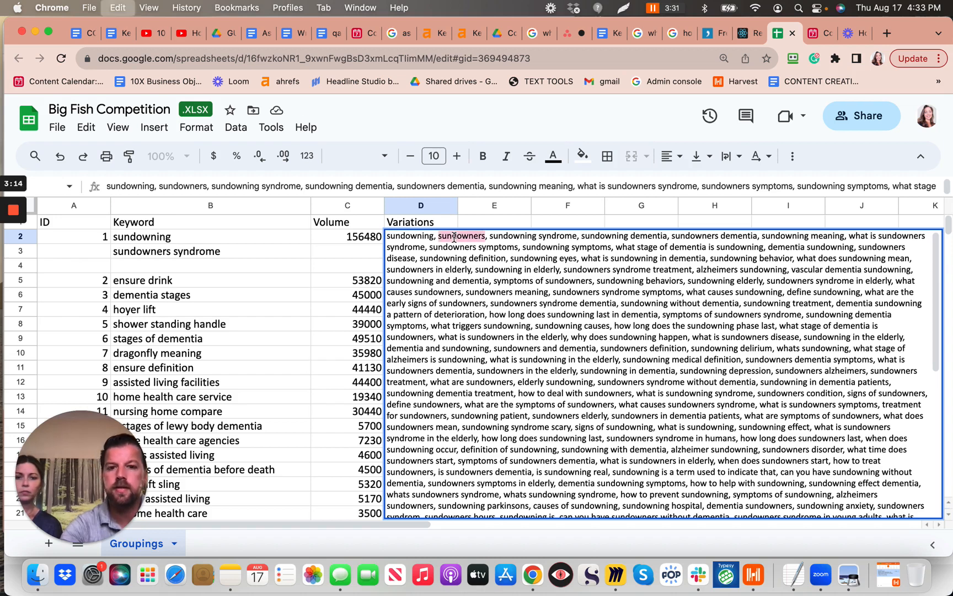
left_click(267, 264)
key("super+v")
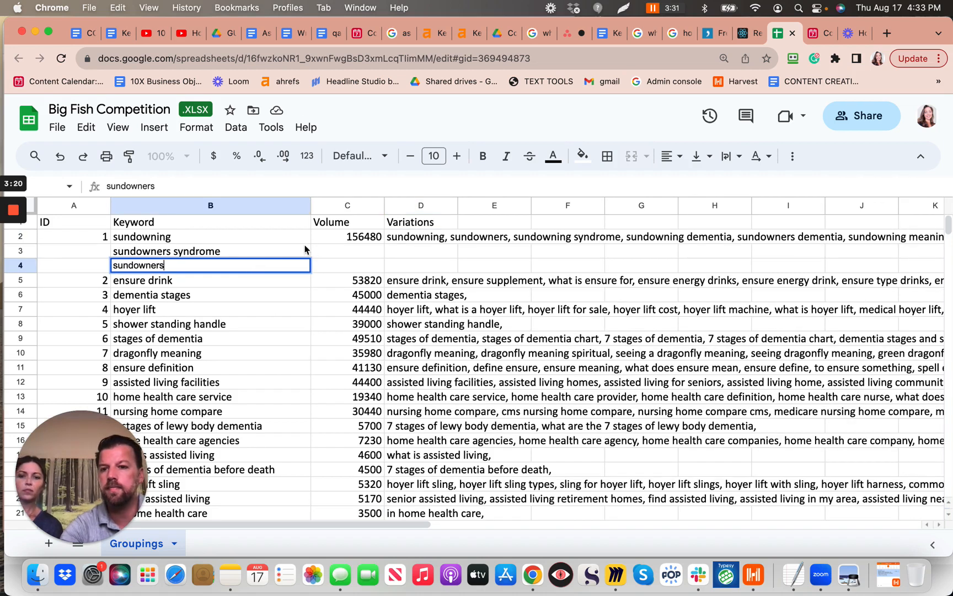
Examine the sundowning variations, highlighting "sundowners syndrome treatment" through "what triggers sundowning" and the single variation "sundowning dementia"
left_click(417, 240)
double_click(414, 237)
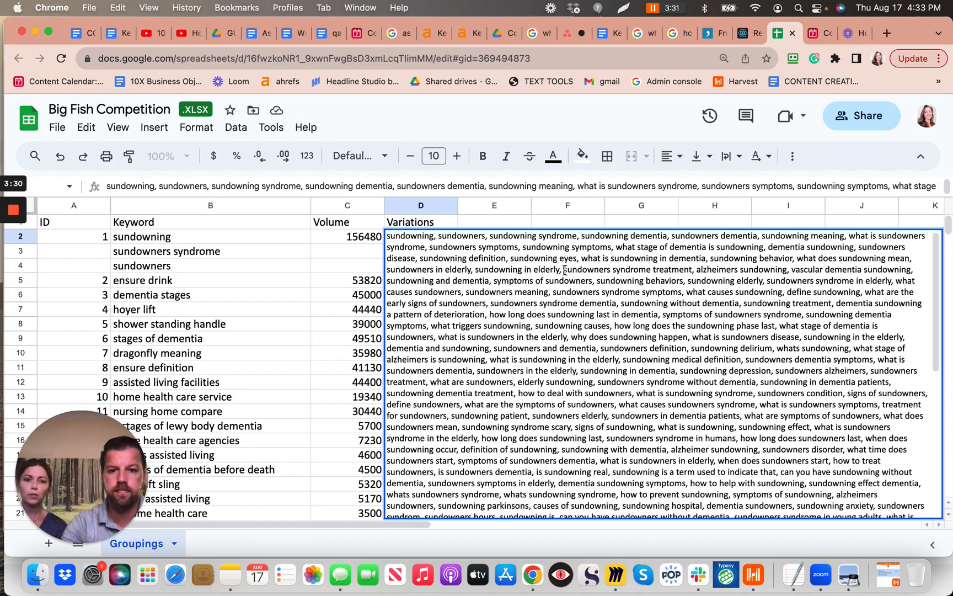
left_click_drag(564, 270, 530, 329)
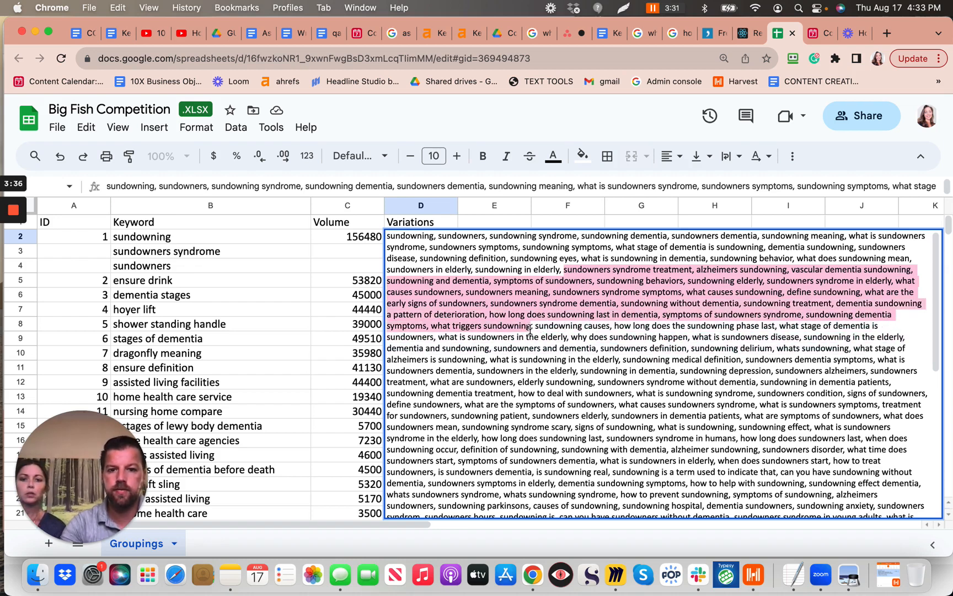
left_click(613, 258)
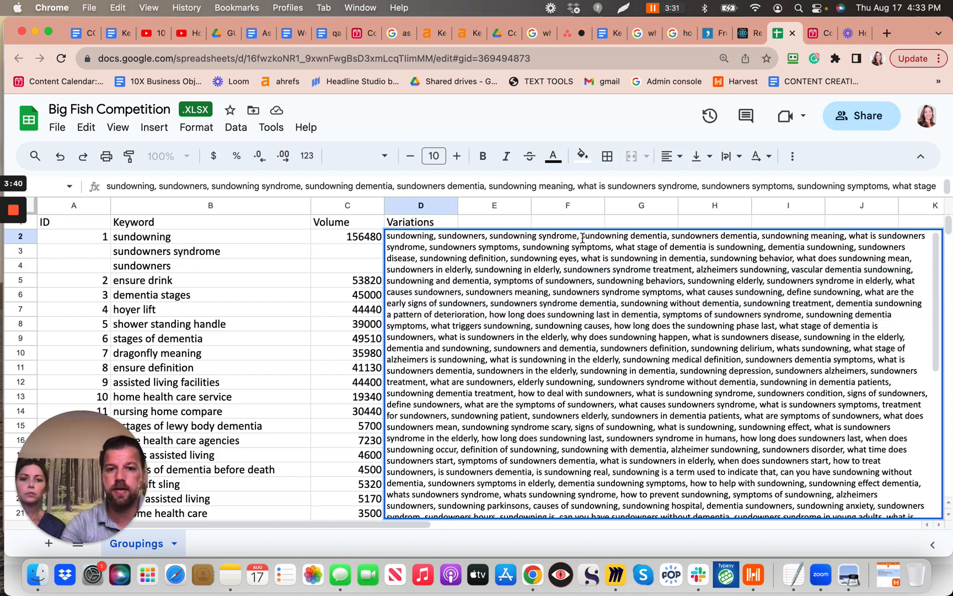
left_click_drag(582, 237, 666, 239)
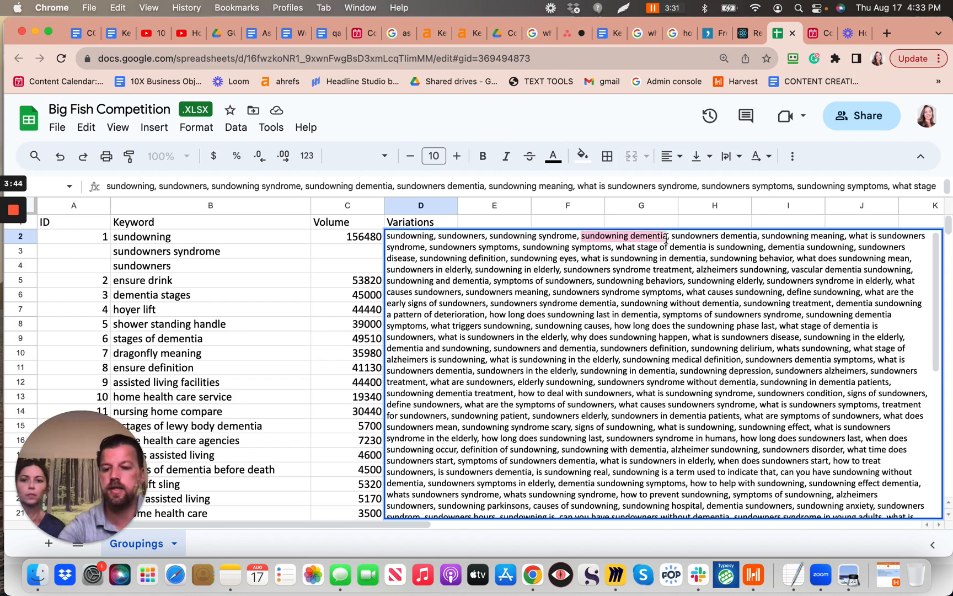
left_click(144, 268)
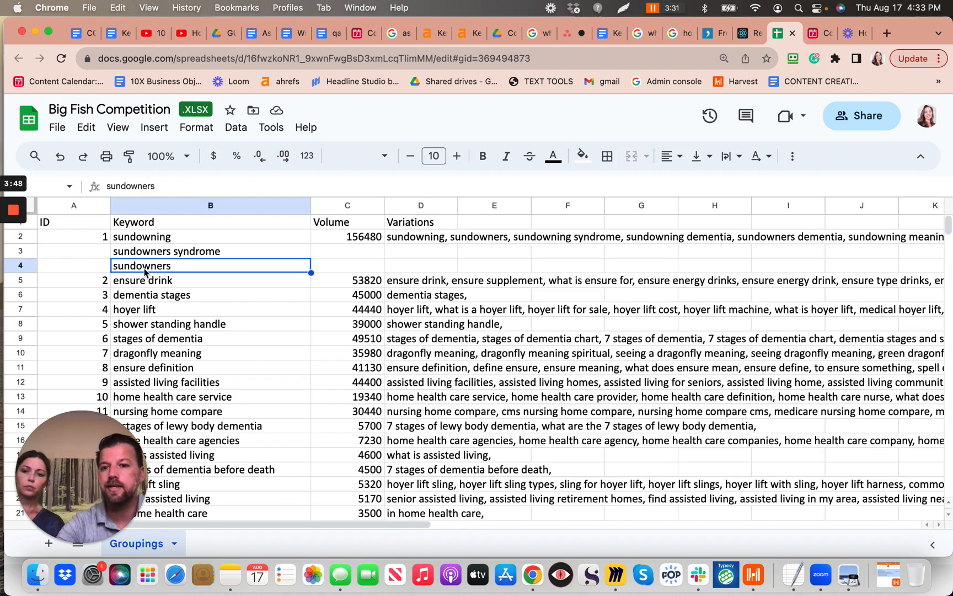
mouse_move(22, 271)
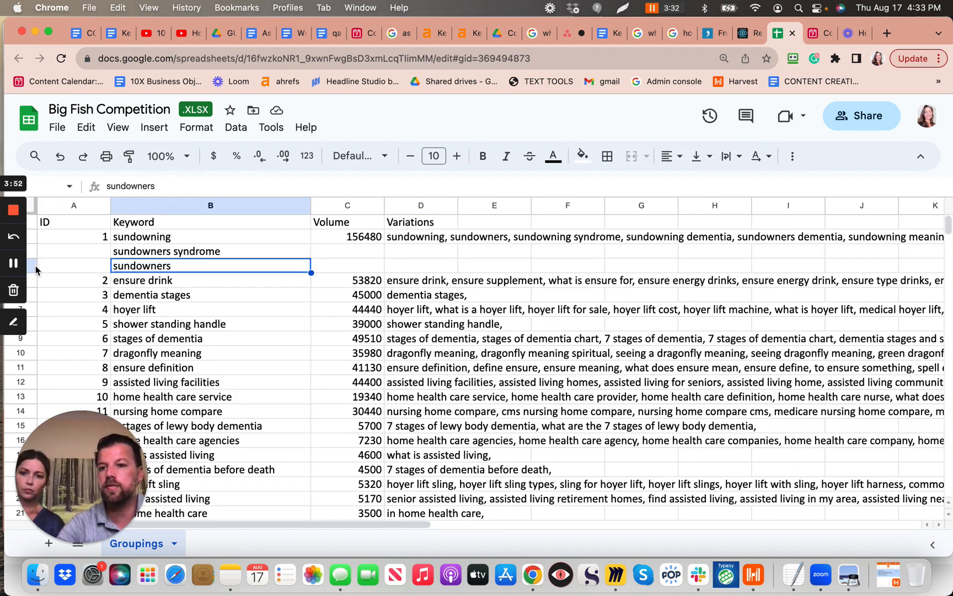
left_click(34, 271)
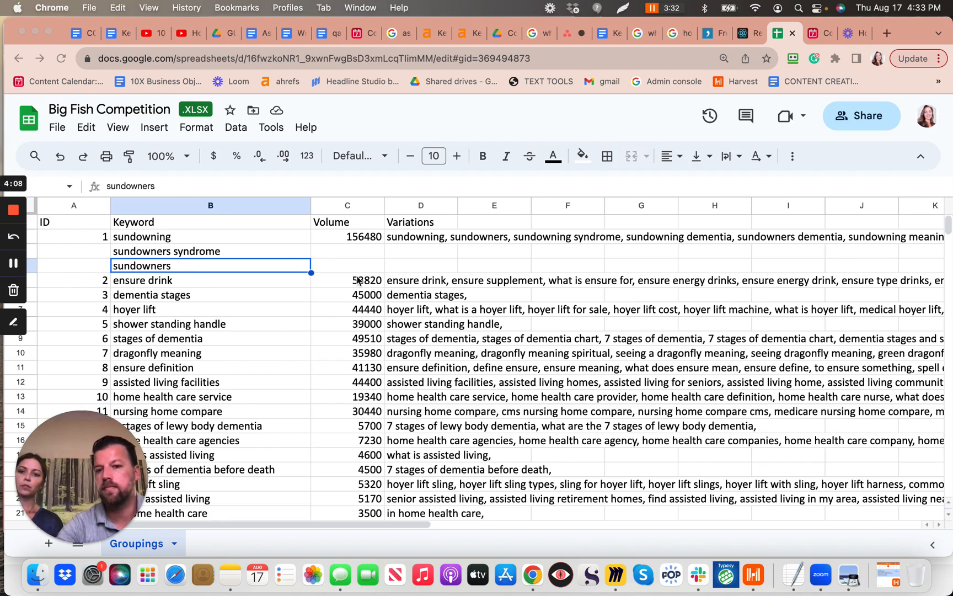
left_click(410, 266)
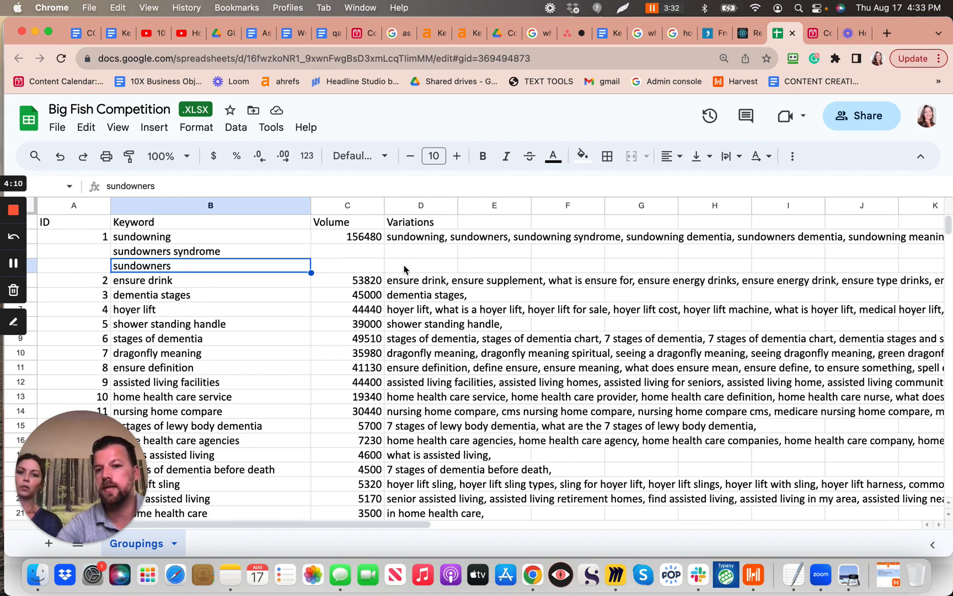
left_click(410, 267)
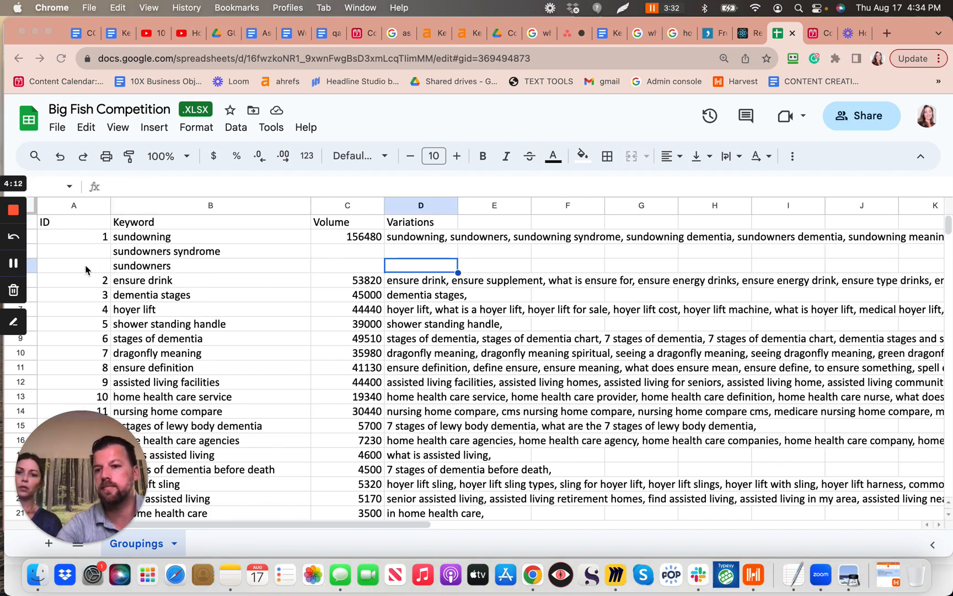
left_click(14, 264)
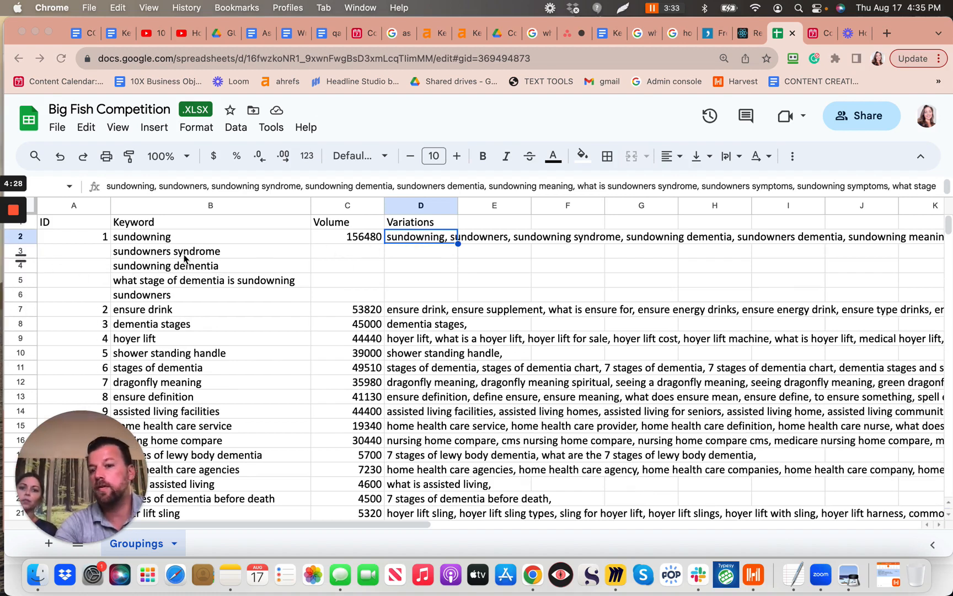
Cut all sundowning variations from "sundowners syndrome treatment" to the end, keeping only those up to "sundowning in elderly"
left_click(409, 238)
double_click(409, 237)
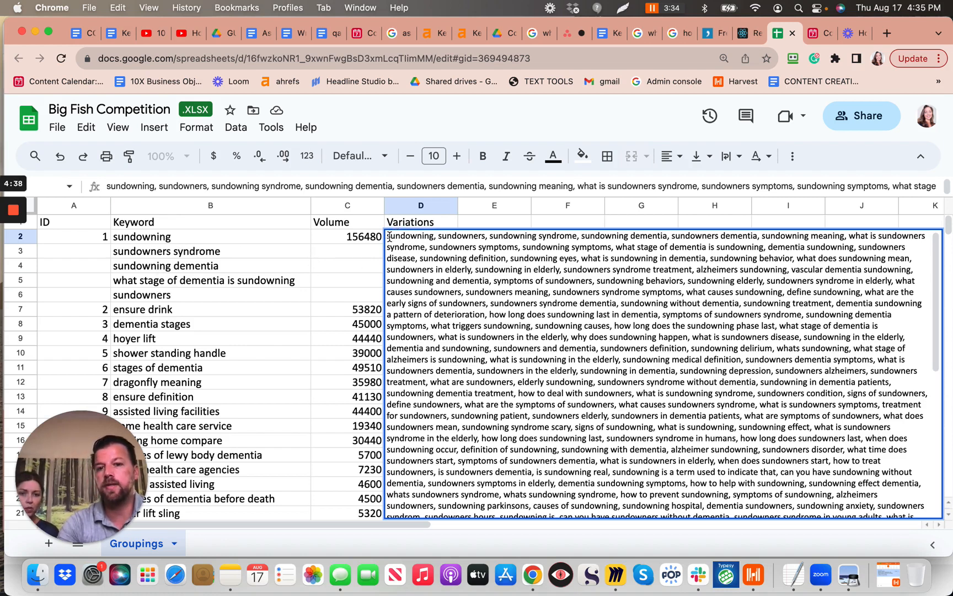
left_click_drag(390, 236, 487, 265)
left_click(486, 265)
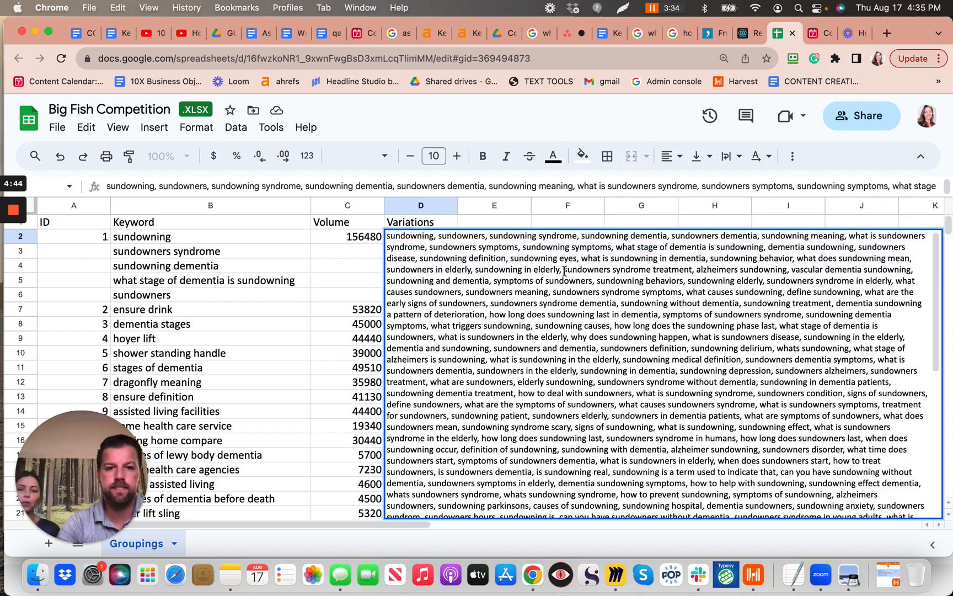
left_click_drag(564, 270, 608, 508)
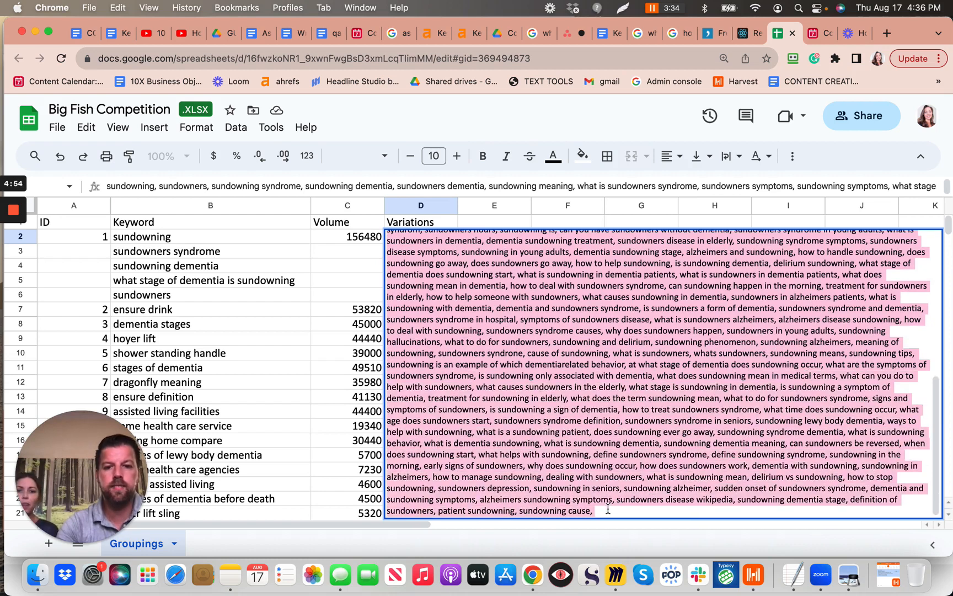
key("cmd+x")
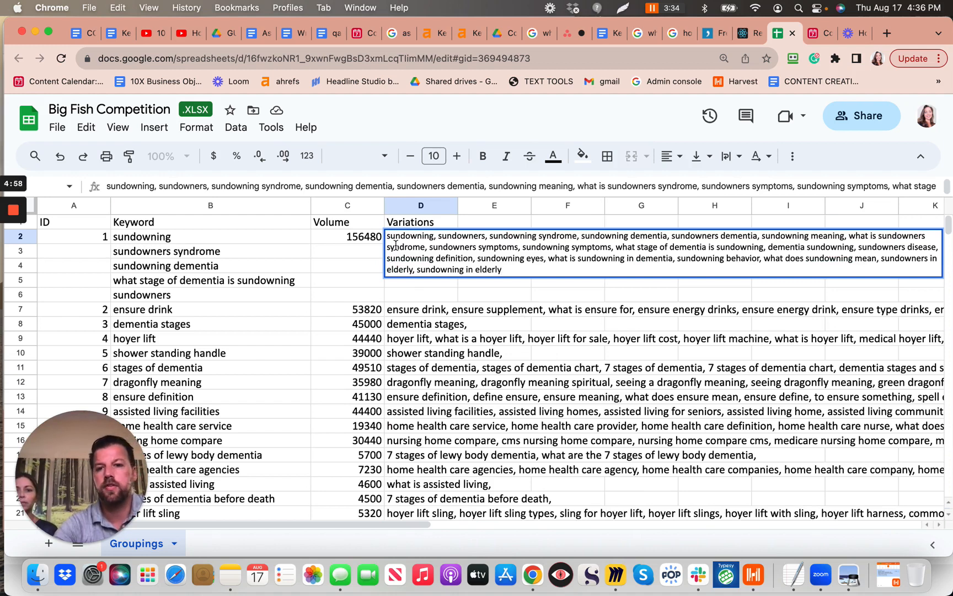
Paste the cut sundowning variations into the Variations cell of the "sundowners syndrome" row
left_click(399, 284)
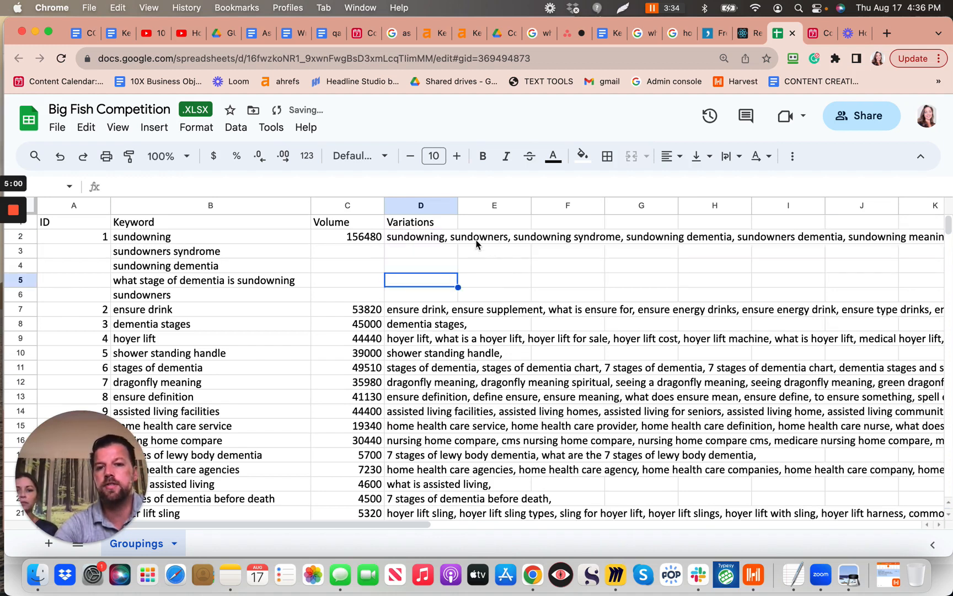
left_click(416, 253)
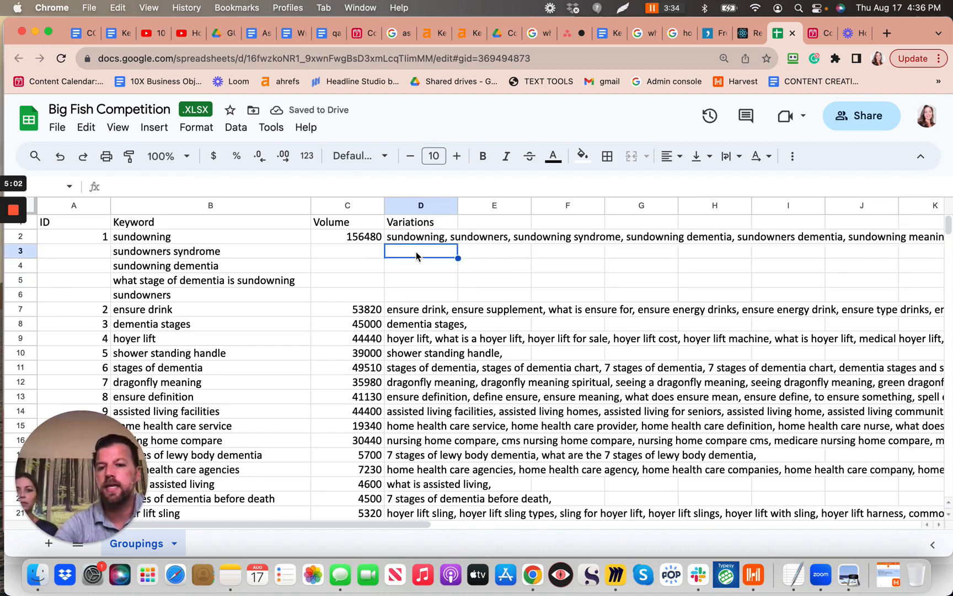
double_click(416, 252)
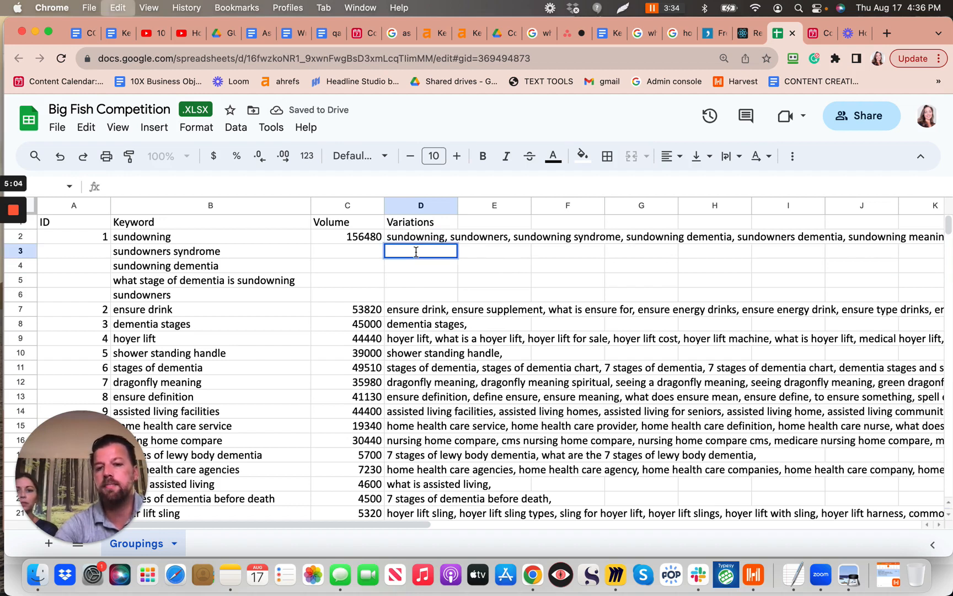
key("super+v")
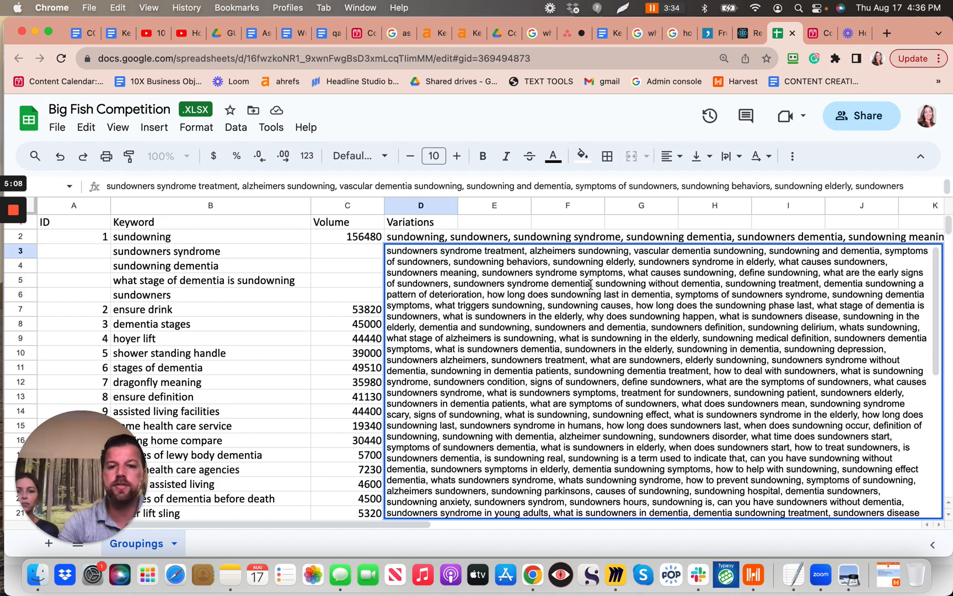
Cut everything after "sundowners syndrome dementia" from the Variations cell of the "sundowners syndrome" row
left_click_drag(590, 284, 772, 534)
key("cmd+c")
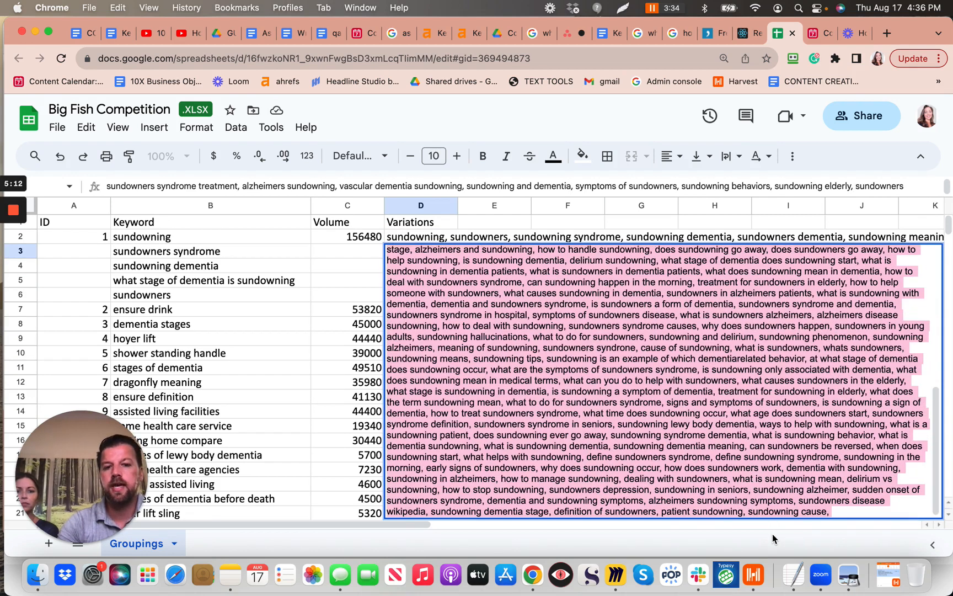
key("BackSpace")
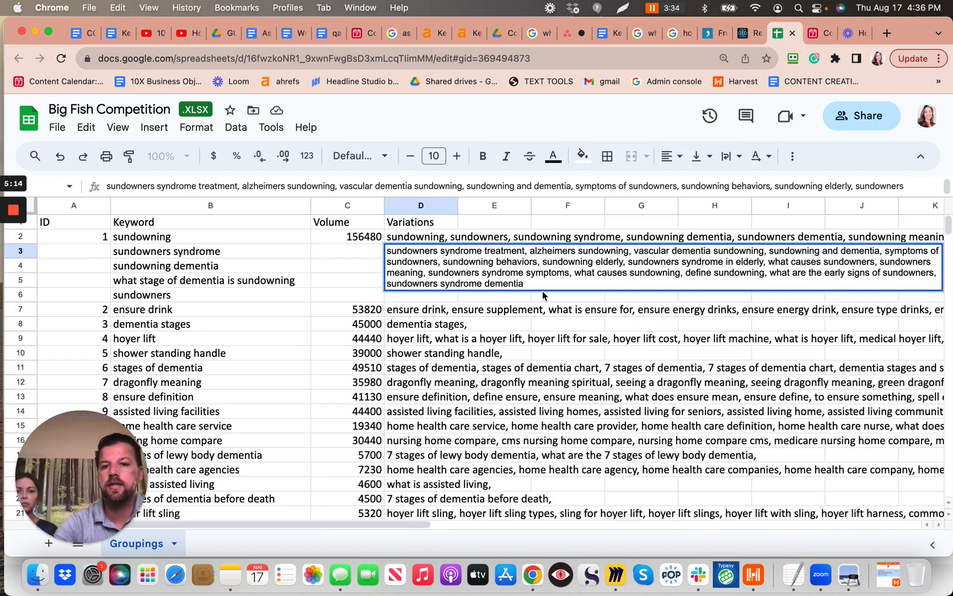
left_click(364, 266)
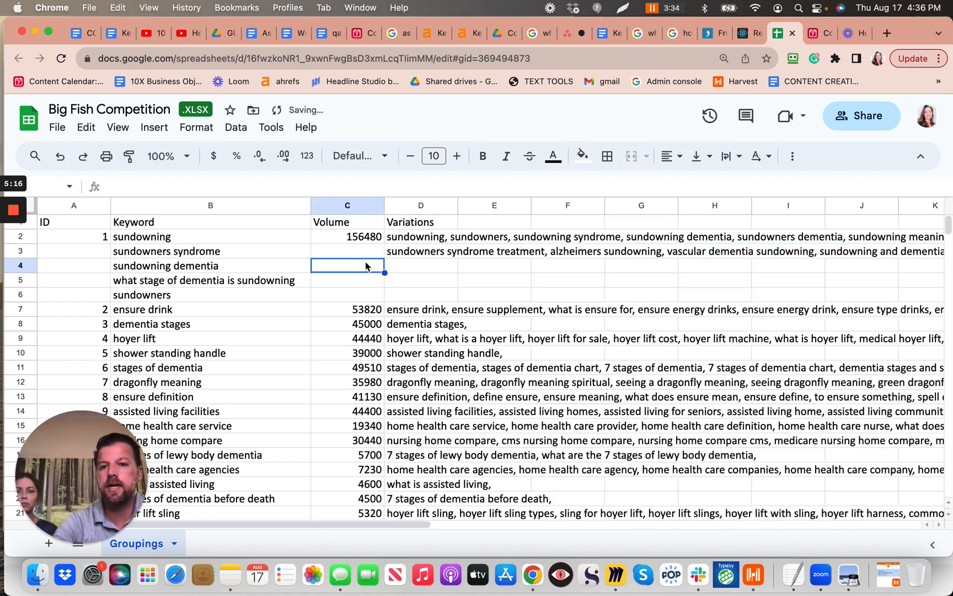
Paste the cut text into the Variations cell of the "sundowning dementia" row and remove its leading comma and space
double_click(414, 265)
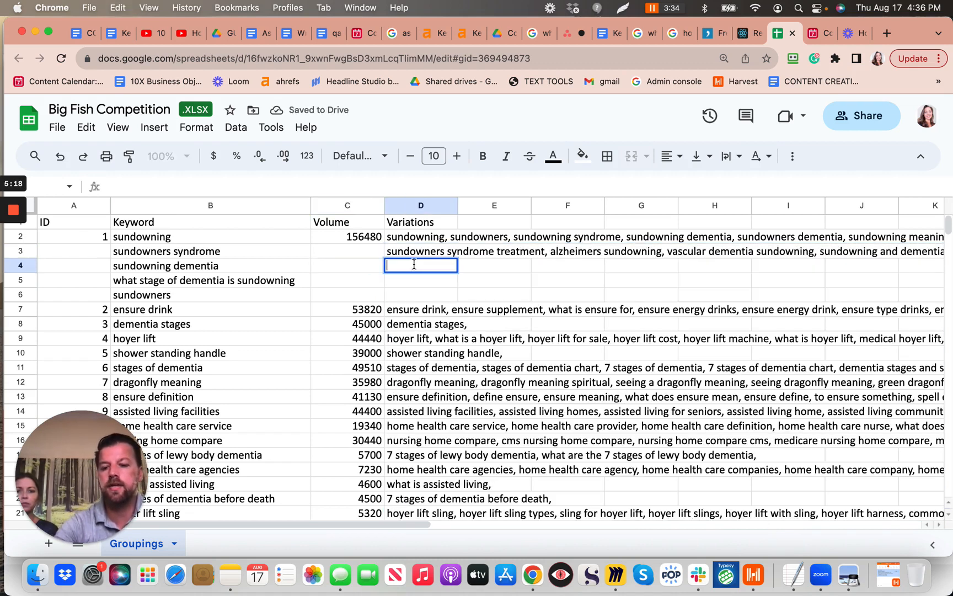
key("cmd+v")
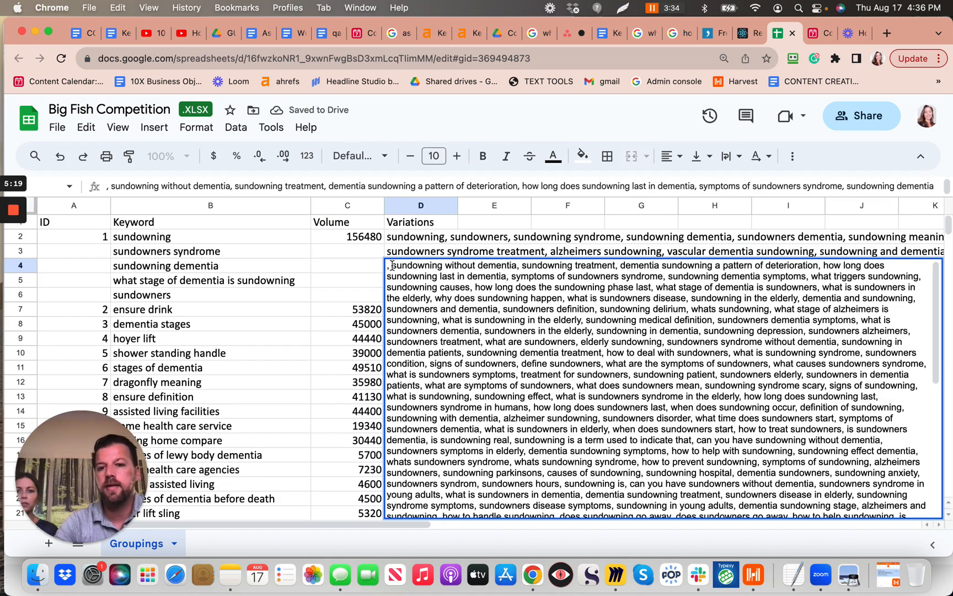
left_click(392, 265)
key("BackSpace")
key("BackSpace")
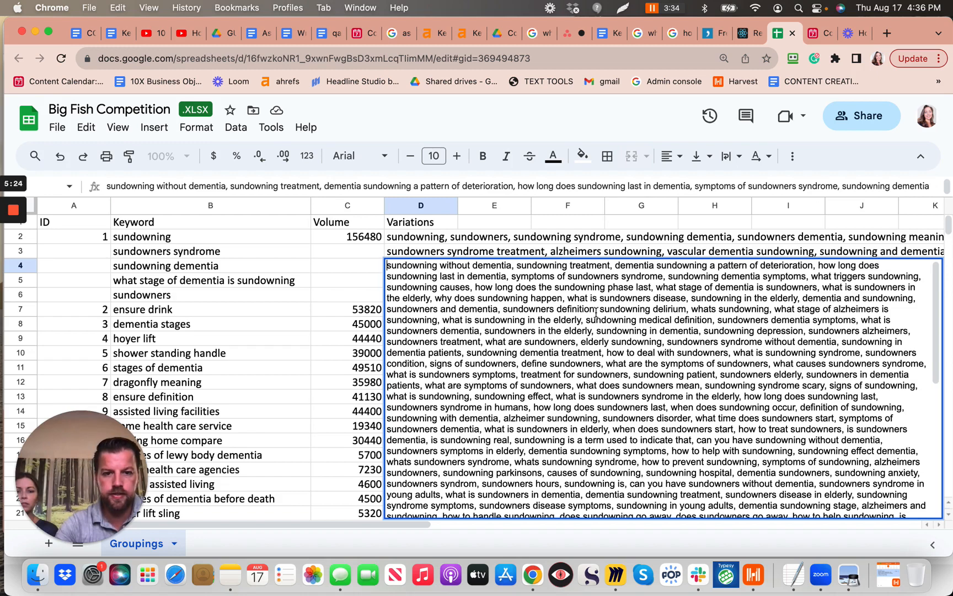
Cut everything after "sundowners definition" from the Variations cell of the "sundowning dementia" row
left_click_drag(595, 311, 678, 548)
key("super+c")
key("BackSpace")
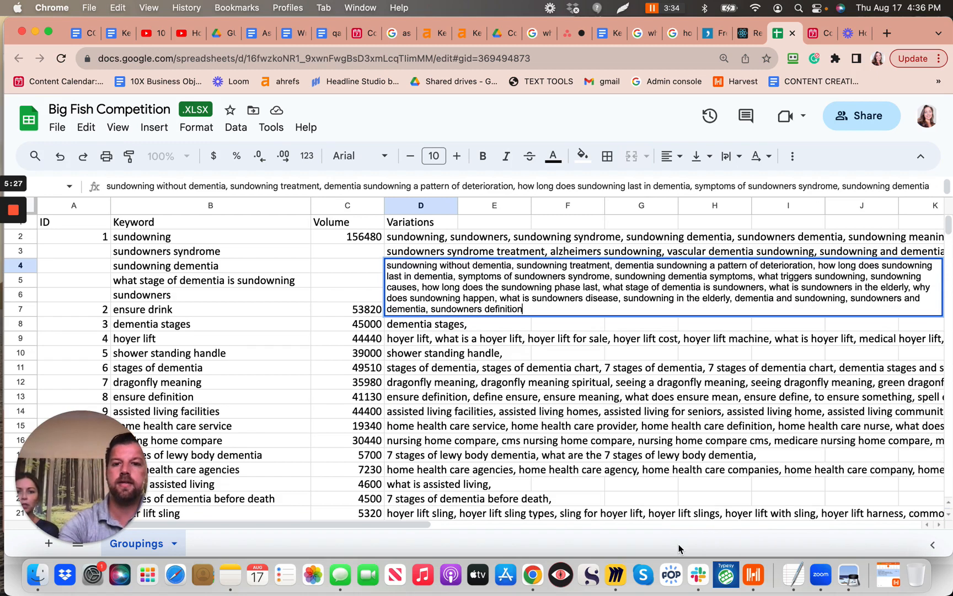
key("Return")
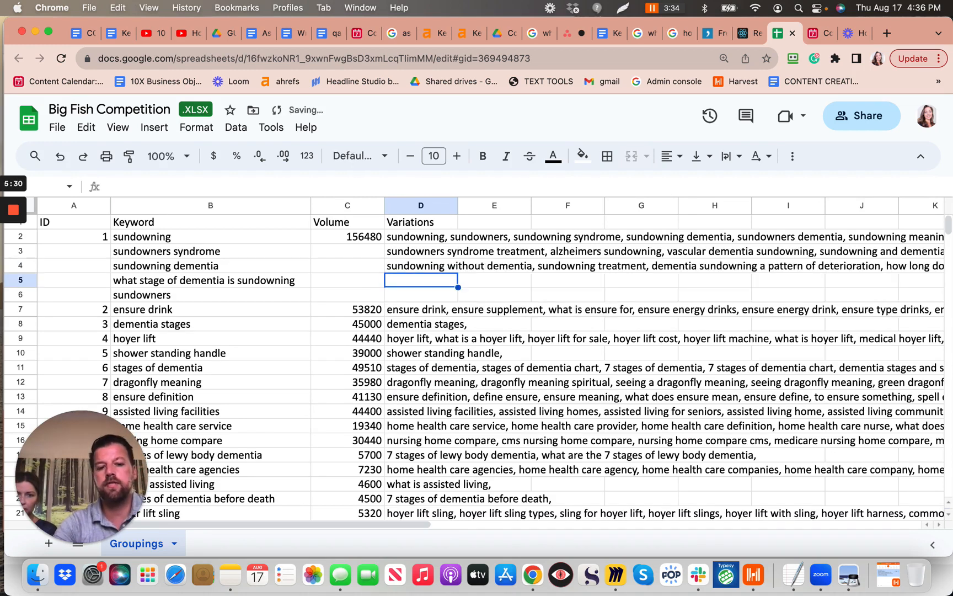
Paste the cut text as variations of "what stage of dementia is sundowning" and remove its leading comma and space
double_click(440, 281)
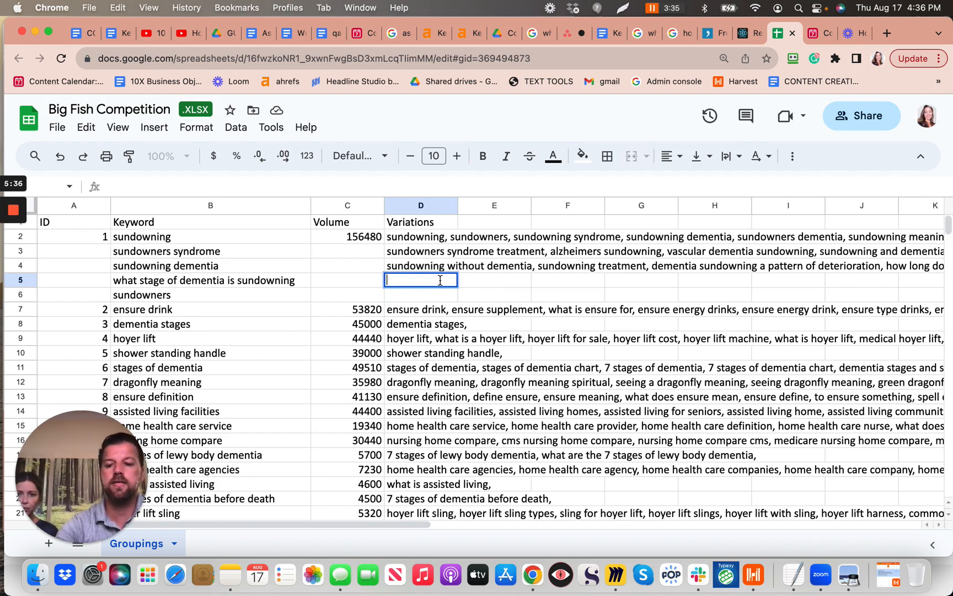
key("super+v")
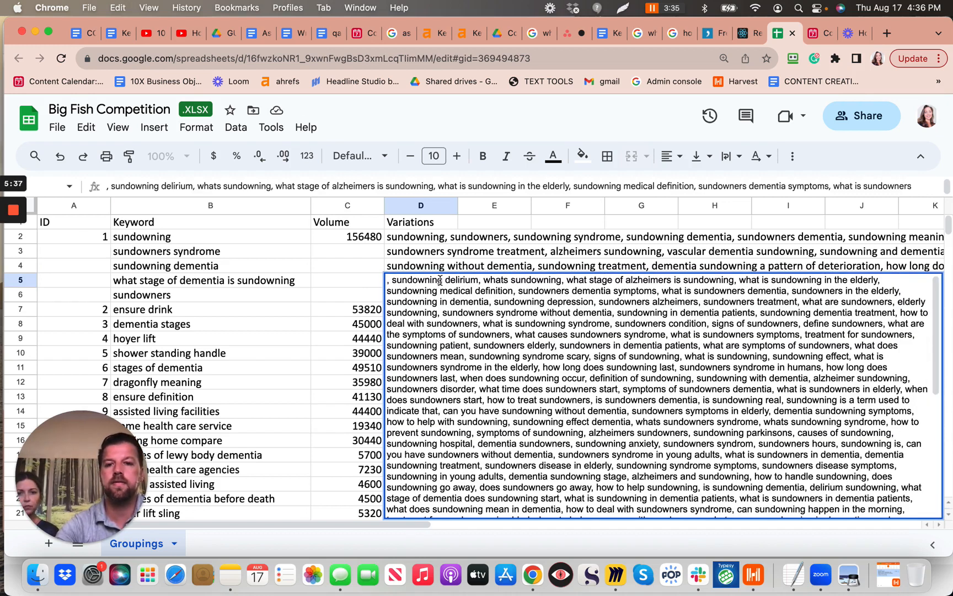
left_click(393, 281)
key("BackSpace")
key("BackSpace")
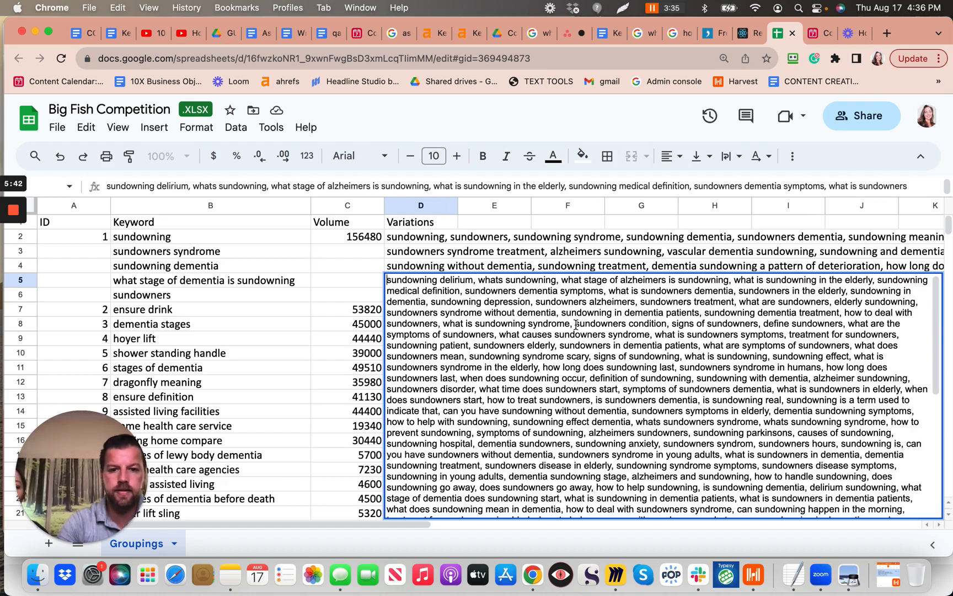
Cut everything after "what is sundowning syndrome" from the variations of "what stage of dementia is sundowning"
left_click_drag(569, 324, 641, 549)
key("cmd+c")
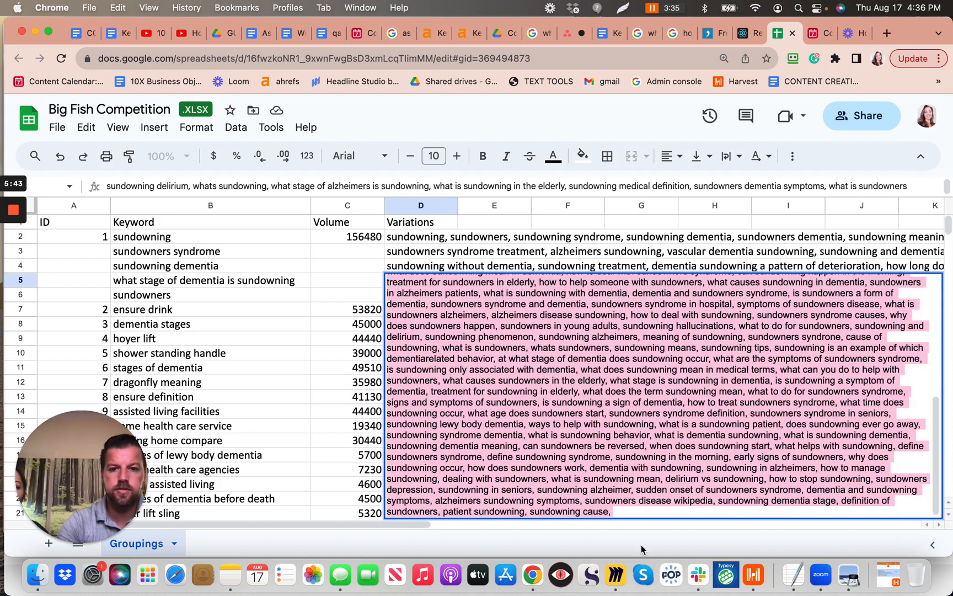
key("BackSpace")
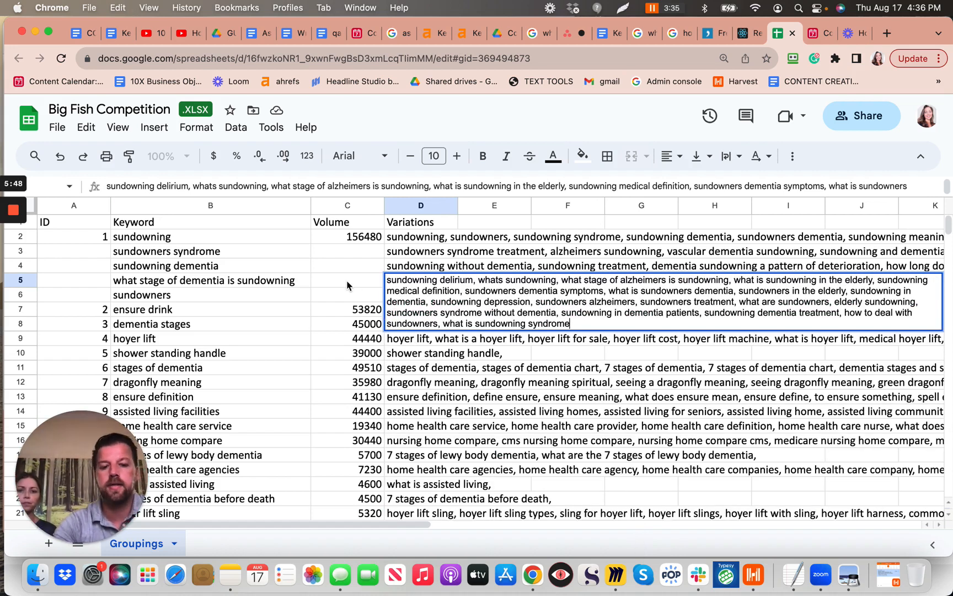
key("Return")
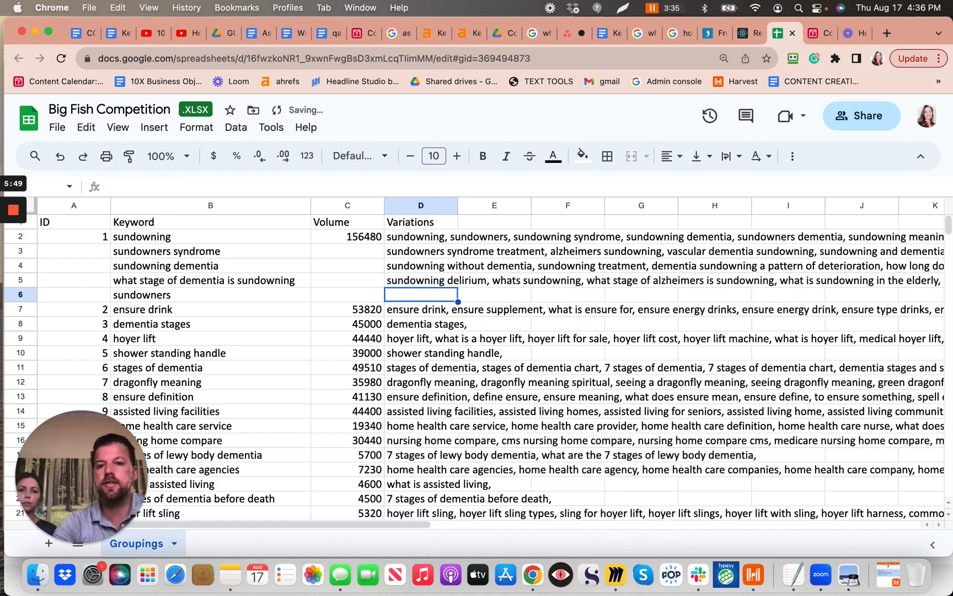
Paste the cut text into the Variations cell of the "sundowners" row and remove its leading comma and space
double_click(428, 294)
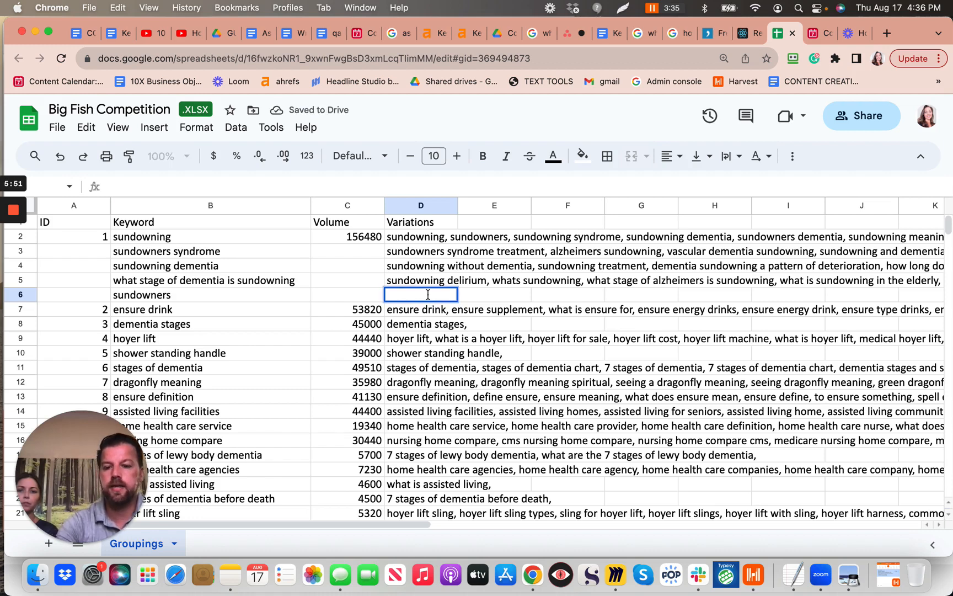
key("cmd+v")
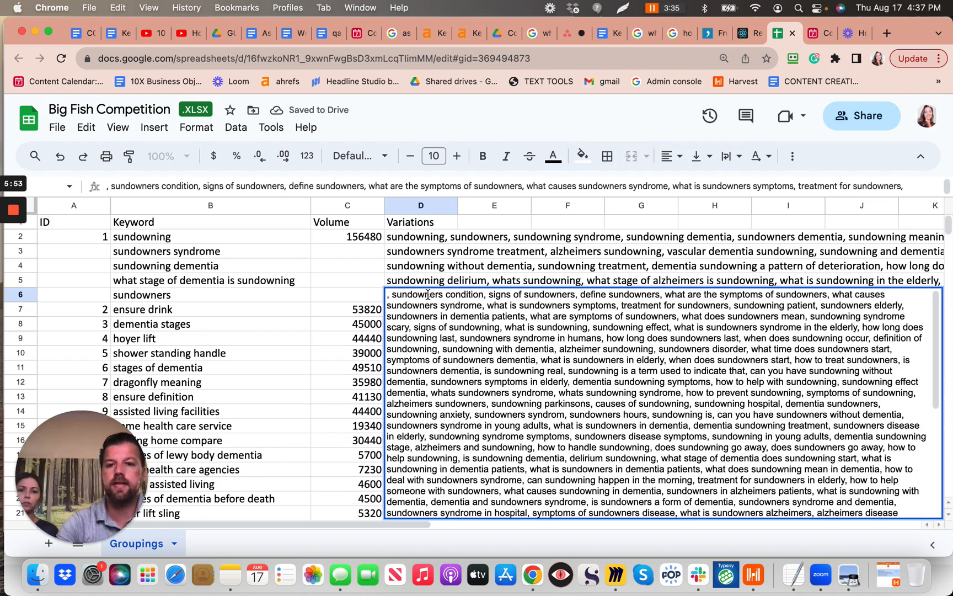
left_click(392, 297)
key("BackSpace")
key("BackSpace")
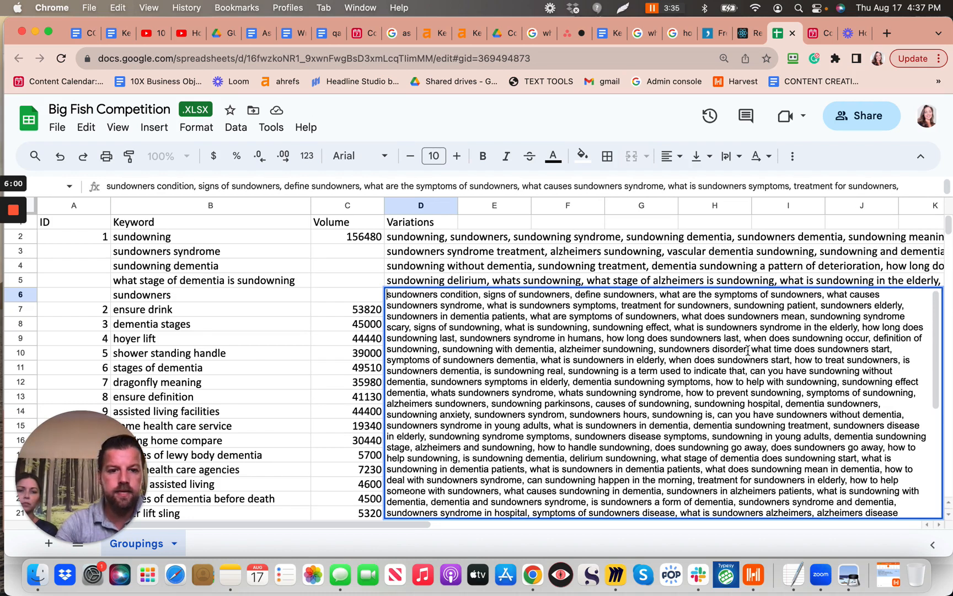
Cut everything after "how long does sundowners last" from the Variations cell of the "sundowners" row
left_click_drag(738, 337, 787, 551)
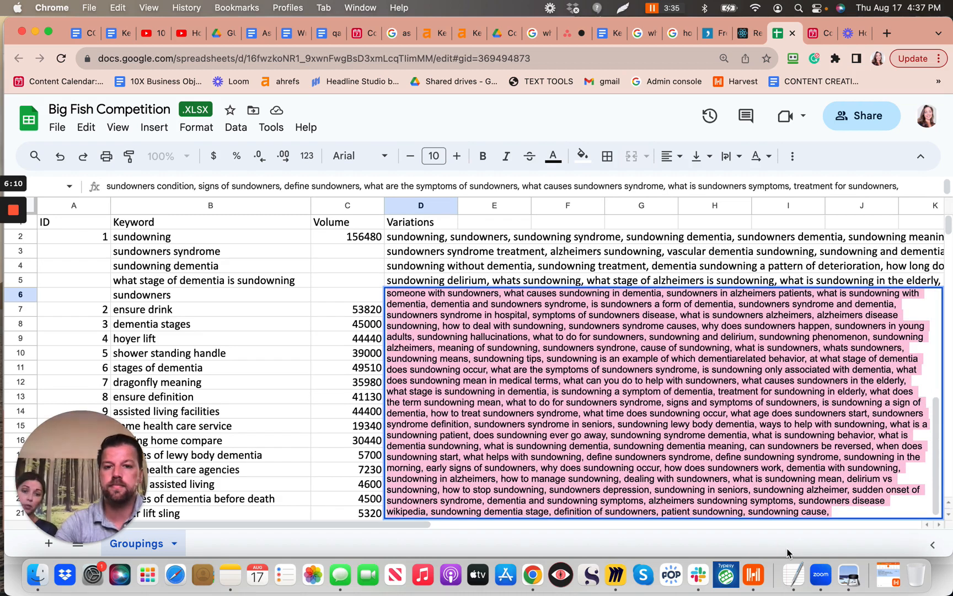
key("BackSpace")
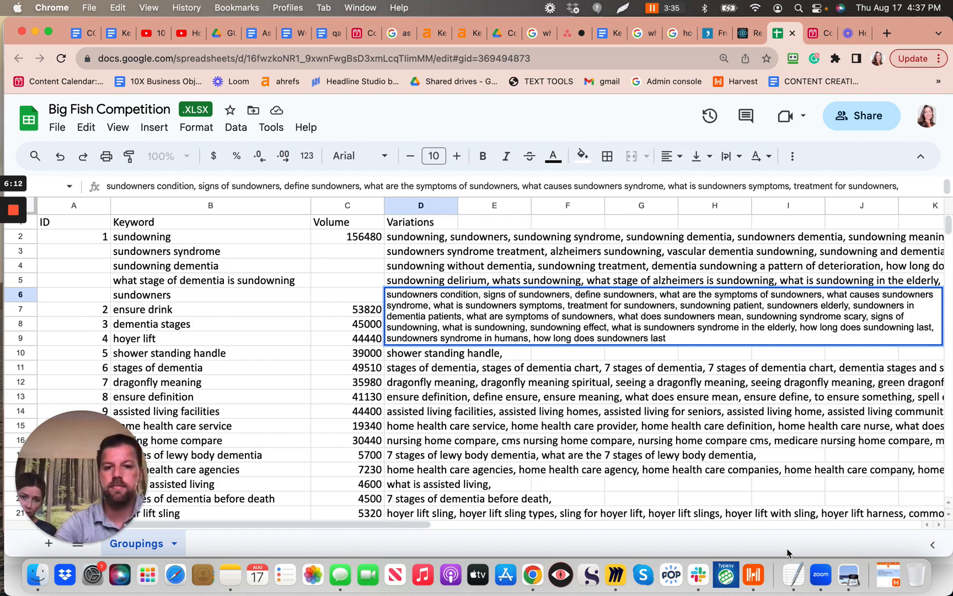
left_click(723, 397)
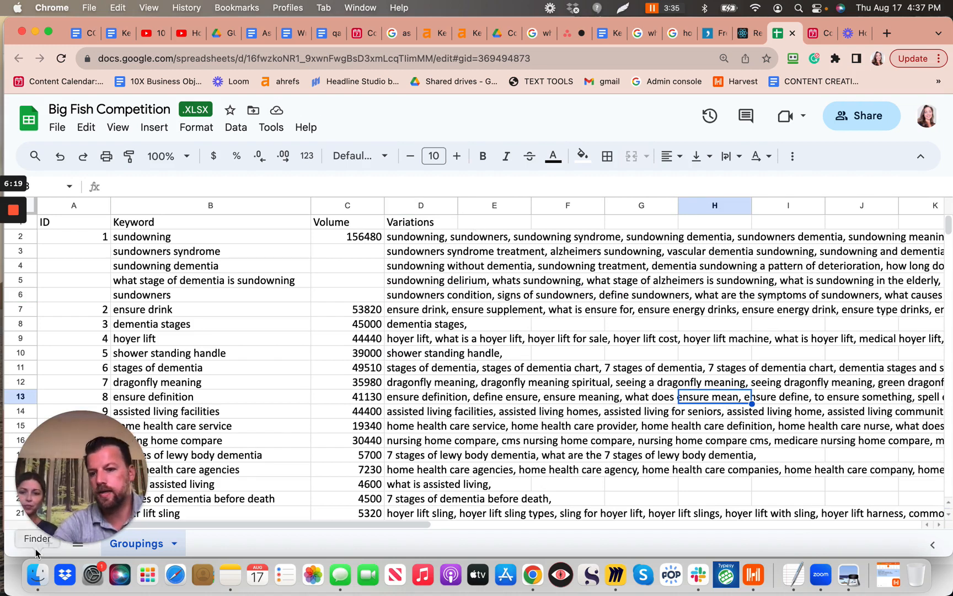
left_click(53, 549)
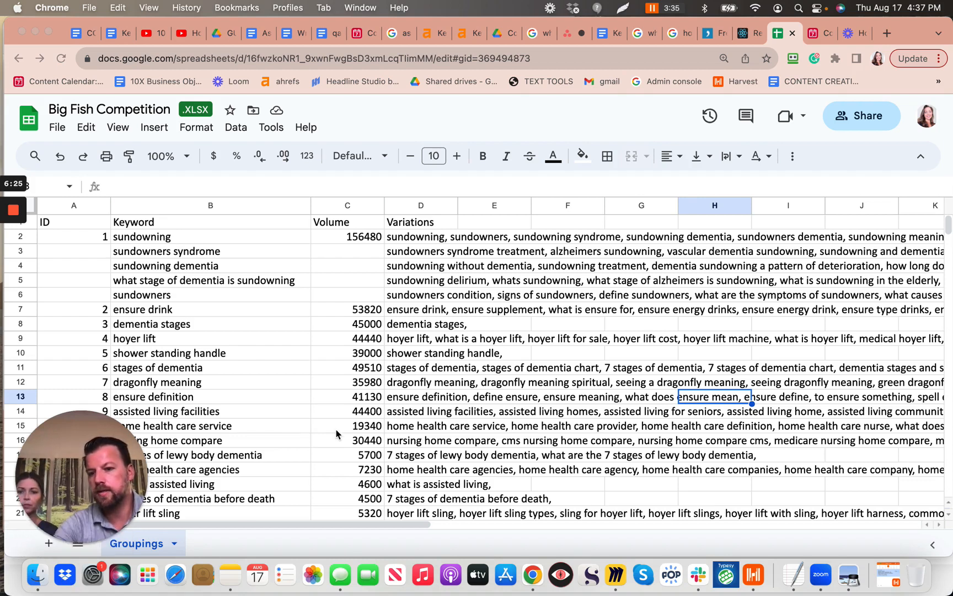
Paste the leftover variations, starting with "when does sundowning occur", into cell E2 beside the sundowning variations
left_click(409, 241)
key("Right")
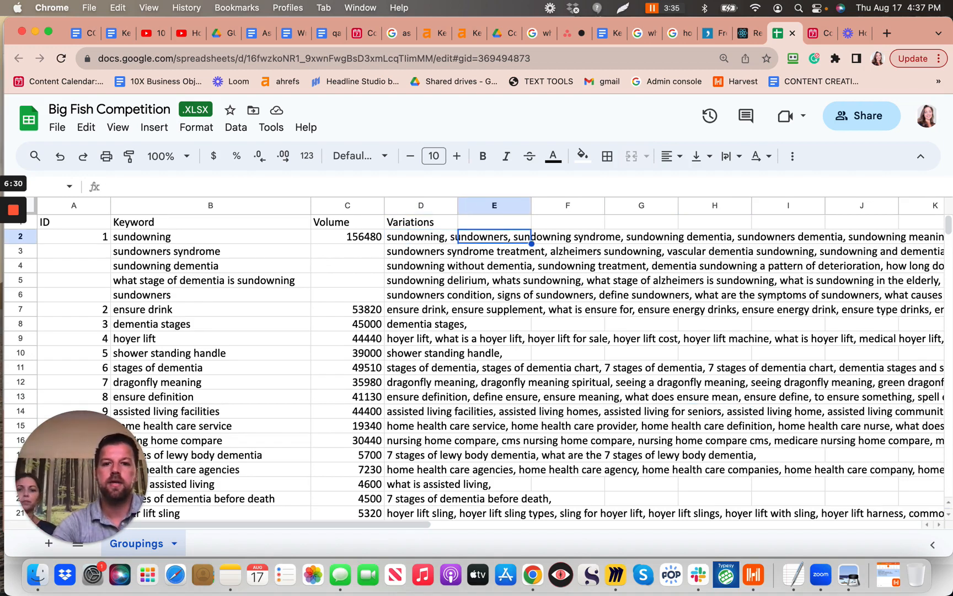
key("super+v")
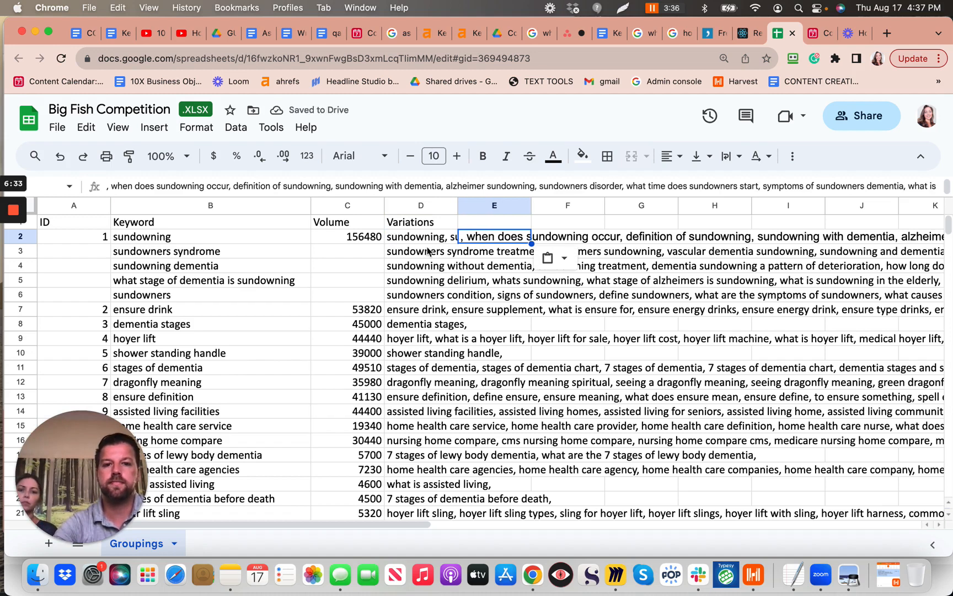
left_click(448, 254)
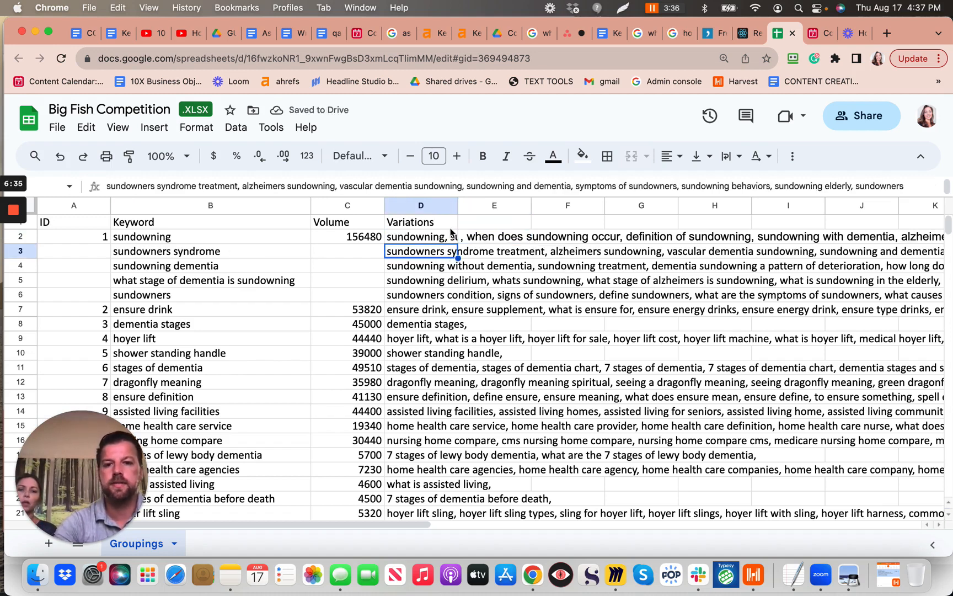
left_click(447, 237)
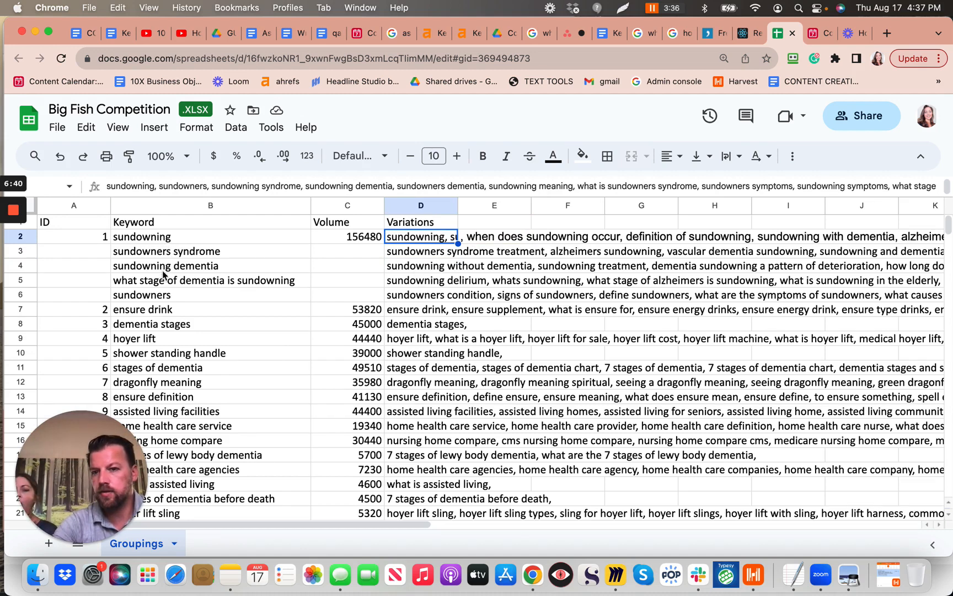
Examine the full variations of "ensure drink", "dementia stages" and "hoyer lift", highlighting the last part of the hoyer lift list
left_click(415, 313)
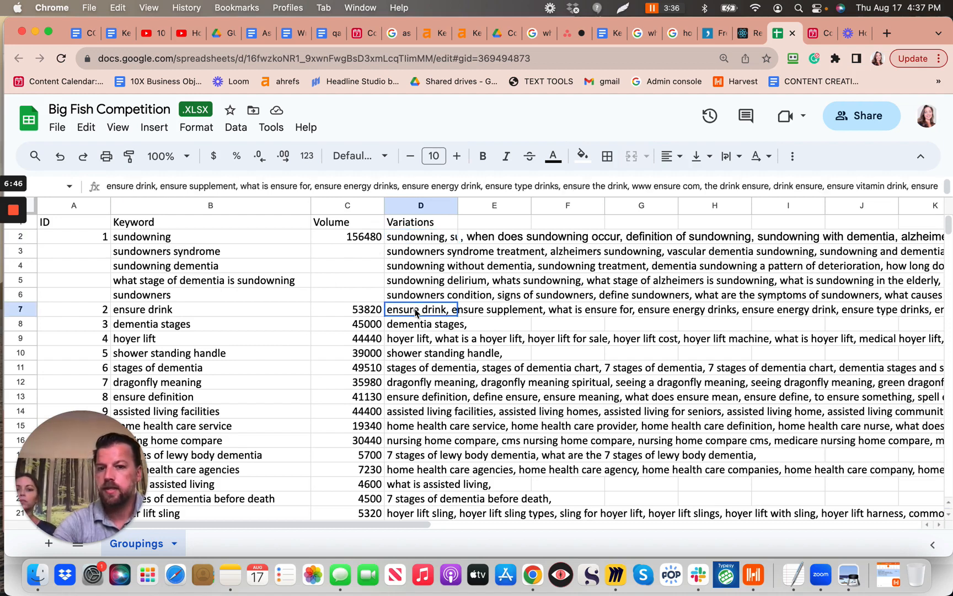
double_click(447, 314)
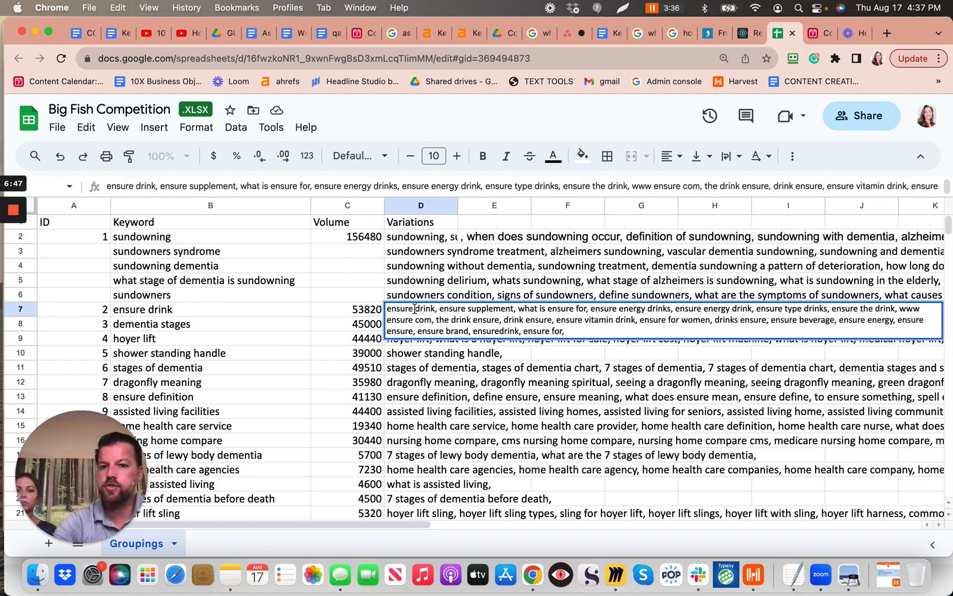
left_click(554, 360)
left_click(432, 328)
double_click(430, 326)
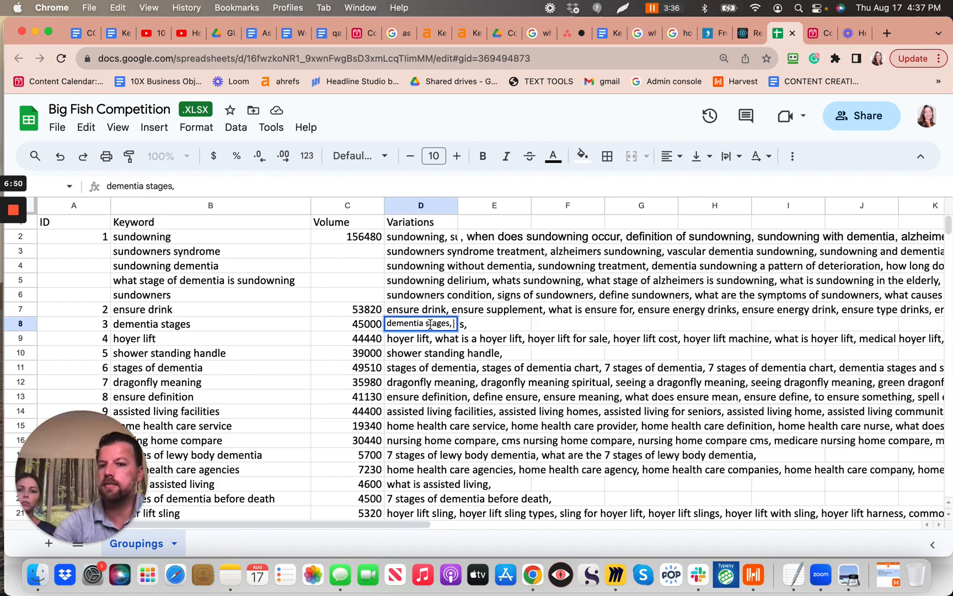
key("Return")
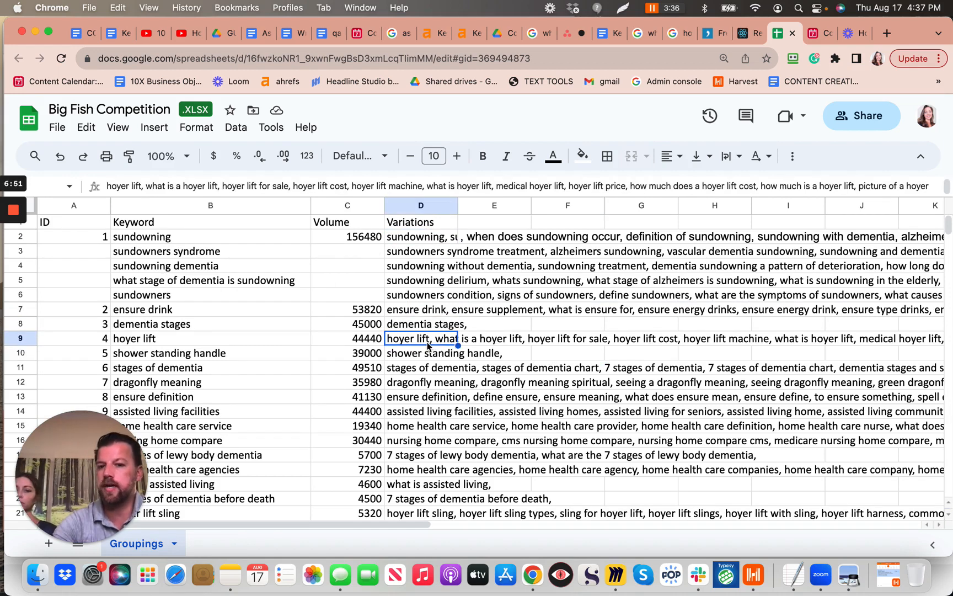
double_click(427, 343)
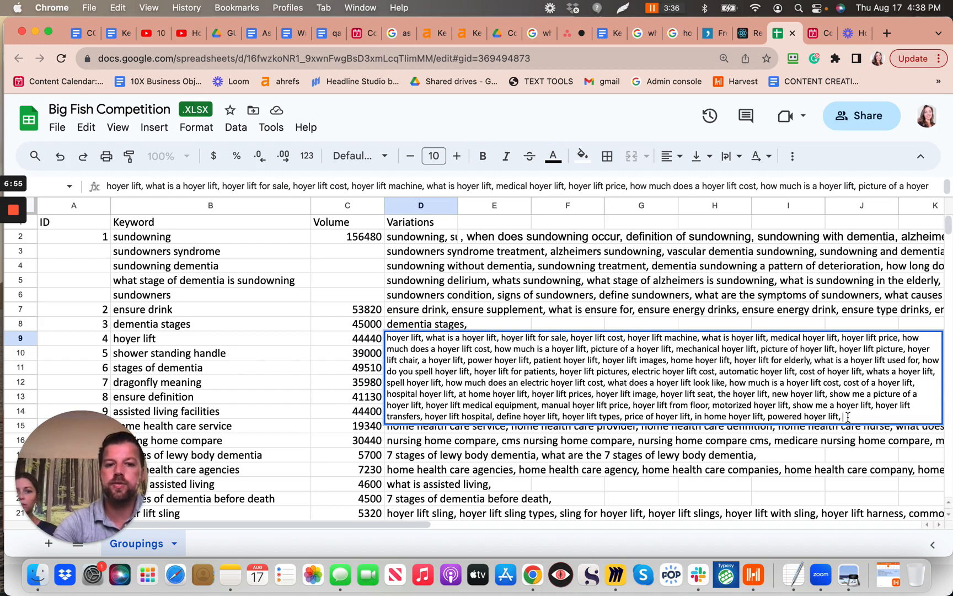
left_click(753, 393, "shift")
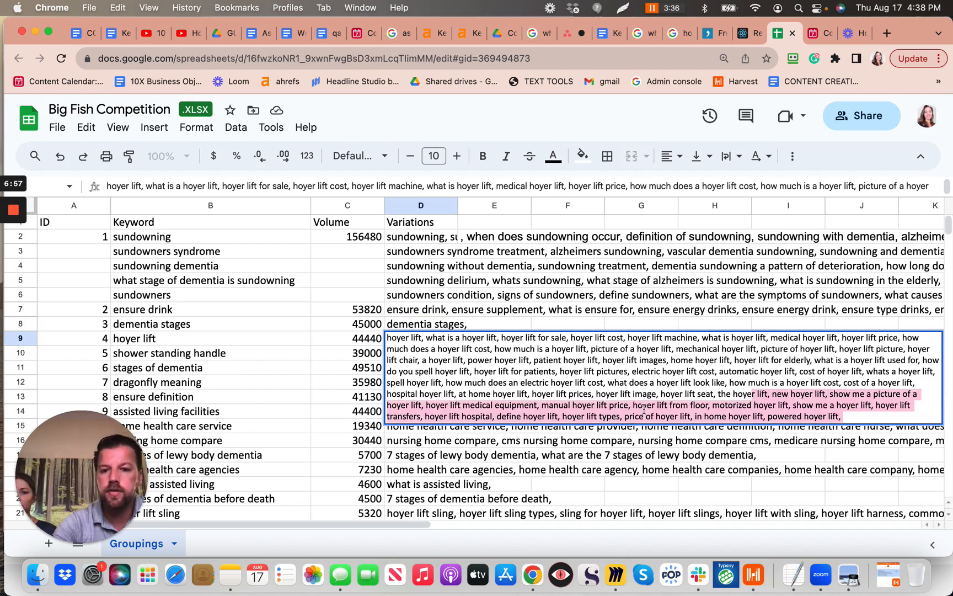
Copy the variation "what is a hoyer lift" from the Variations cell of the "hoyer lift" row
left_click(495, 362)
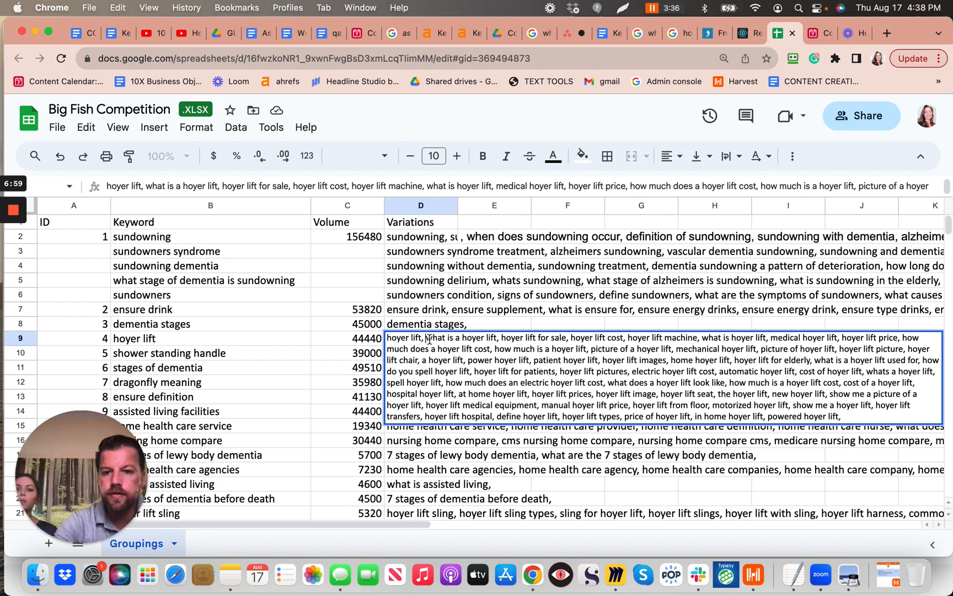
left_click_drag(426, 337, 495, 340)
key("super+c")
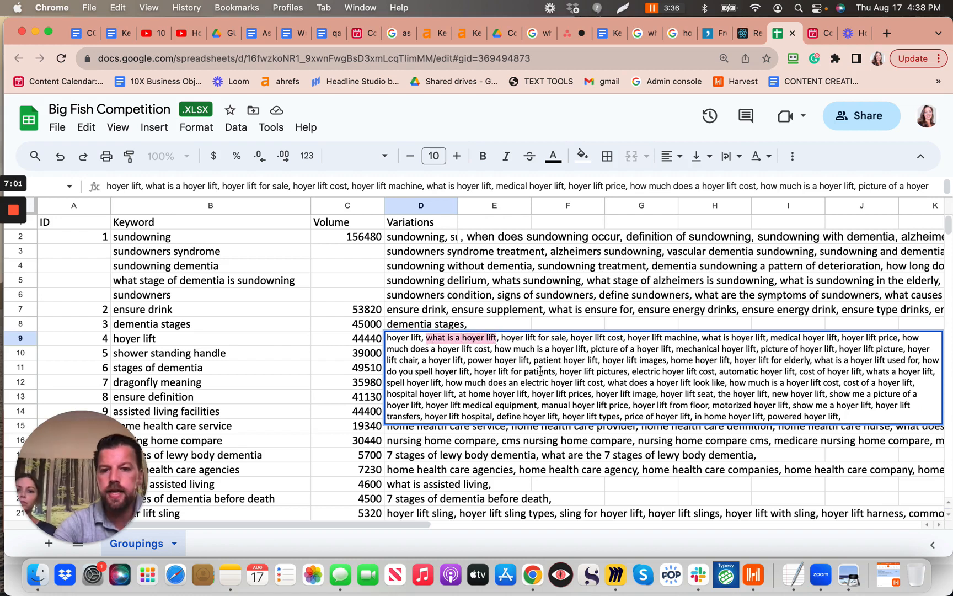
left_click(264, 352)
left_click(150, 341)
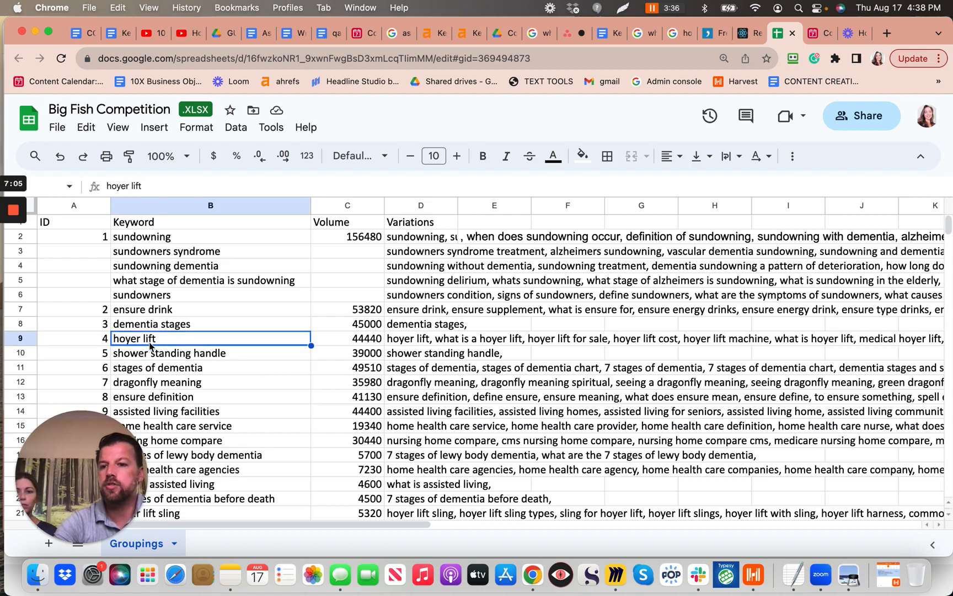
Insert a blank row directly below "hoyer lift" and paste "what is a hoyer lift" as its keyword
left_click(32, 358)
right_click(32, 357)
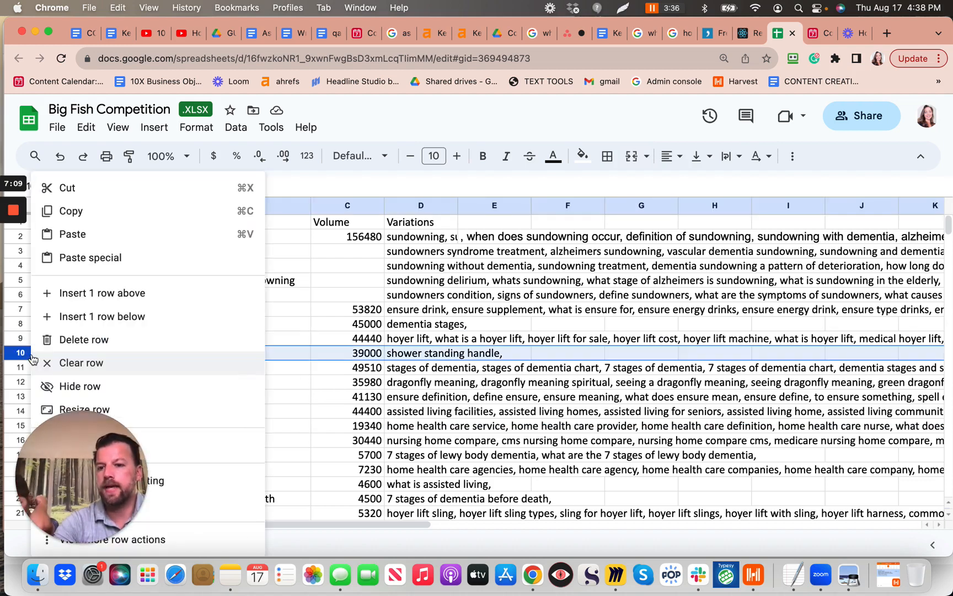
left_click(110, 299)
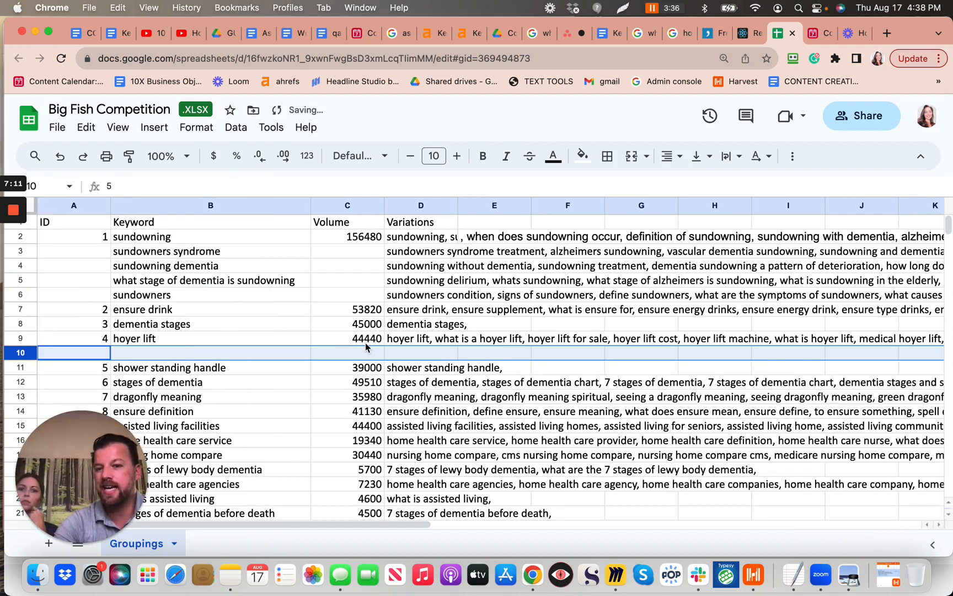
left_click(164, 354)
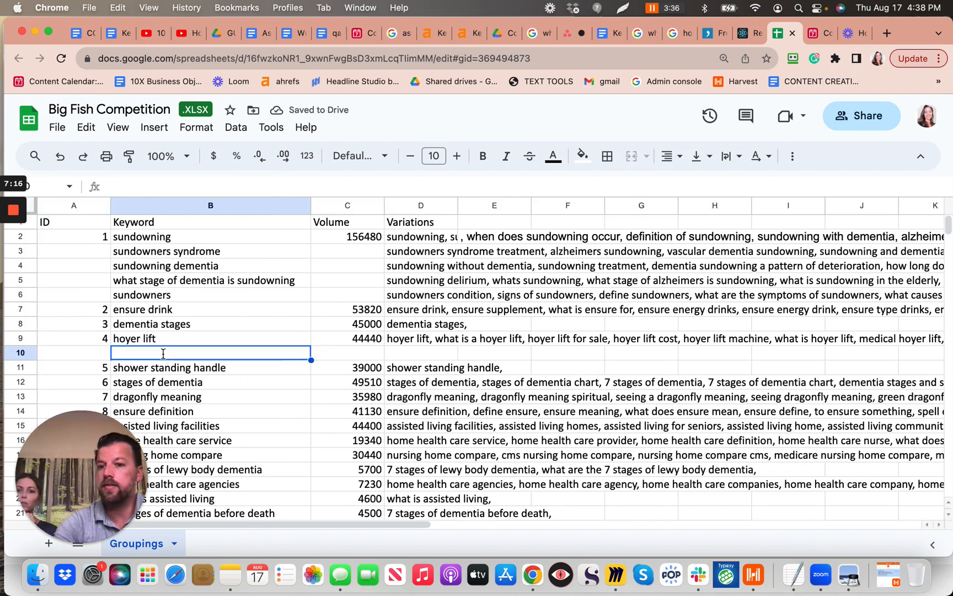
key("super+v")
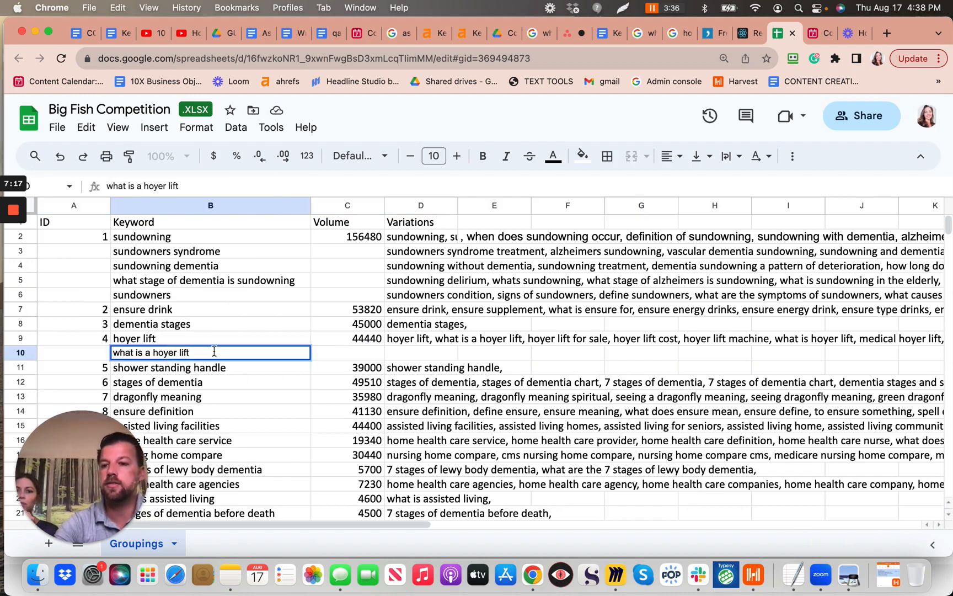
left_click(360, 356)
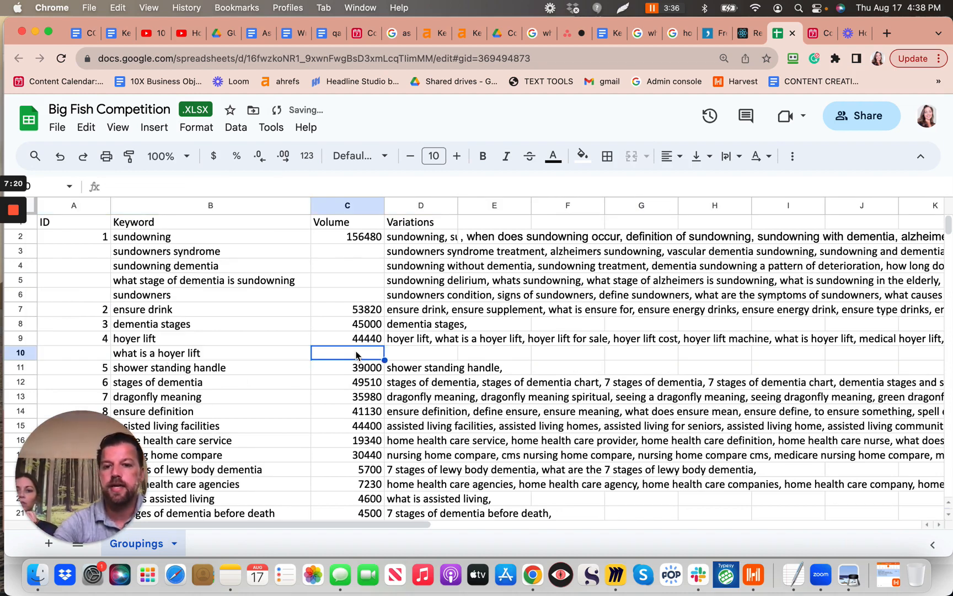
Copy and remove everything after "hoyer lift for patients" from the "hoyer lift" Variations cell, including the trailing comma
double_click(417, 337)
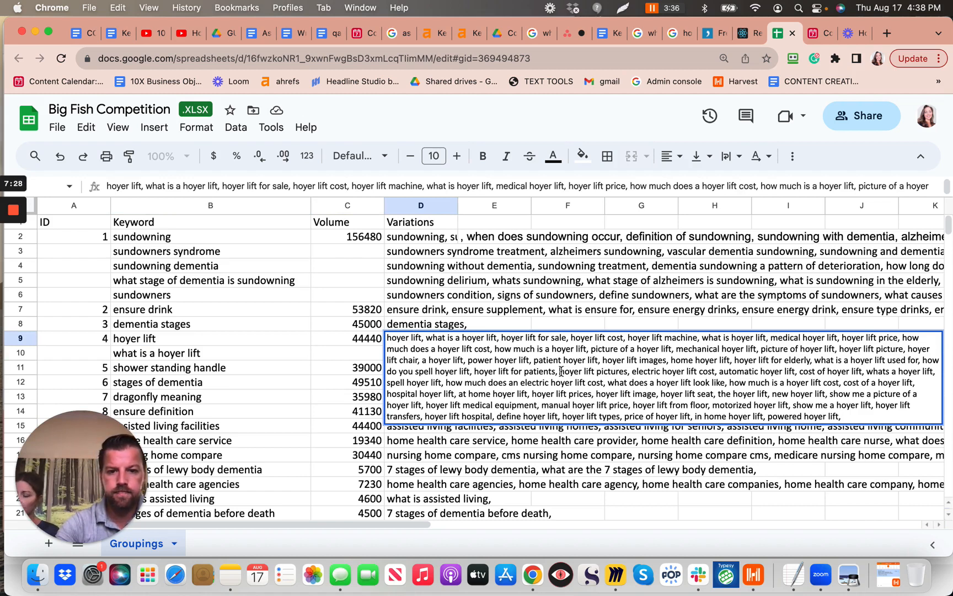
left_click_drag(561, 371, 859, 428)
key("super+c")
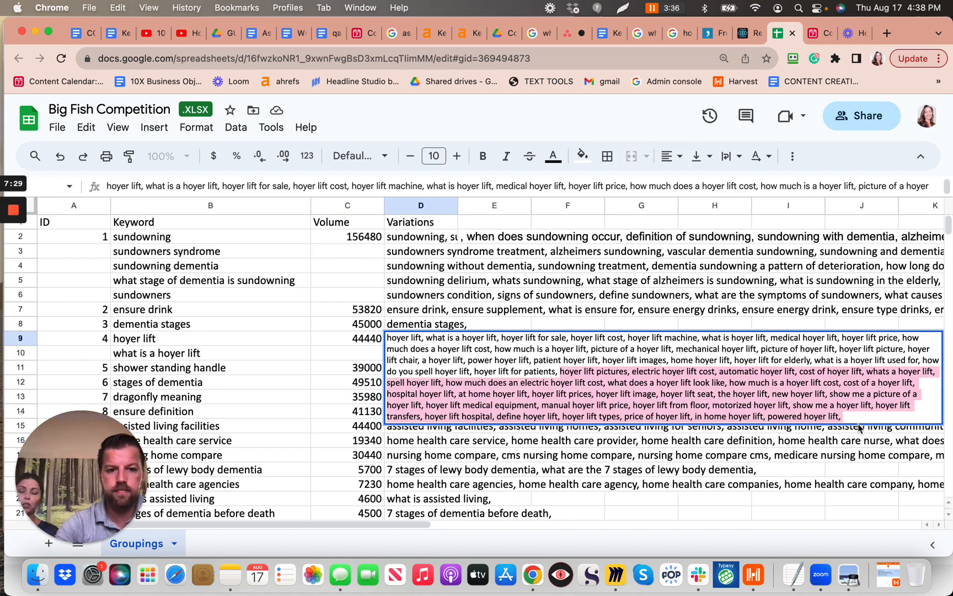
key("BackSpace")
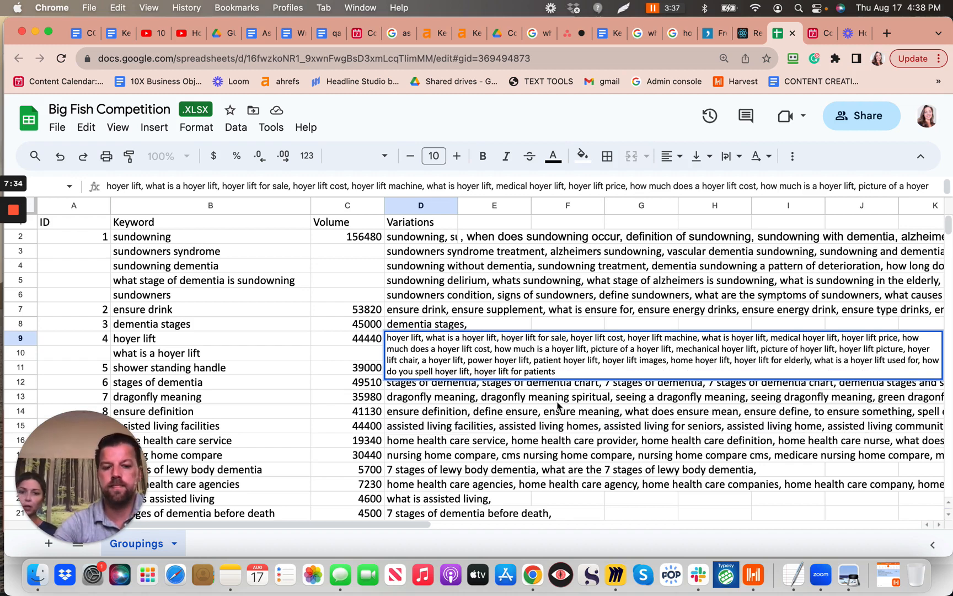
key("Return")
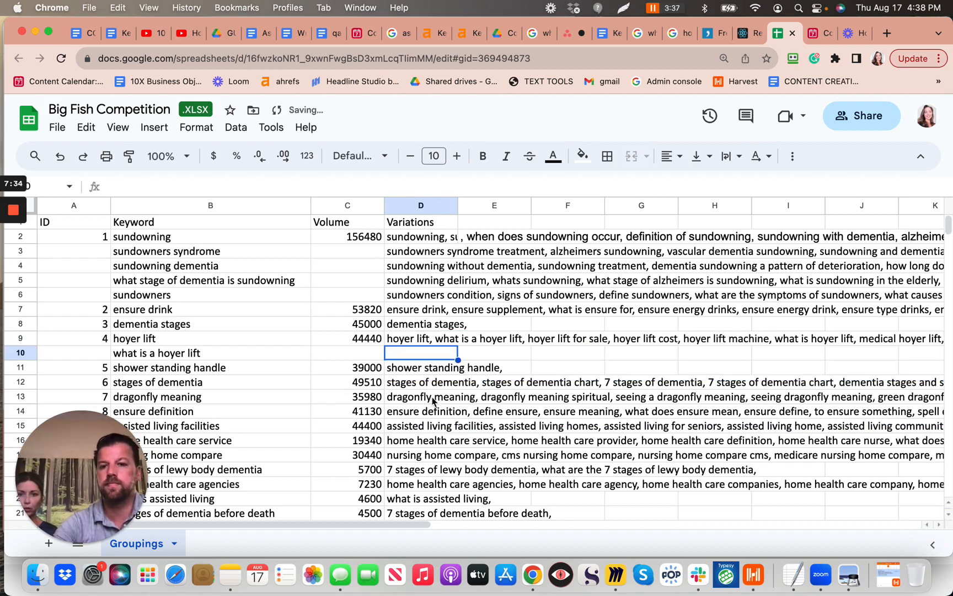
Paste the removed variations, starting with "hoyer lift pictures", into the "what is a hoyer lift" row's Variations cell without the final comma
double_click(398, 351)
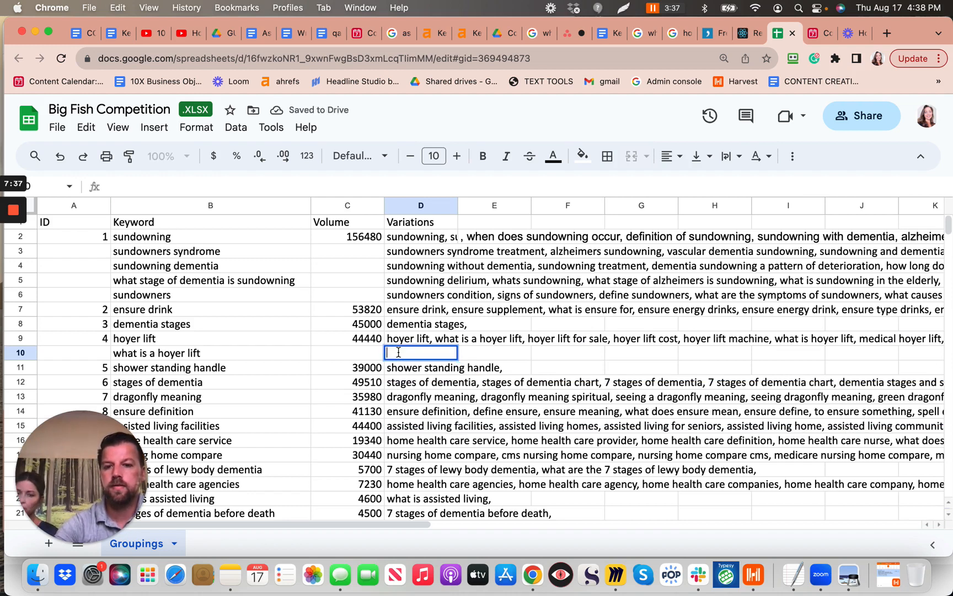
key("super+v")
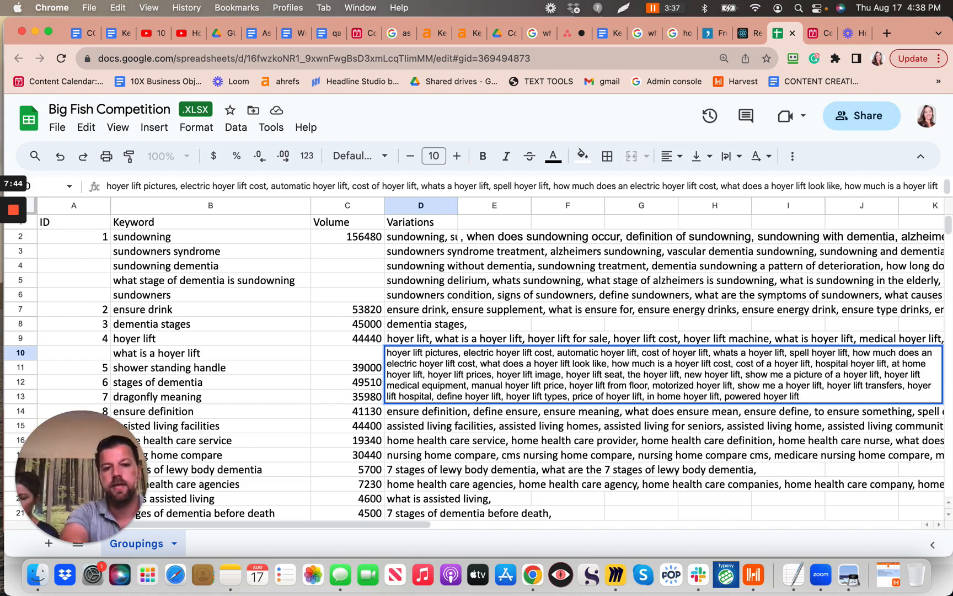
key("Return")
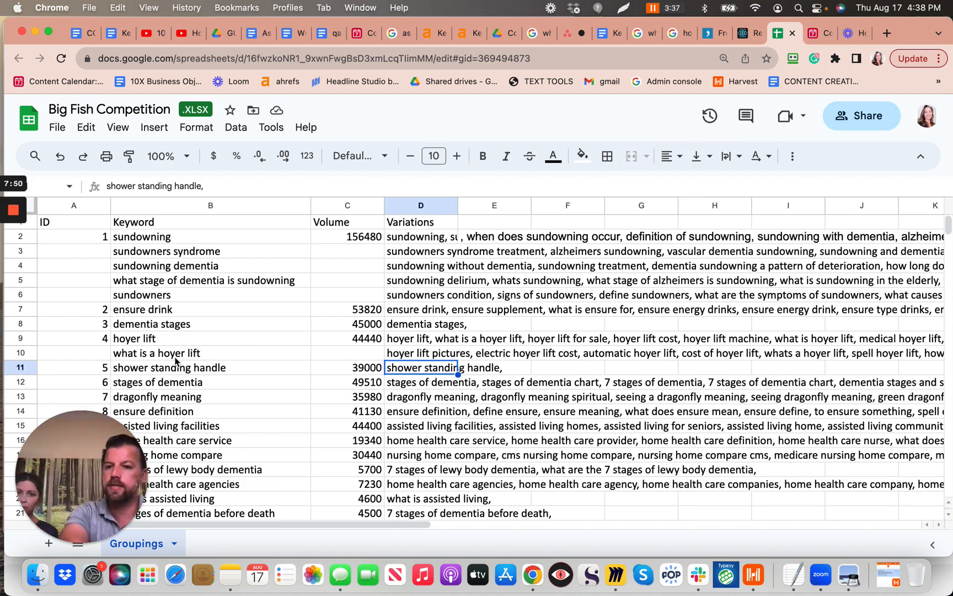
Examine the full variations of "shower standing handle" and "stages of dementia" to judge whether they need splitting
scroll(175, 360, "down", 2)
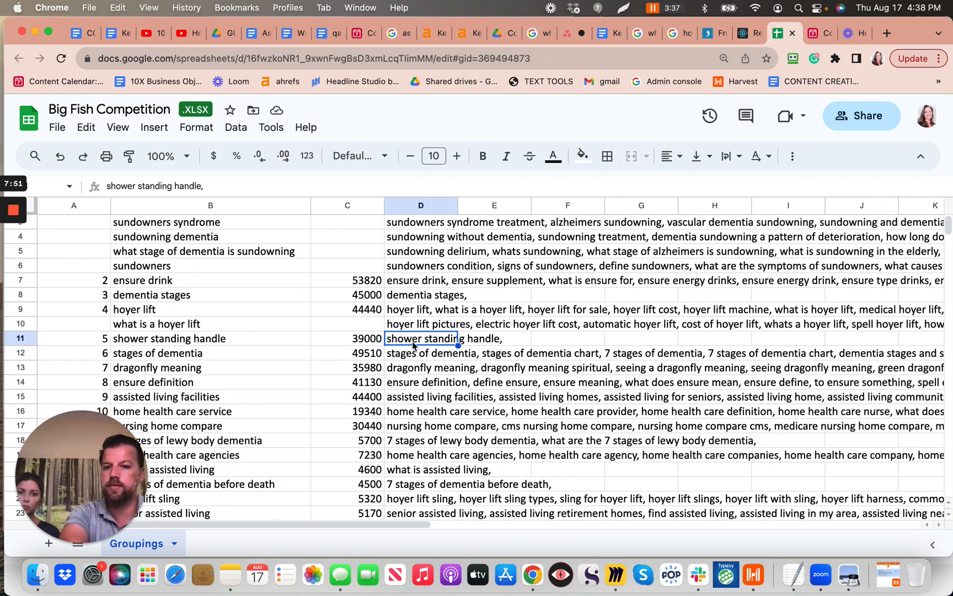
double_click(413, 344)
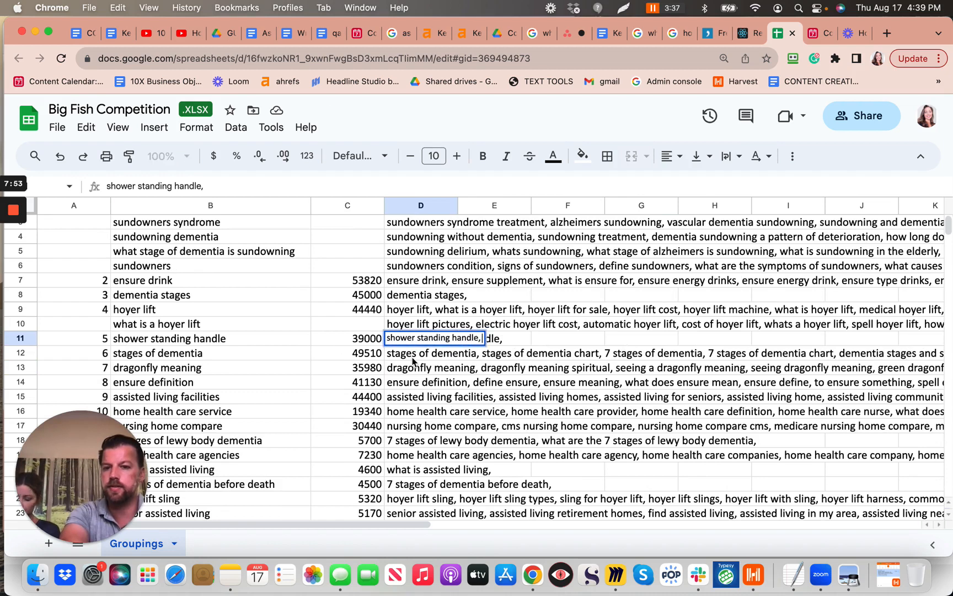
left_click(412, 359)
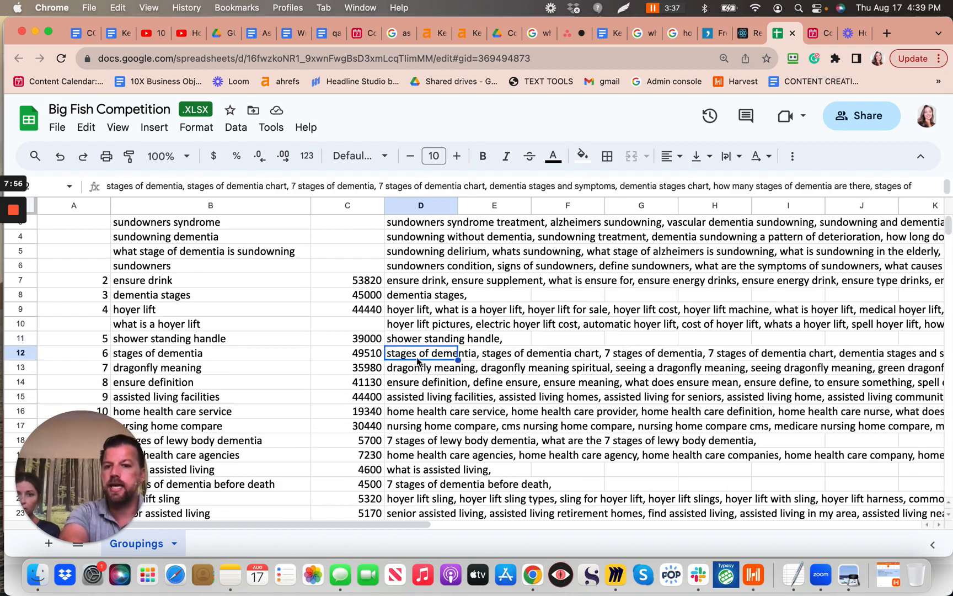
double_click(412, 359)
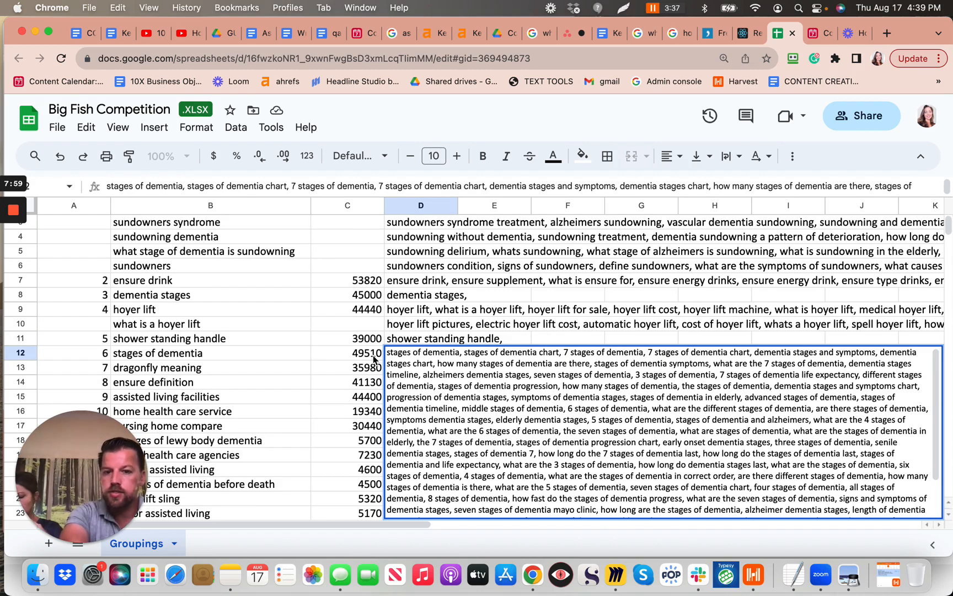
scroll(529, 417, "down", 3)
scroll(530, 417, "up", 3)
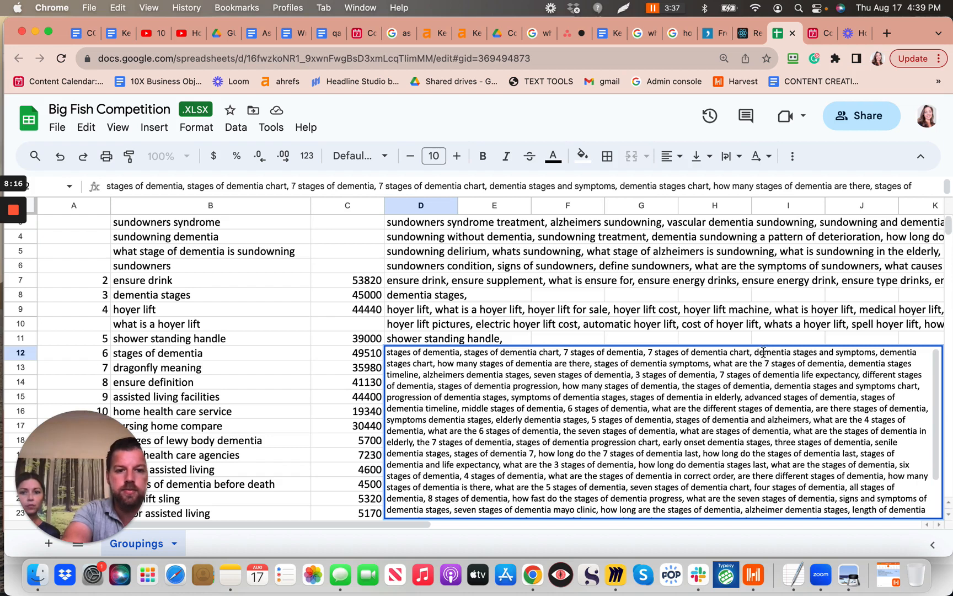
Insert a row below row 12 and copy "dementia stages and symptoms" from the D12 keyword list into B13
left_click_drag(756, 353, 876, 354)
key("super+c")
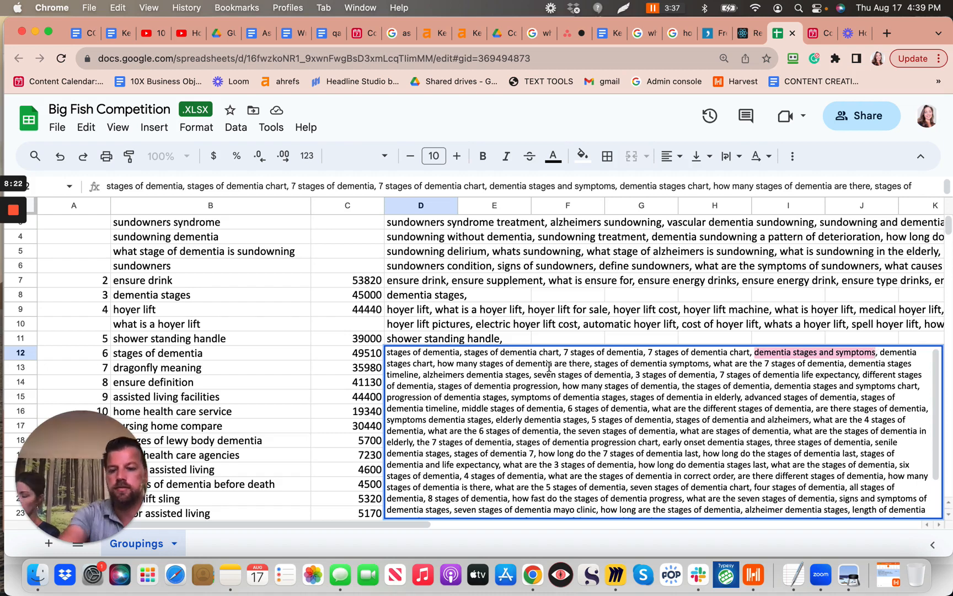
left_click(153, 356)
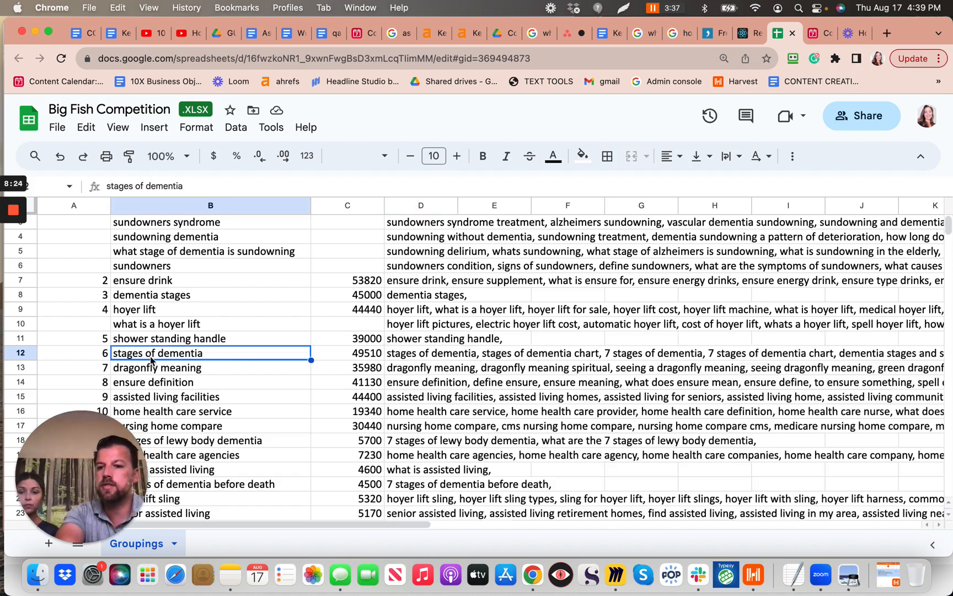
right_click(32, 353)
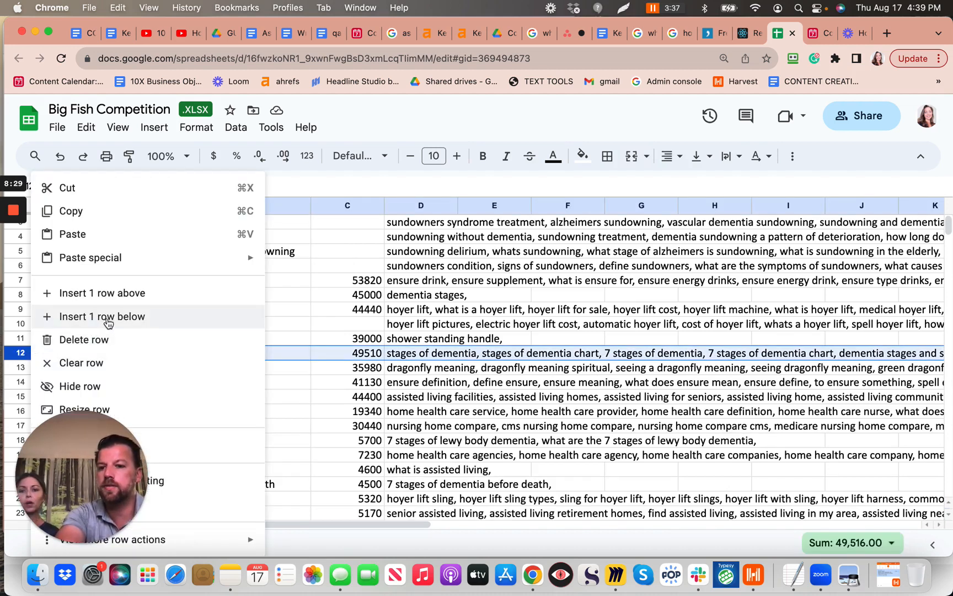
left_click(104, 316)
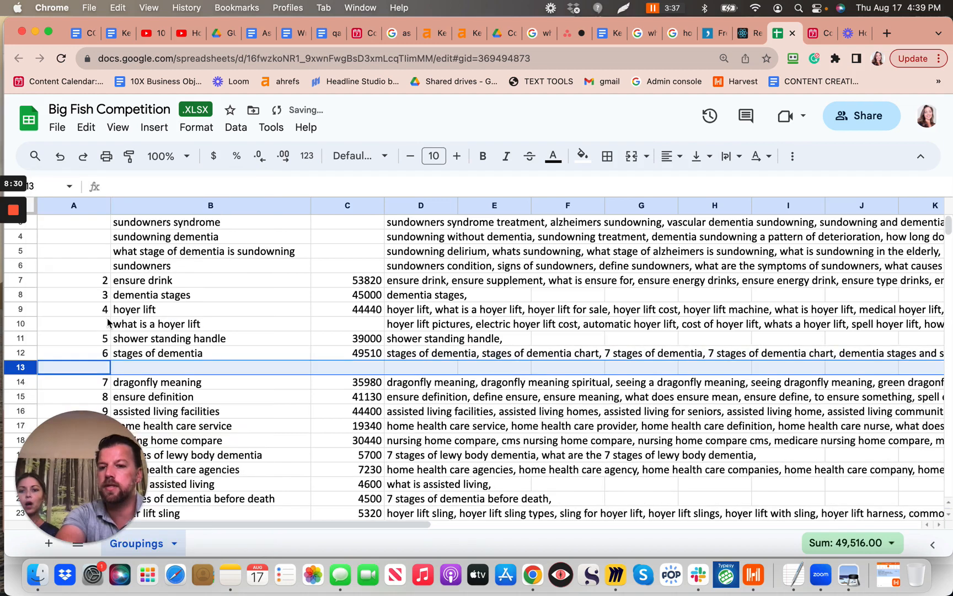
left_click(148, 367)
key("super+v")
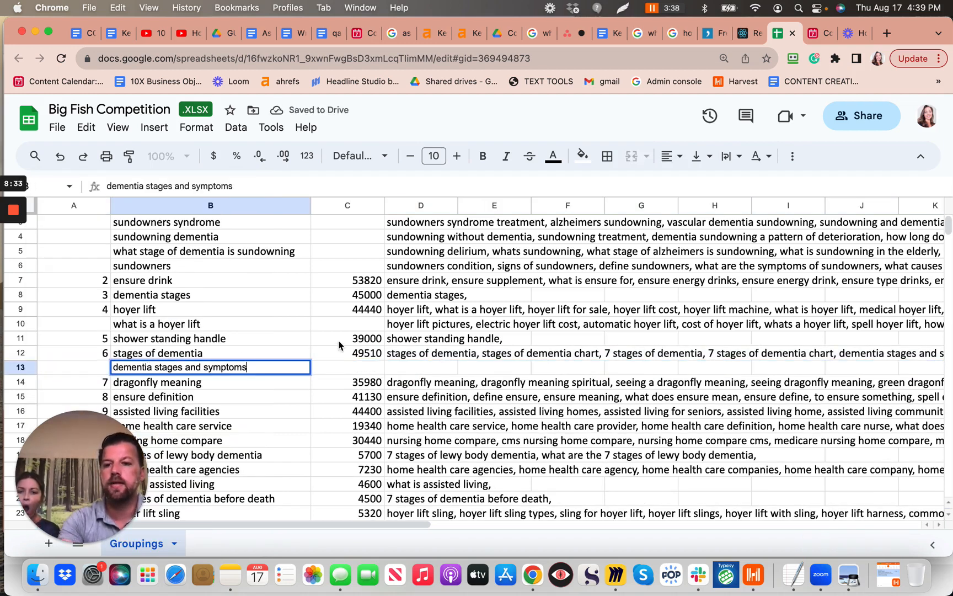
Move all D12 keywords from "dementia stages and symptoms chart" to the end of the list into D13
left_click(412, 355)
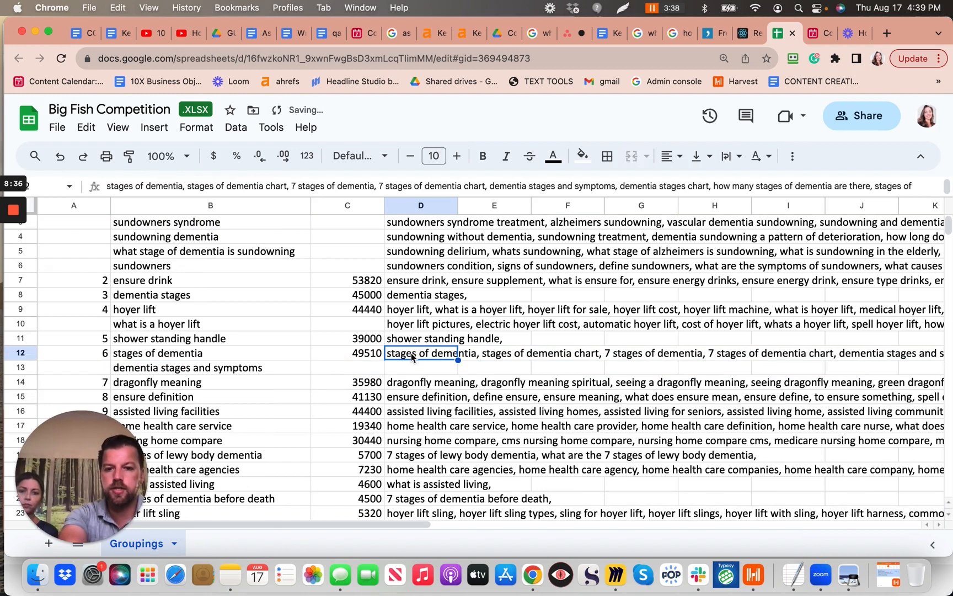
double_click(413, 355)
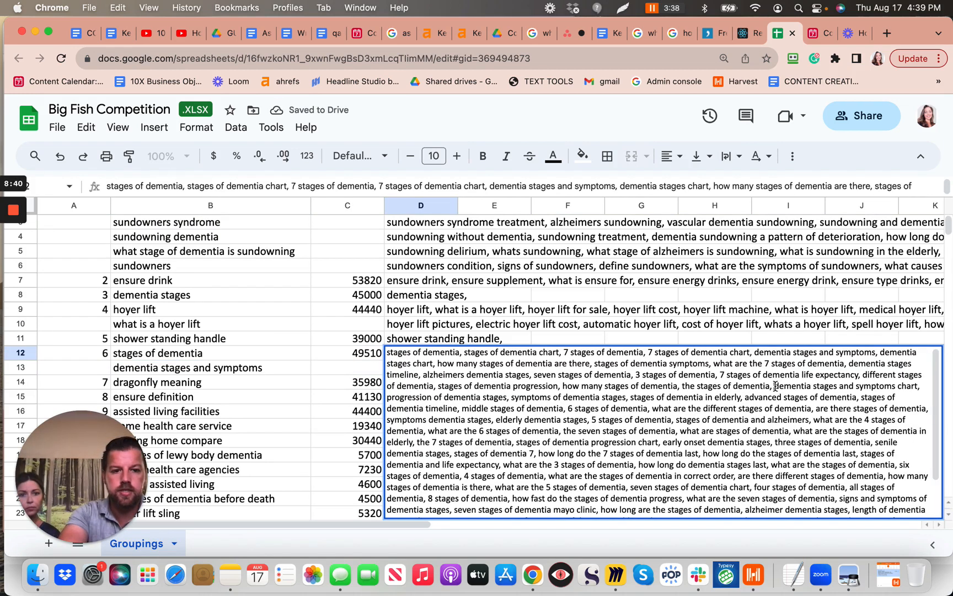
left_click_drag(776, 385, 902, 534)
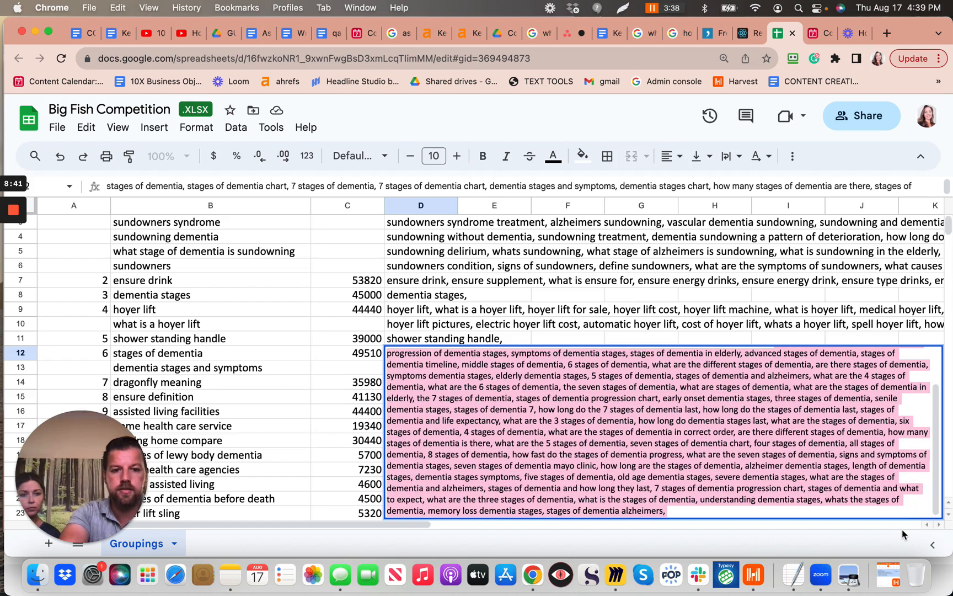
key("super+x")
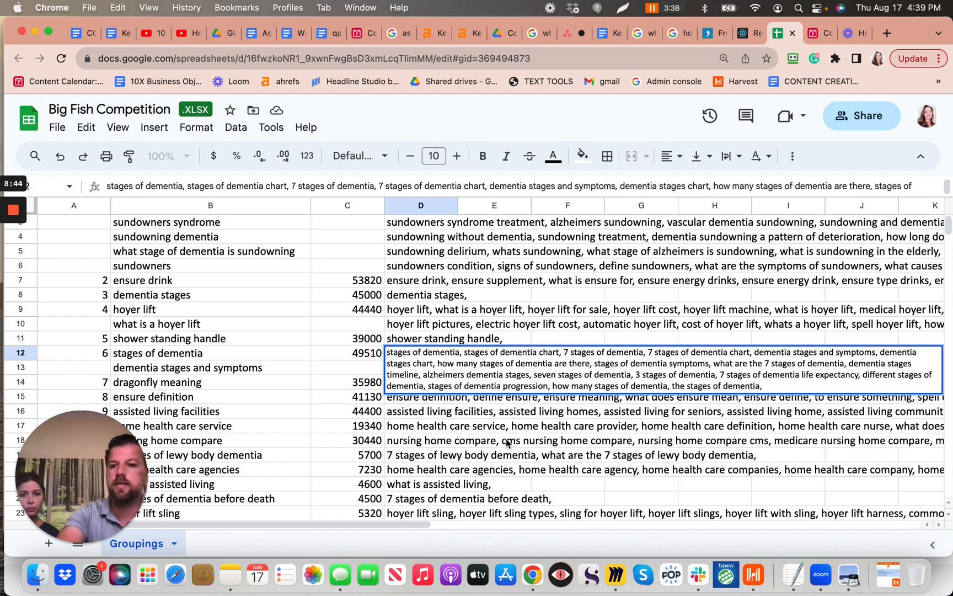
key("Return")
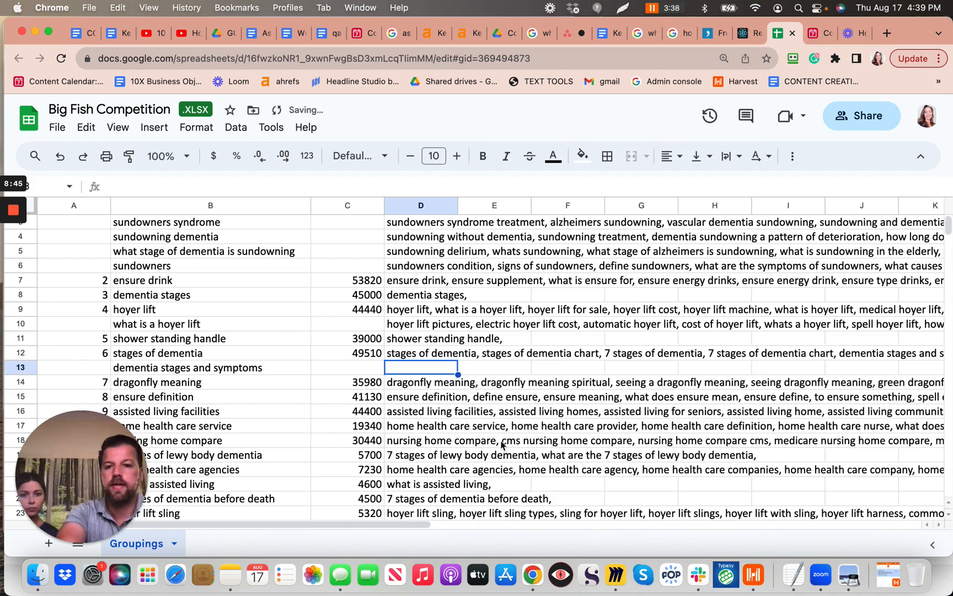
double_click(405, 368)
key("super+v")
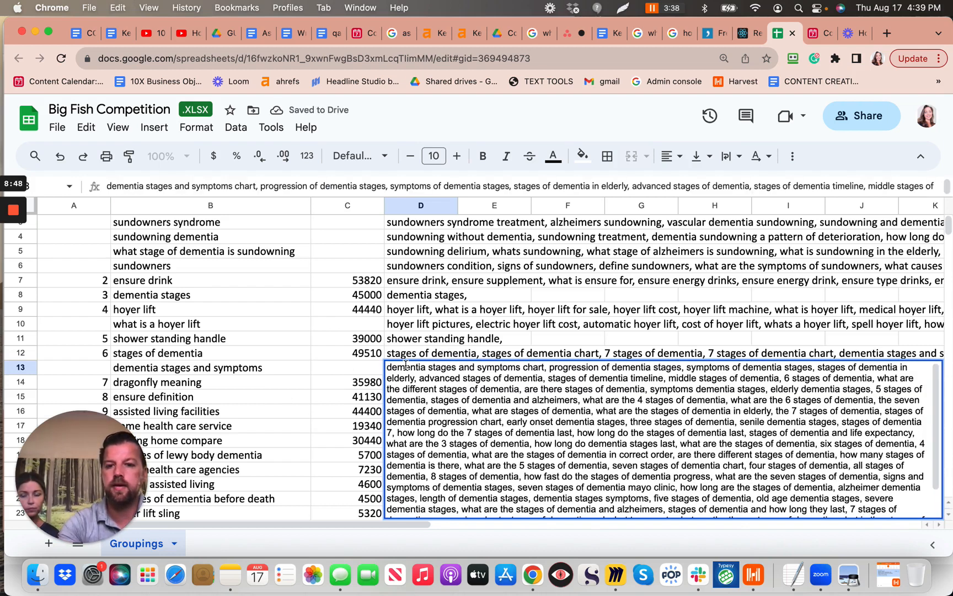
left_click(352, 369)
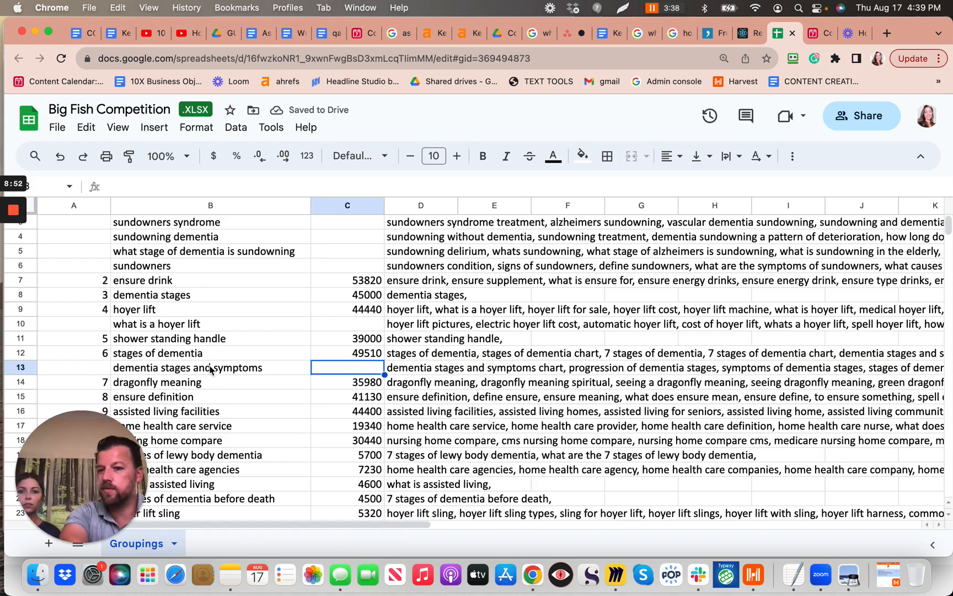
Review the shortened keyword list for "stages of dementia" in D12
left_click(398, 357)
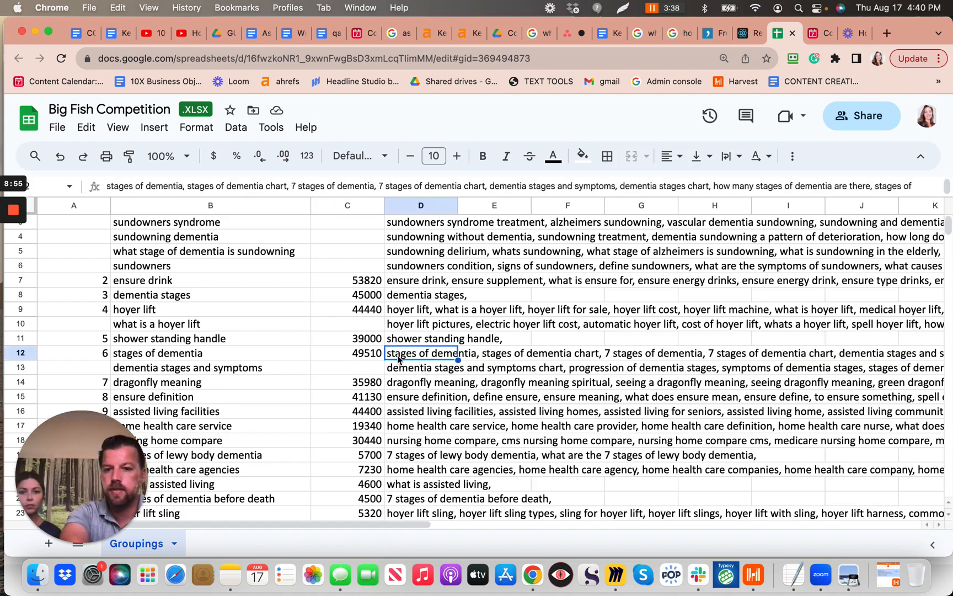
double_click(398, 357)
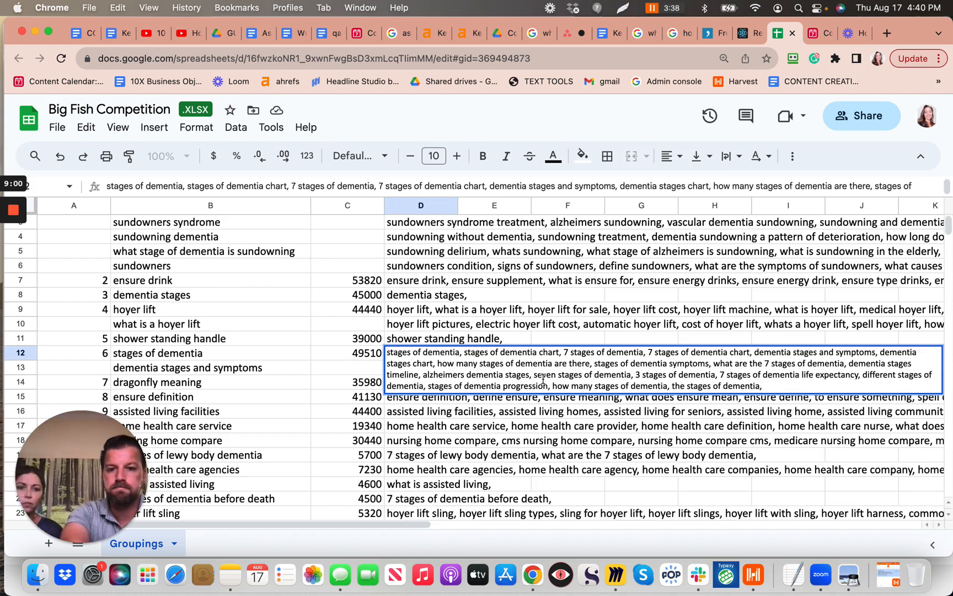
left_click(315, 358)
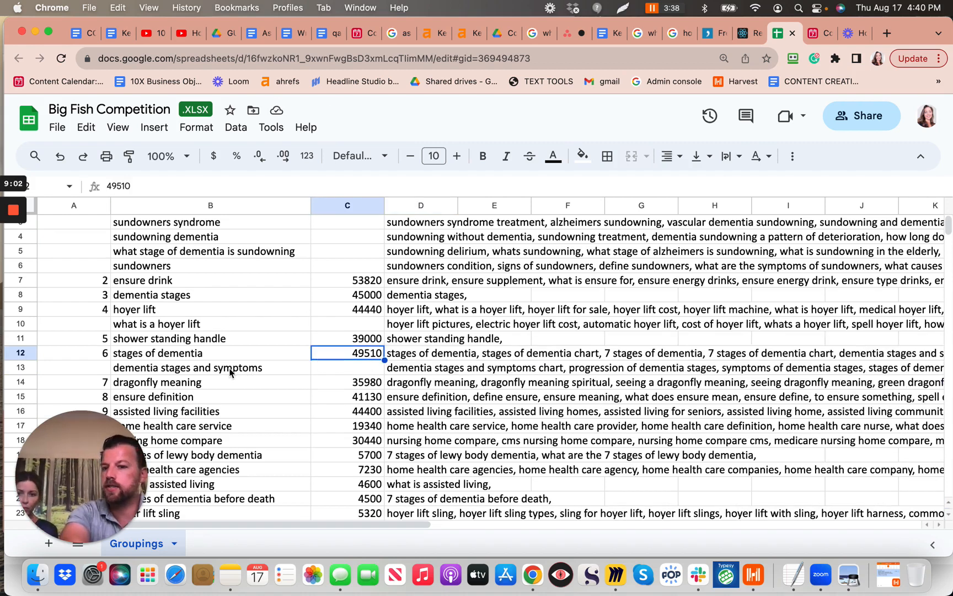
Examine the full keyword lists for "dragonfly meaning", "ensure definition" and "assisted living facilities" in D14 to D16
left_click(223, 368)
scroll(224, 372, "down", 2)
scroll(224, 372, "down", 2)
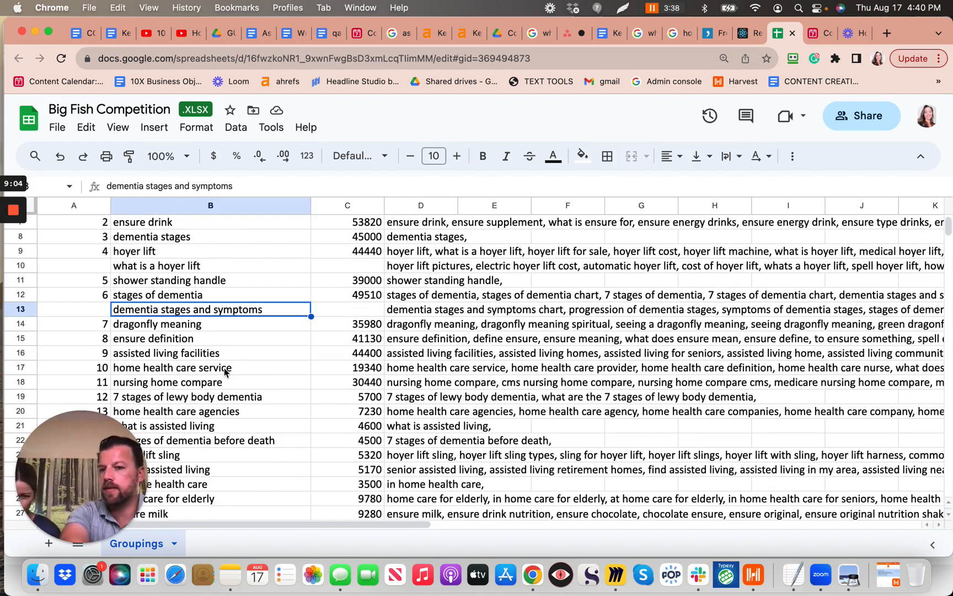
left_click(224, 327)
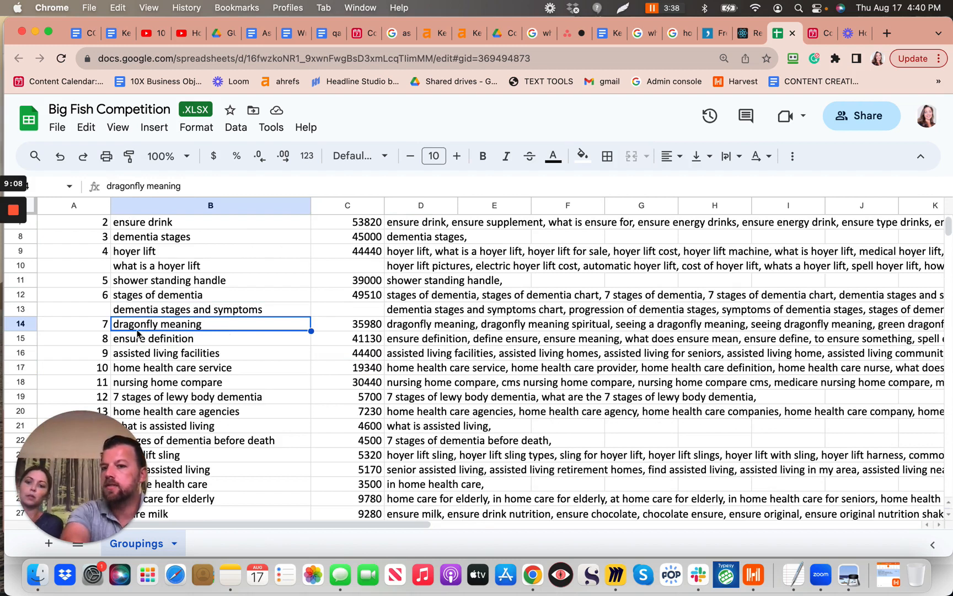
left_click(396, 327)
double_click(395, 325)
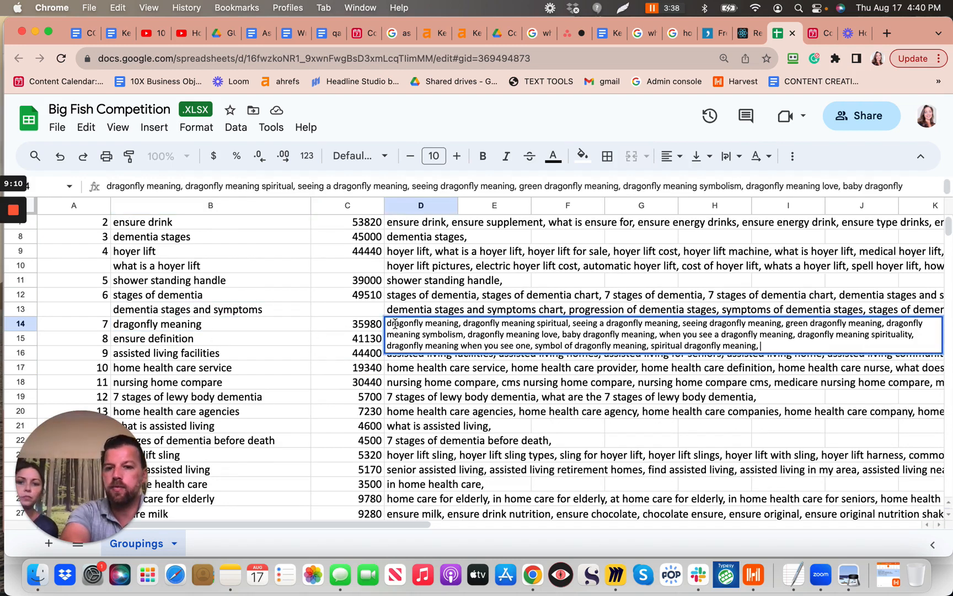
left_click(353, 329)
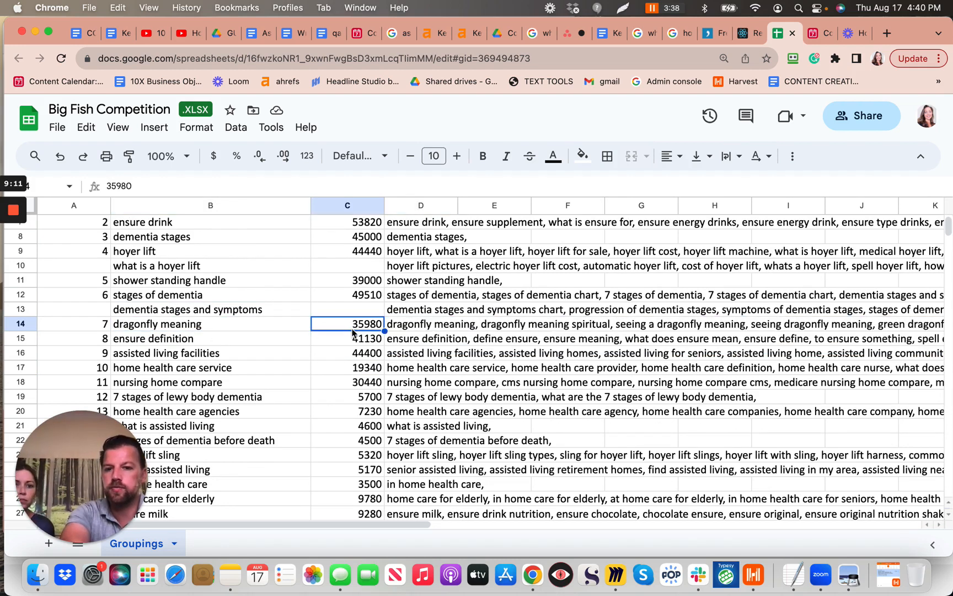
double_click(412, 340)
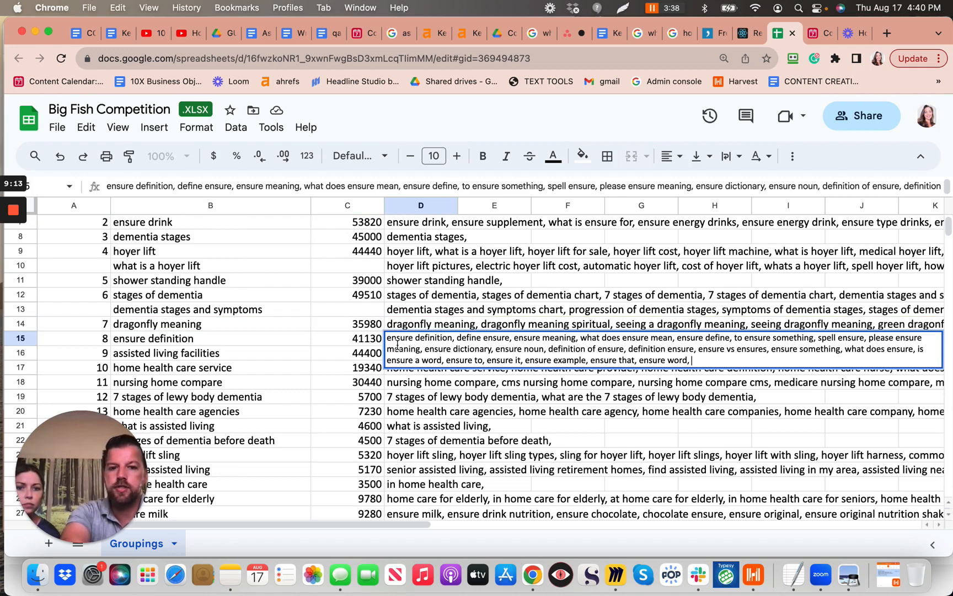
left_click(371, 356)
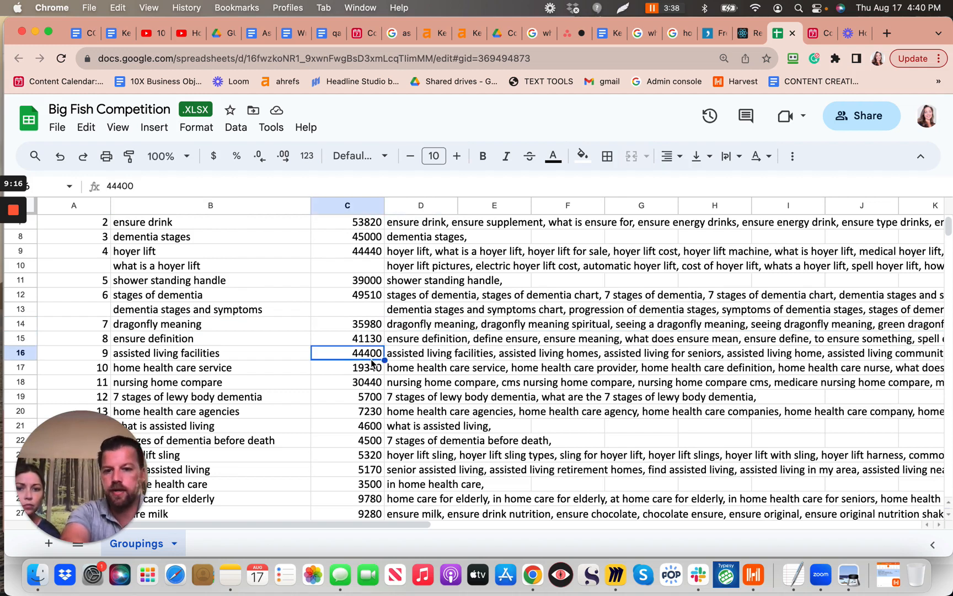
double_click(409, 357)
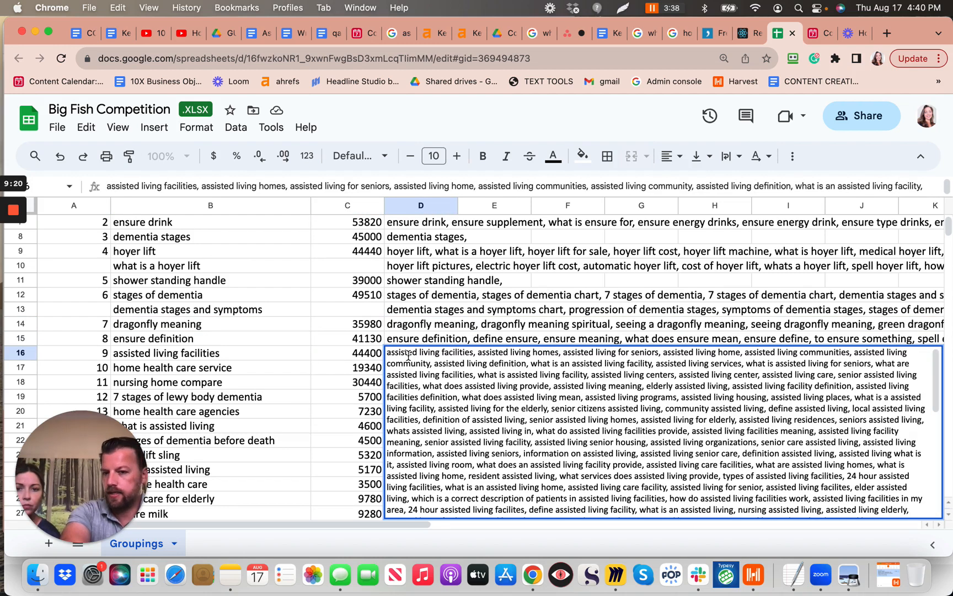
left_click(306, 355)
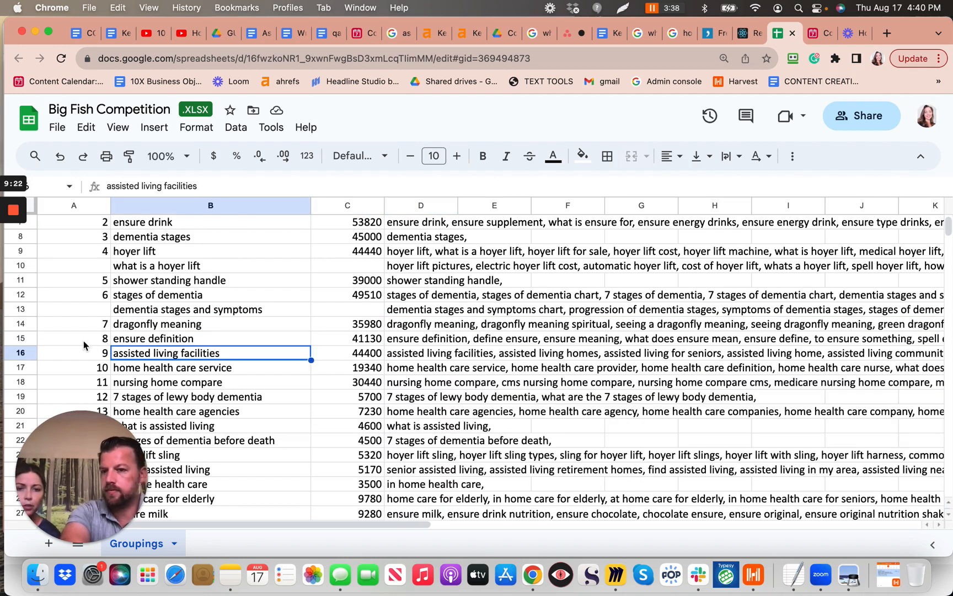
Read through the "dragonfly meaning" and "ensure definition" keyword lists in D14 and D15 again
left_click(42, 338)
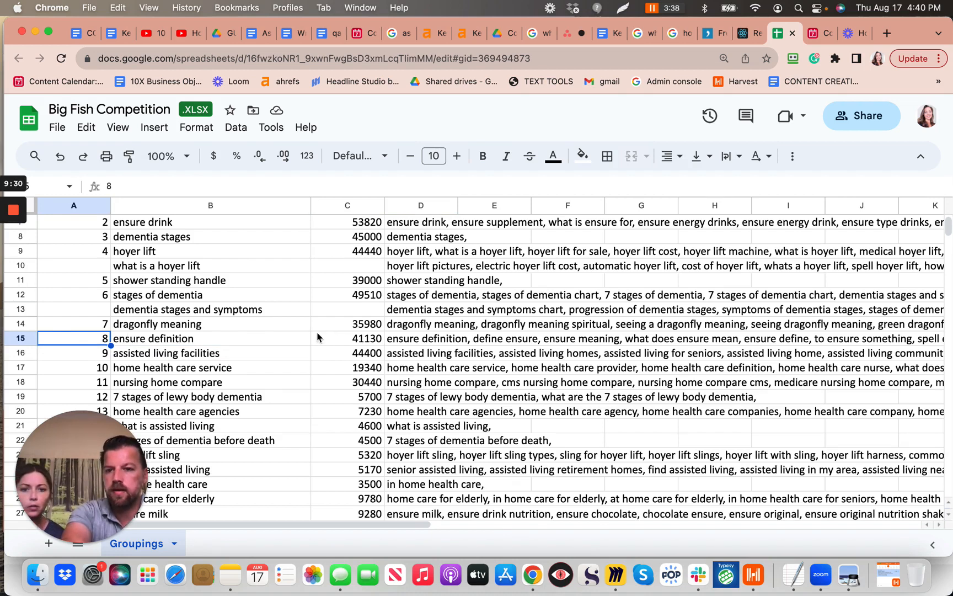
left_click(243, 322)
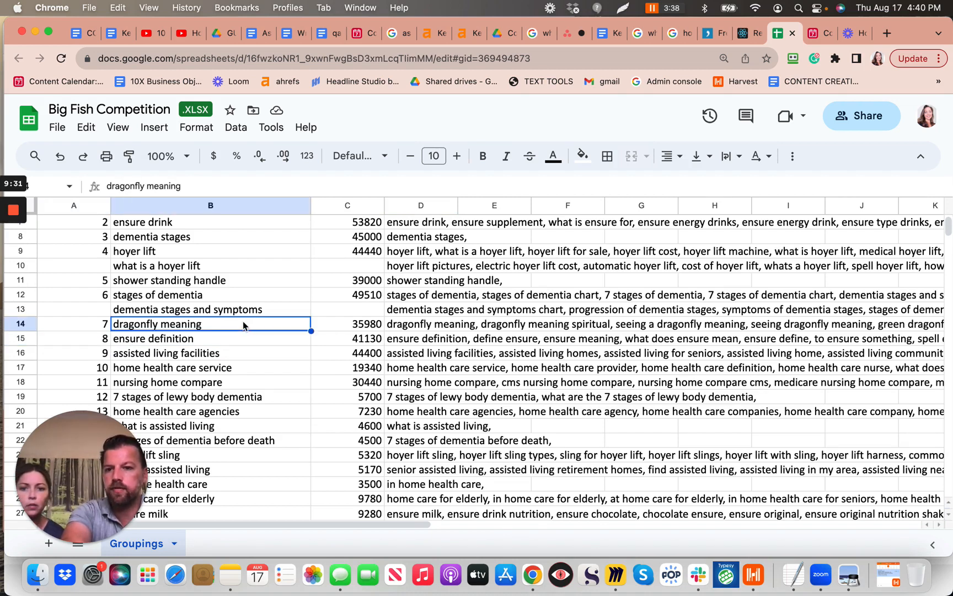
left_click(391, 325)
key("Return")
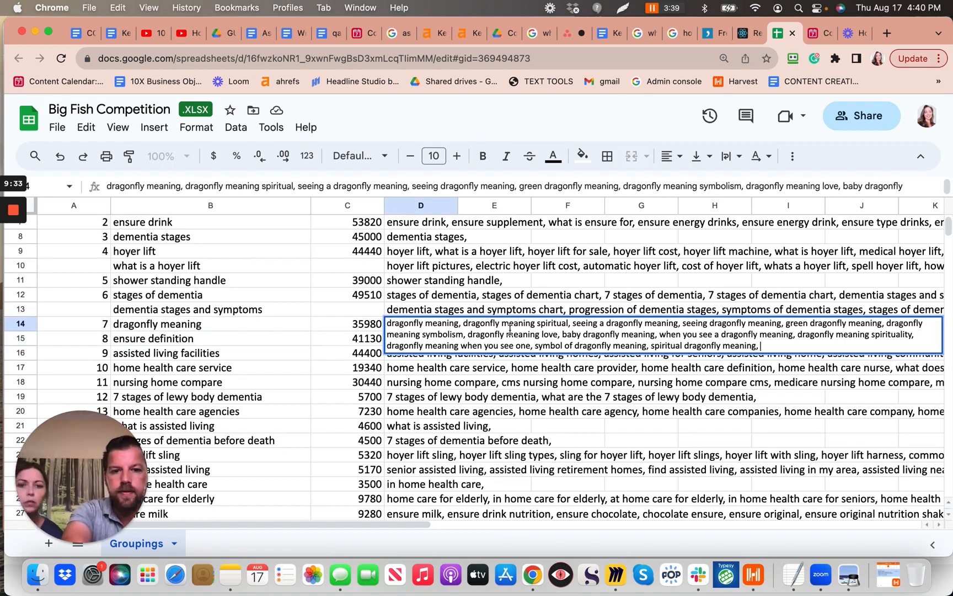
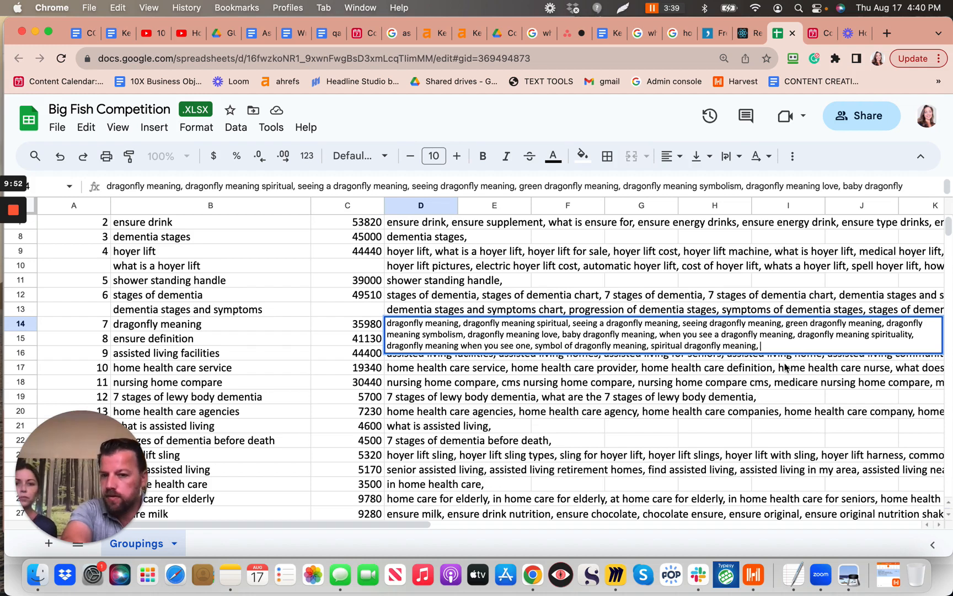
left_click(436, 354)
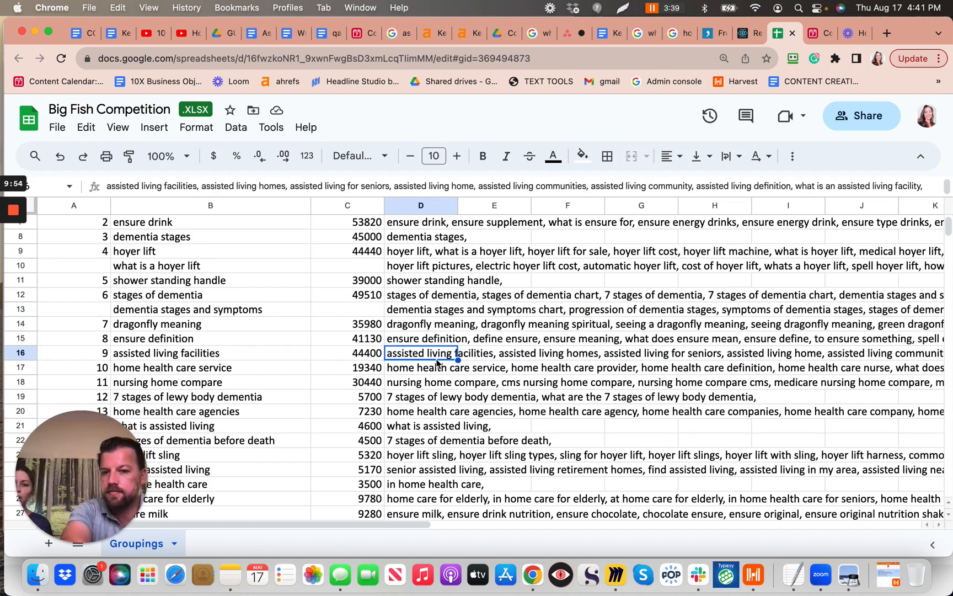
left_click(403, 343)
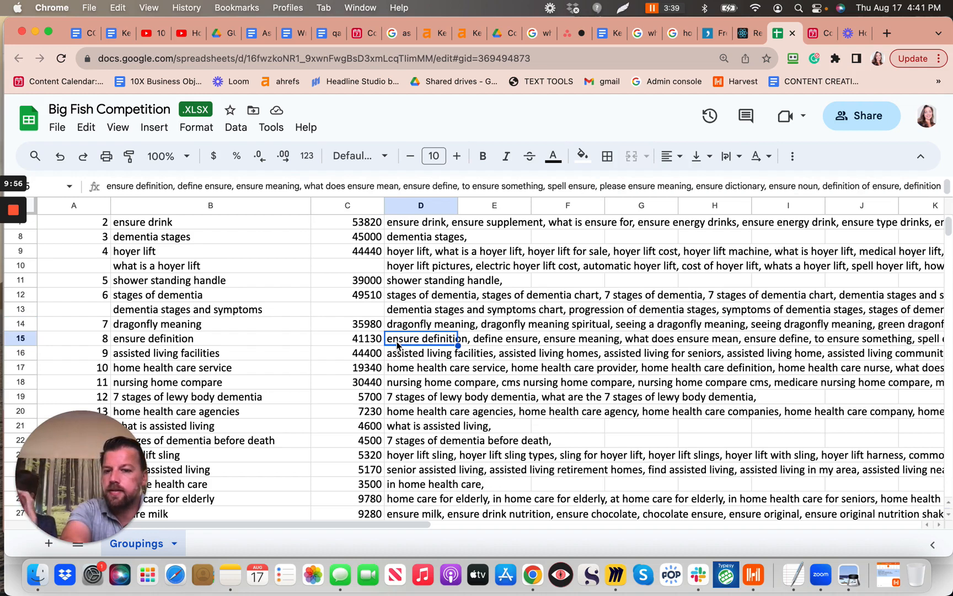
double_click(397, 346)
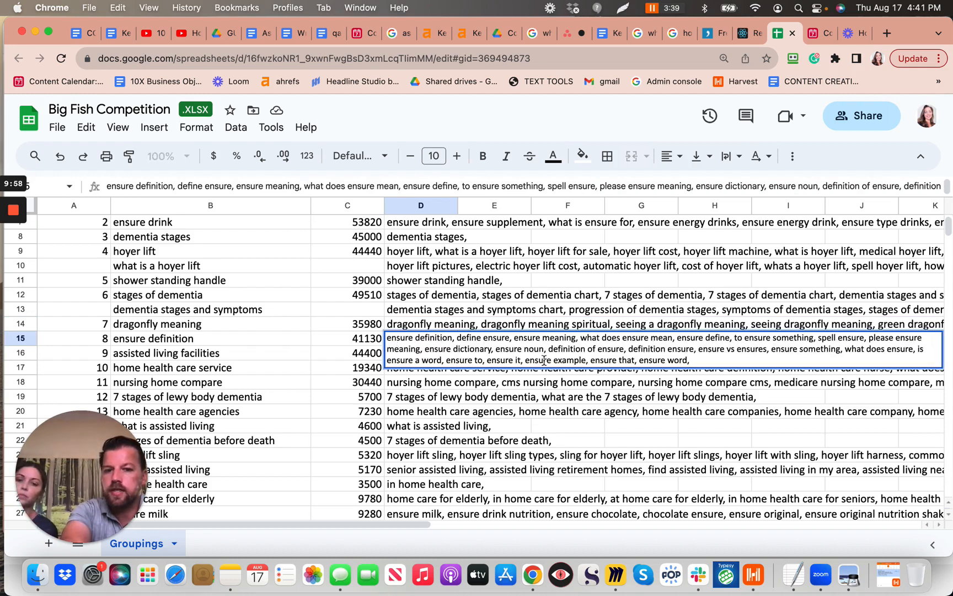
left_click(541, 385)
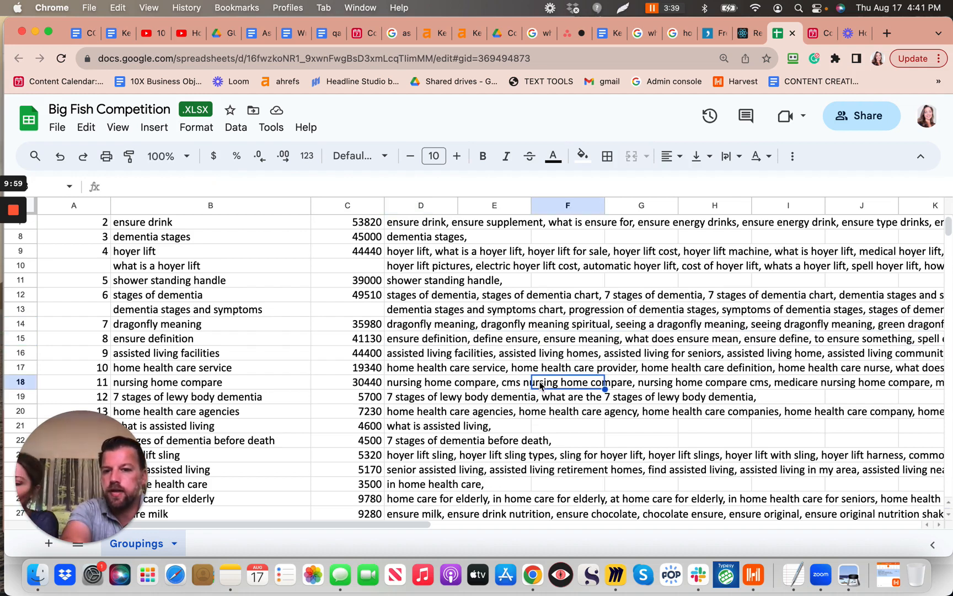
Remove every keyword after "what does assisted living mean" from the "assisted living facilities" list in D16
double_click(403, 352)
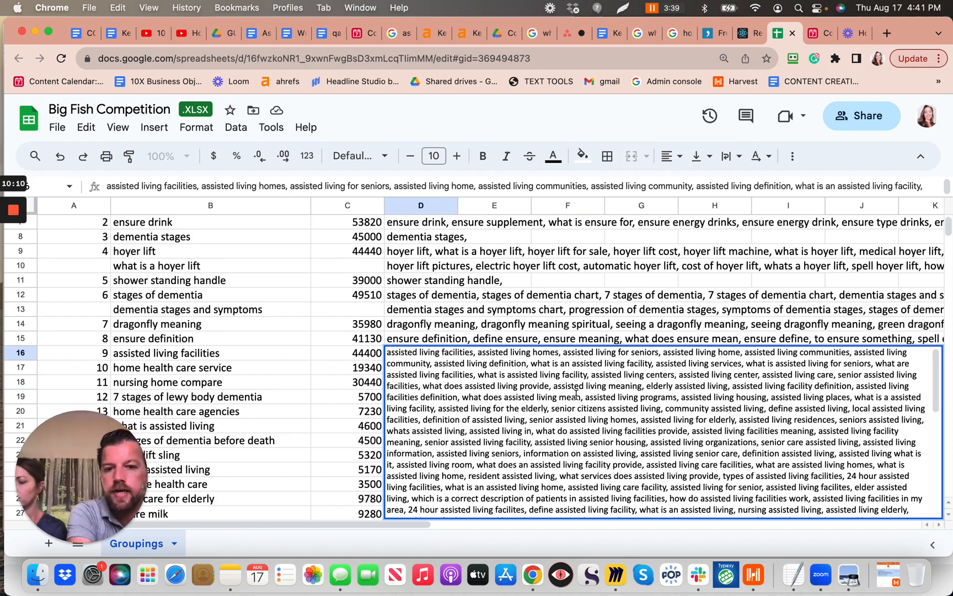
scroll(574, 390, "down", 2)
scroll(574, 390, "up", 3)
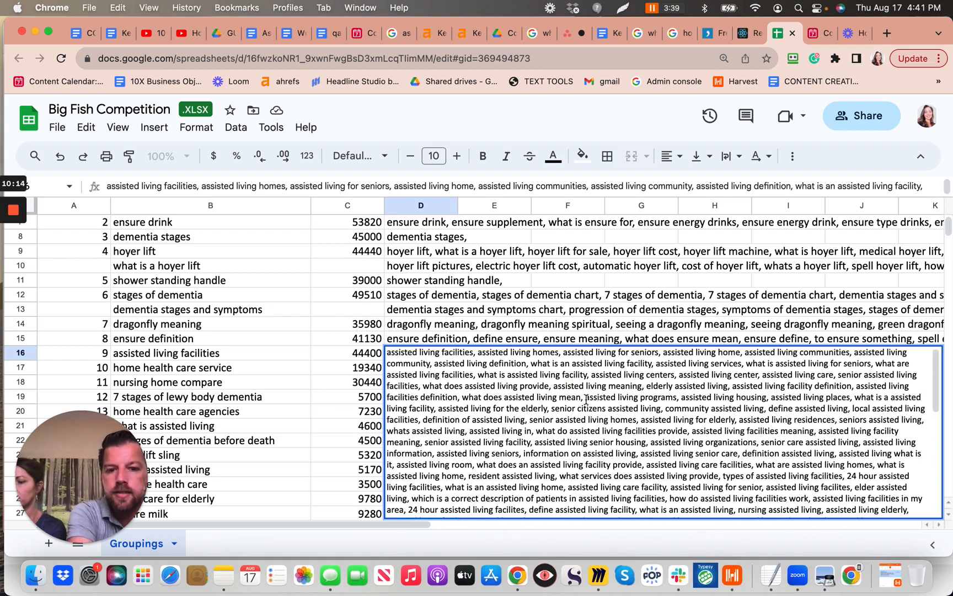
left_click_drag(585, 398, 694, 536)
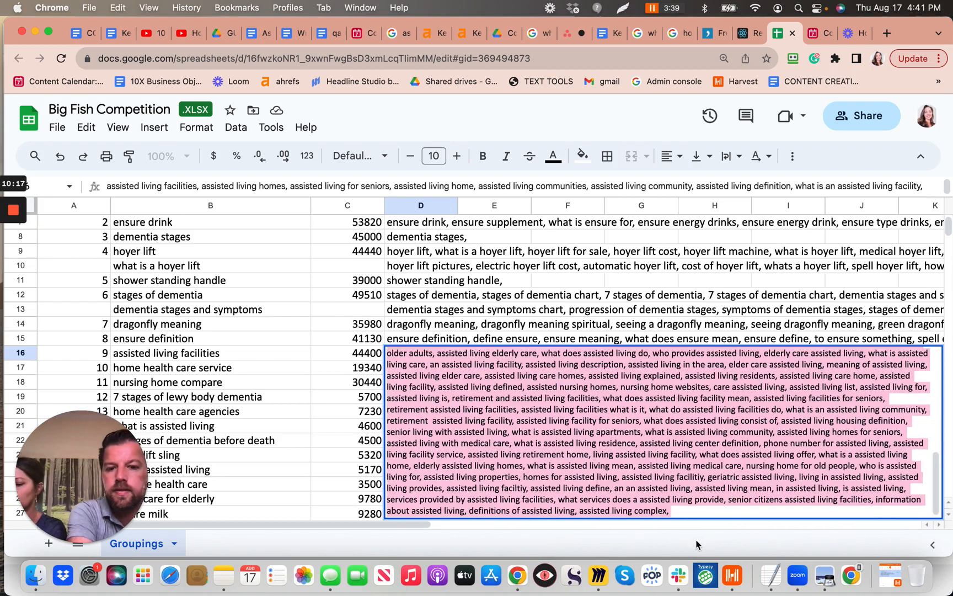
key("BackSpace")
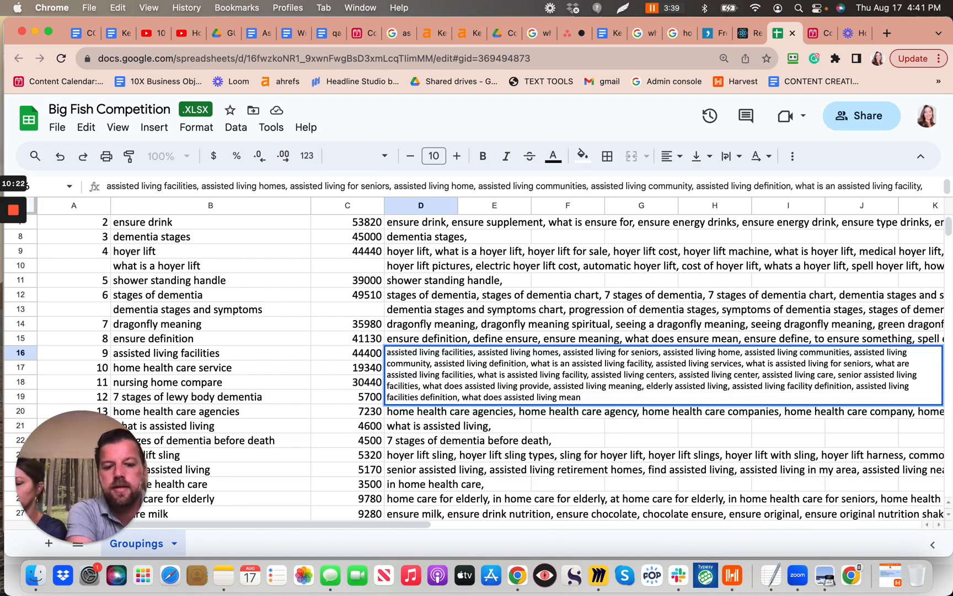
Paste the keywords taken out of the "assisted living facilities" list into cell E17
key("Return")
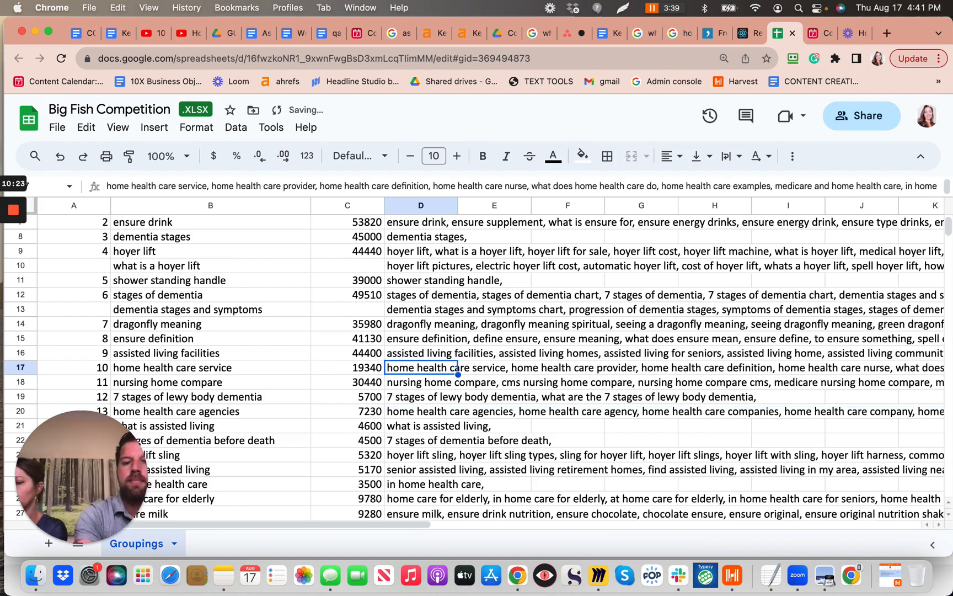
key("Right")
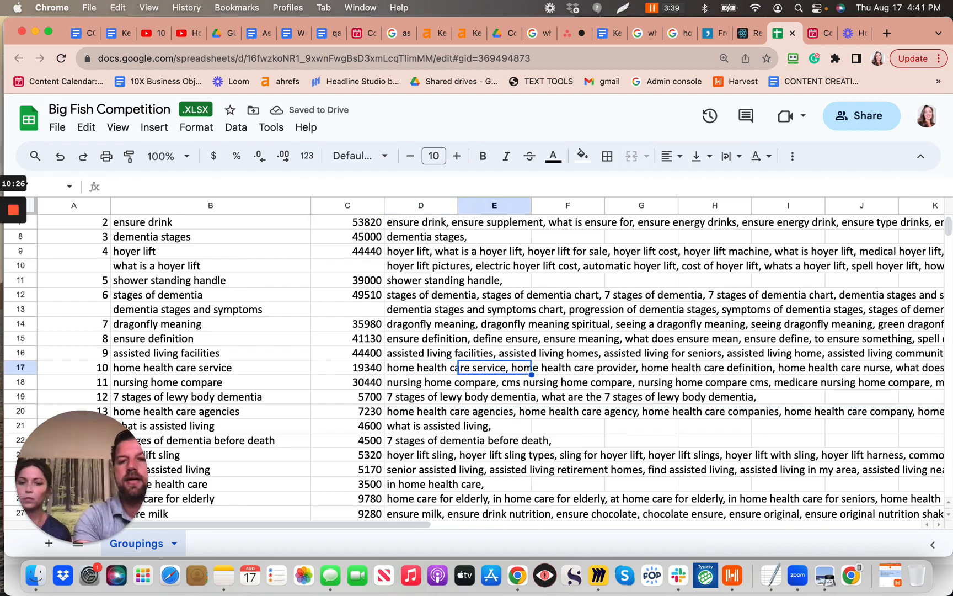
key("super+v")
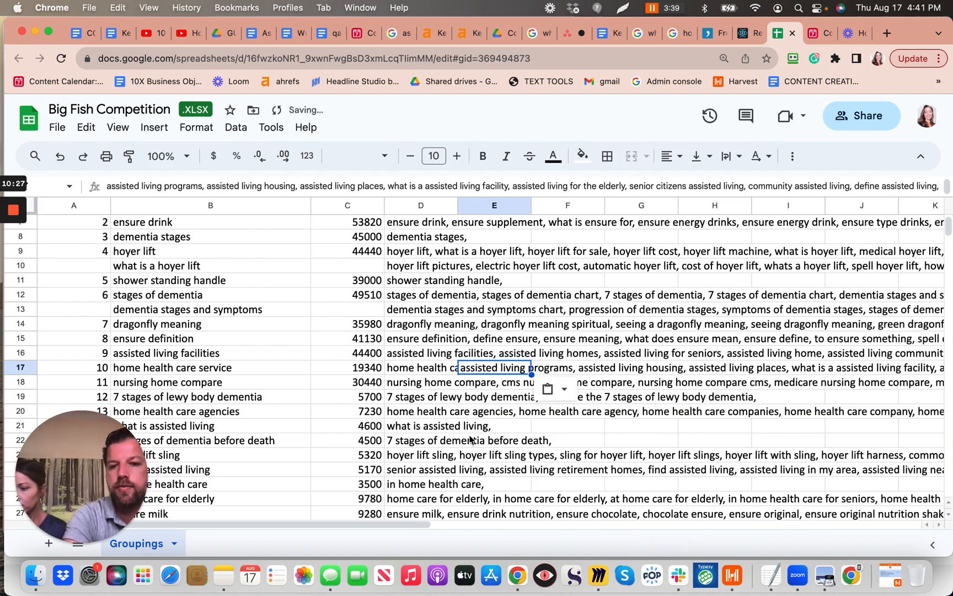
Read through the full "nursing home compare" keyword list in D18 to judge where it can be split
left_click(411, 386)
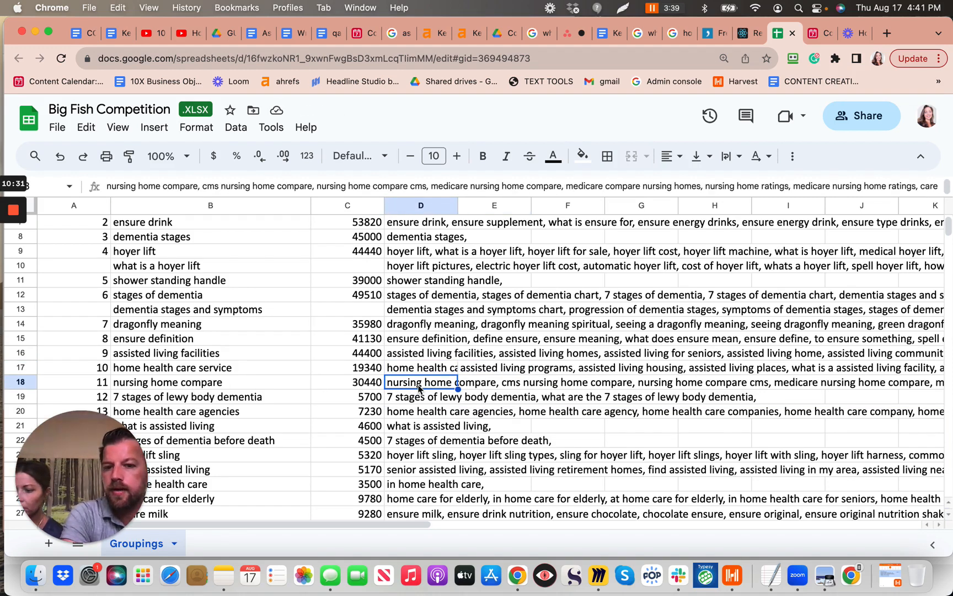
double_click(418, 383)
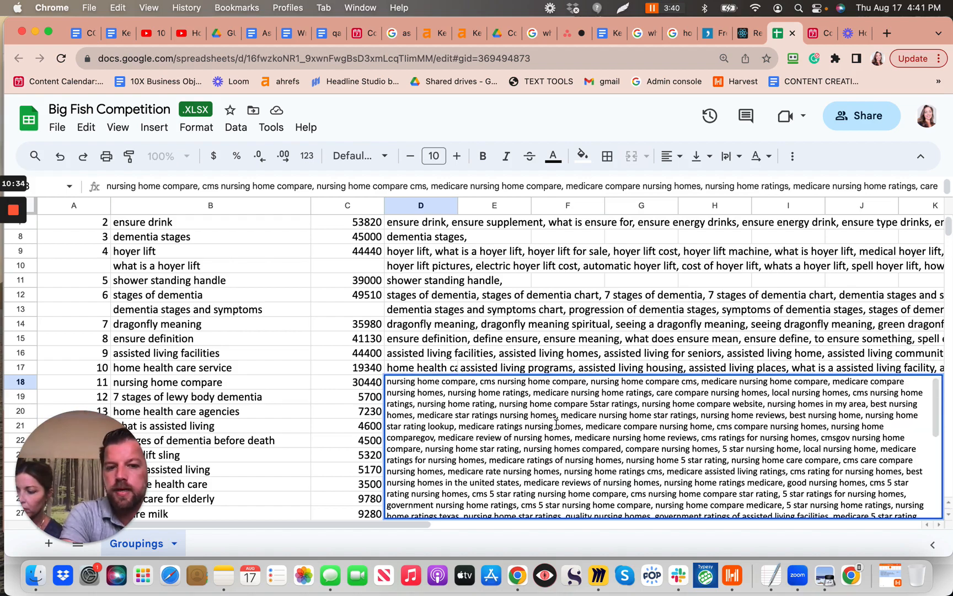
scroll(555, 425, "down", 5)
scroll(556, 423, "up", 10)
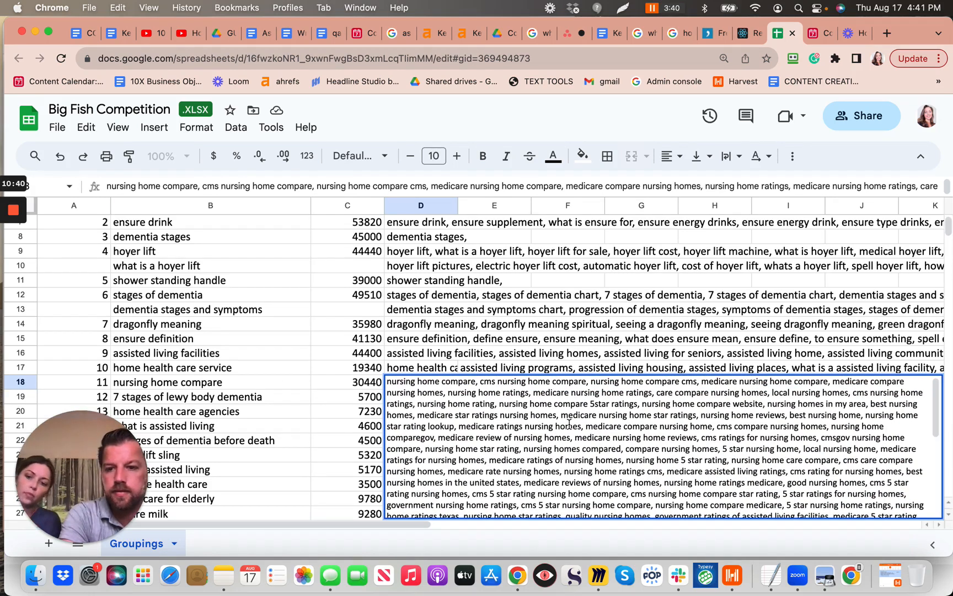
scroll(552, 434, "down", 10)
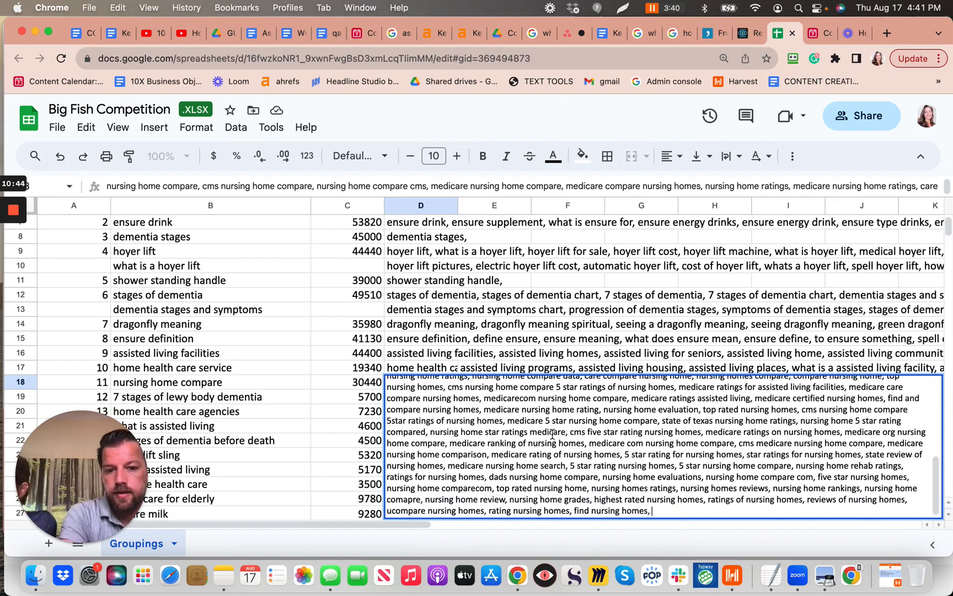
scroll(552, 434, "up", 10)
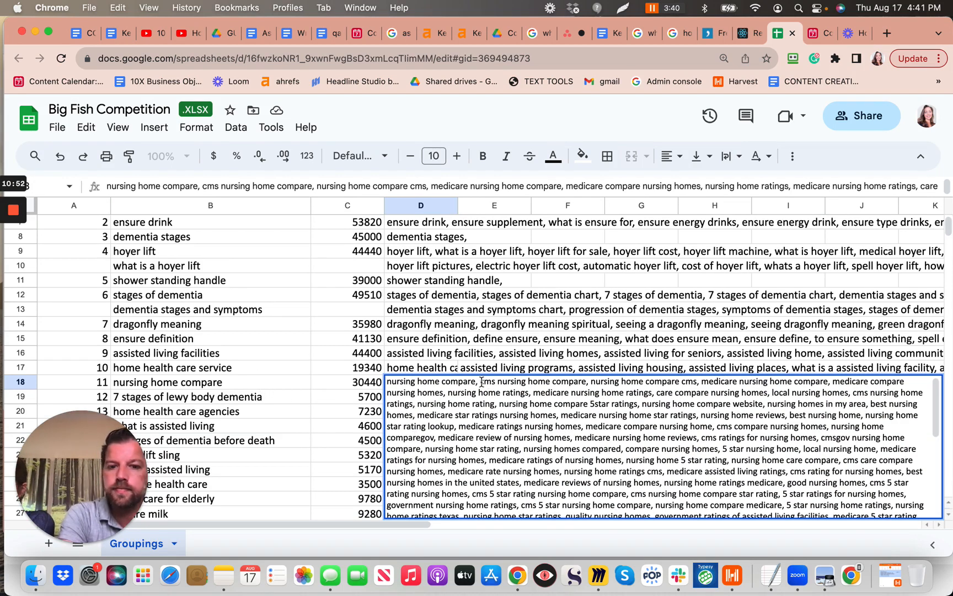
left_click(703, 382)
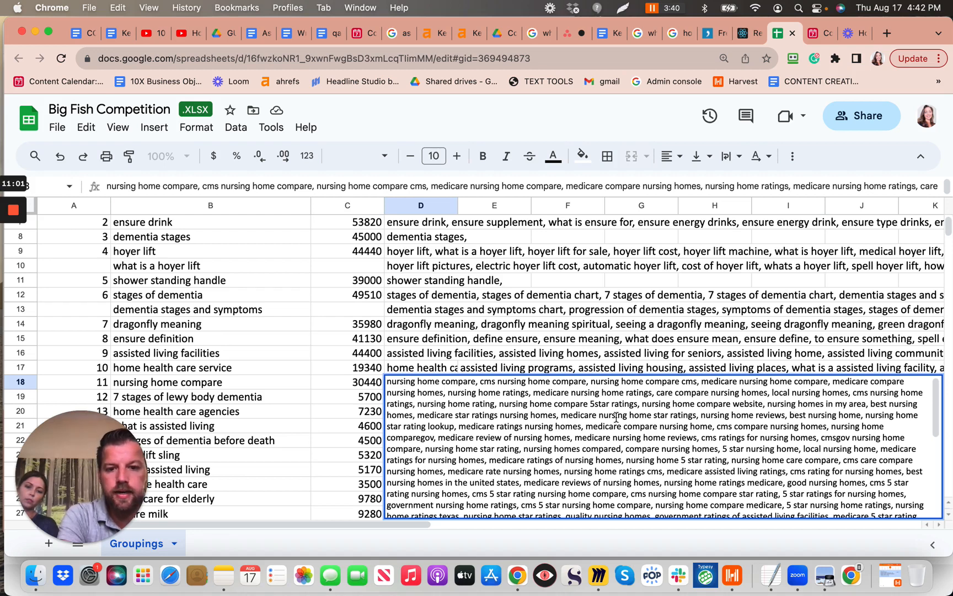
scroll(606, 418, "down", 2)
scroll(607, 417, "down", 1)
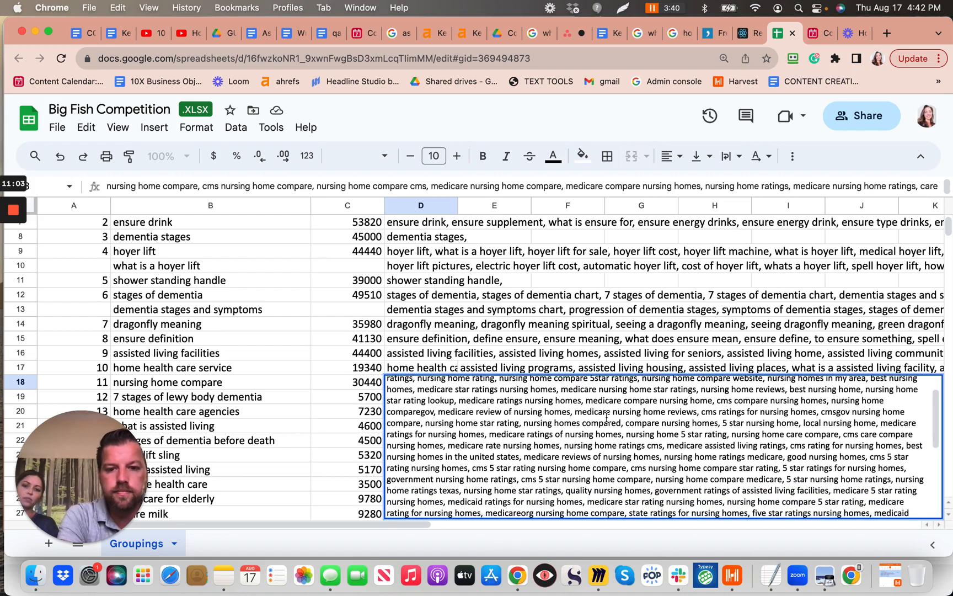
scroll(606, 418, "down", 4)
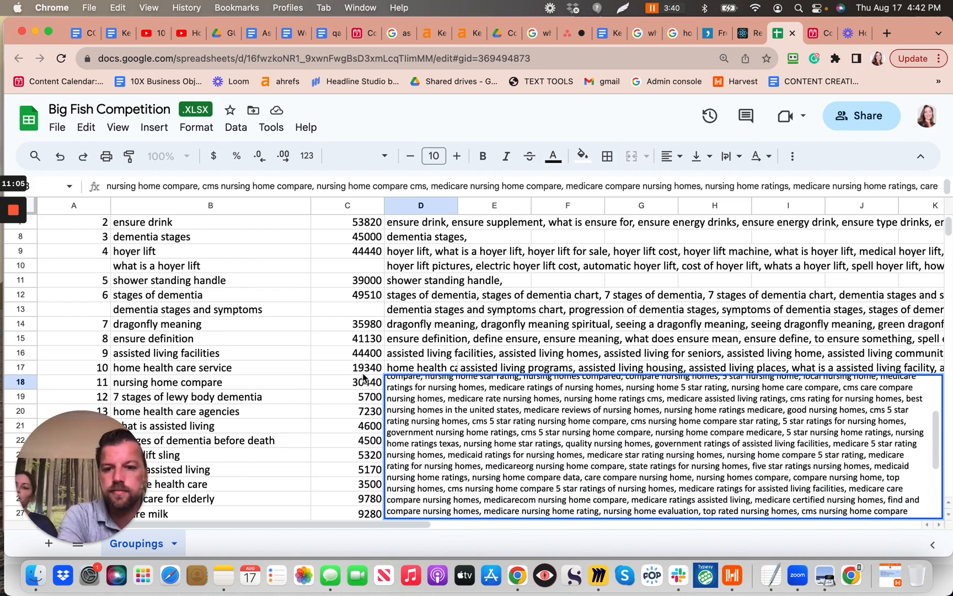
scroll(600, 453, "up", 4)
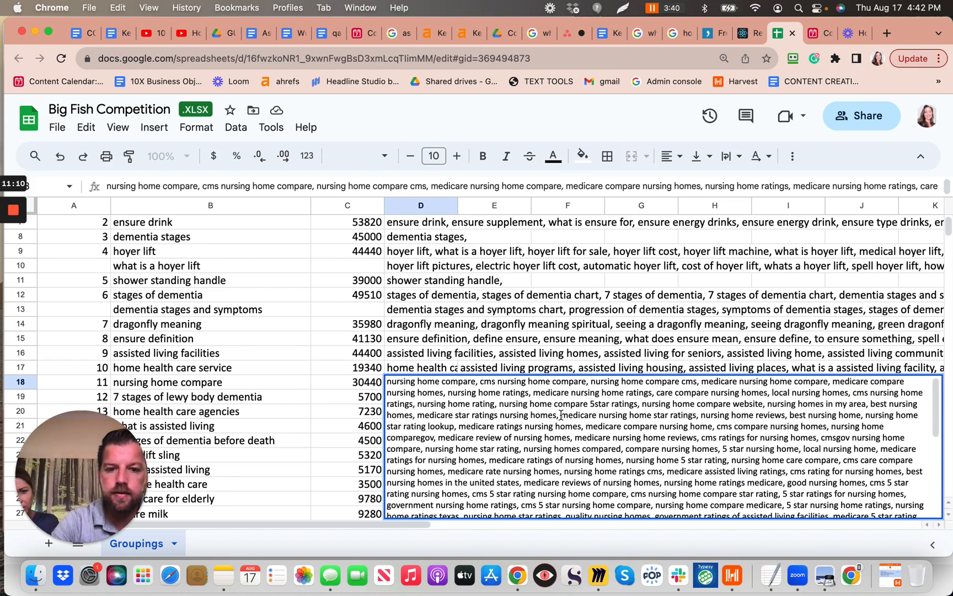
Remove every keyword after "medicare star ratings nursing homes" from the "nursing home compare" list in D18
left_click_drag(561, 414, 694, 577)
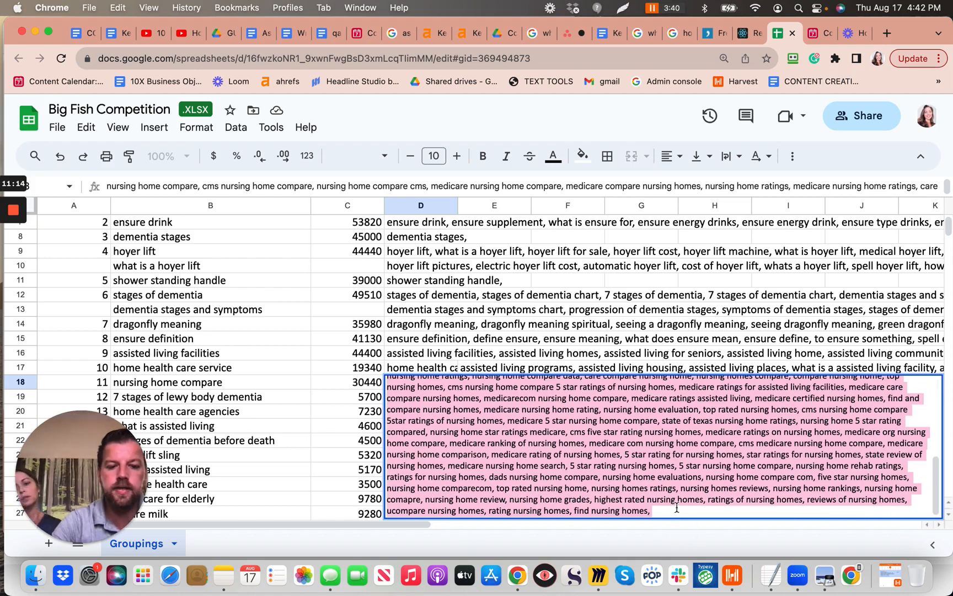
key("BackSpace")
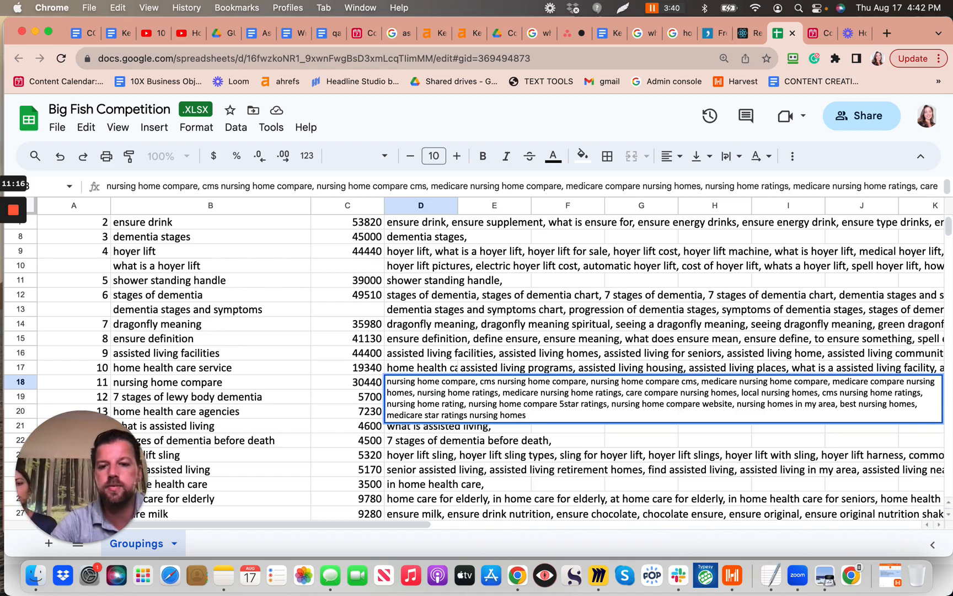
key("Return")
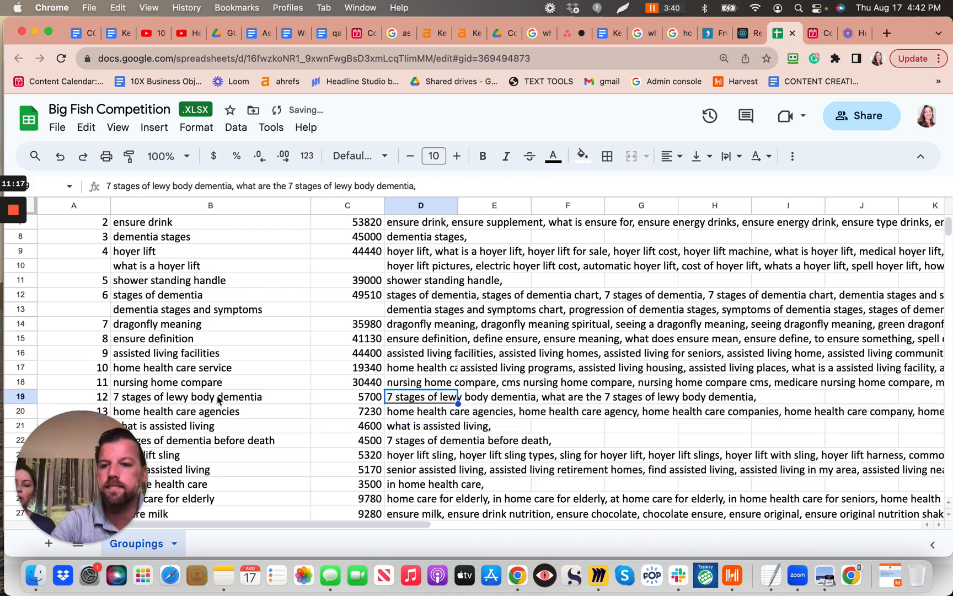
Check the length of the keyword lists for "7 stages of lewy body dementia" and "home health care agencies" in D19 and D20
double_click(397, 395)
left_click(409, 418)
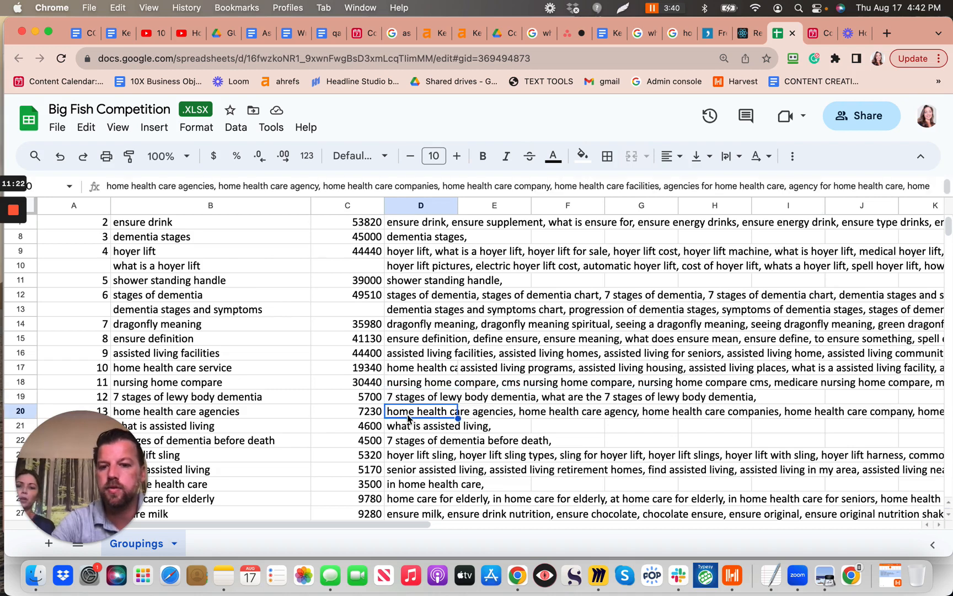
double_click(407, 417)
left_click(452, 456)
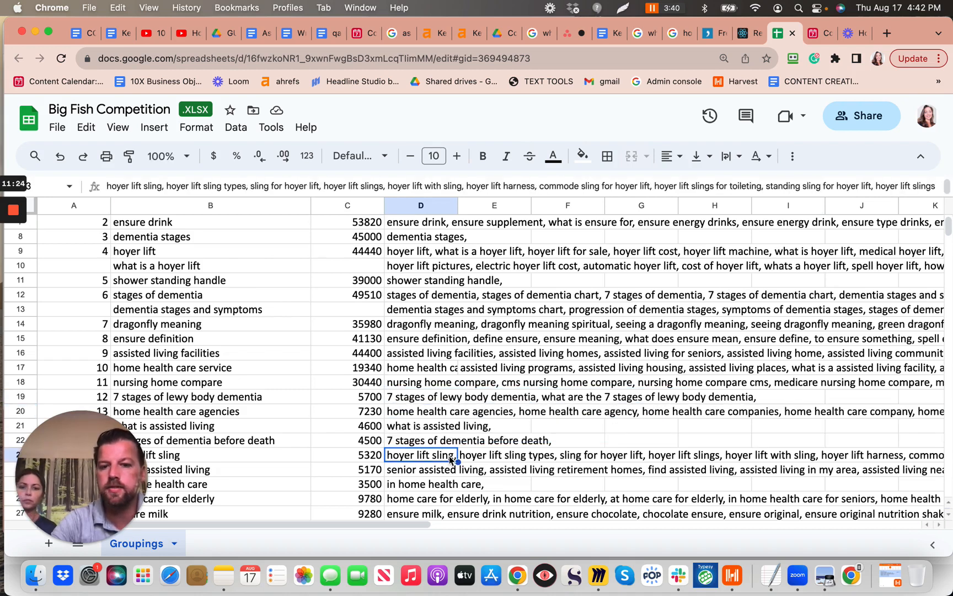
left_click(418, 444)
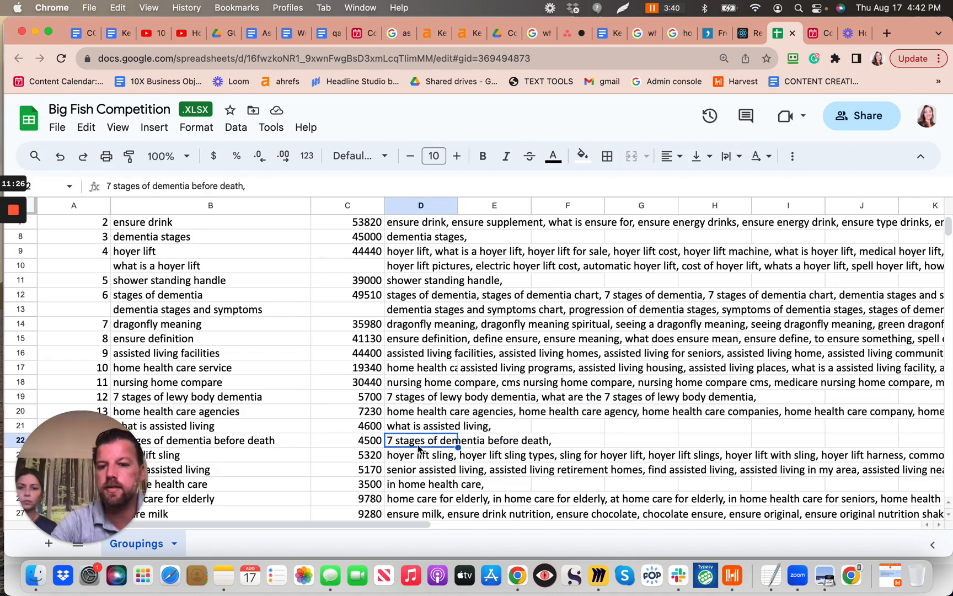
Examine the full keyword lists for "hoyer lift sling" and "senior assisted living" in D23 and D24
scroll(418, 446, "down", 3)
scroll(418, 448, "down", 3)
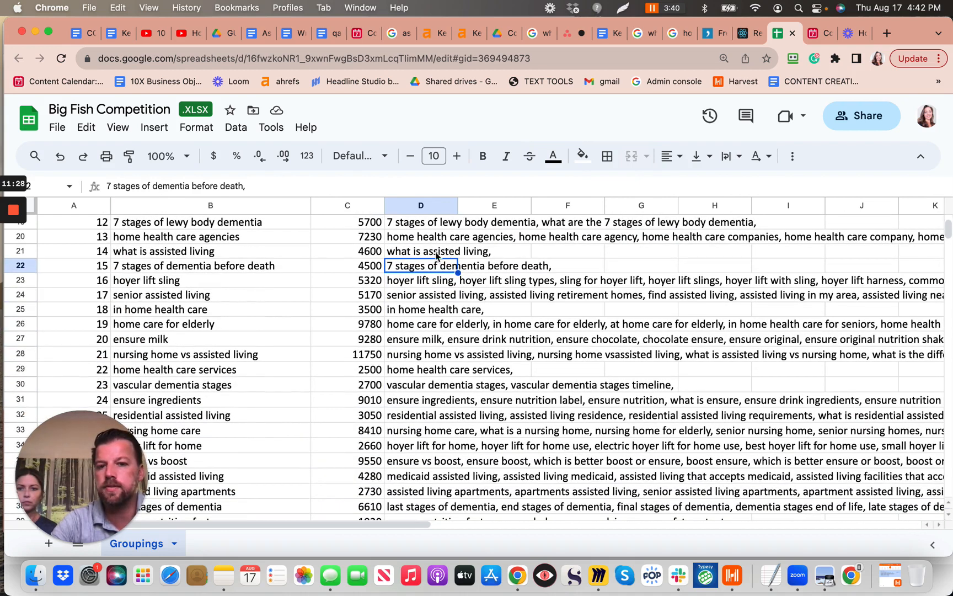
left_click(407, 282)
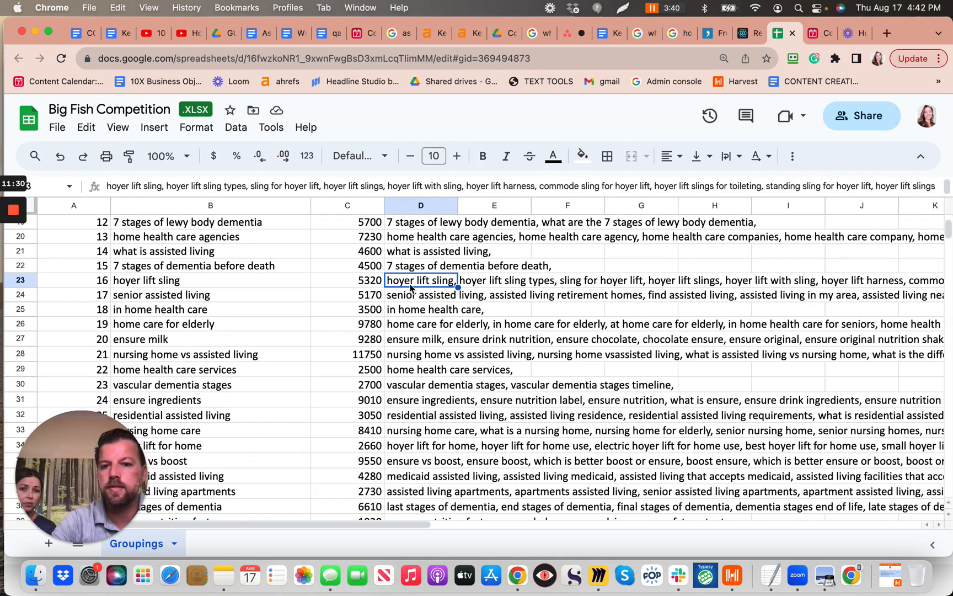
double_click(409, 286)
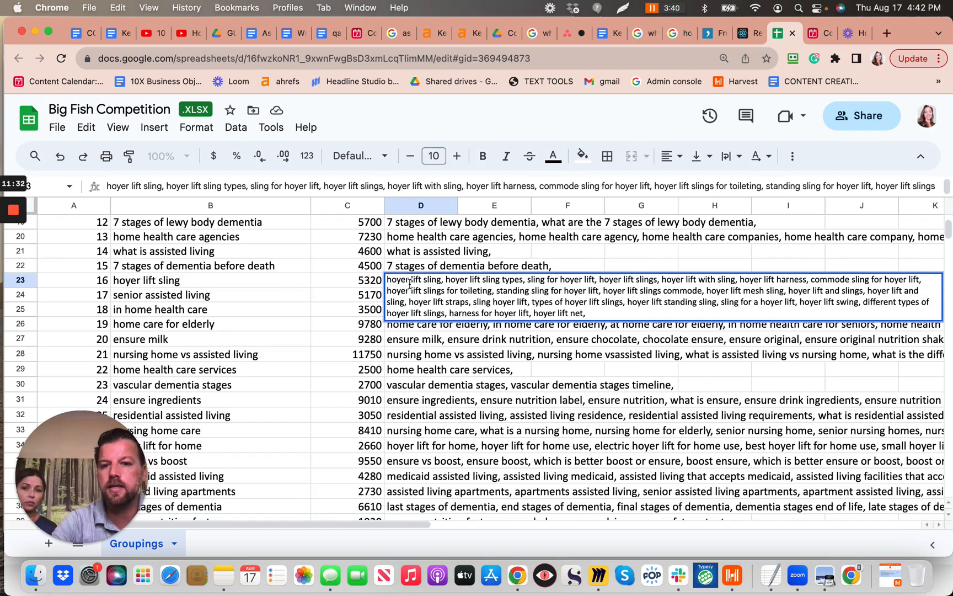
left_click(453, 339)
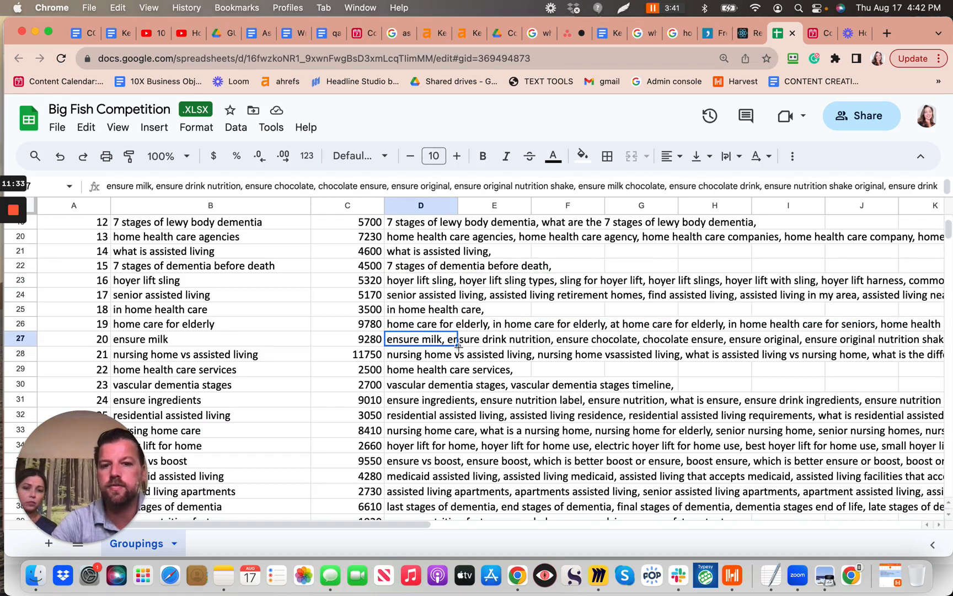
double_click(421, 296)
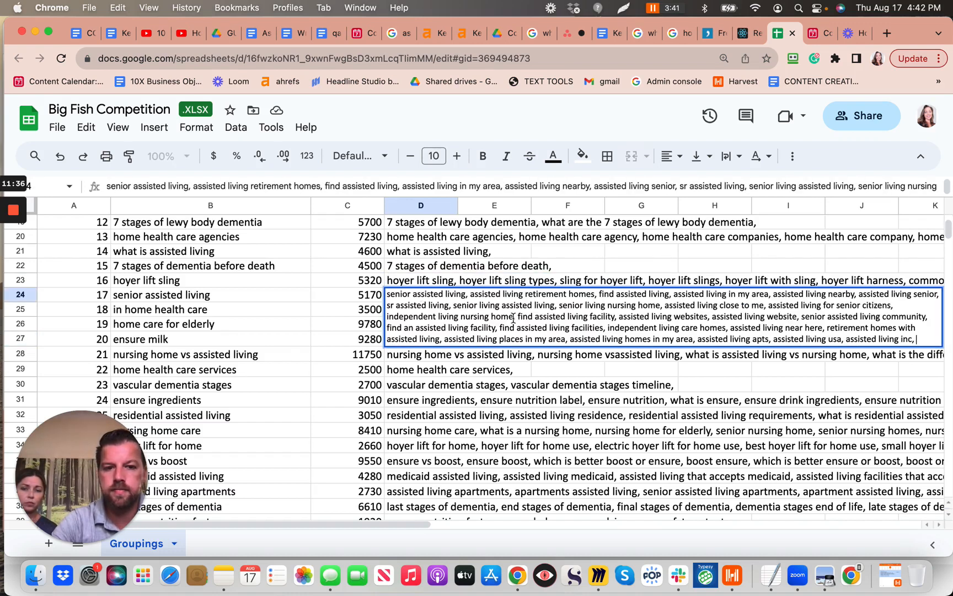
left_click(530, 383)
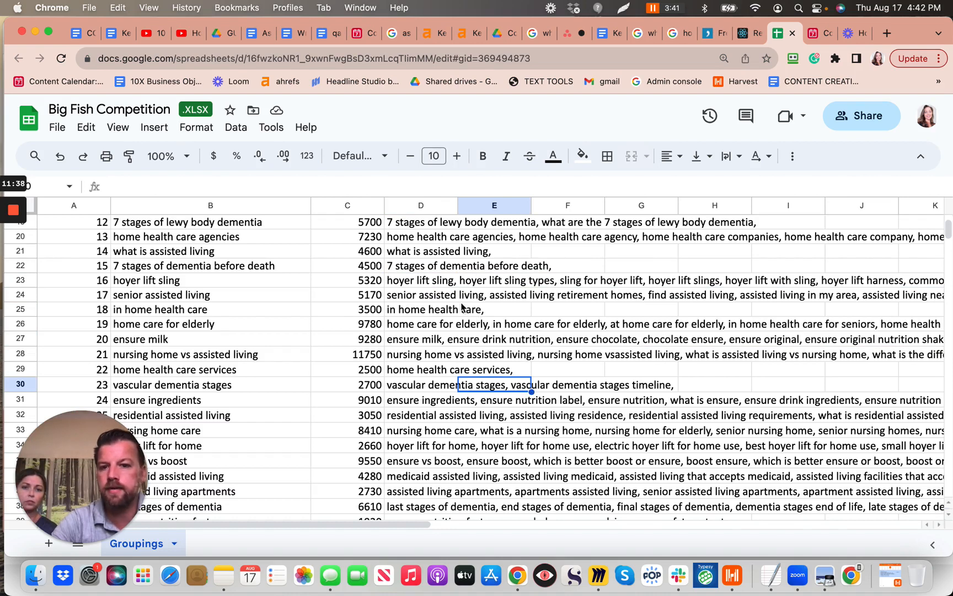
Examine the full keyword lists for "home care for elderly" and "ensure milk" in D26 and D27
left_click(429, 325)
double_click(429, 326)
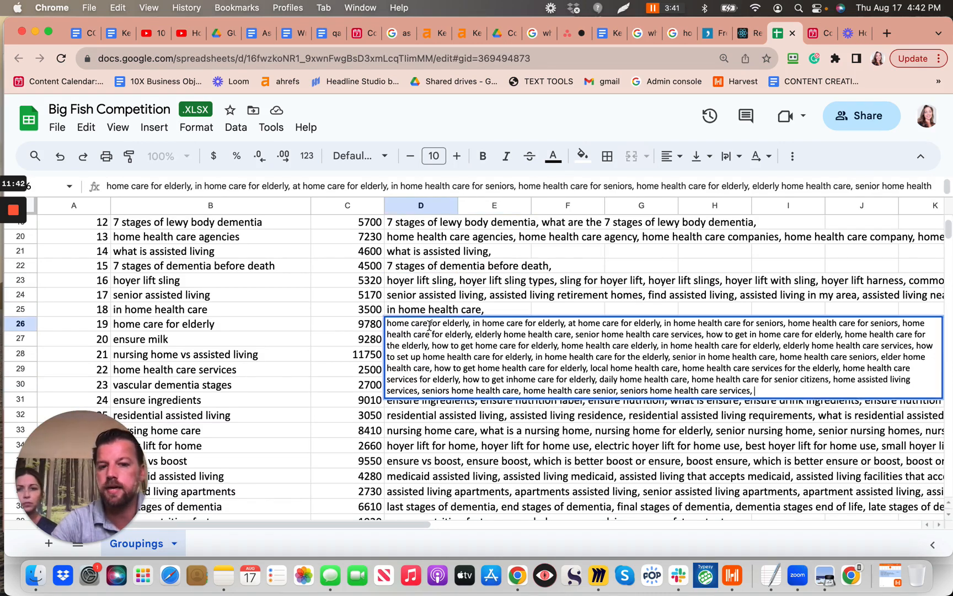
left_click(604, 434)
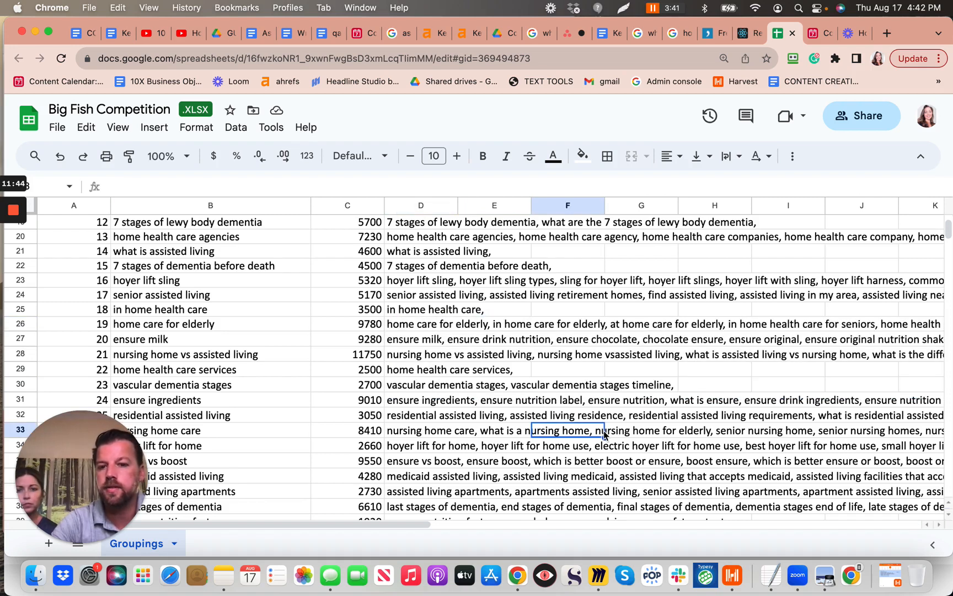
left_click(407, 341)
double_click(408, 340)
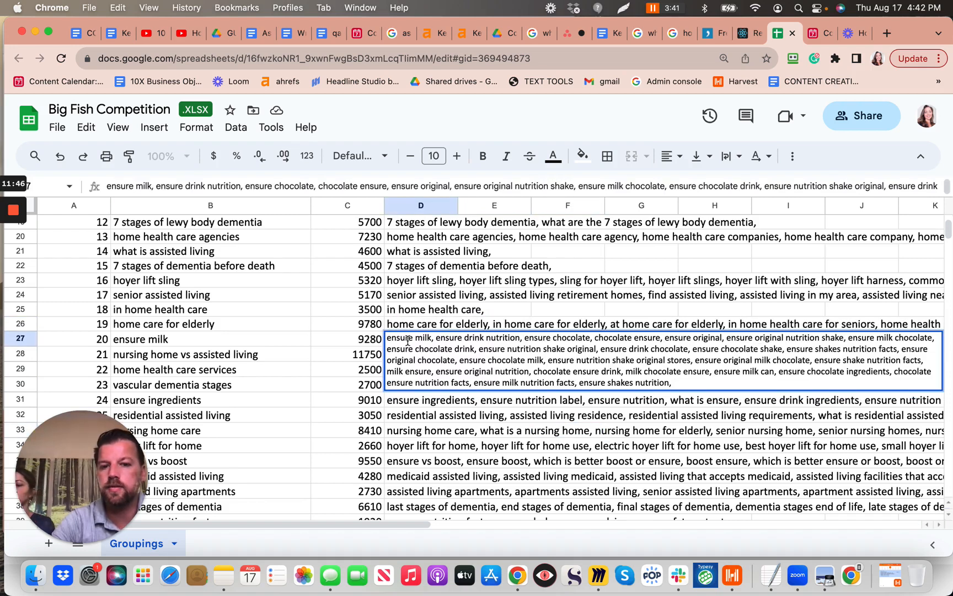
left_click(458, 402)
Remove every keyword after "assisted living vs long term care" from the "nursing home vs assisted living" list in D28
double_click(419, 358)
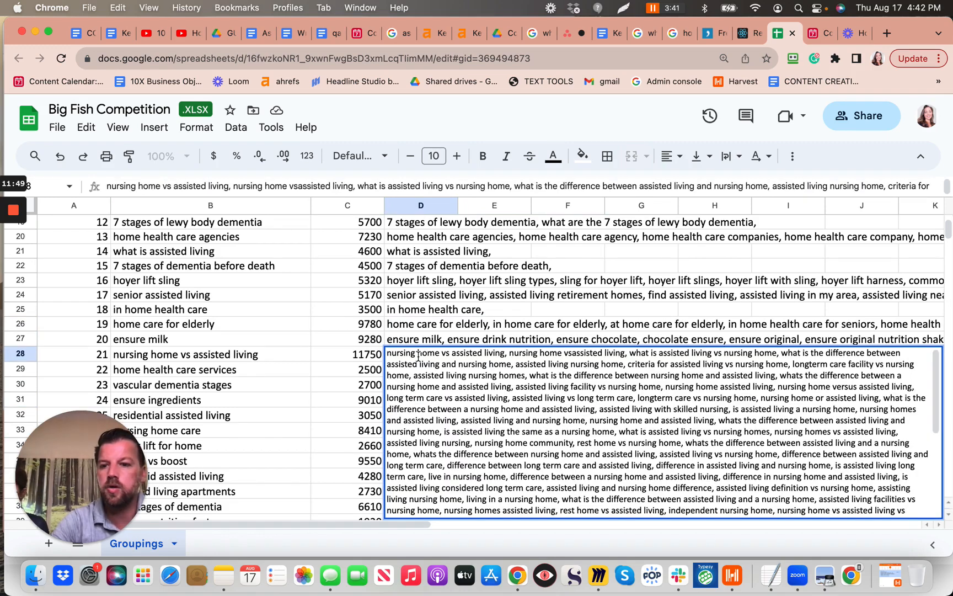
scroll(473, 432, "down", 5)
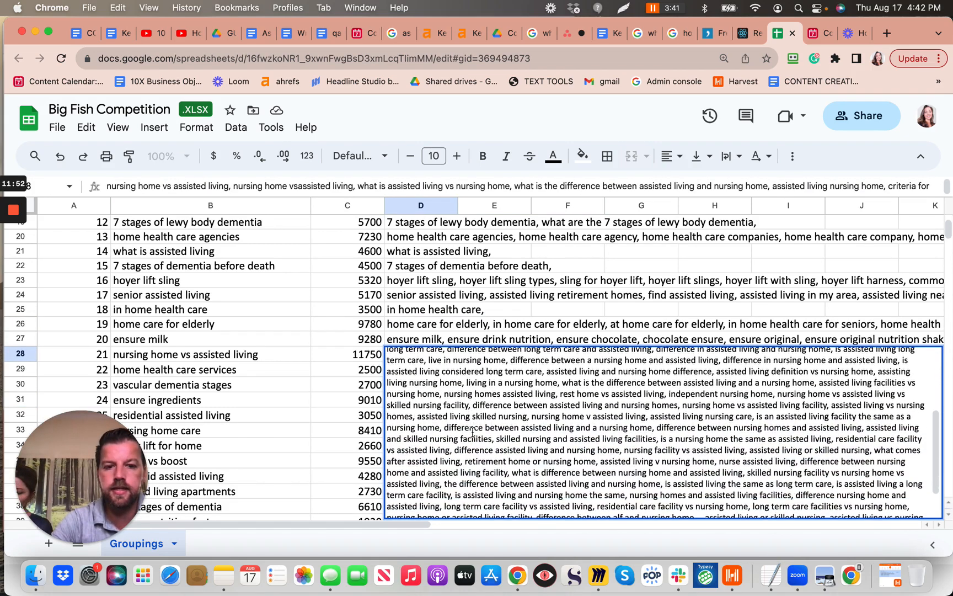
scroll(473, 432, "up", 5)
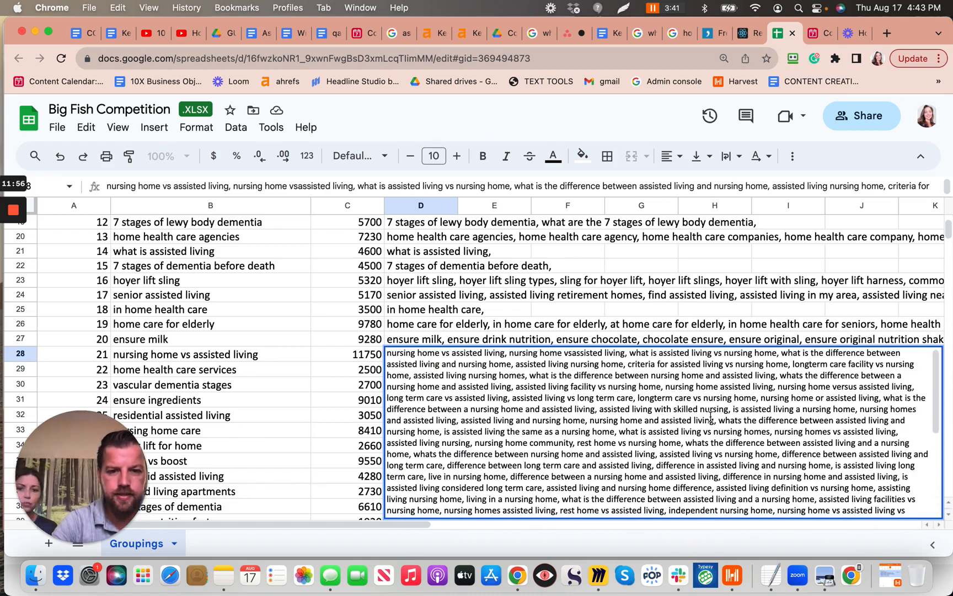
scroll(653, 409, "down", 5)
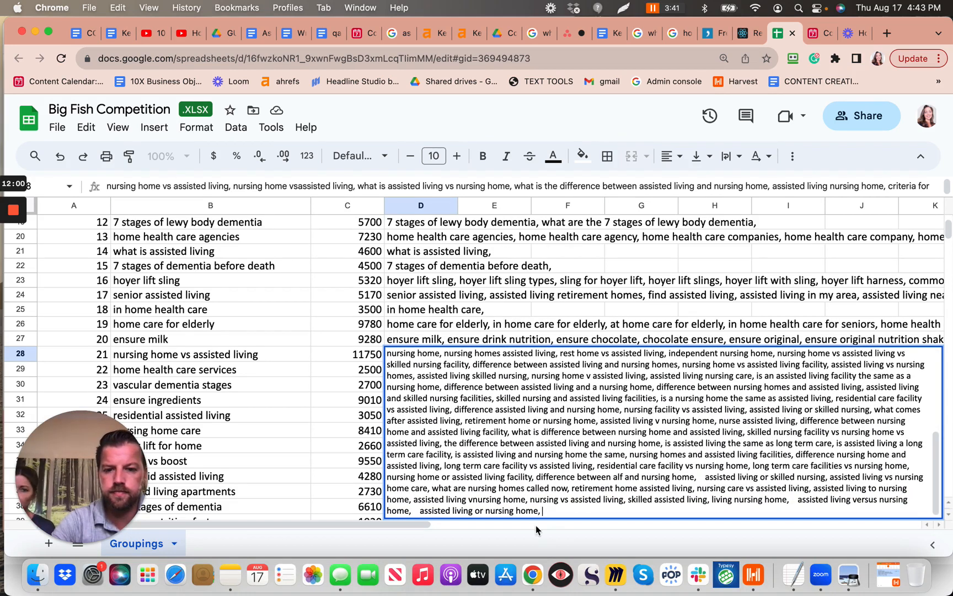
left_click_drag(548, 511, 638, 398)
key("BackSpace")
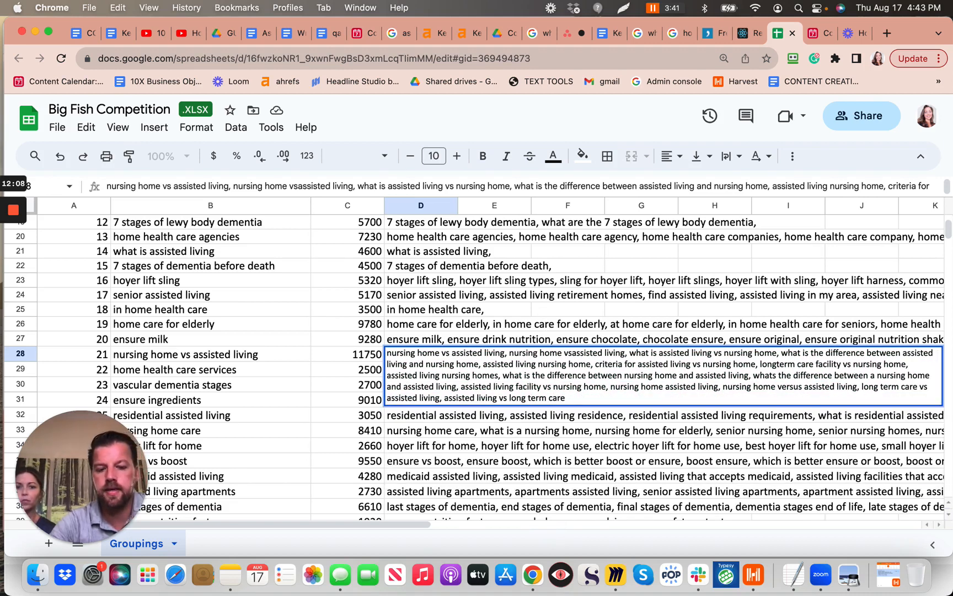
key("Return")
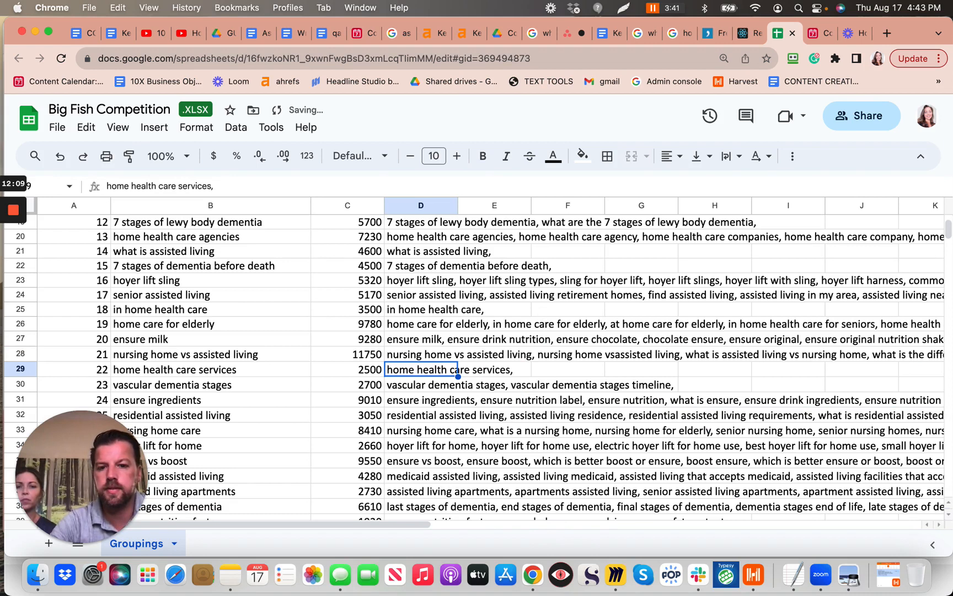
Examine the full keyword lists for "ensure ingredients" and "residential assisted living" in D31 and D32
left_click(421, 406)
double_click(420, 404)
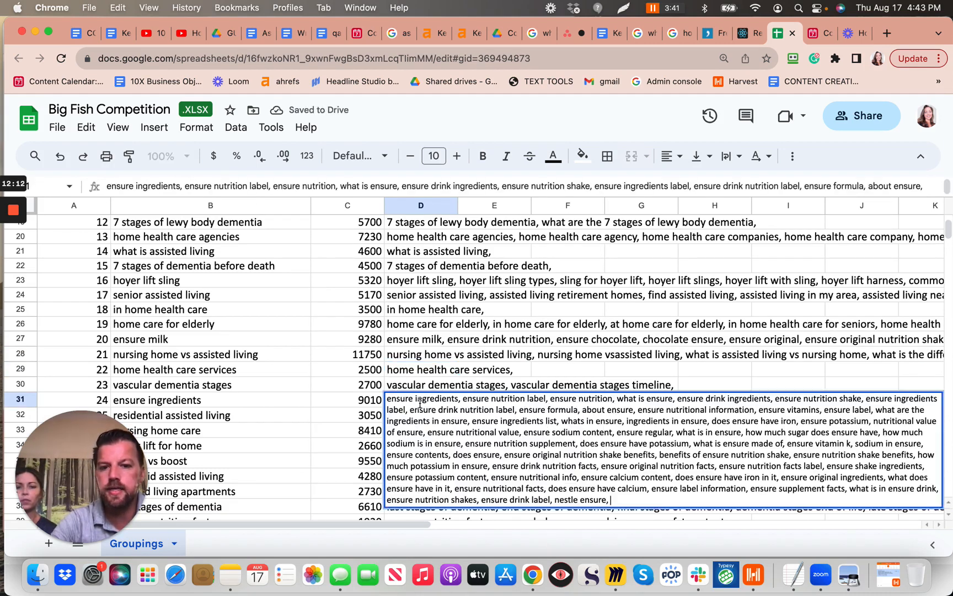
left_click_drag(625, 421, 645, 469)
left_click(714, 421)
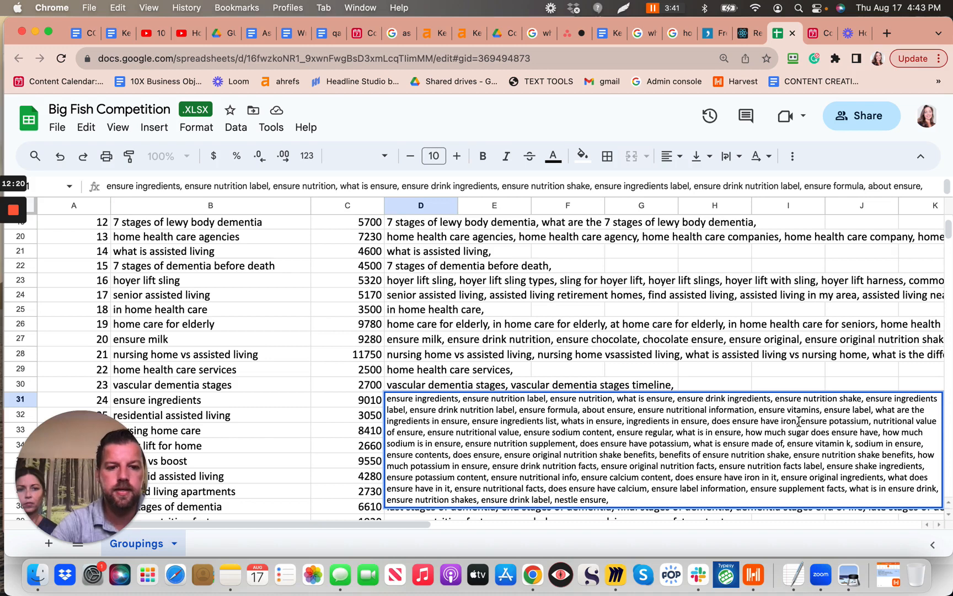
left_click(723, 381)
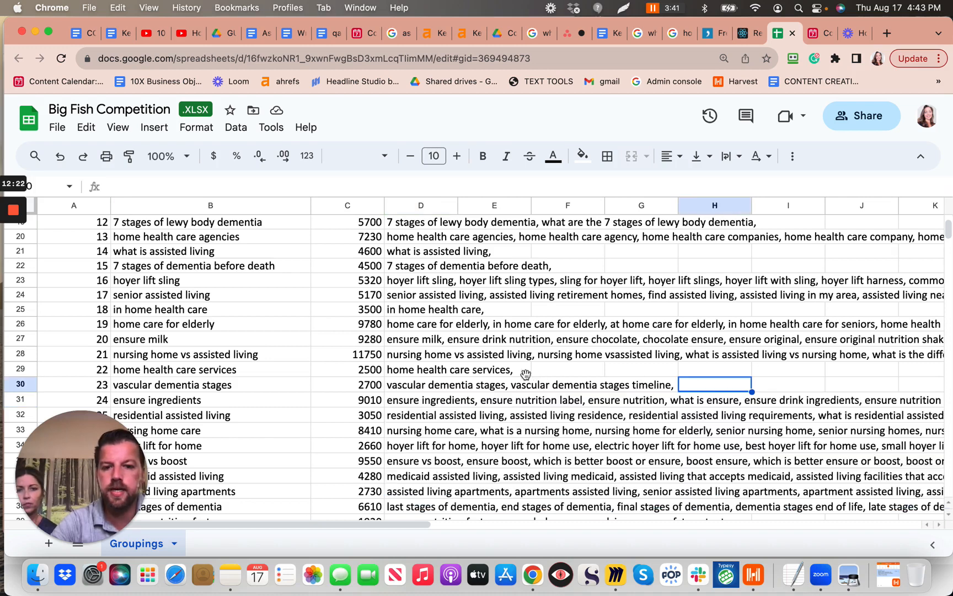
left_click(451, 417)
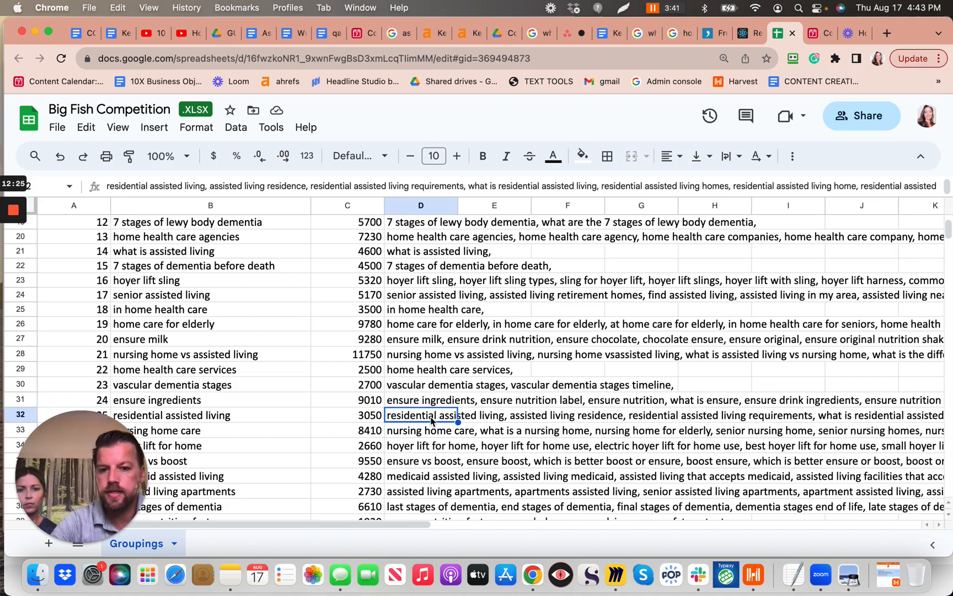
double_click(432, 422)
left_click(454, 449)
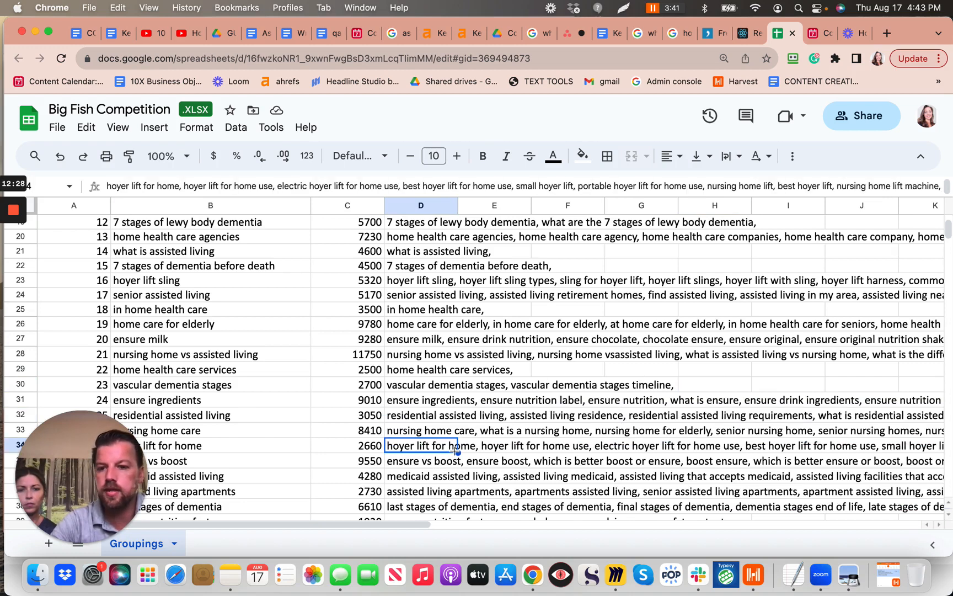
Read through the full keyword list for "ensure vs boost" in D35 to its end
scroll(455, 451, "down", 5)
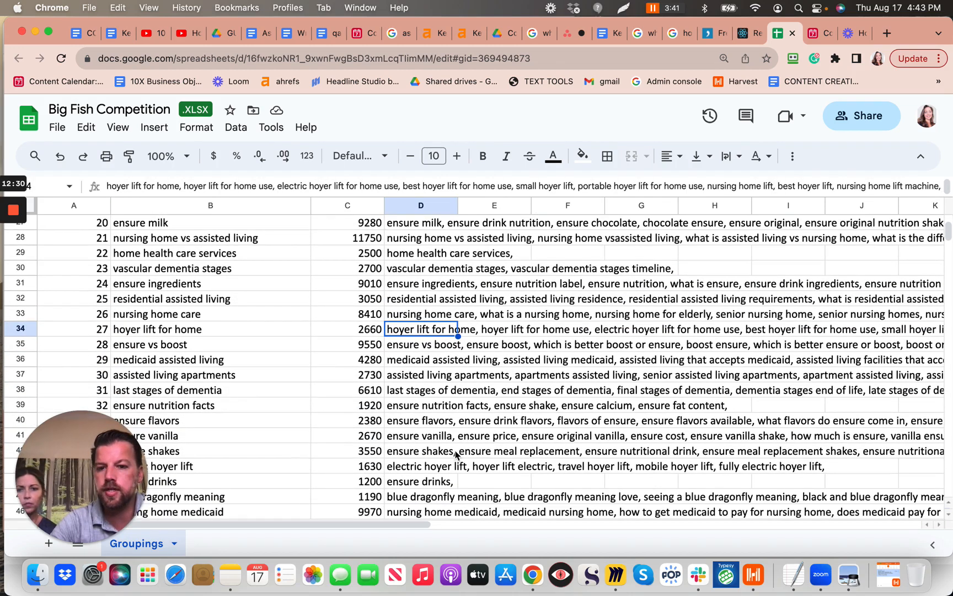
left_click(413, 347)
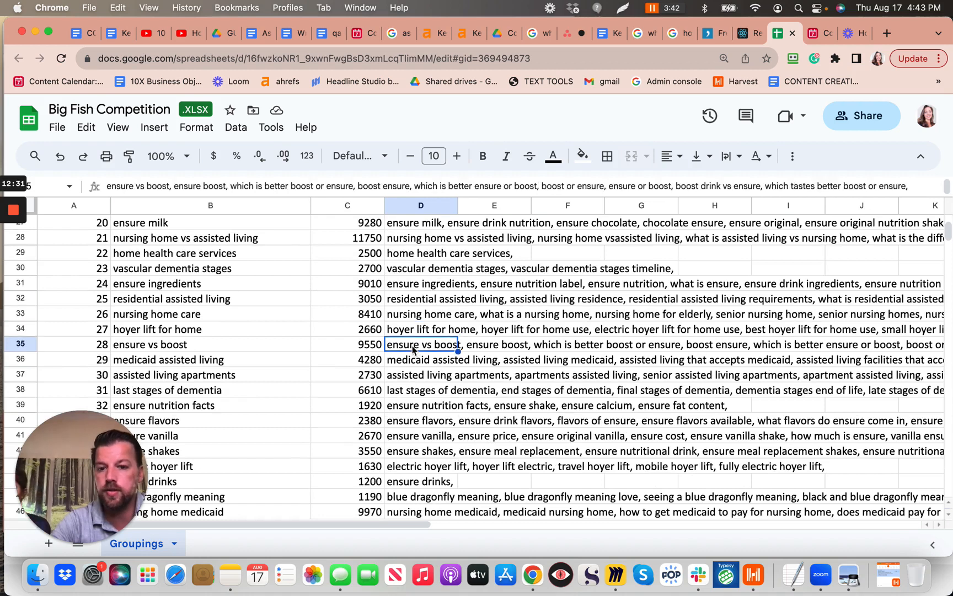
double_click(412, 347)
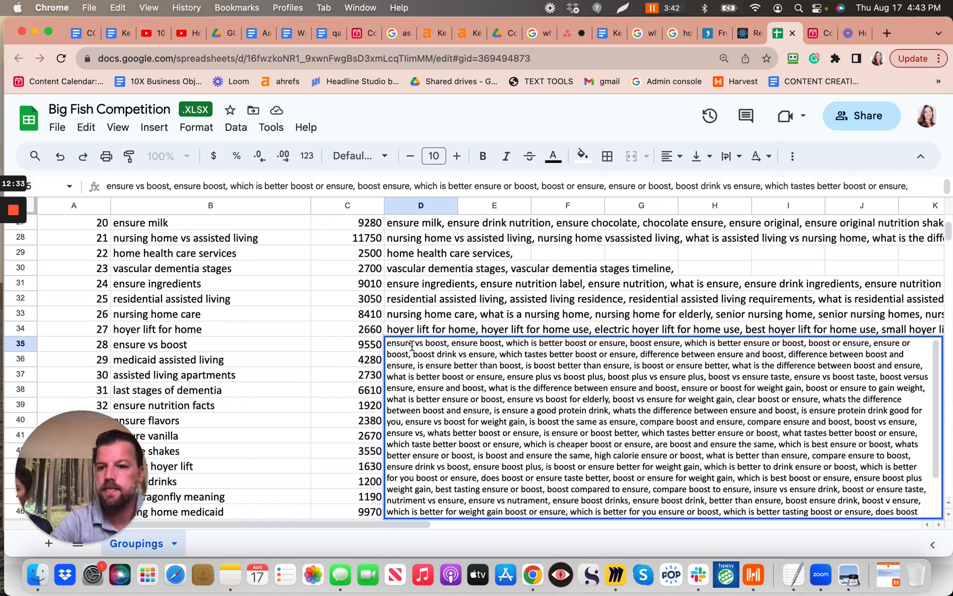
scroll(500, 401, "down", 2)
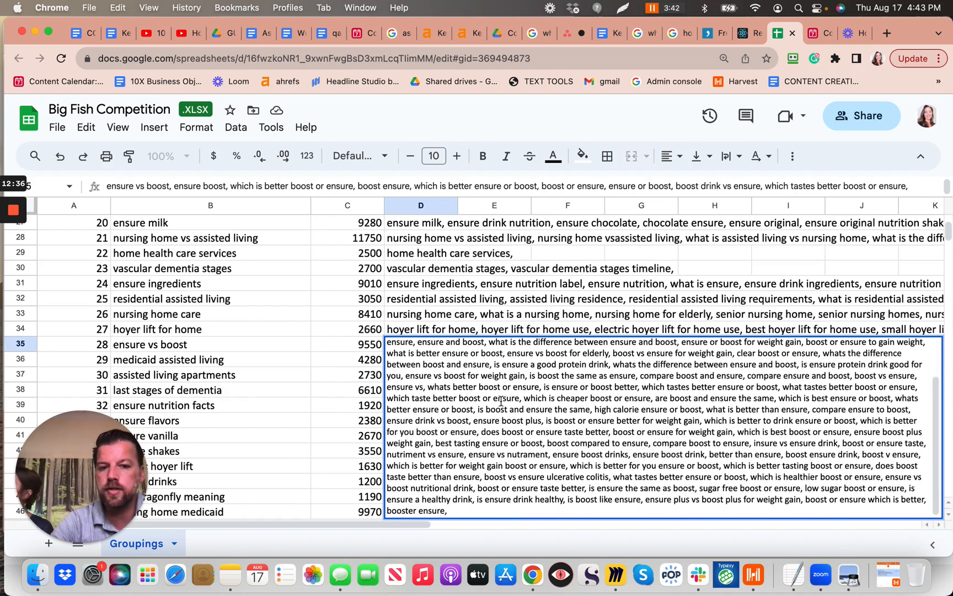
scroll(500, 401, "up", 2)
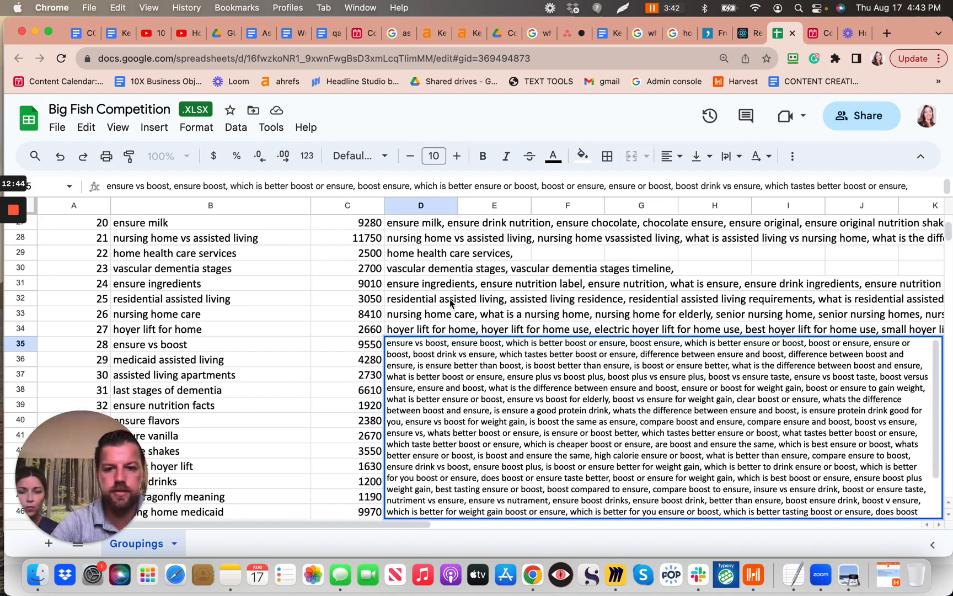
left_click(450, 320)
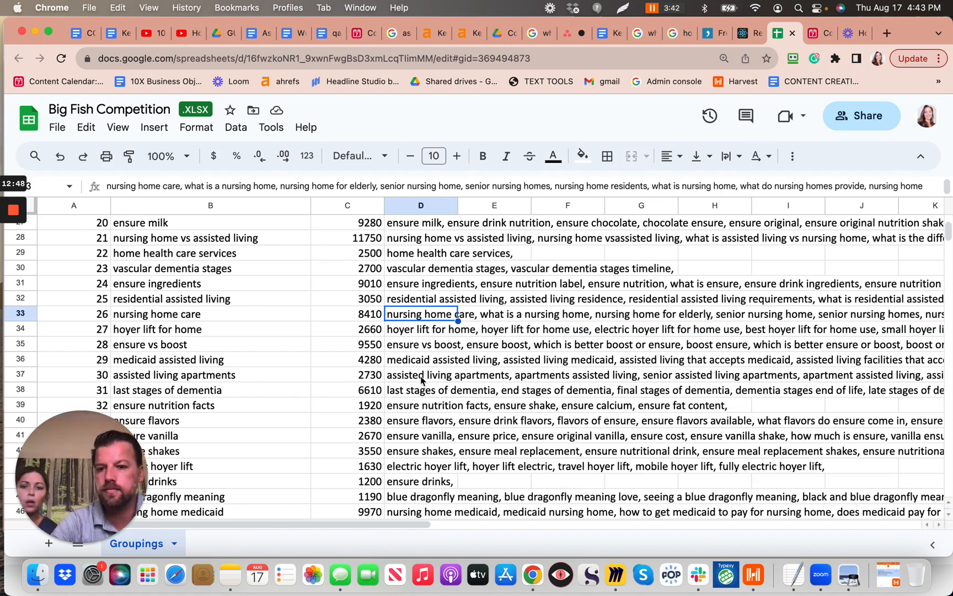
Examine the full keyword lists for "medicaid assisted living", "assisted living apartments" and "last stages of dementia" in D36 to D38
left_click(411, 361)
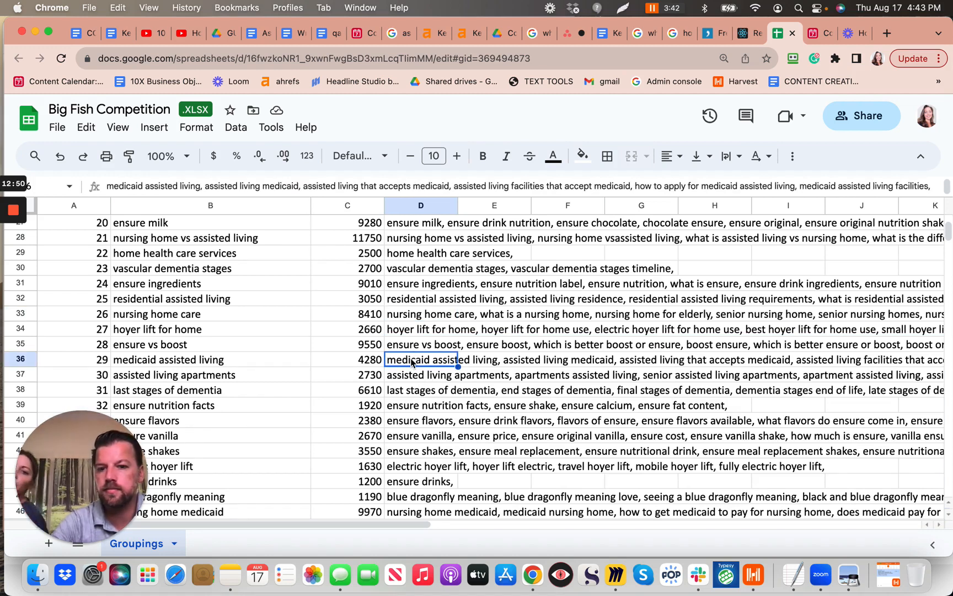
double_click(411, 361)
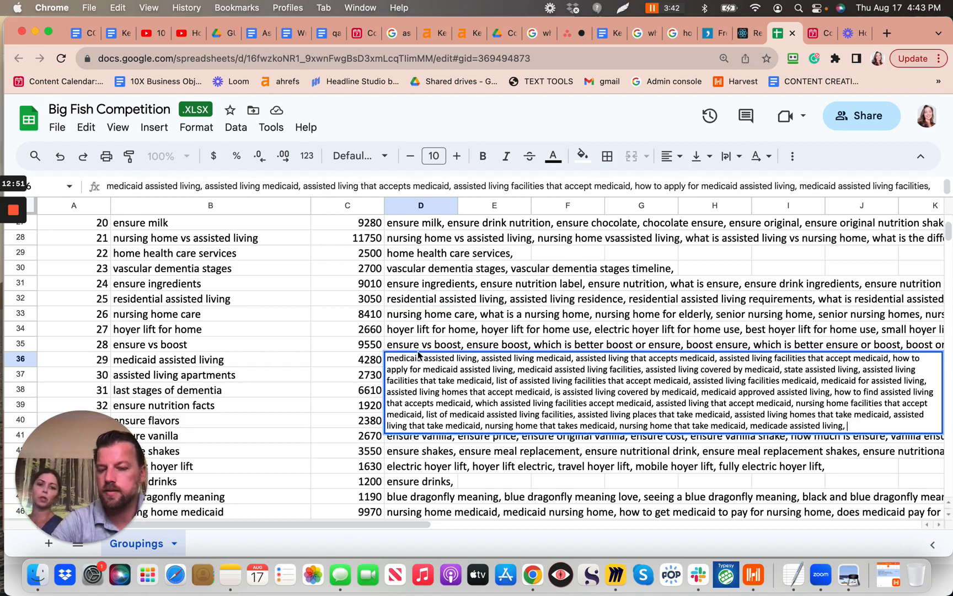
left_click(423, 345)
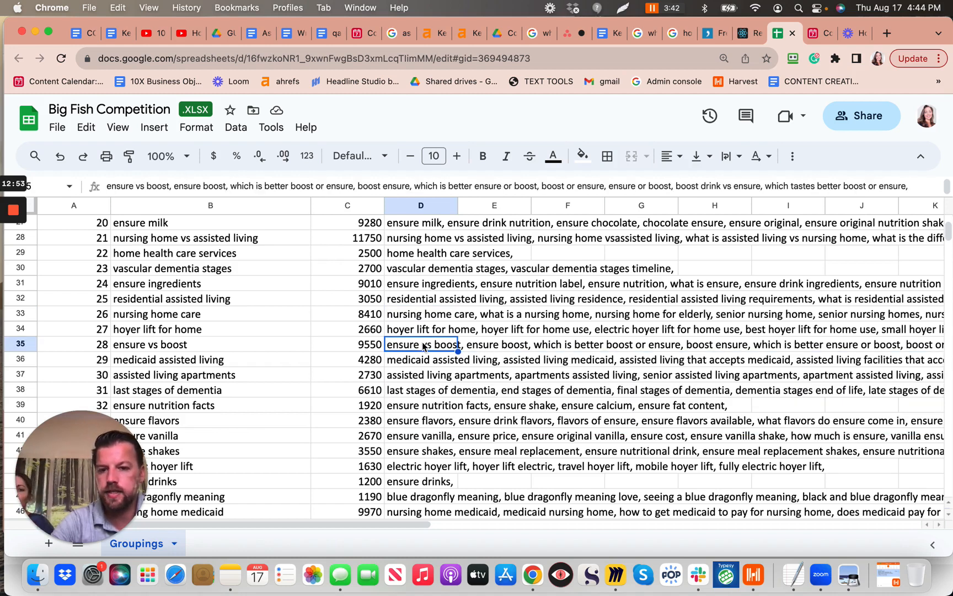
left_click(415, 375)
double_click(414, 374)
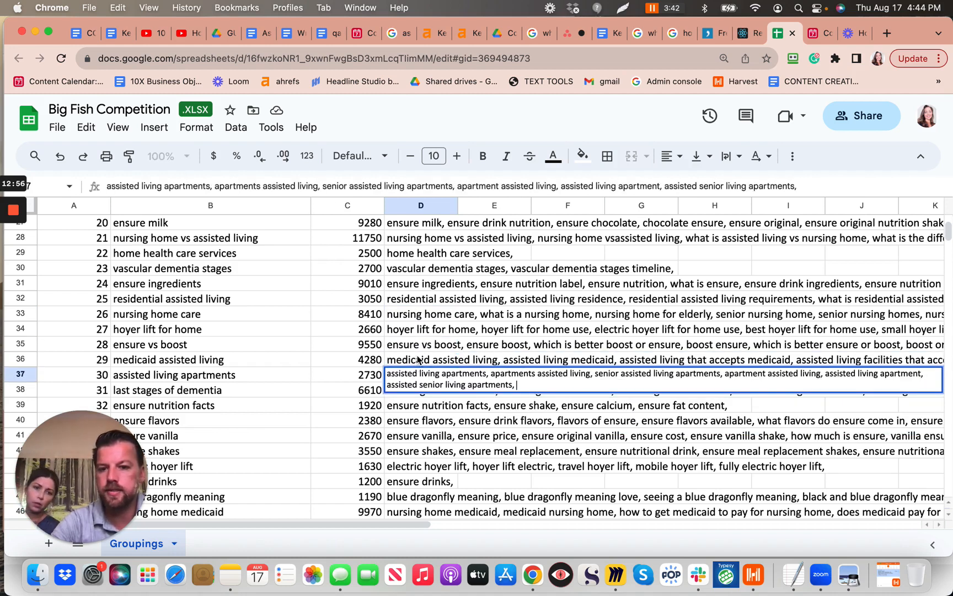
left_click(417, 359)
left_click(403, 390)
double_click(403, 389)
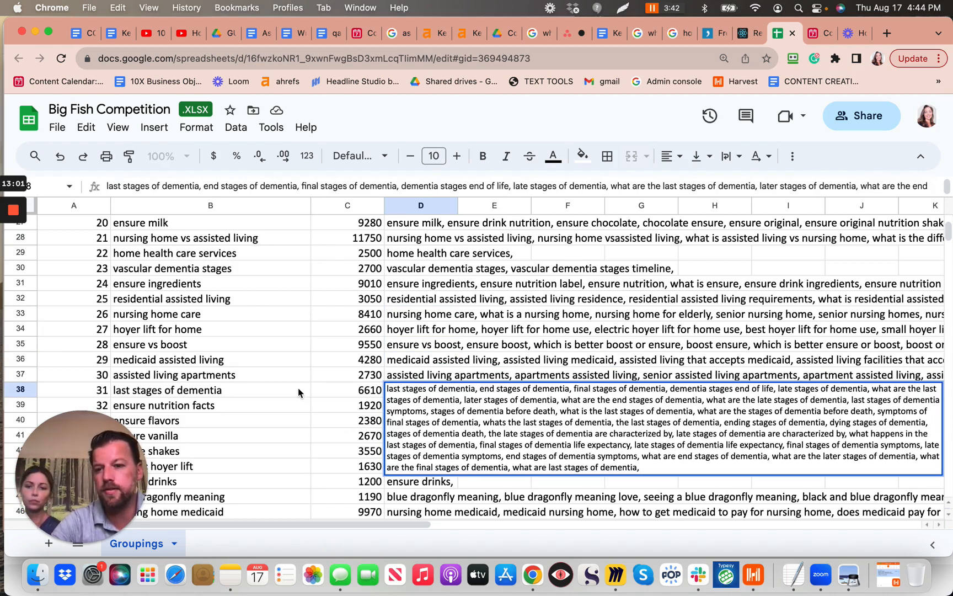
Copy the keywords in column B from "sundowning" in B2 through "assisted living apartments" in B37
left_click(283, 377)
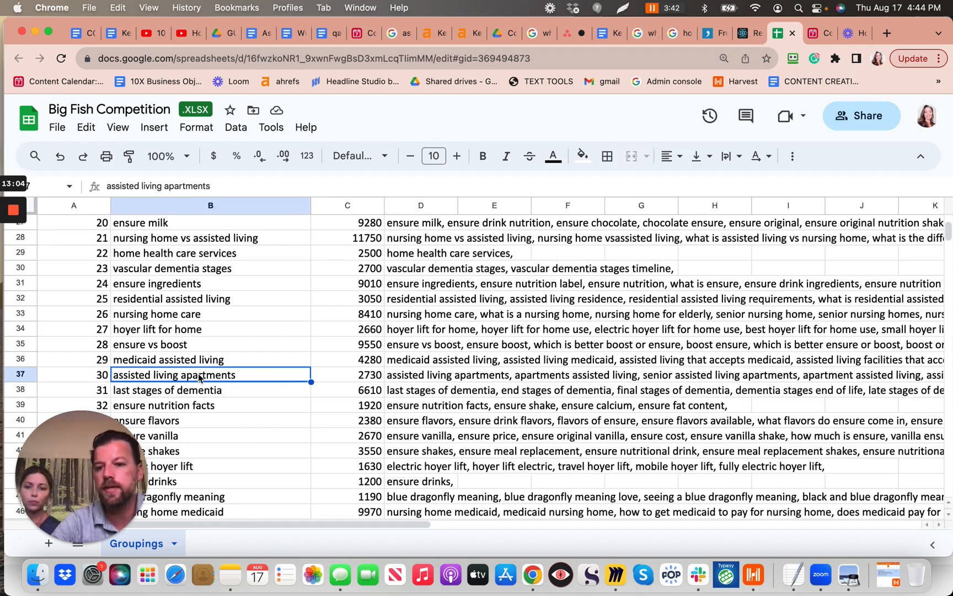
key("shift+Up")
key("shift+Up")
key("shift+Up")
key("shift+Up")
key("shift+Up")
key("shift+Up")
key("shift+Up")
key("shift+Up")
key("shift+Up")
key("shift+Up")
key("shift+Up")
key("shift+Up")
key("shift+Up")
key("shift+Up")
key("shift+Up")
key("shift+Up")
key("shift+Up")
key("shift+Up")
key("shift+Up")
key("shift+Up")
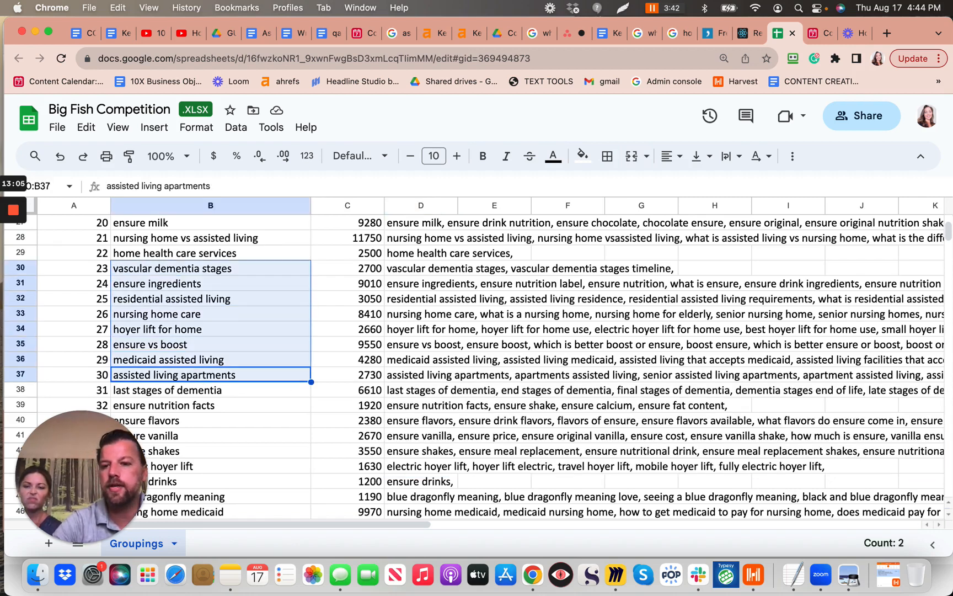
key("shift+Up")
key("shift+Up")
key("shift+Up")
key("shift+Up")
key("shift+Up")
key("shift+Up")
key("shift+Up")
key("shift+Up")
key("shift+Up")
key("shift+Up")
key("shift+Up")
key("shift+Up")
key("shift+Up")
key("shift+Up")
key("shift+Up")
key("shift+Up")
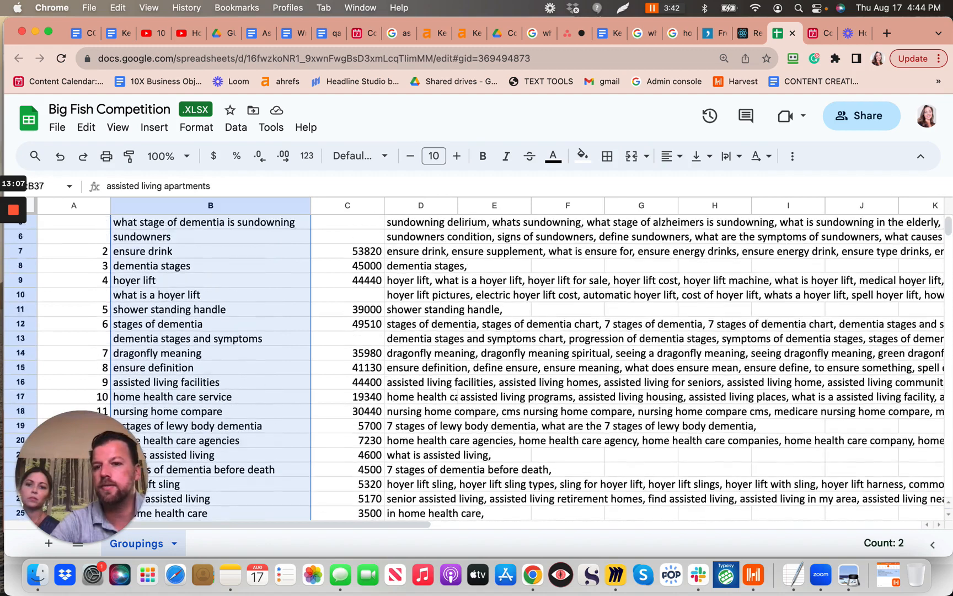
key("shift+Down")
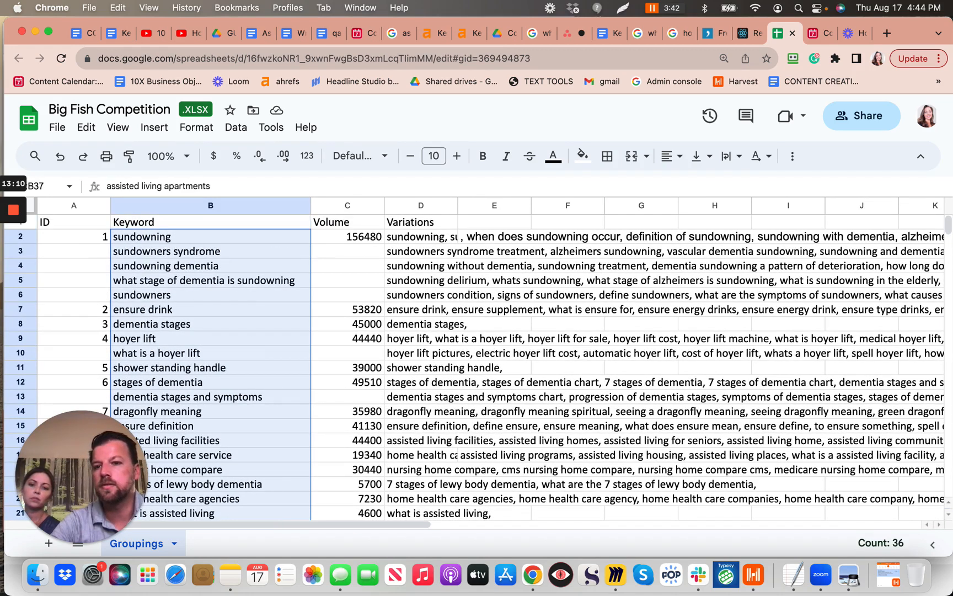
key("super+c")
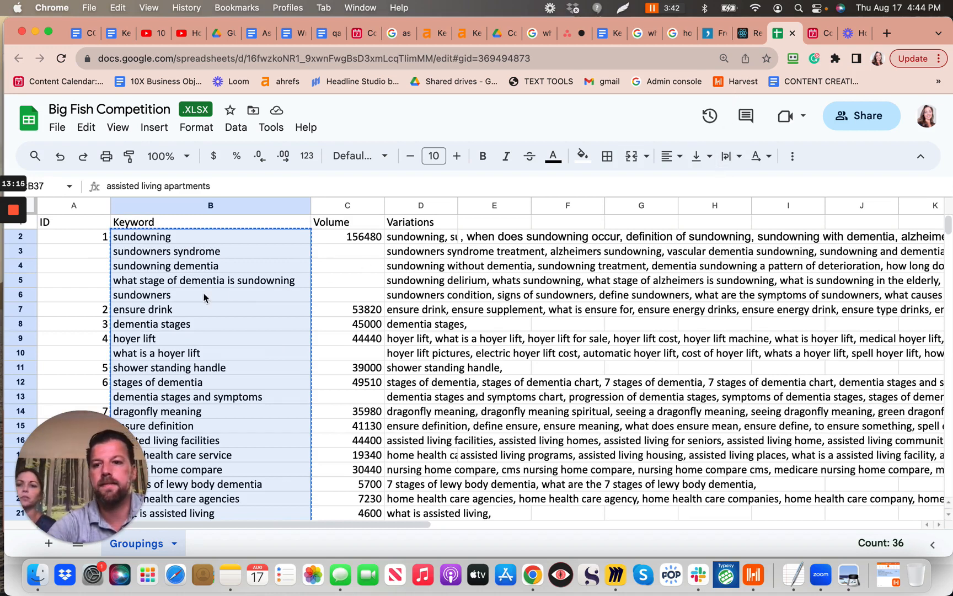
Clear all contents of column A and re-enter the header "ID" in A1
left_click(334, 284)
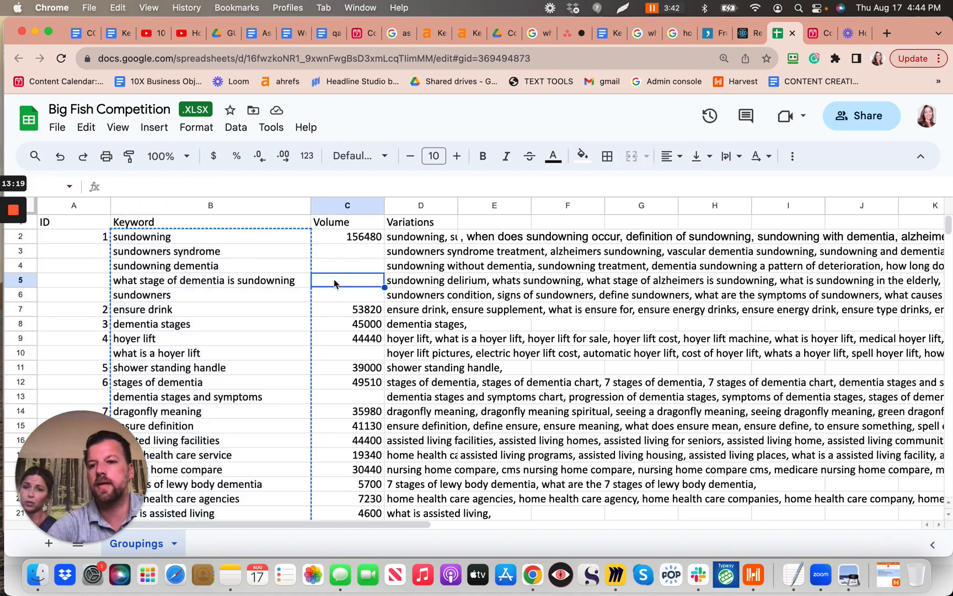
left_click(84, 235)
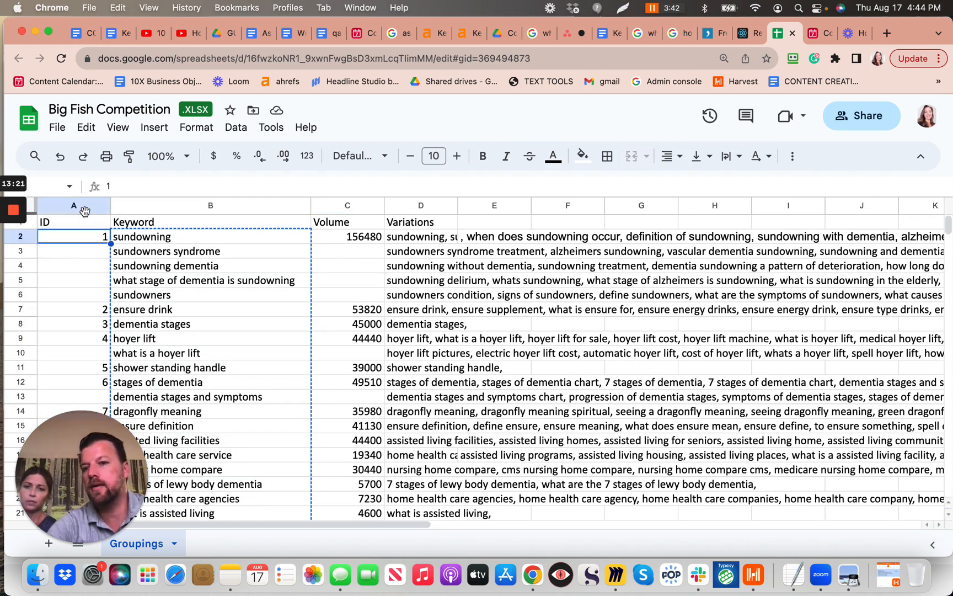
left_click(86, 206)
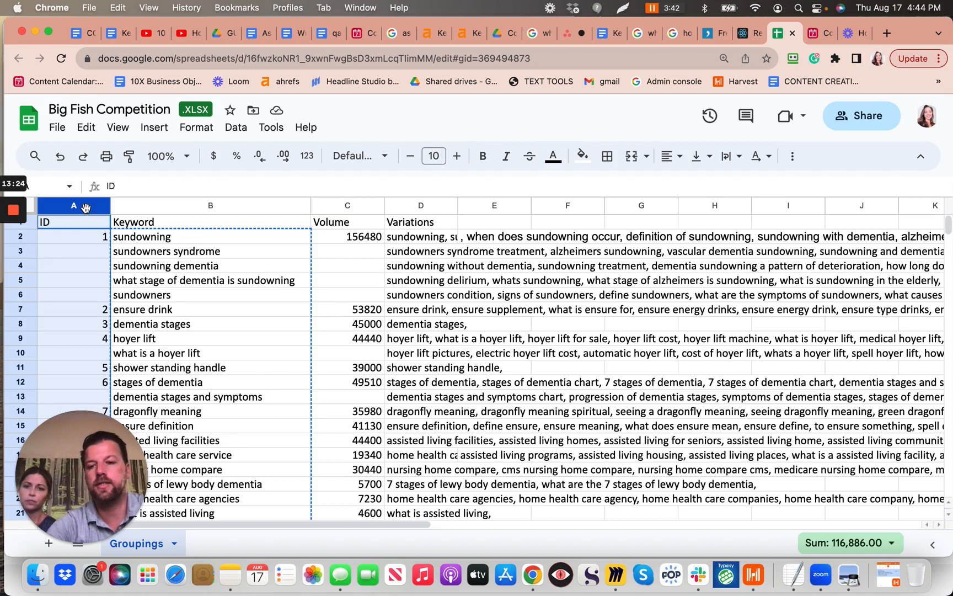
key("Delete")
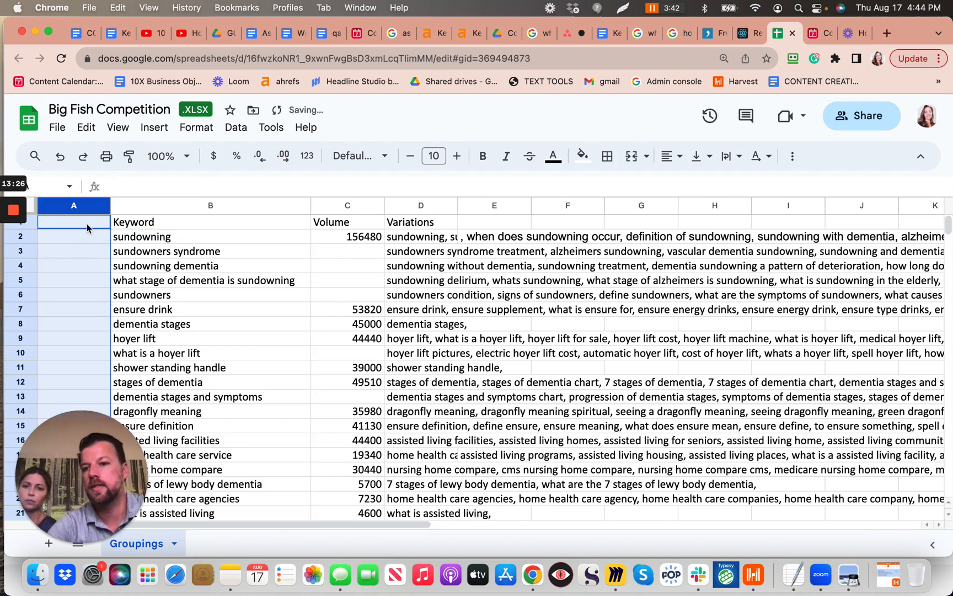
double_click(87, 224)
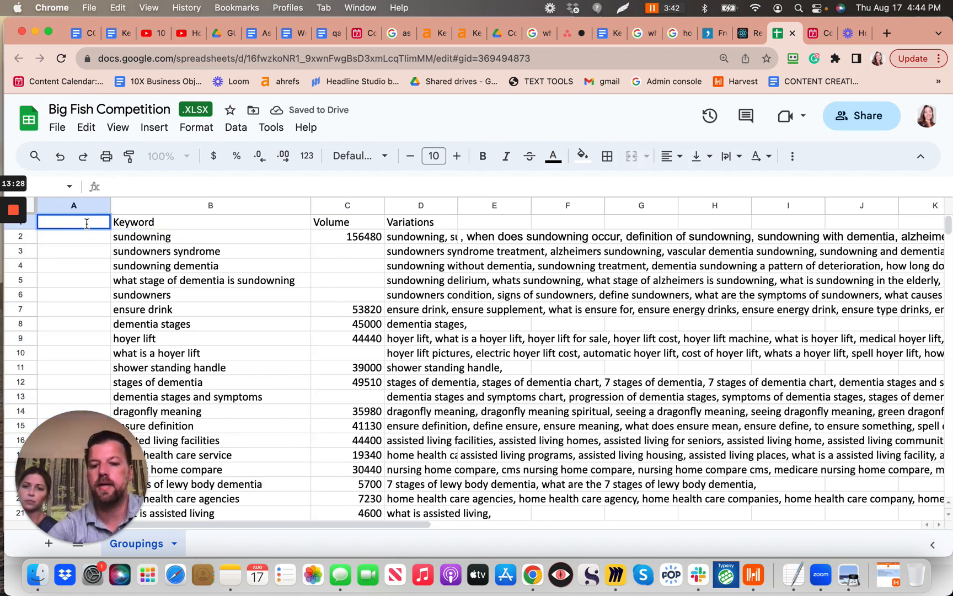
type("ID")
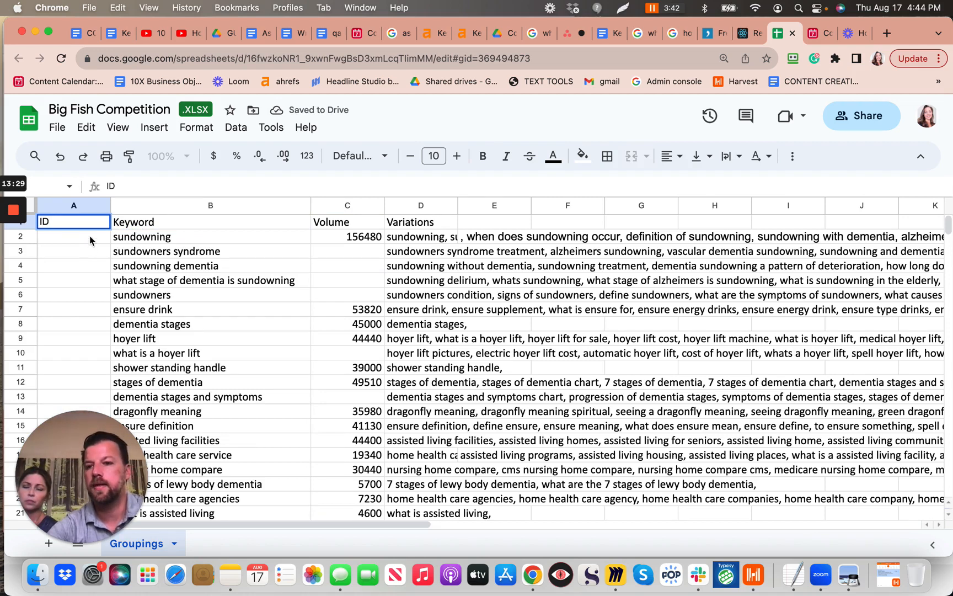
key("Return")
Enter the IDs 1, 2 and 3 in A2, A3 and A4
type("1")
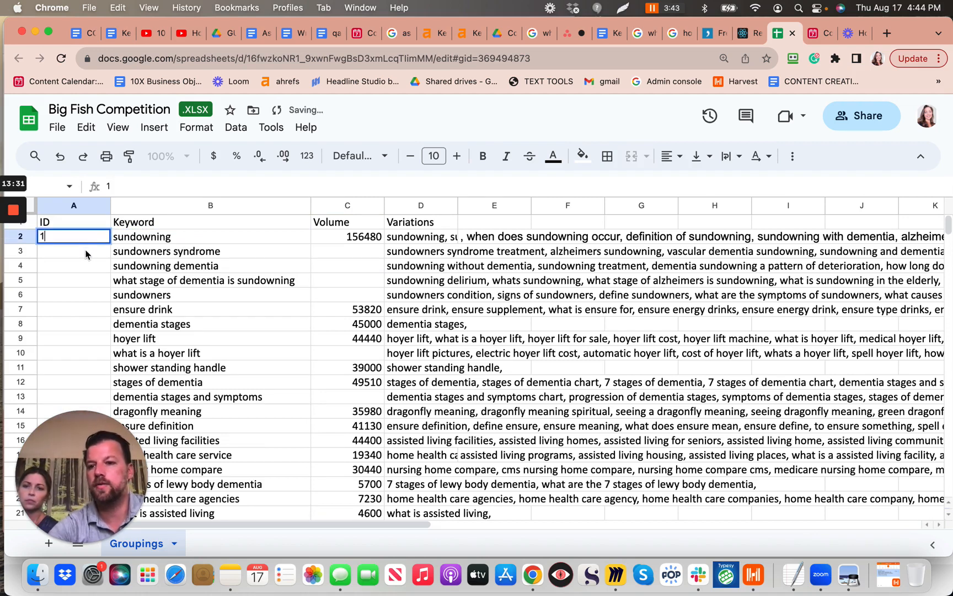
double_click(85, 251)
type("2")
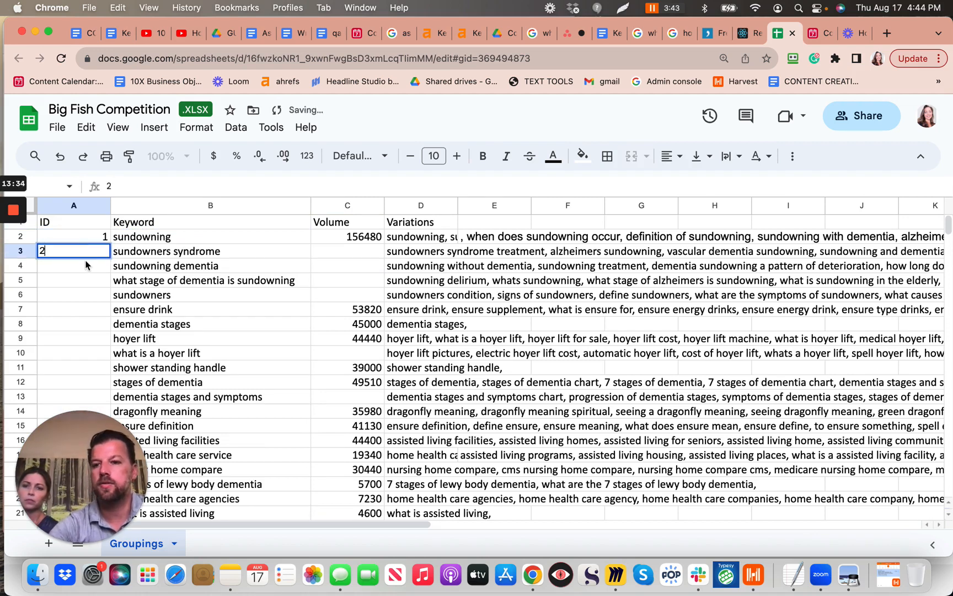
double_click(85, 266)
type("3")
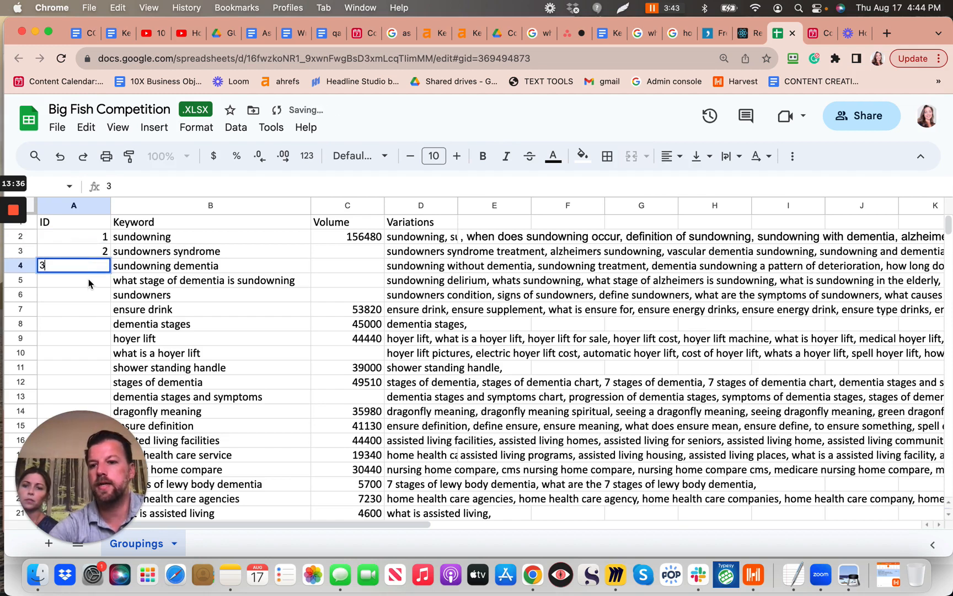
double_click(87, 279)
Extend the ID number series from A2:A4 down column A alongside all the keyword rows
left_click_drag(102, 241, 105, 268)
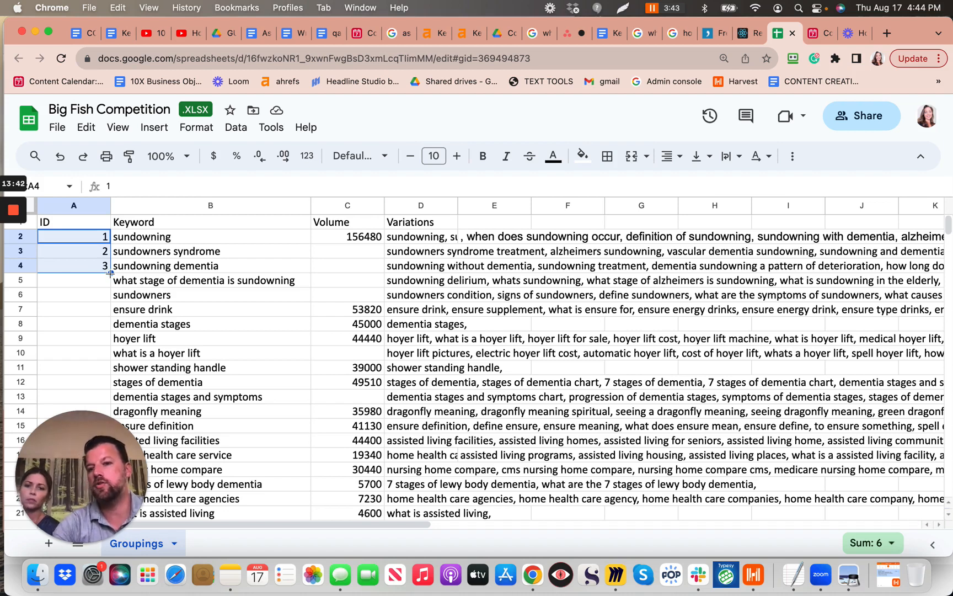
left_click_drag(110, 272, 111, 316)
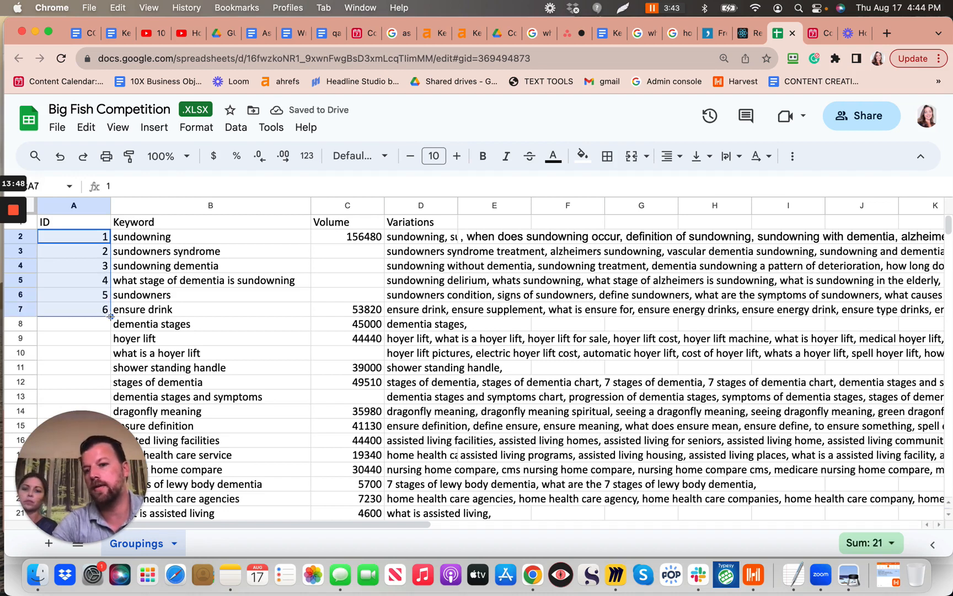
double_click(110, 316)
scroll(113, 343, "down", 10)
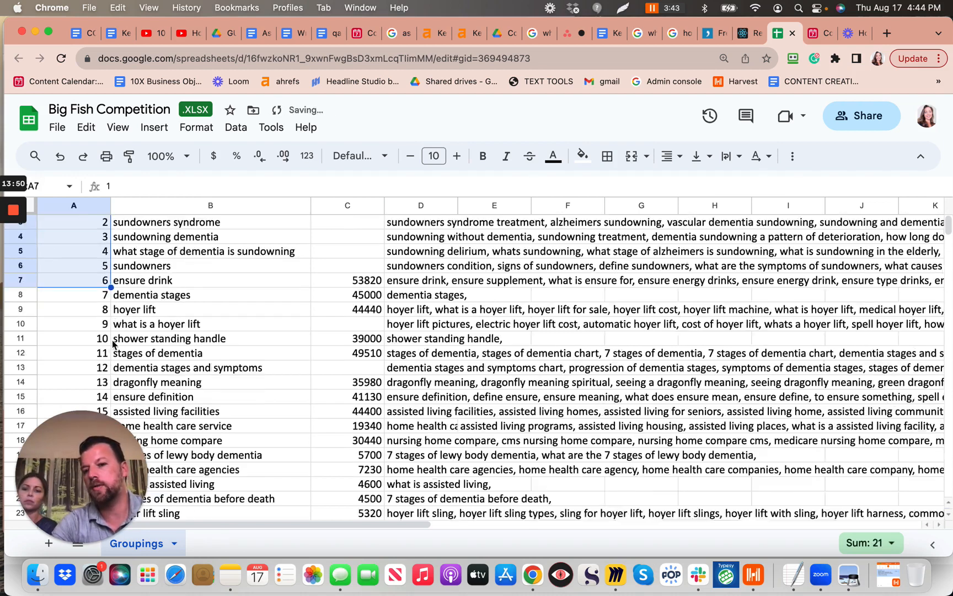
scroll(113, 343, "up", 3)
scroll(113, 343, "down", 5)
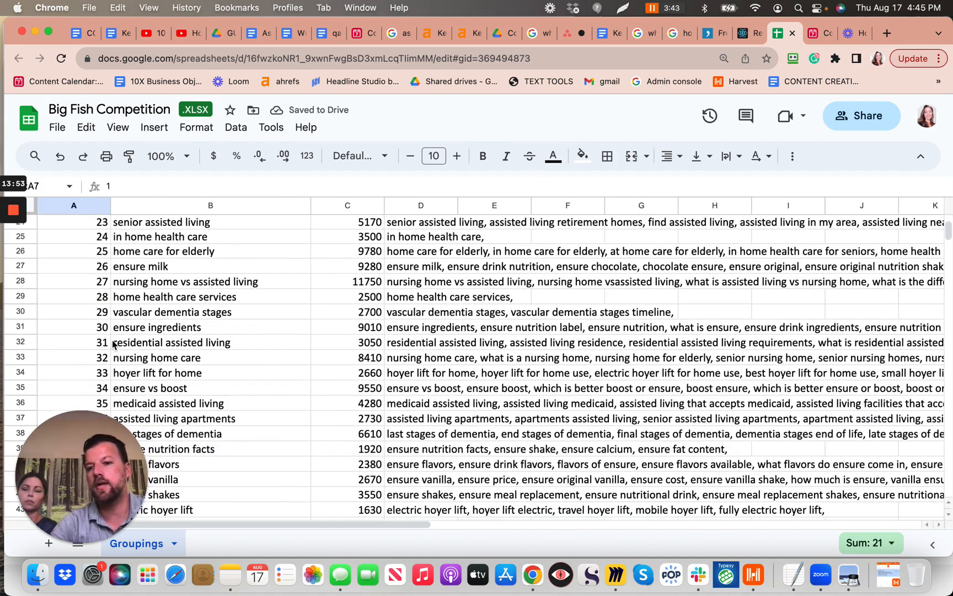
Copy the first 30 keywords in column B, from "sundowning" in B2 through "ensure ingredients" in B31
left_click(148, 331)
key("shift+Up")
key("shift+Up")
key("shift+Up")
key("shift+Up")
key("shift+Up")
key("shift+Up")
key("shift+Up")
key("shift+Up")
key("shift+Up")
key("shift+Up")
key("shift+Up")
key("shift+Up")
key("shift+Up")
key("shift+Up")
key("shift+Up")
key("shift+Up")
key("shift+Up")
key("shift+Up")
key("shift+Up")
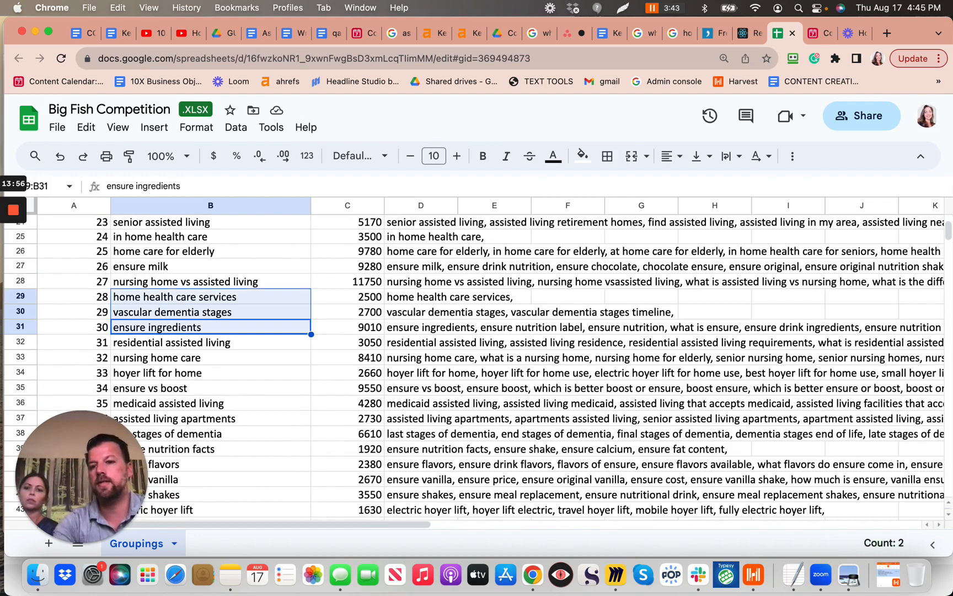
key("shift+Up")
key("shift+Up")
key("shift+Up")
key("shift+Up")
key("shift+Up")
key("shift+Up")
key("shift+Up")
key("shift+Up")
key("shift+Up")
key("shift+Up")
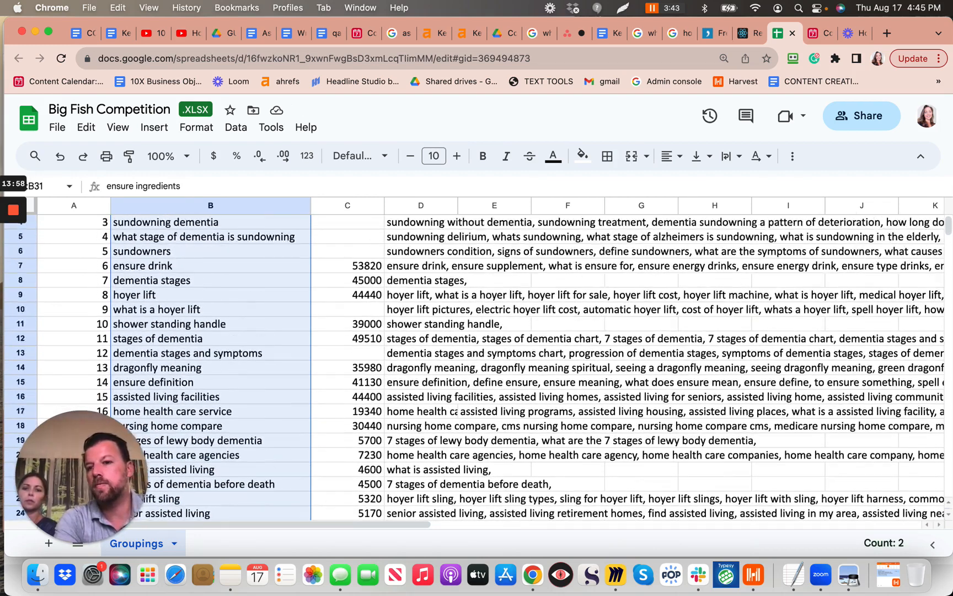
key("shift+Down")
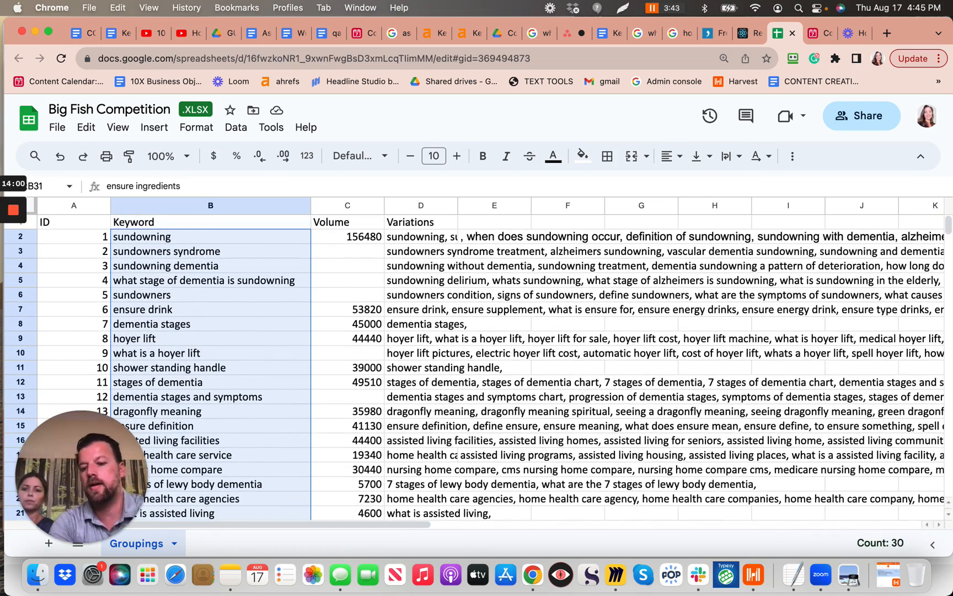
key("super+c")
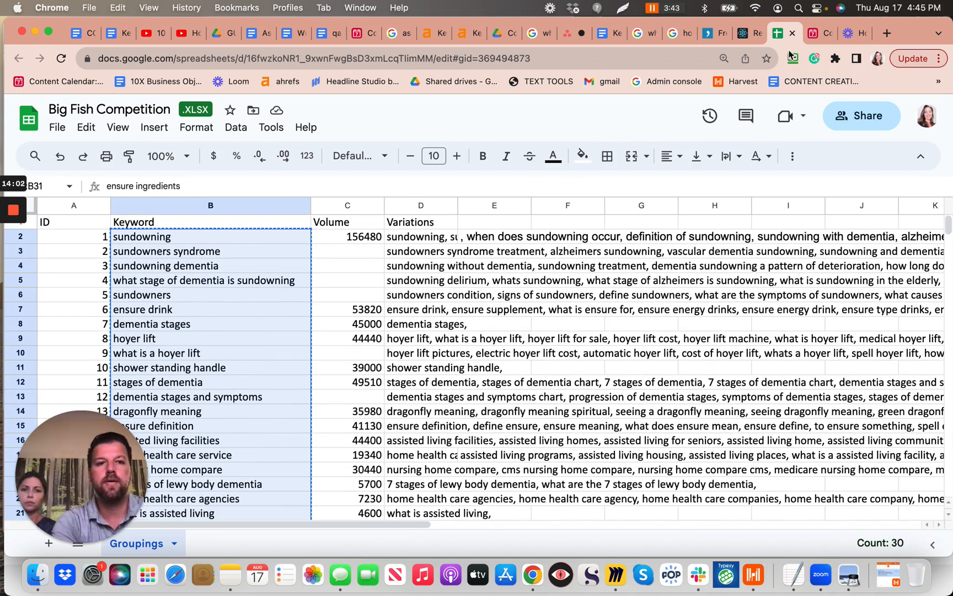
Switch to the Airtable Content Calendar and paste the keywords into the Keywords column from empty record 197, expanding the table to fit
left_click(815, 36)
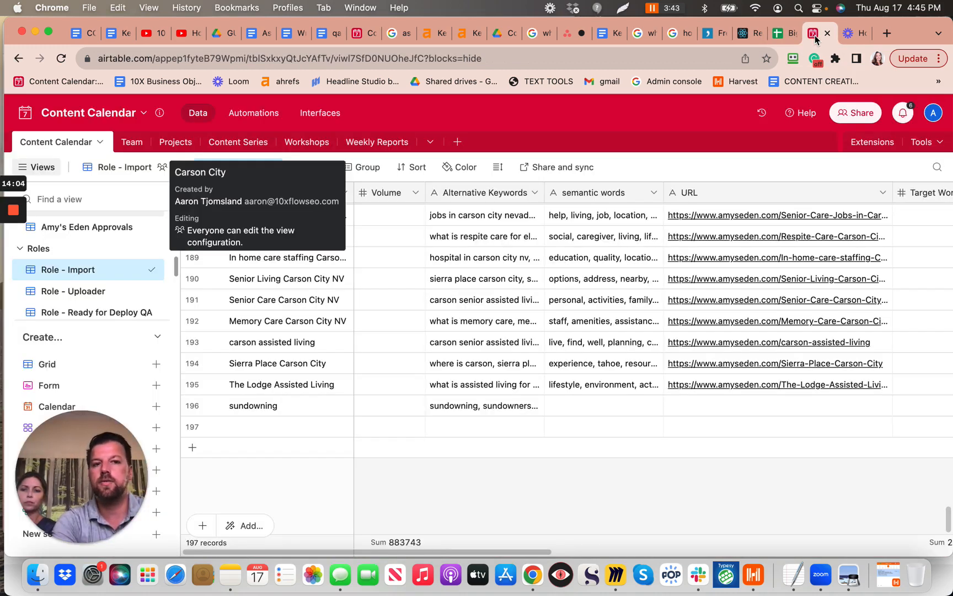
double_click(272, 426)
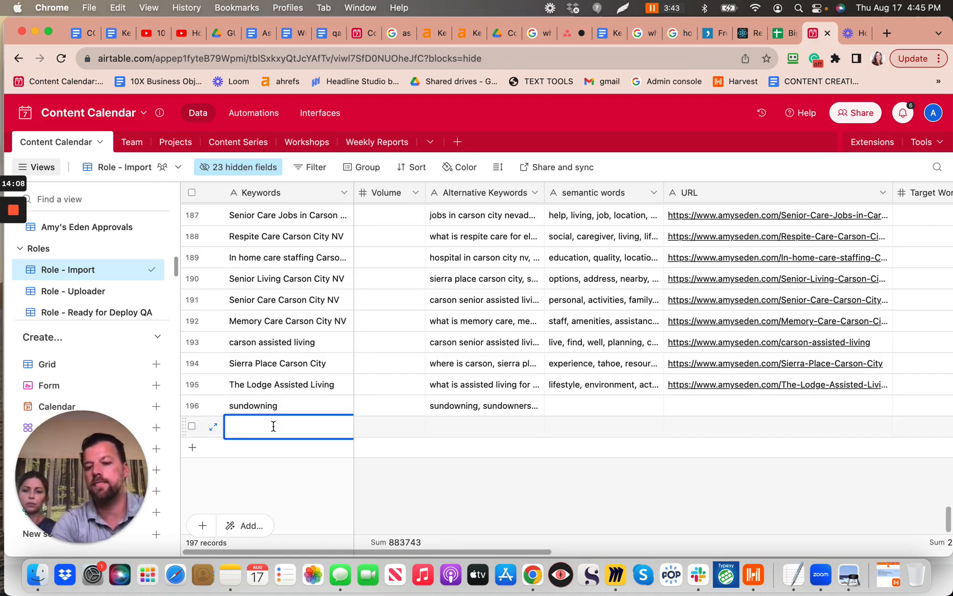
key("super+v")
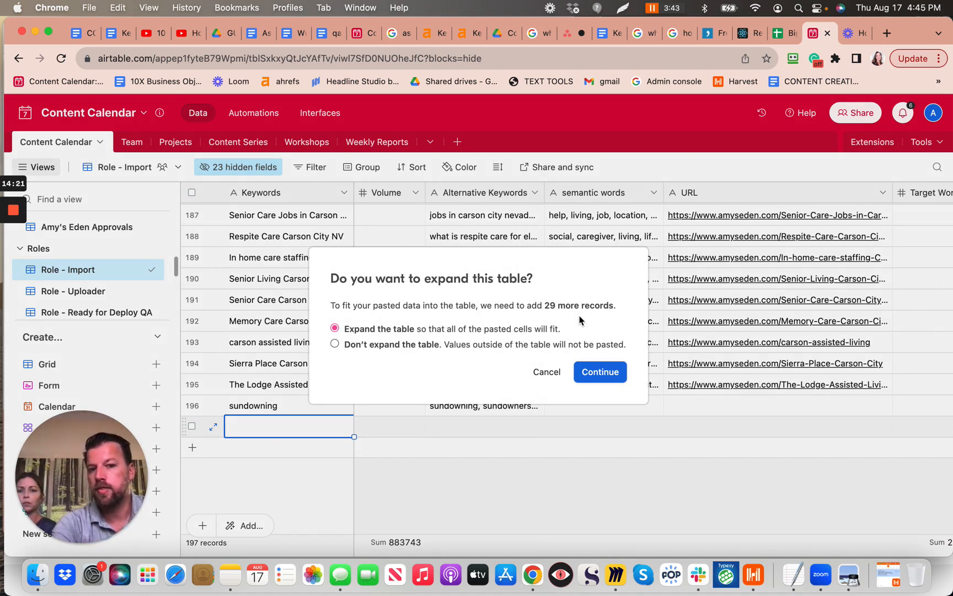
left_click(596, 373)
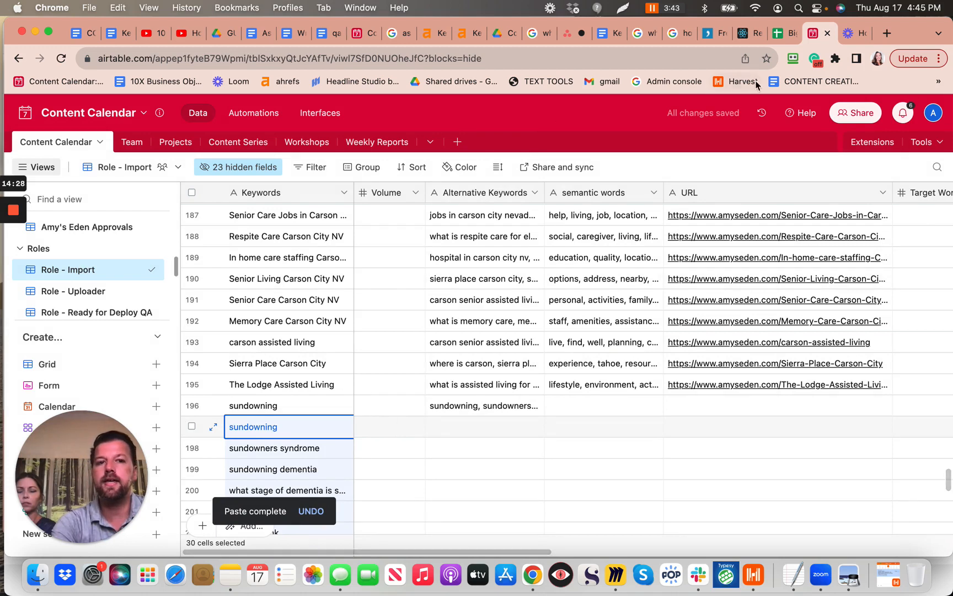
Clear the duplicate "sundowning" keyword from record 197 in the Content Calendar
left_click(781, 34)
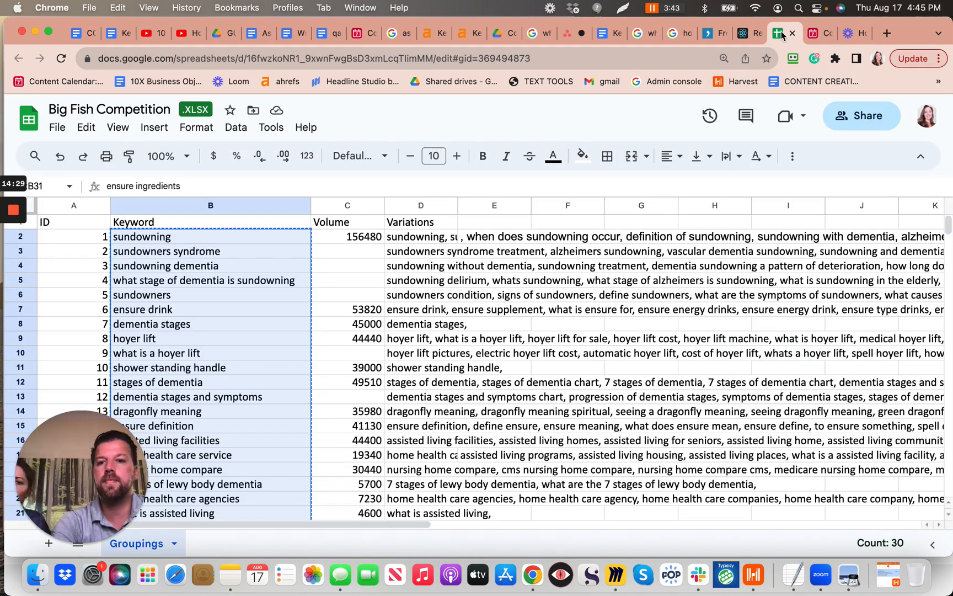
left_click(818, 34)
key("super+v")
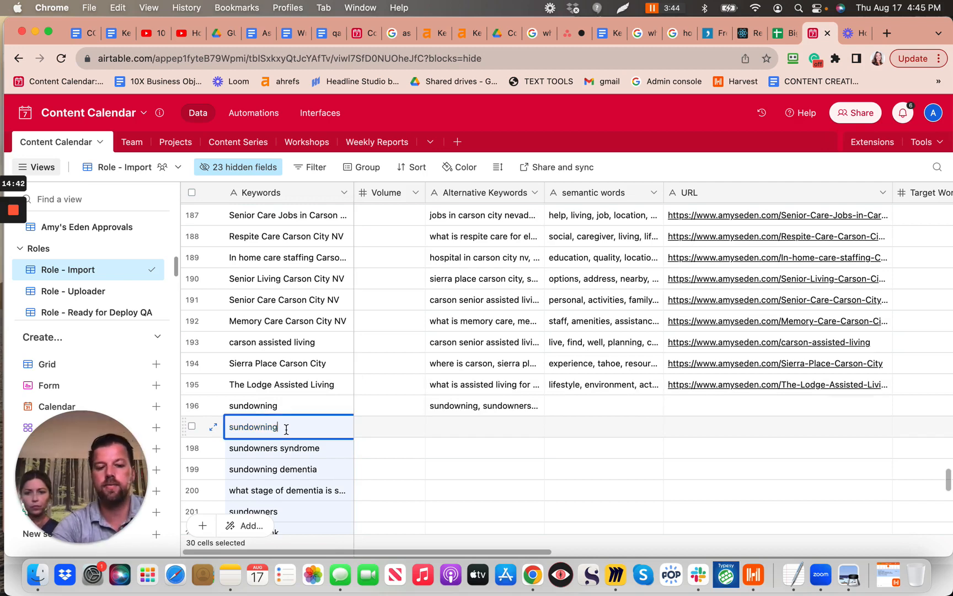
key("BackSpace")
key("BackSpace")
key("BackSpace")
key("BackSpace")
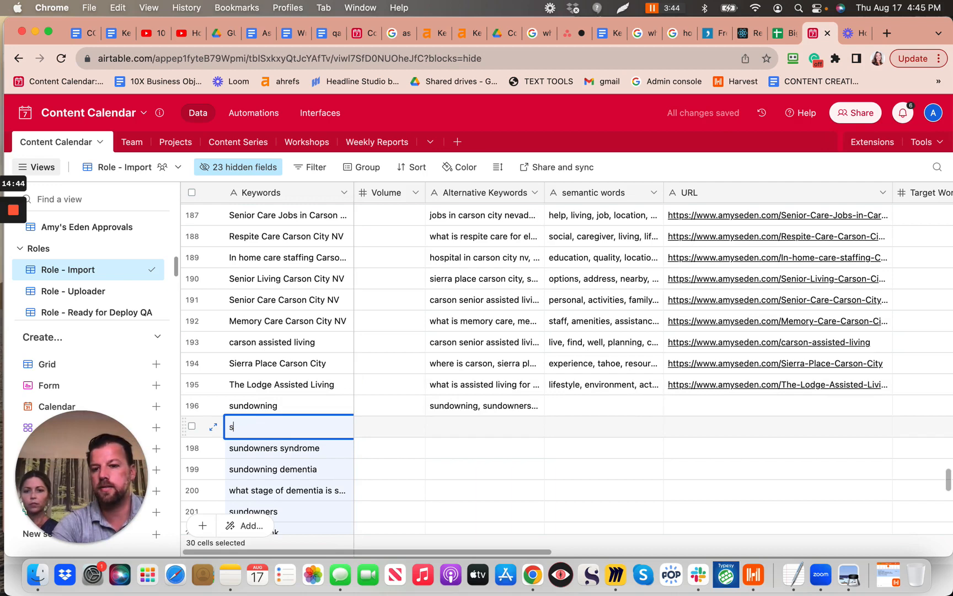
Switch back to the Big Fish Competition spreadsheet and copy the keyword variations in D3 through D31
left_click(782, 38)
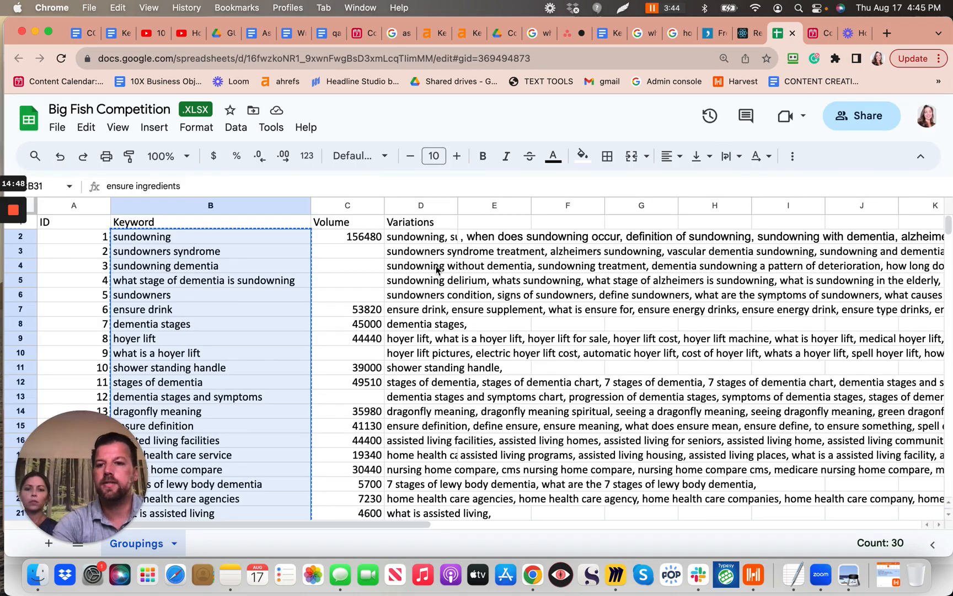
left_click(403, 253)
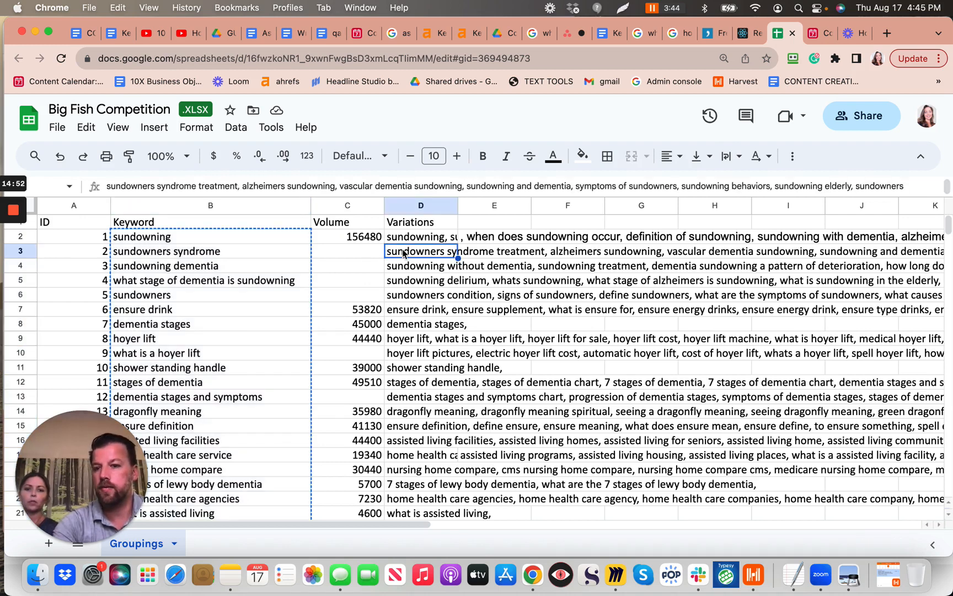
left_click_drag(403, 253, 414, 317)
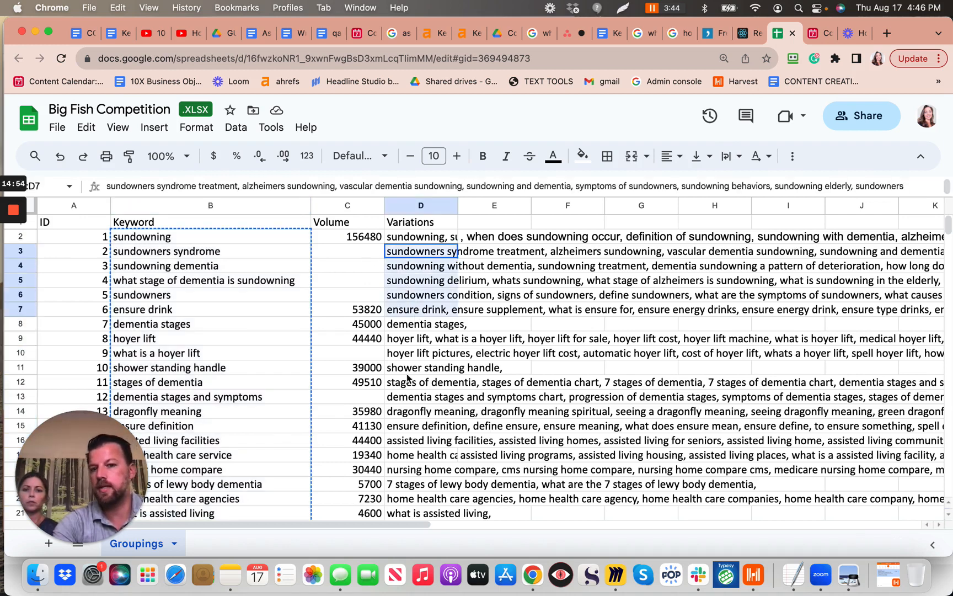
left_click_drag(408, 378, 398, 450)
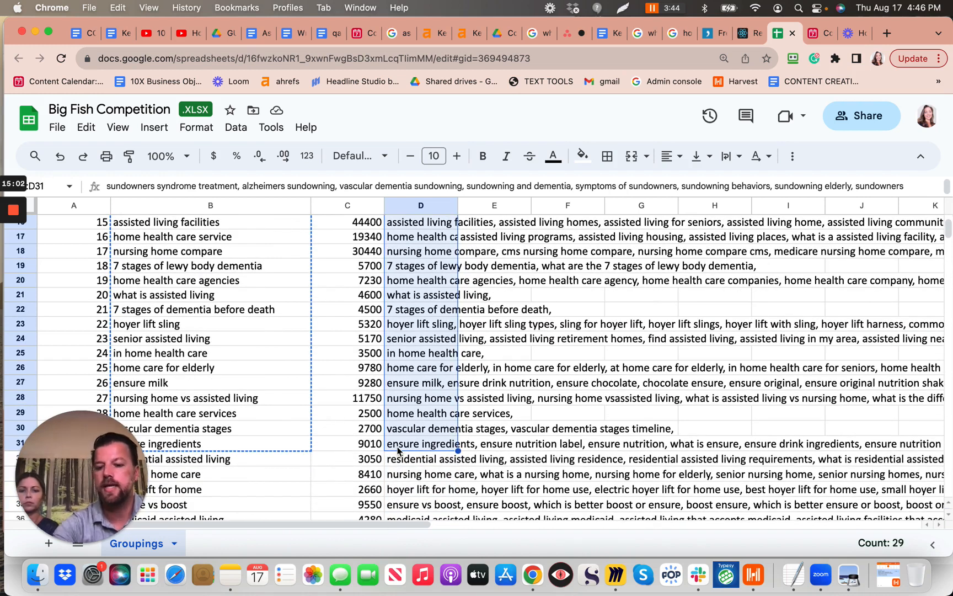
key("super+c")
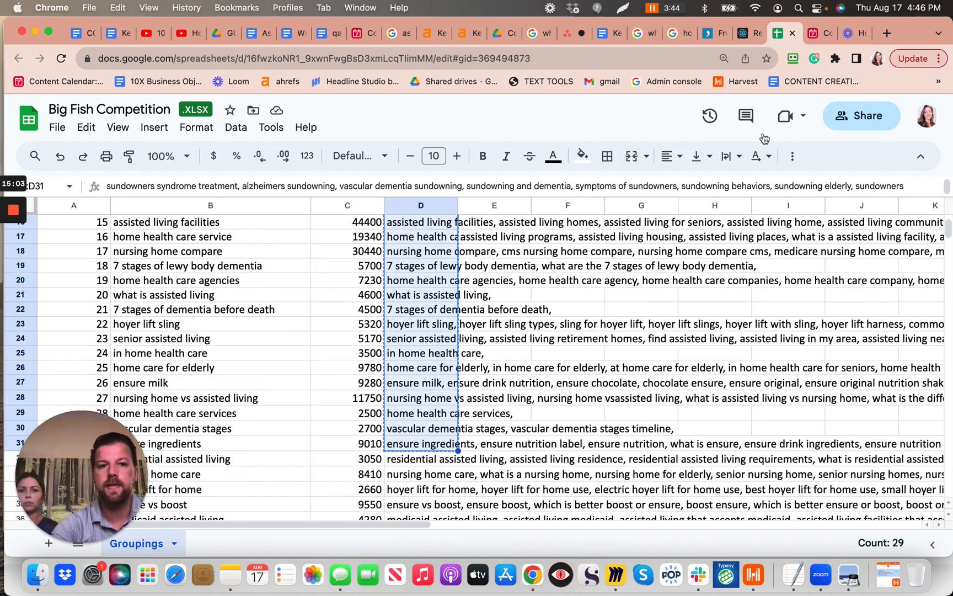
Paste the variations into the Content Calendar's Alternative Keywords column, starting at the "sundowners syndrome" record
left_click(813, 37)
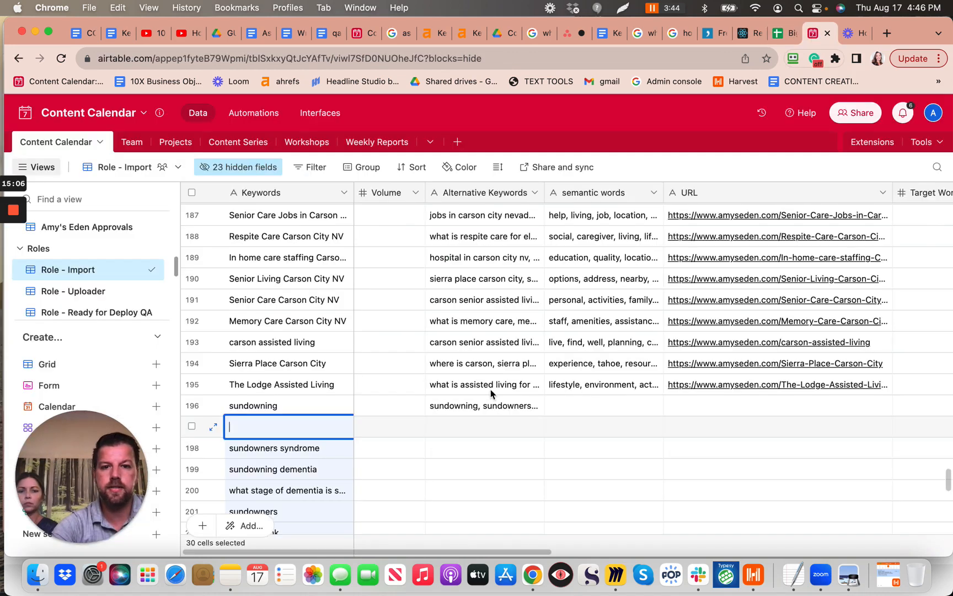
left_click(447, 453)
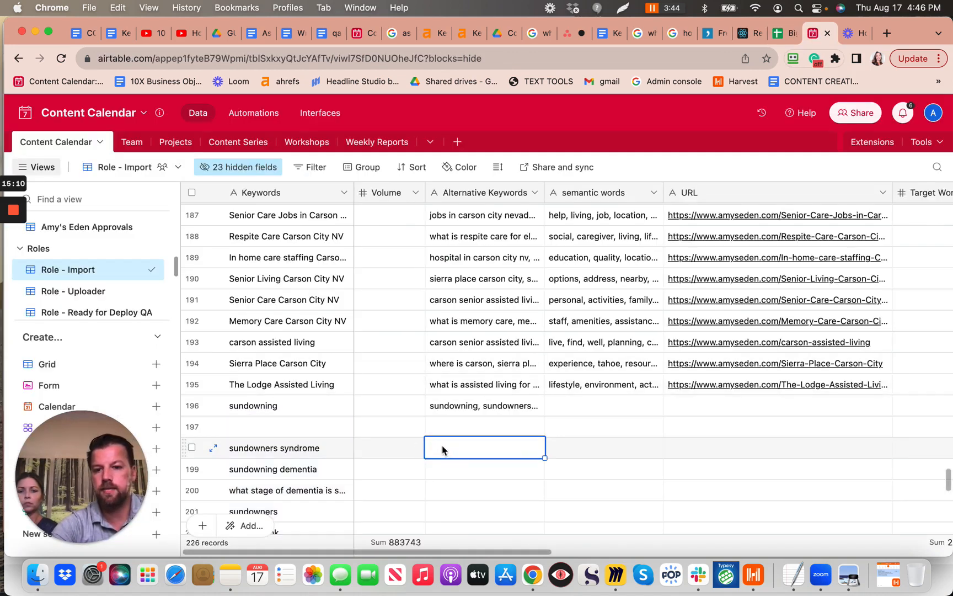
left_click(442, 448)
key("cmd+v")
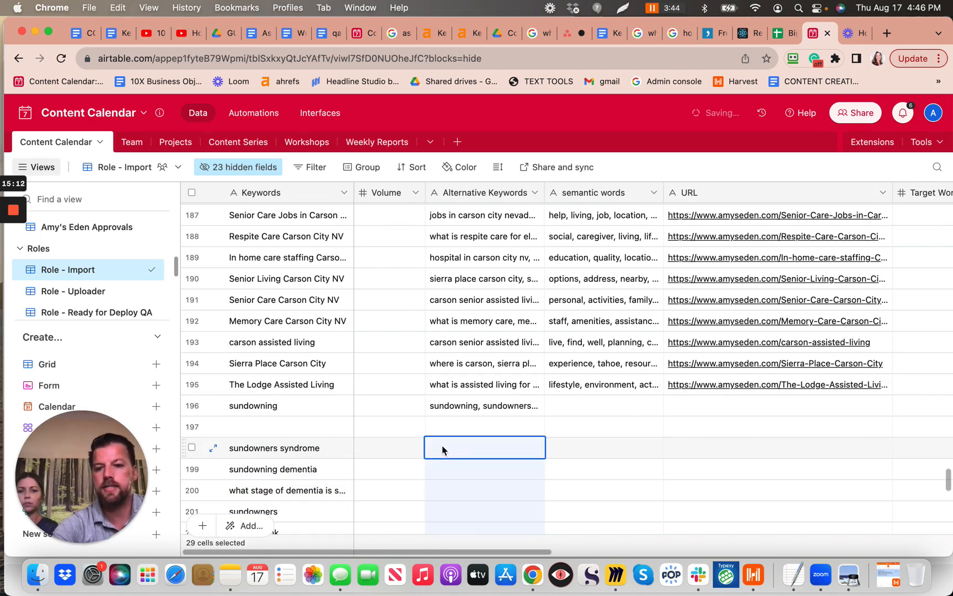
Check that the pasted alternative keywords line up with their keywords through the "ensure ingredients" record
scroll(442, 448, "down", 1)
scroll(443, 447, "down", 10)
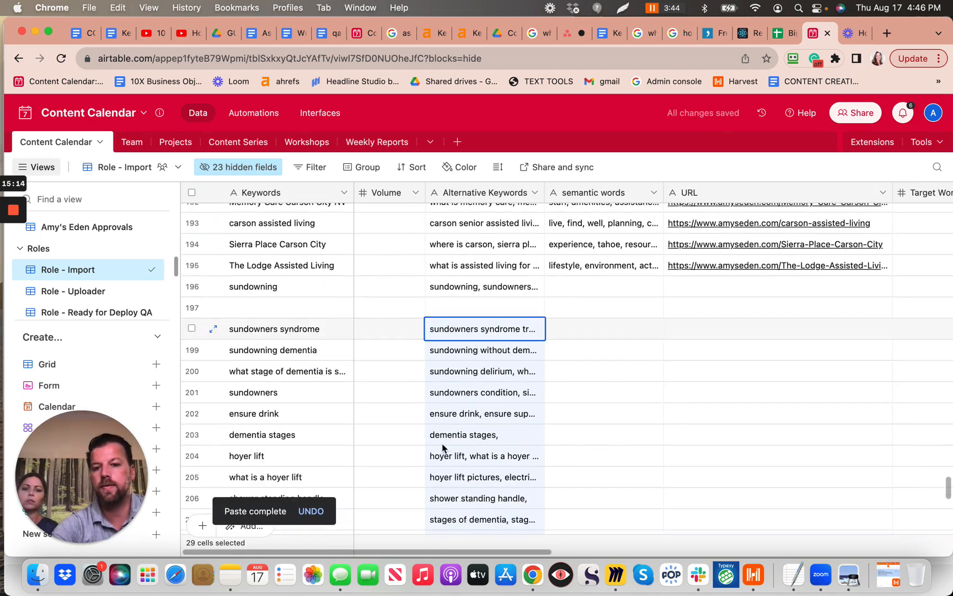
scroll(442, 447, "down", 5)
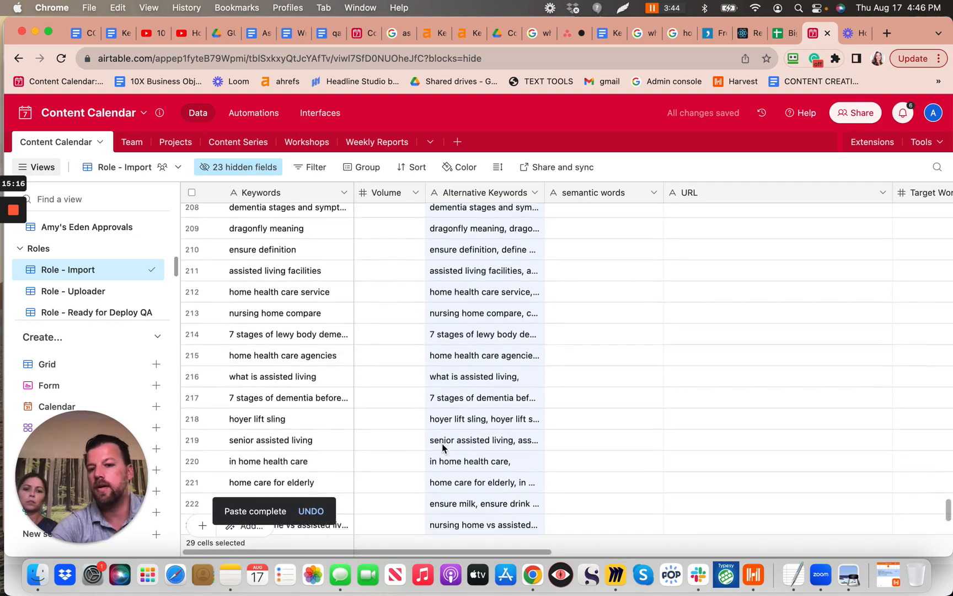
scroll(463, 231, "right", 1)
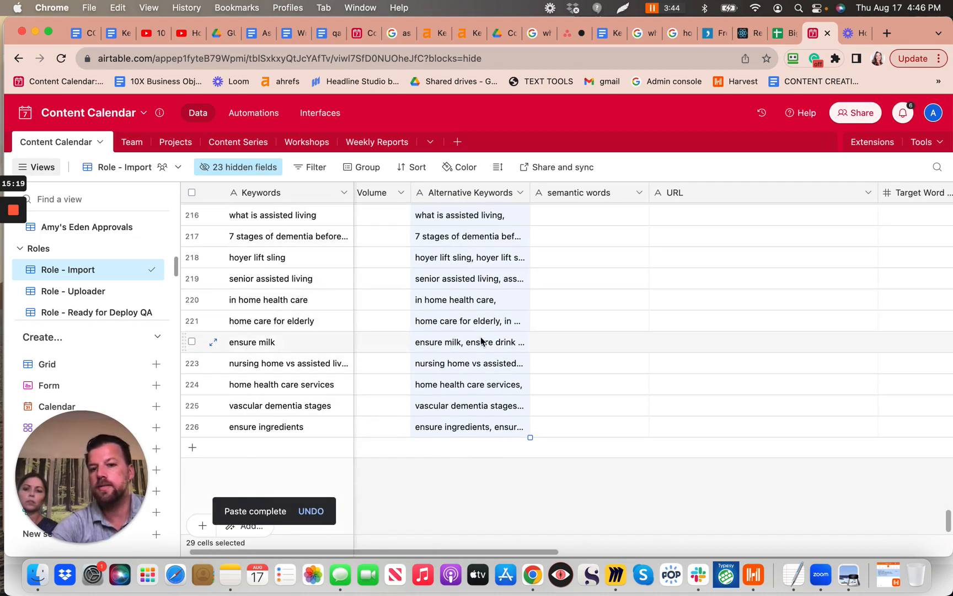
scroll(483, 344, "up", 8)
scroll(483, 346, "up", 4)
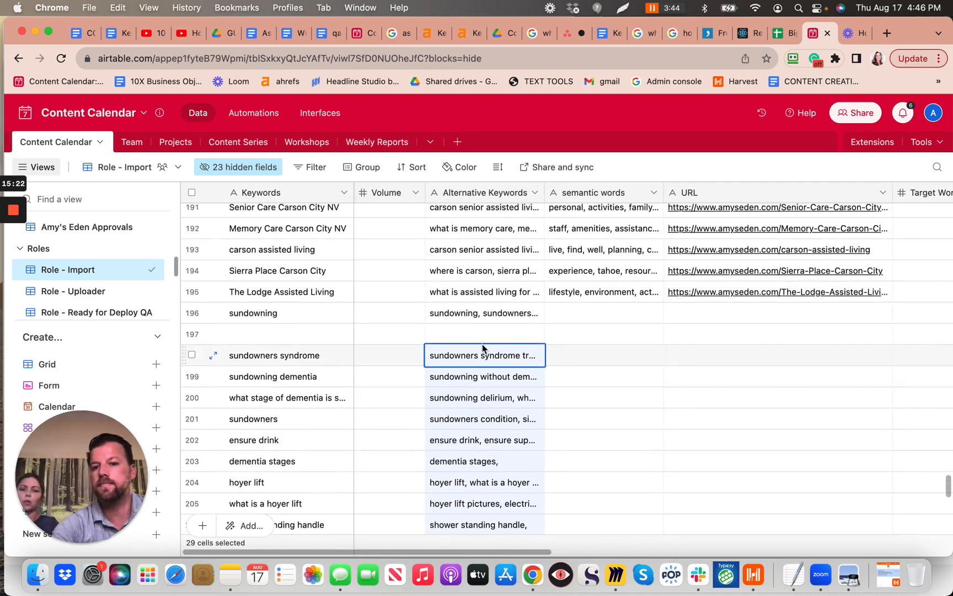
scroll(483, 346, "down", 5)
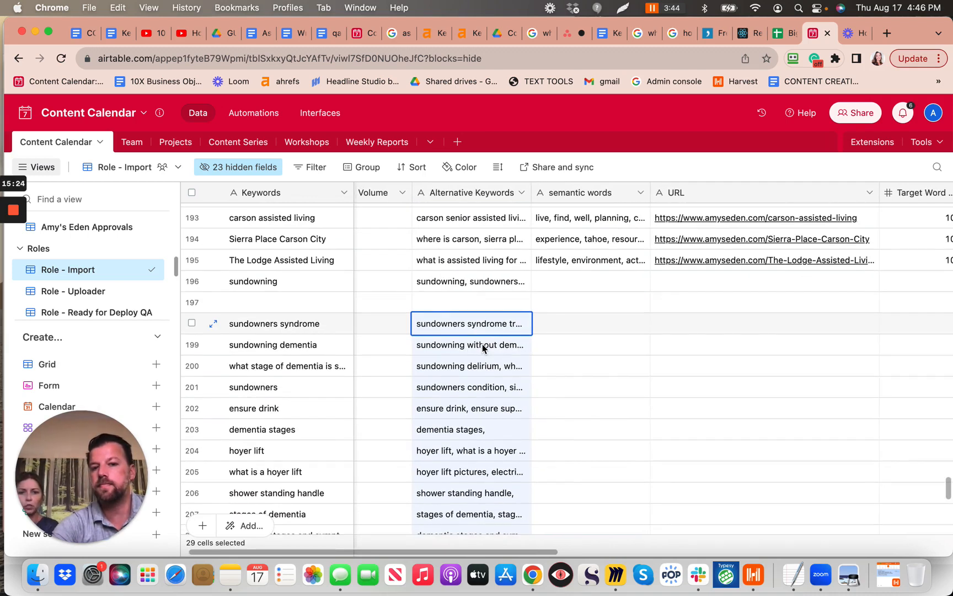
scroll(483, 346, "down", 4)
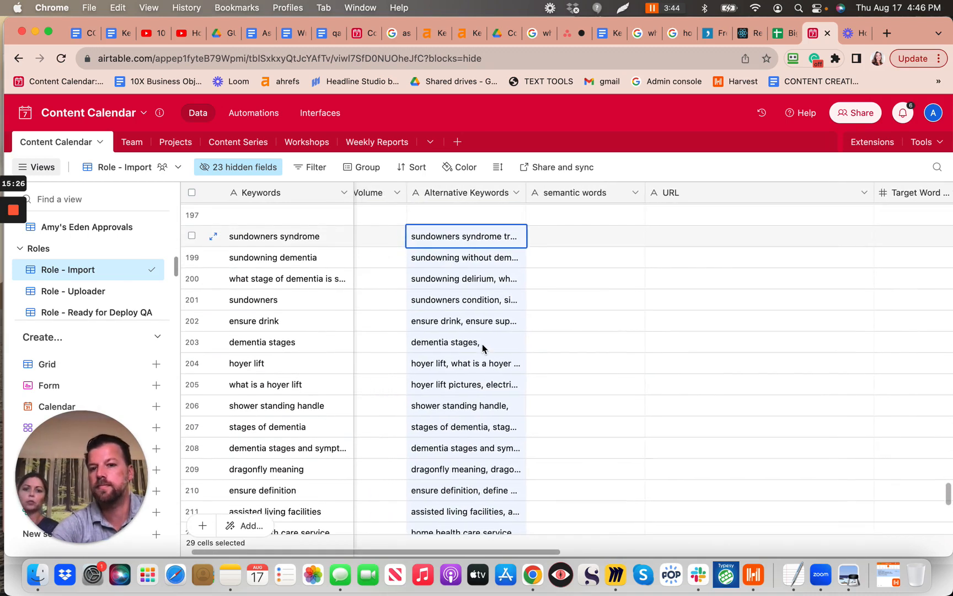
scroll(482, 348, "down", 1)
Review the new records' remaining columns, including Target Word, Project, Article Link, Content Series and ID
scroll(483, 348, "right", 2)
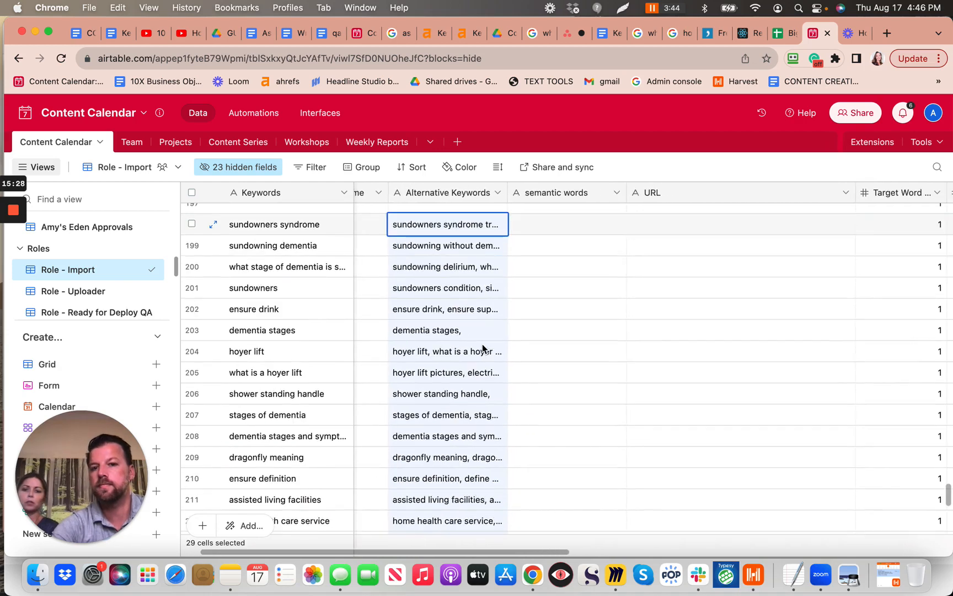
scroll(484, 347, "right", 2)
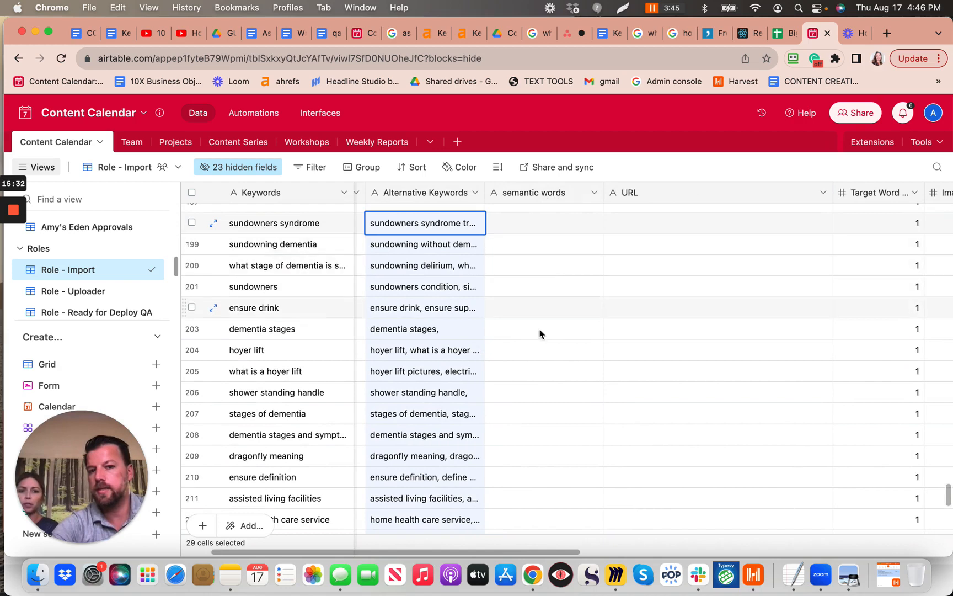
scroll(731, 310, "right", 8)
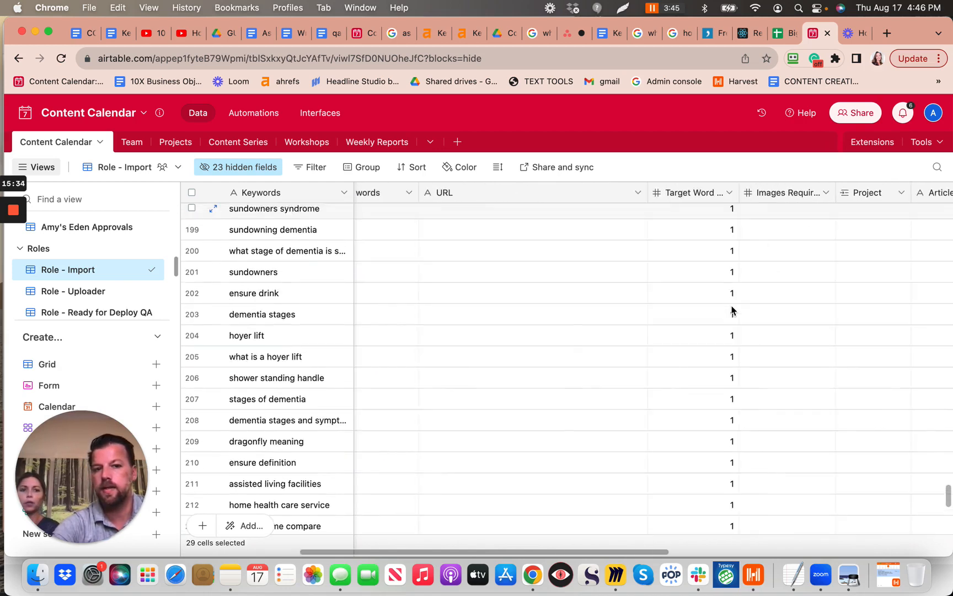
scroll(732, 309, "up", 4)
scroll(732, 310, "right", 4)
scroll(732, 310, "down", 1)
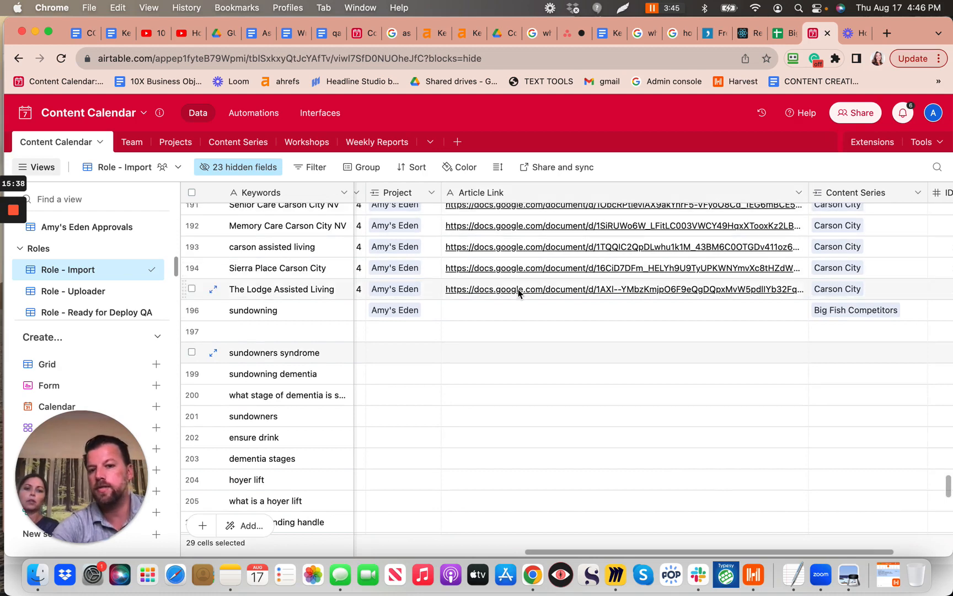
scroll(632, 376, "right", 5)
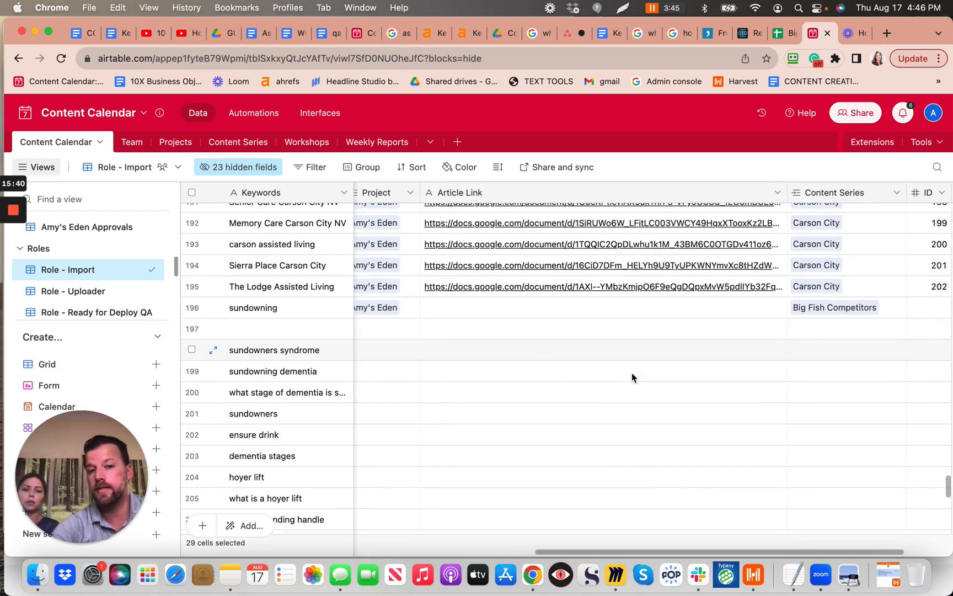
scroll(632, 376, "down", 1)
scroll(632, 377, "left", 8)
scroll(632, 377, "down", 2)
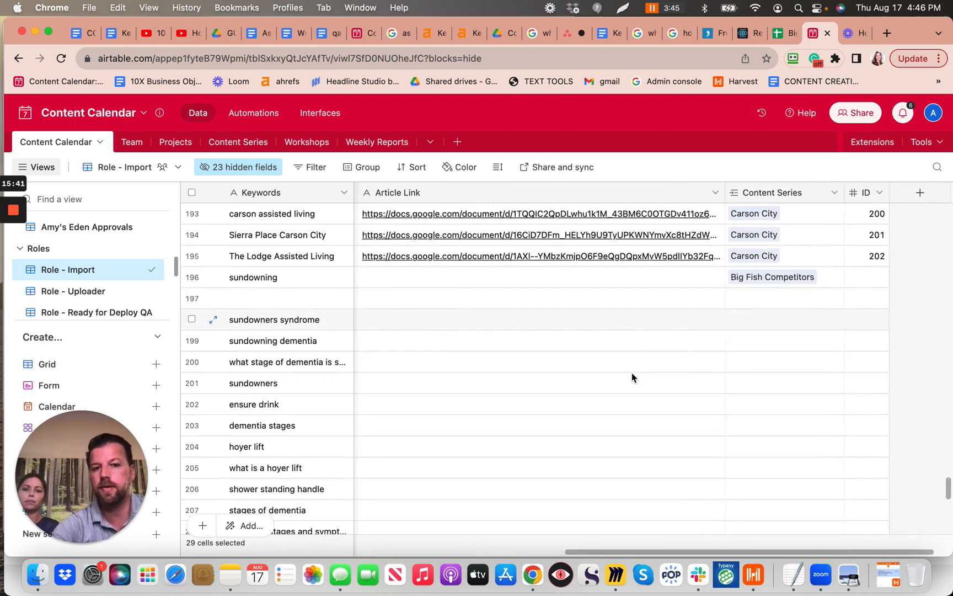
scroll(632, 373, "left", 5)
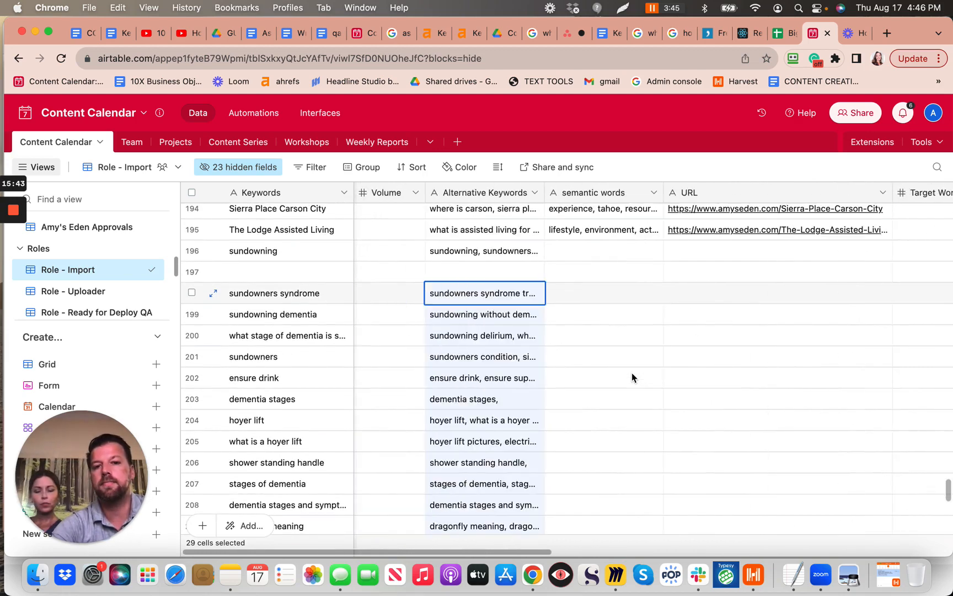
Select the "shower standing handle" keyword among the newly added Content Calendar records
scroll(632, 374, "down", 4)
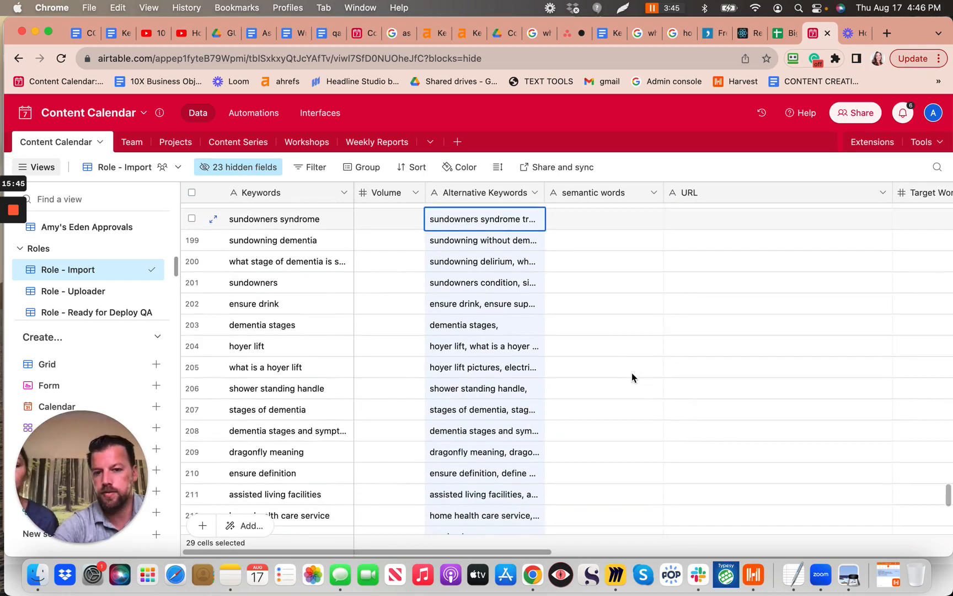
scroll(632, 372, "up", 1)
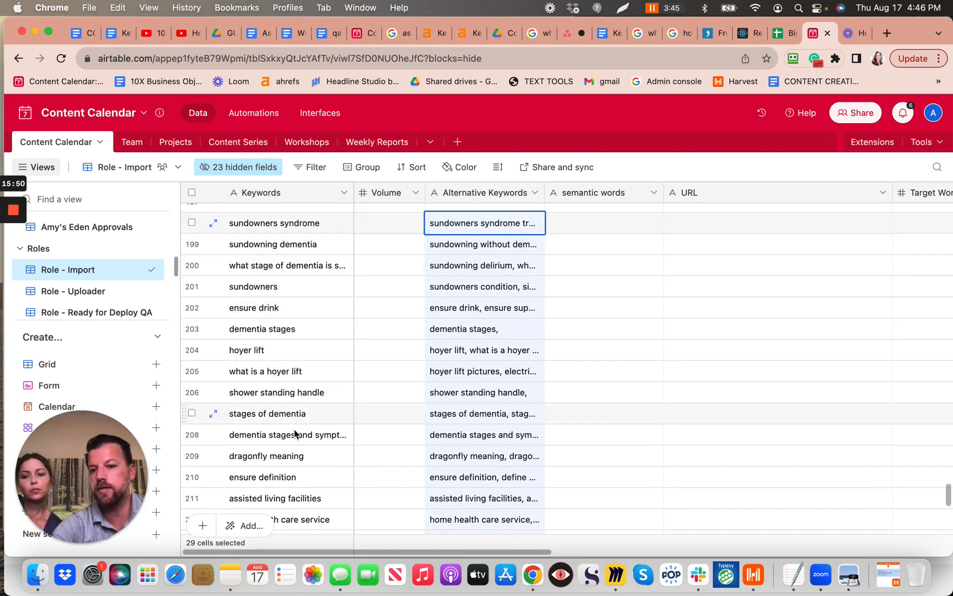
left_click(286, 400)
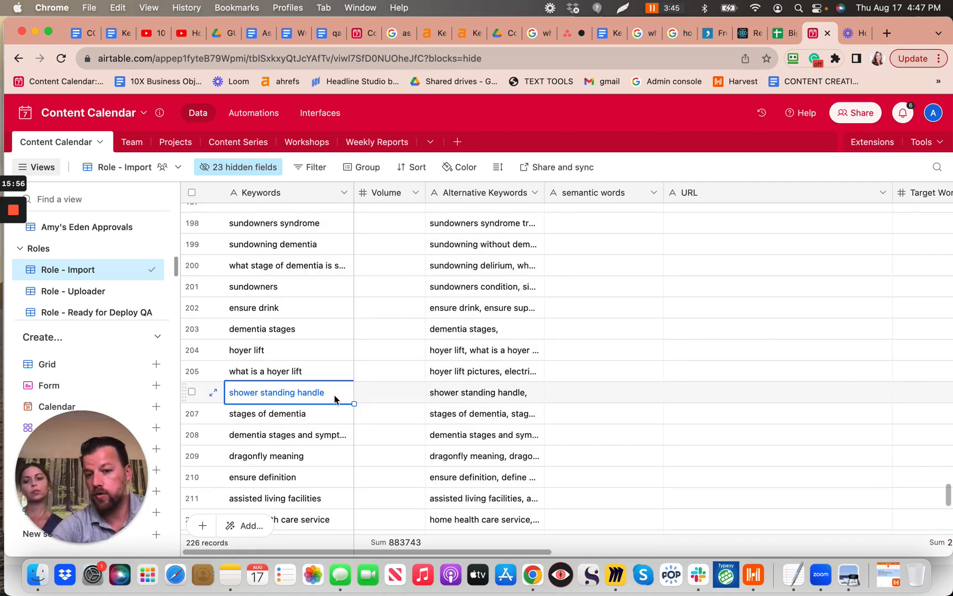
Inspect the full alternative keywords of the "shower standing handle", "stages of dementia" and "sundowners" records
left_click(457, 401)
left_click(463, 396)
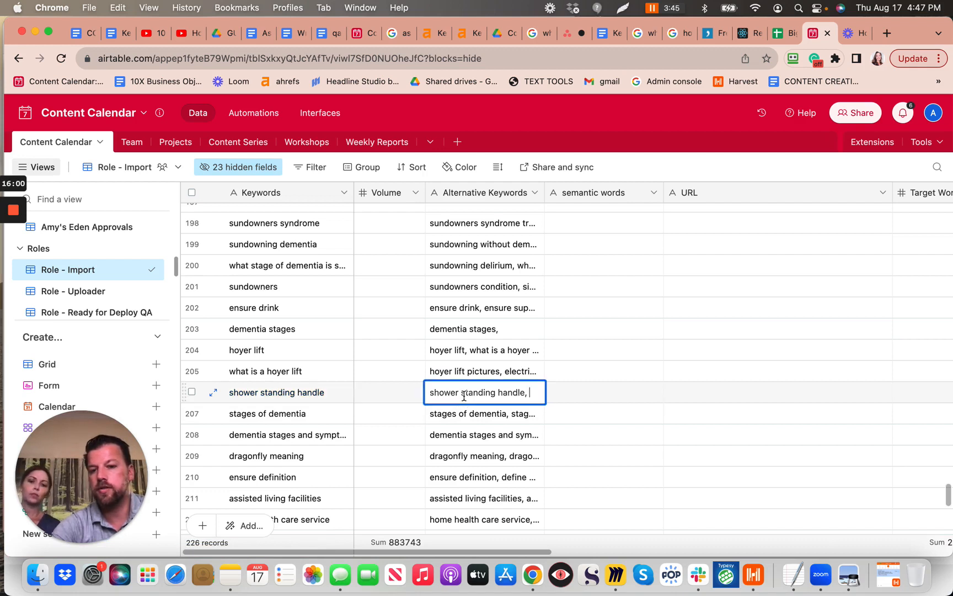
left_click(464, 419)
left_click(464, 420)
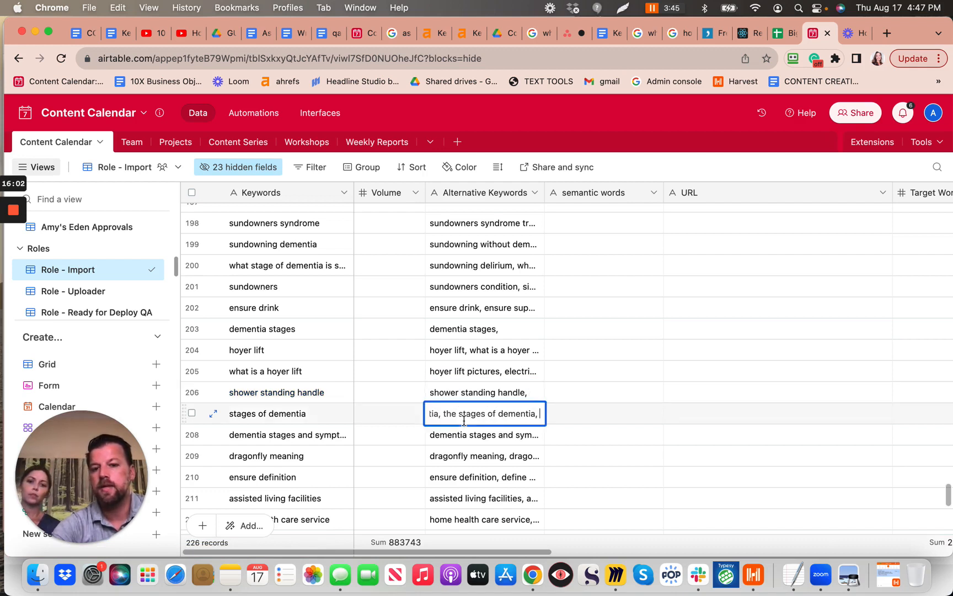
double_click(472, 291)
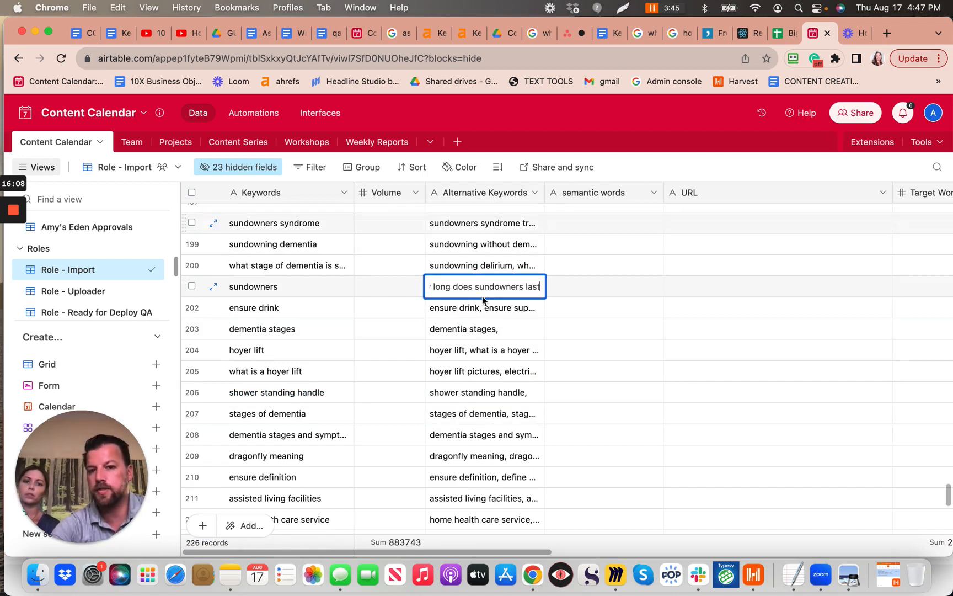
scroll(485, 320, "down", 1)
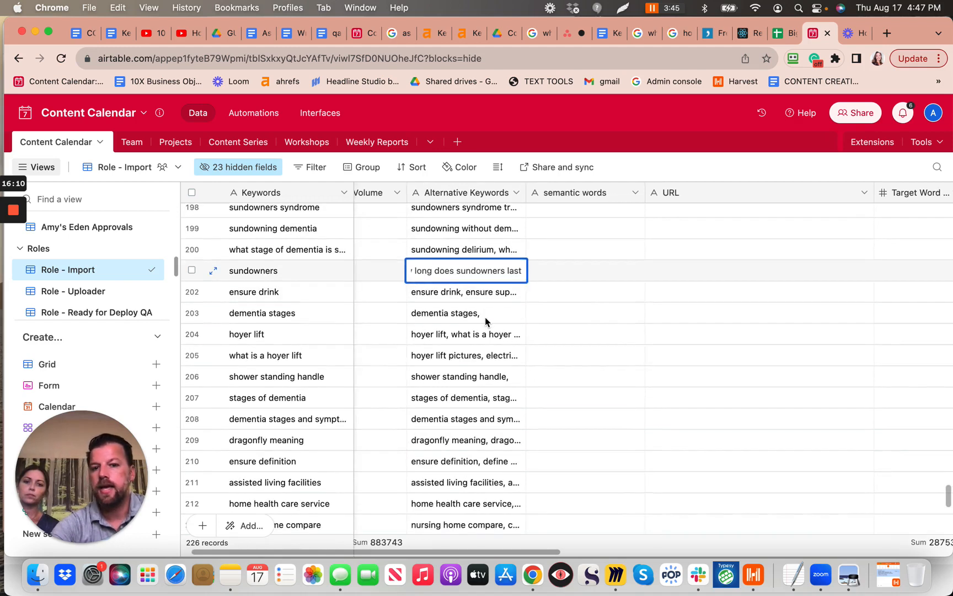
scroll(484, 320, "right", 2)
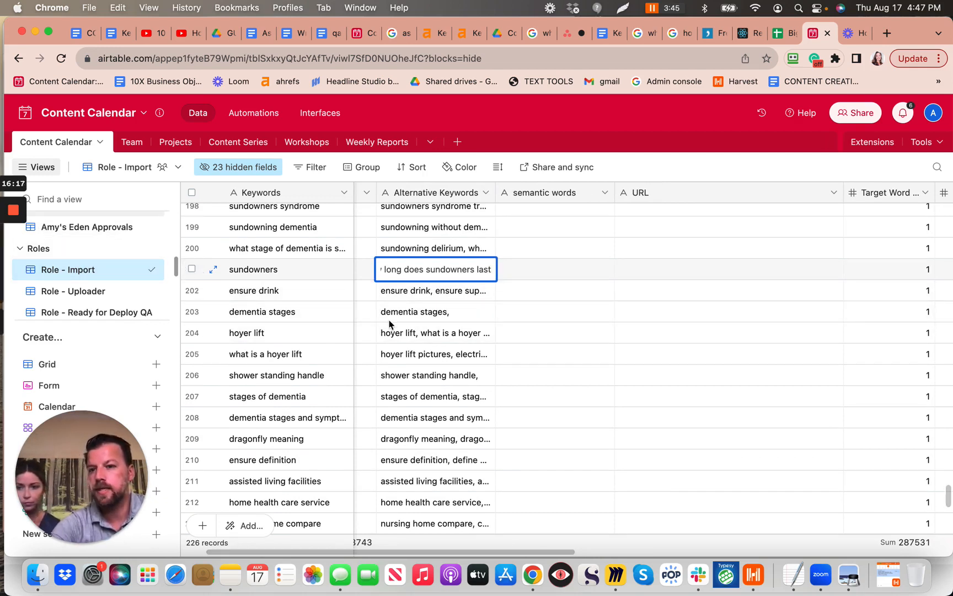
double_click(414, 269)
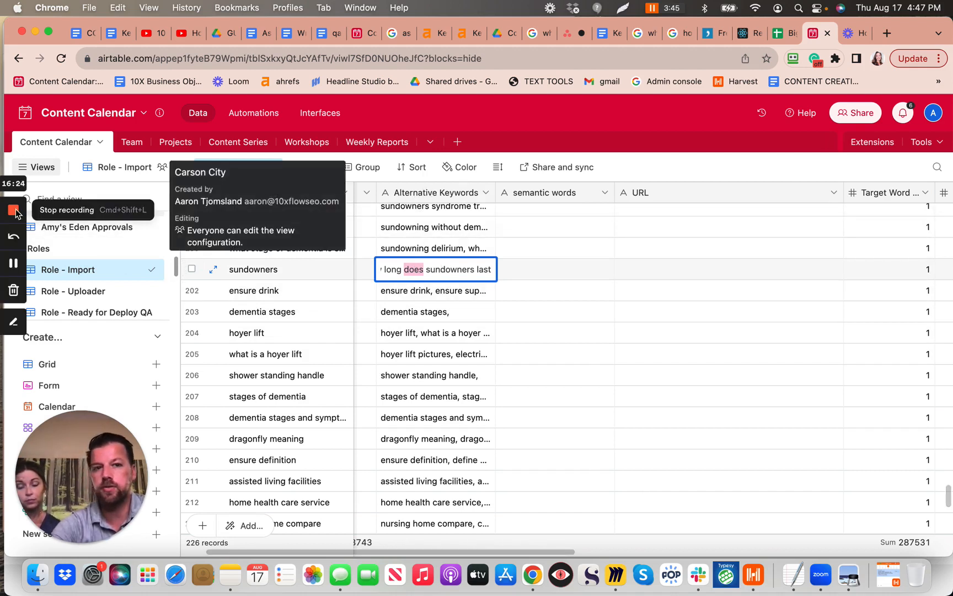
left_click(788, 37)
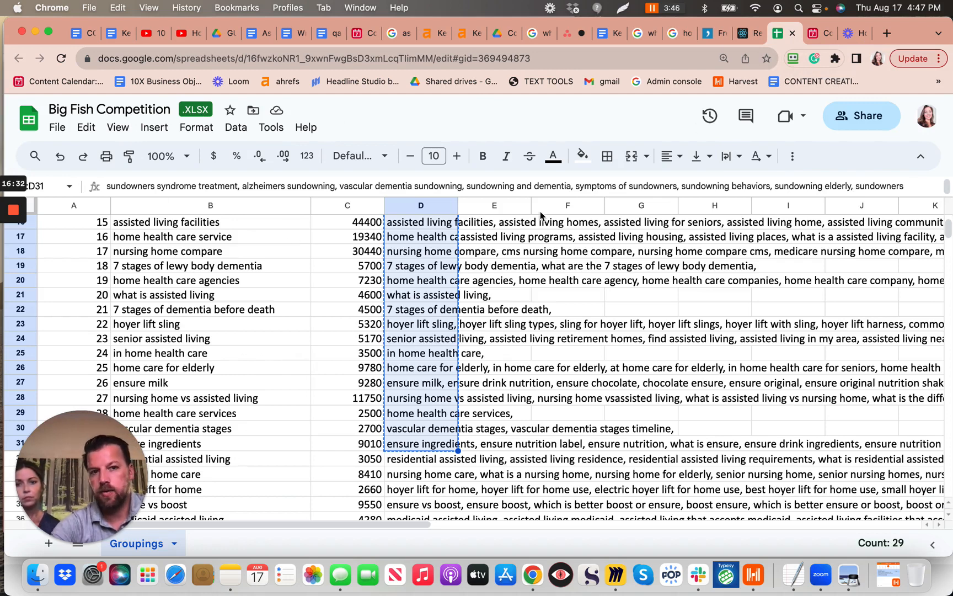
left_click(818, 33)
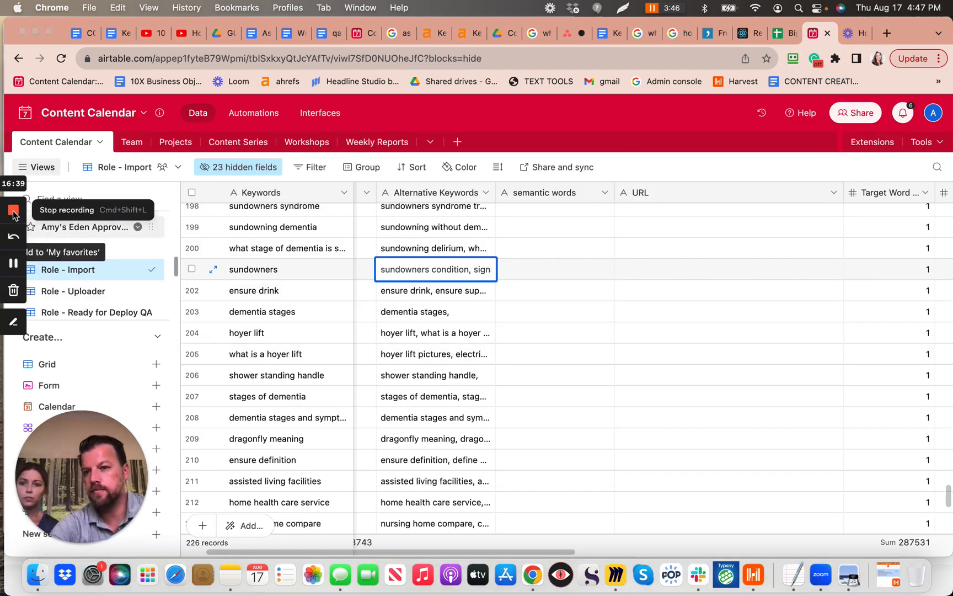
left_click(13, 211)
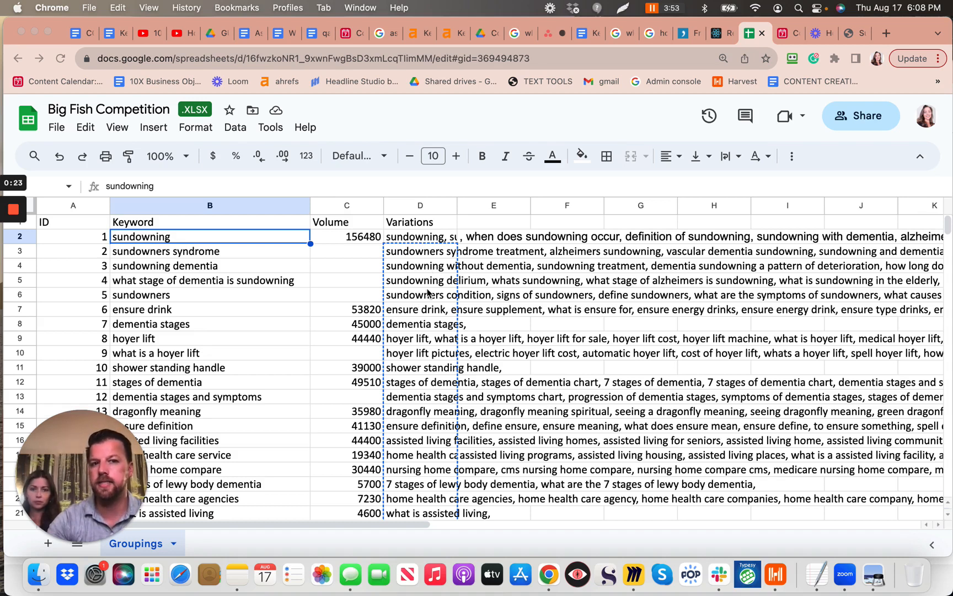
Examine the full list of variations for the "sundowning" keyword in the Big Fish Competition spreadsheet
left_click(416, 241)
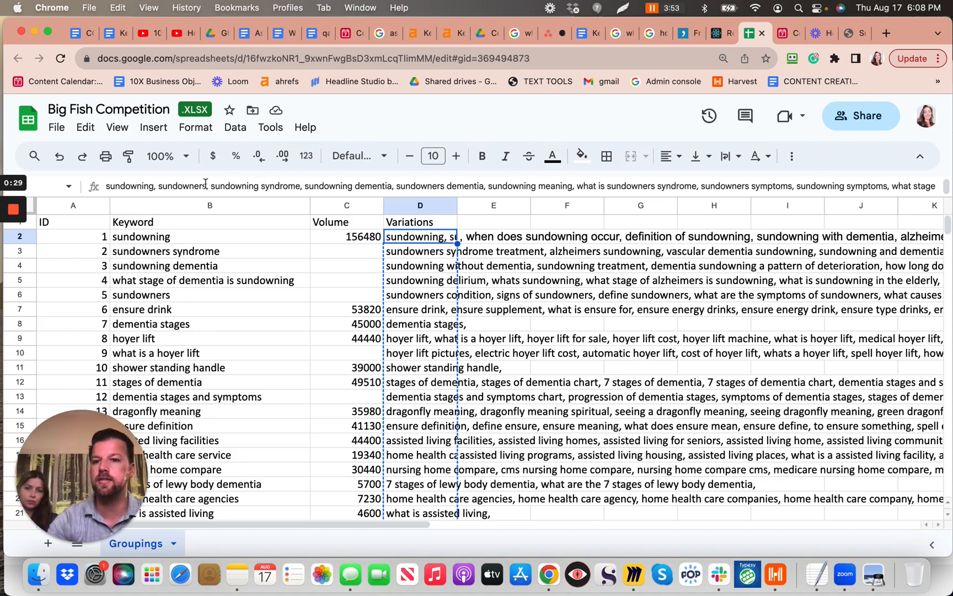
left_click(317, 189)
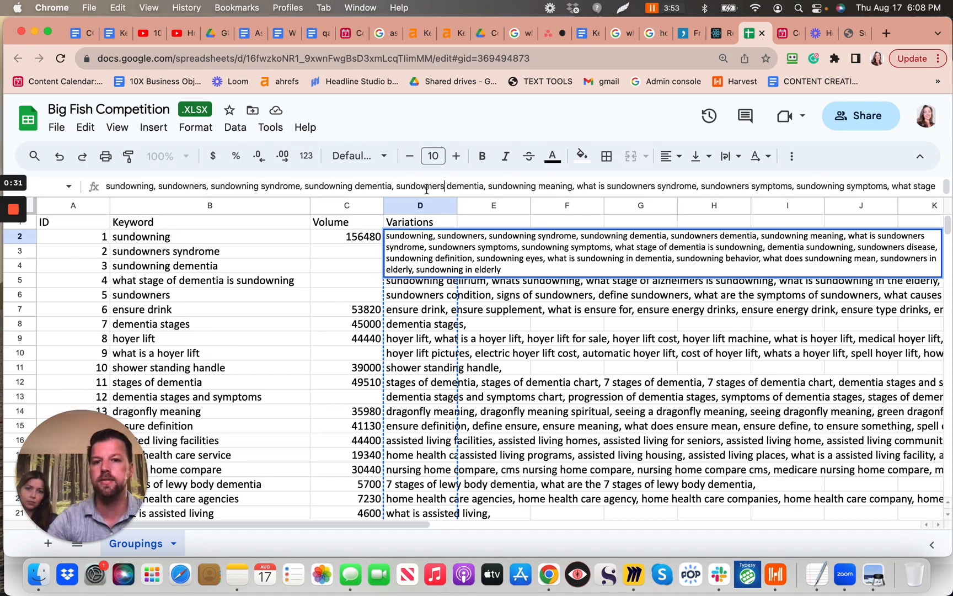
left_click(415, 270)
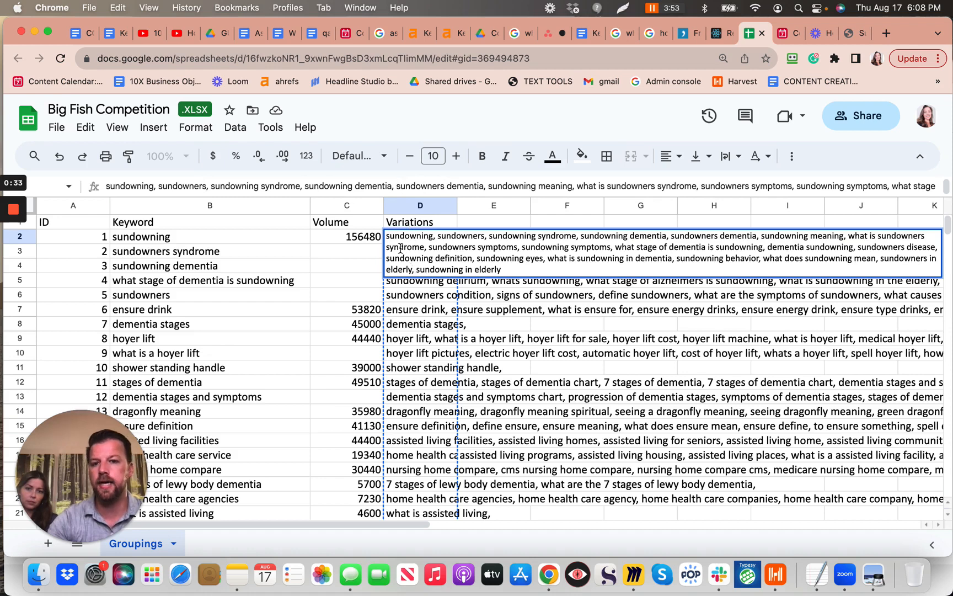
left_click_drag(483, 264, 475, 258)
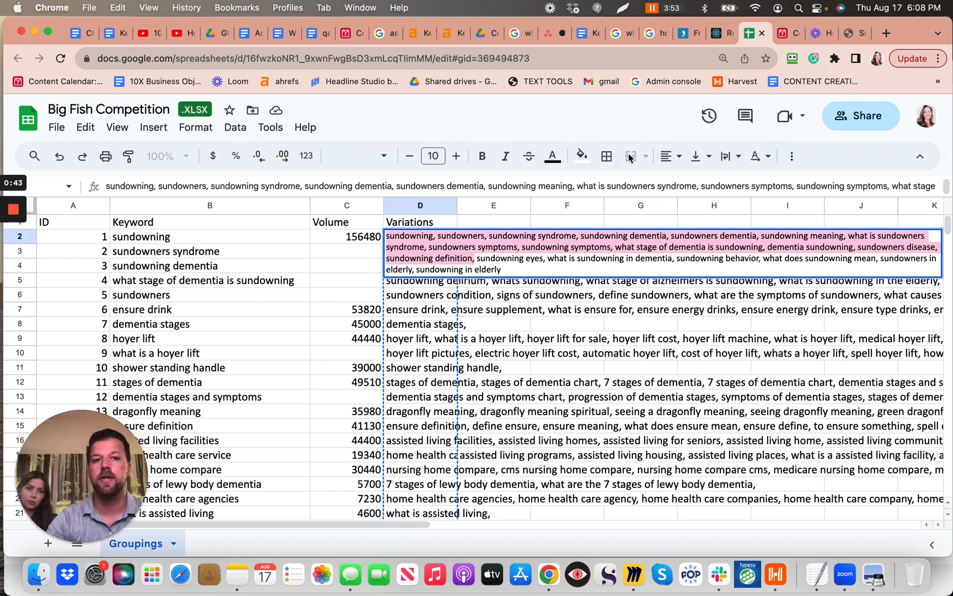
key("Return")
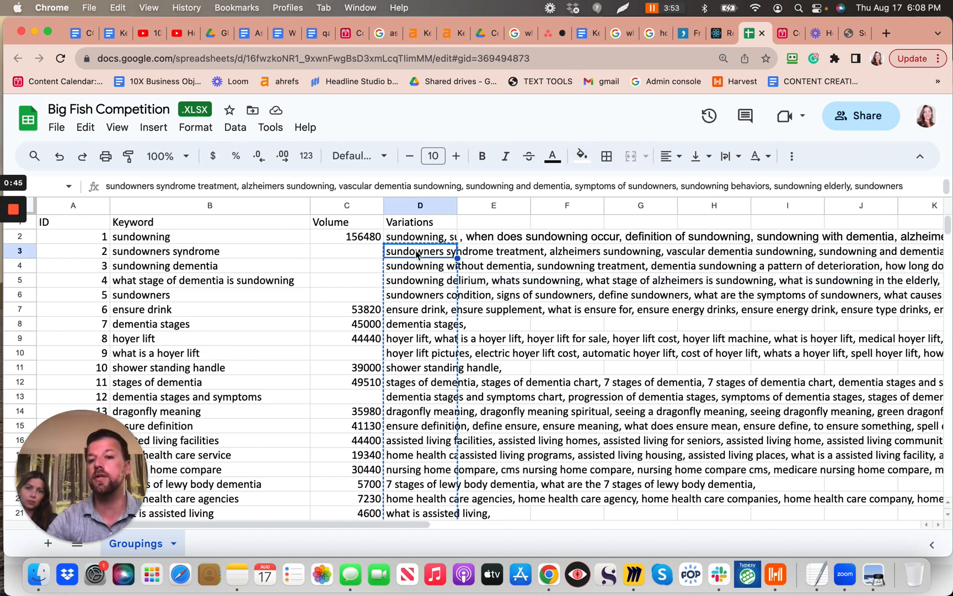
left_click(408, 242)
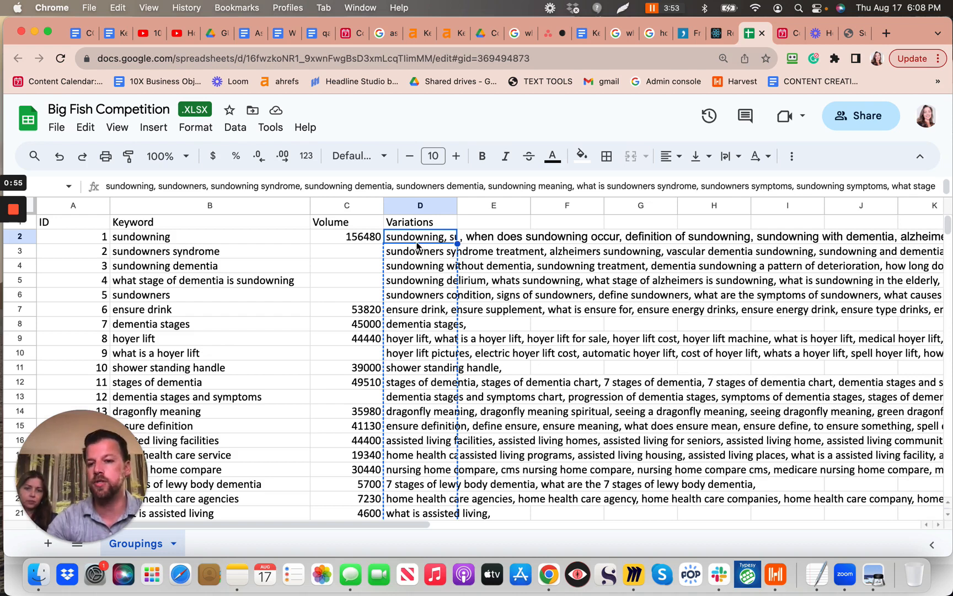
Switch to the Airtable Content Calendar and review the "sundowners" record's keyword, alternative keywords and semantic words cells
left_click(784, 36)
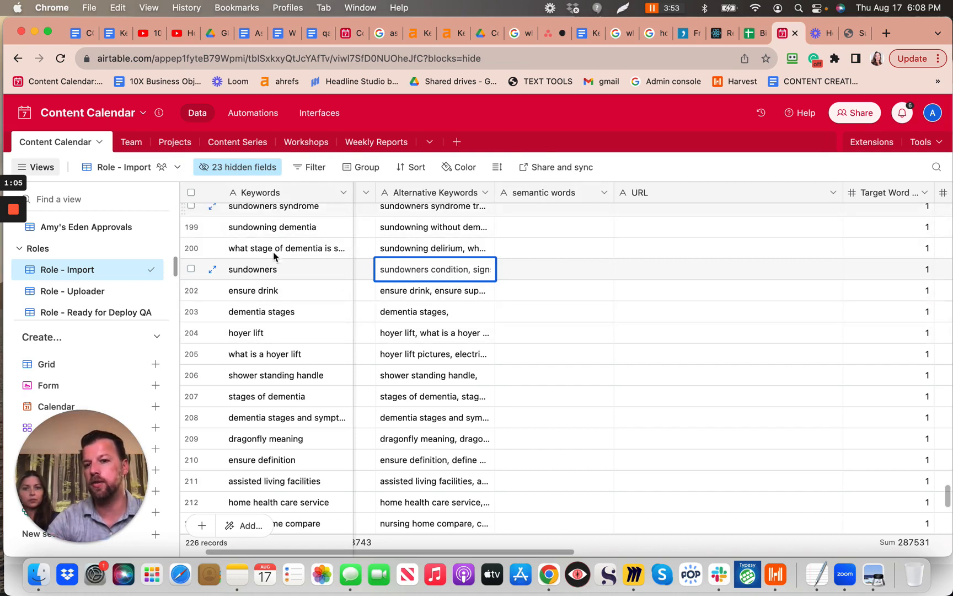
left_click(270, 270)
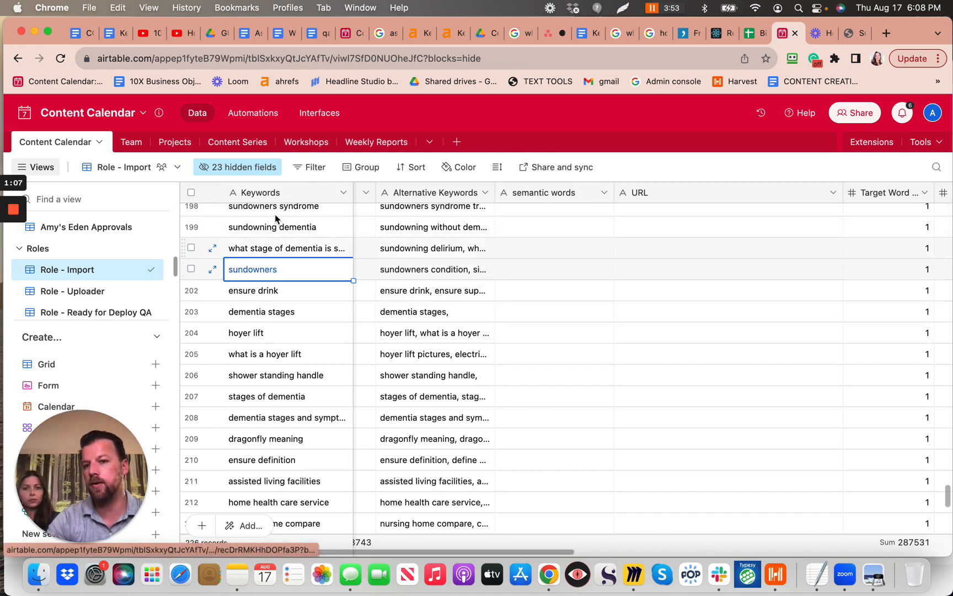
left_click(433, 271)
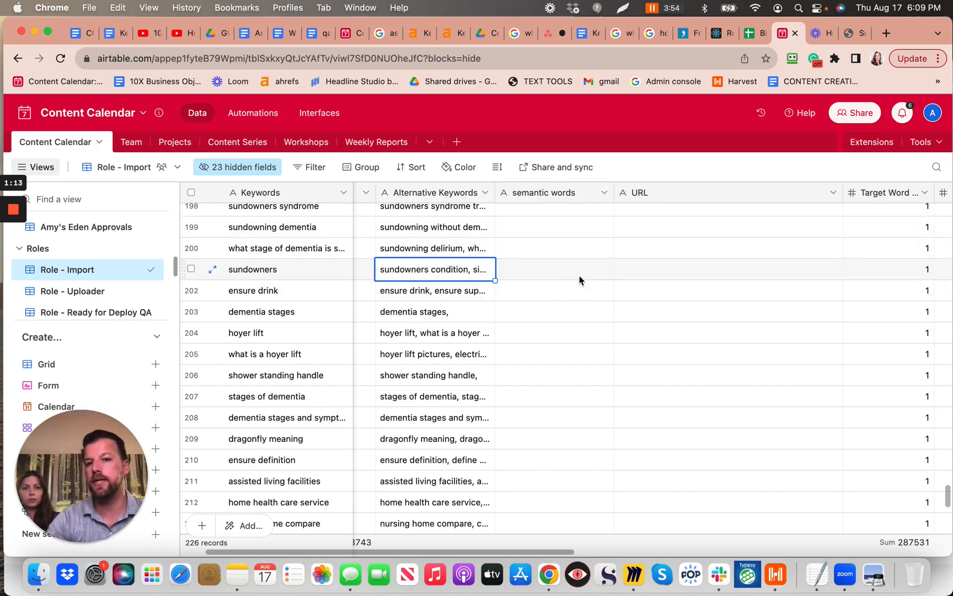
scroll(579, 279, "right", 5)
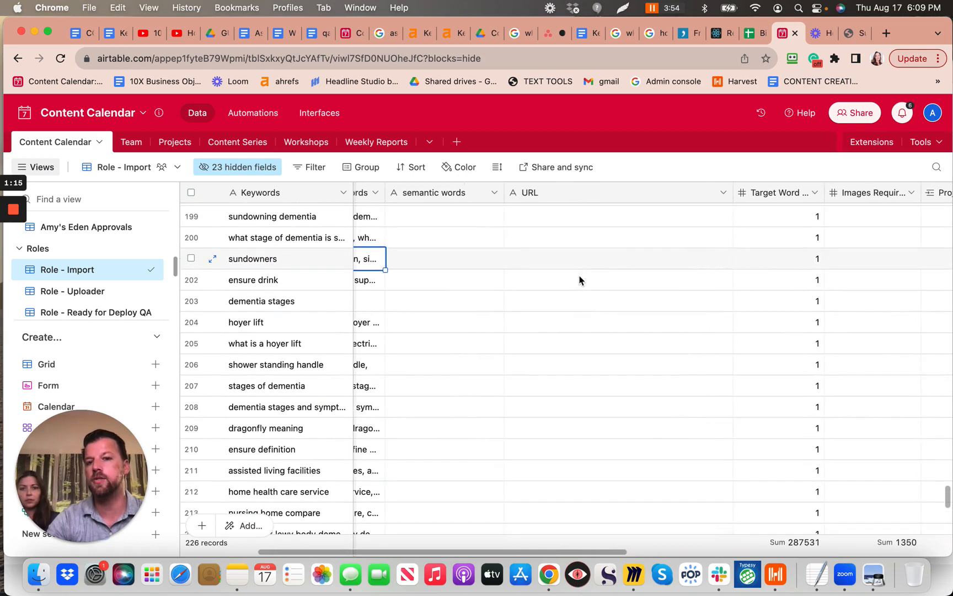
scroll(579, 280, "left", 1)
left_click(460, 264)
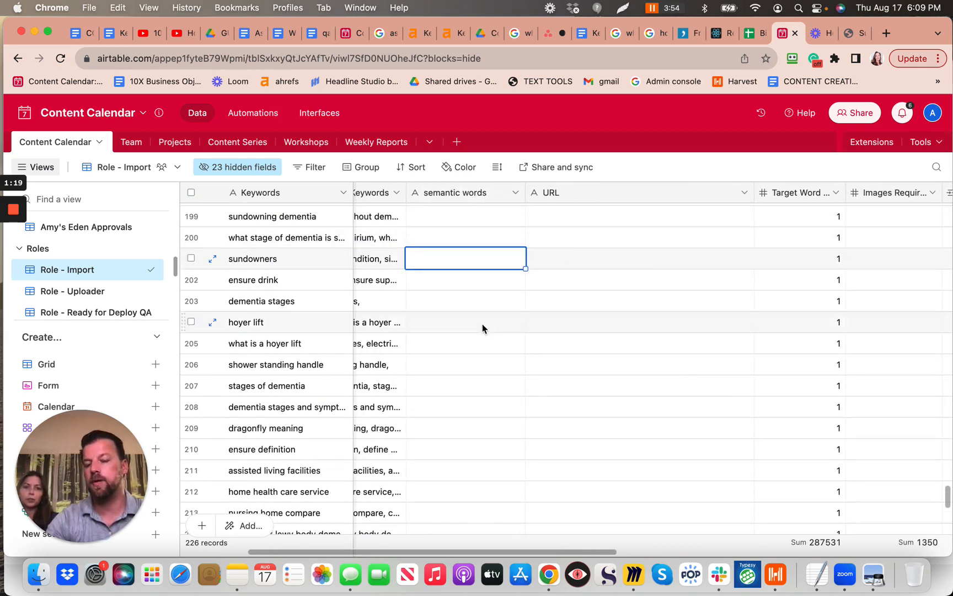
Copy the "sundowning" keyword from its Content Calendar record
scroll(459, 358, "up", 2)
scroll(459, 358, "left", 3)
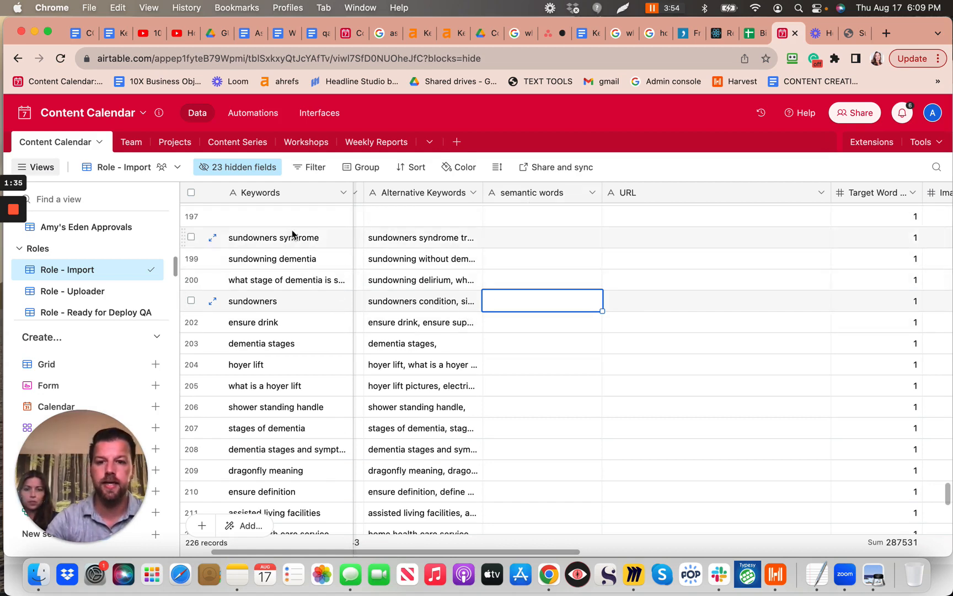
scroll(296, 238, "up", 3)
scroll(296, 238, "left", 1)
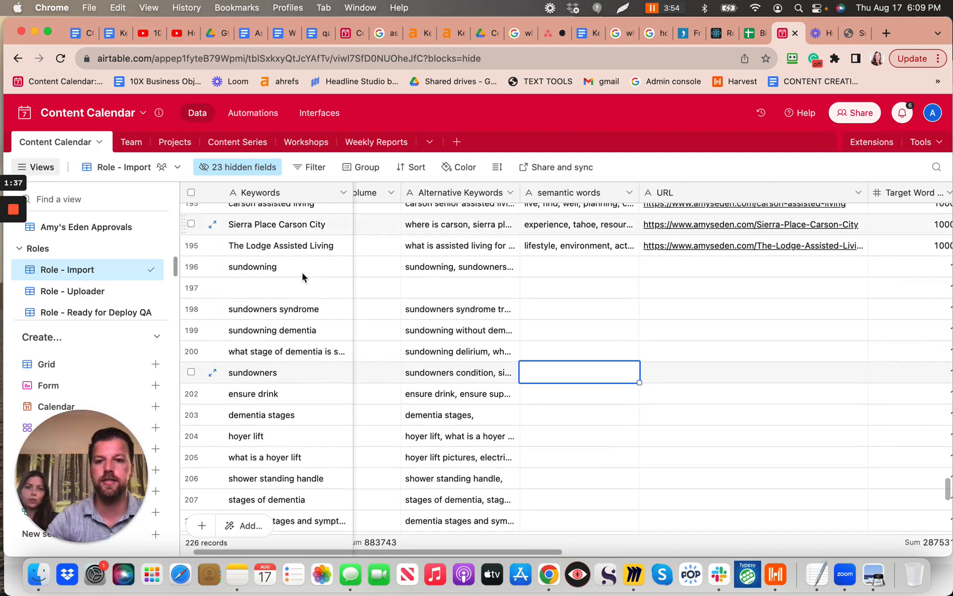
left_click(269, 271)
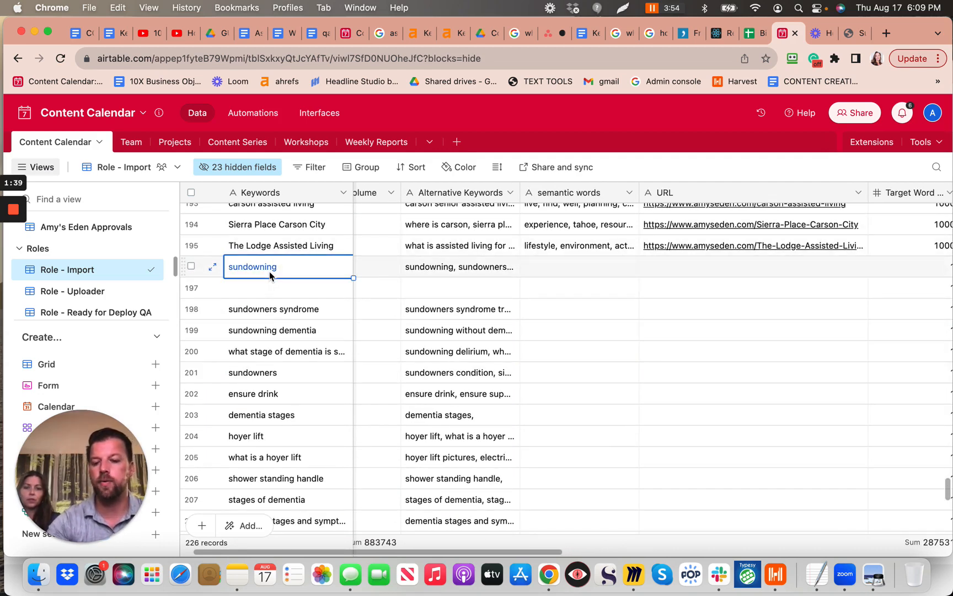
key("super+c")
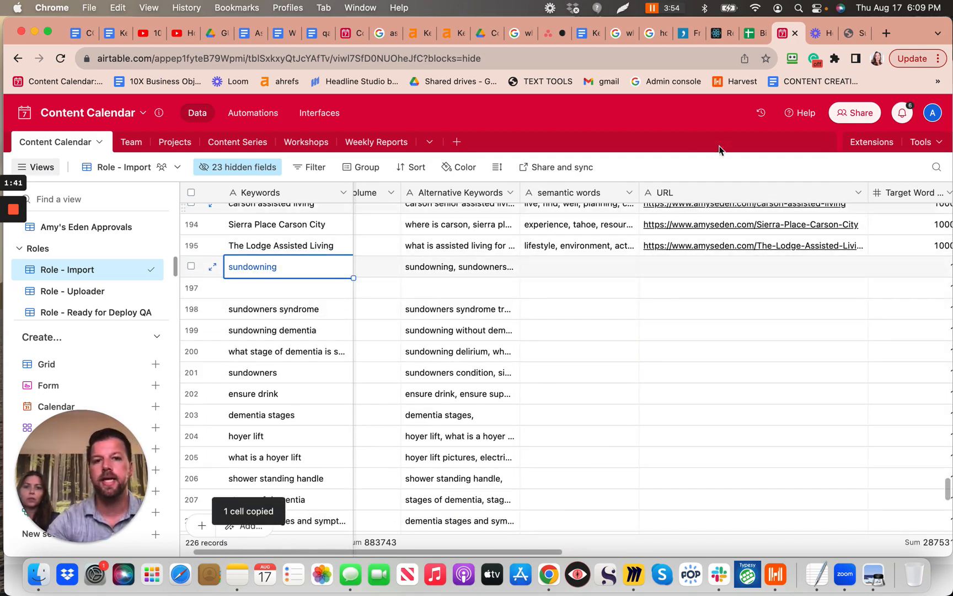
Switch to Text Tools and submit a standard TFIDF analysis job for the copied keyword "sundowning"
left_click(853, 36)
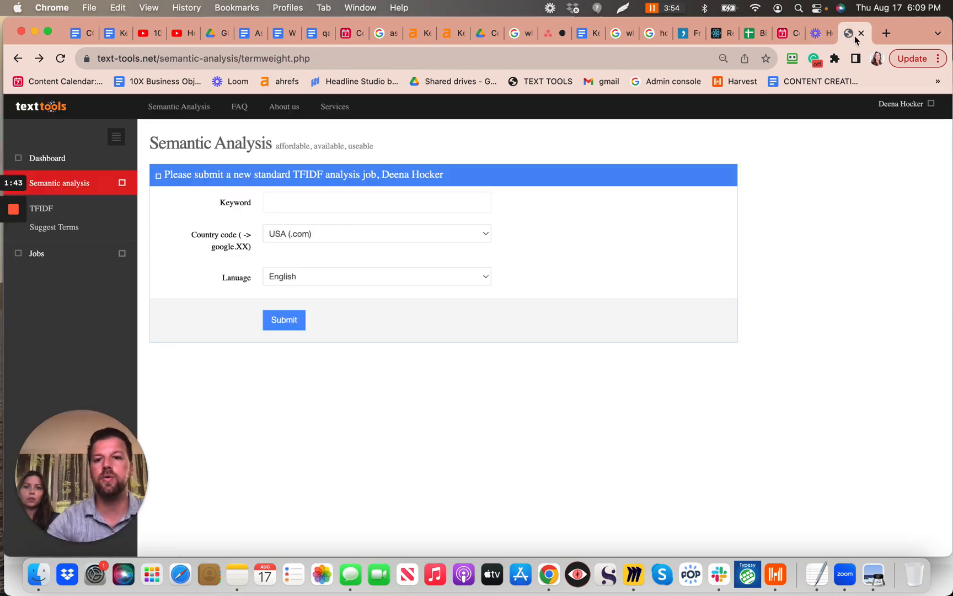
left_click(99, 58)
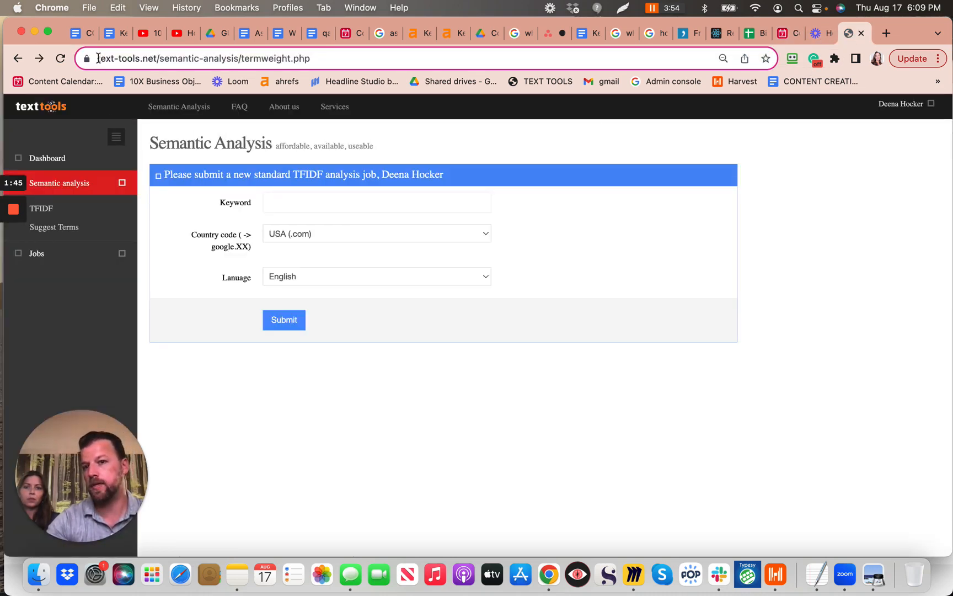
left_click_drag(98, 58, 139, 59)
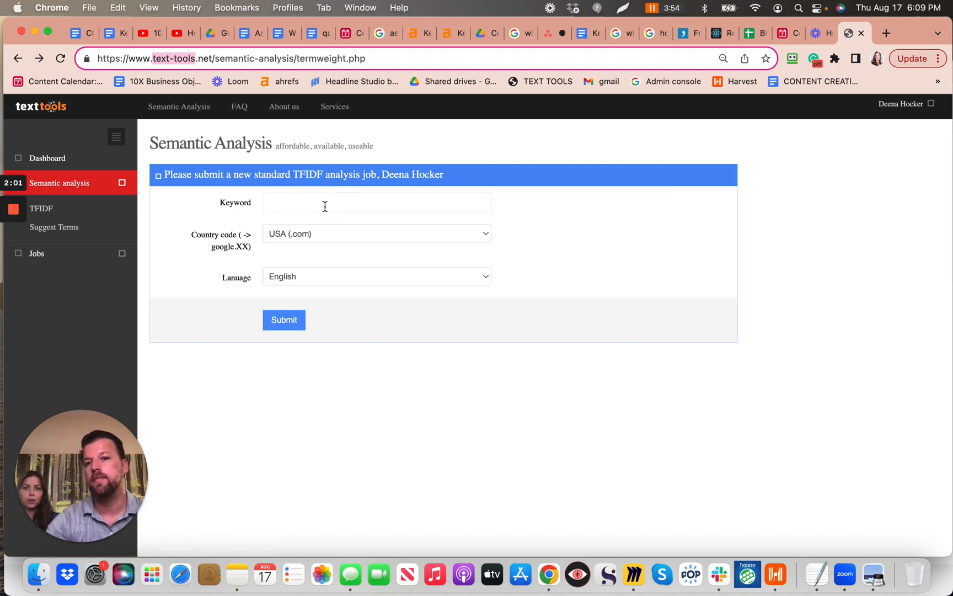
left_click(287, 199)
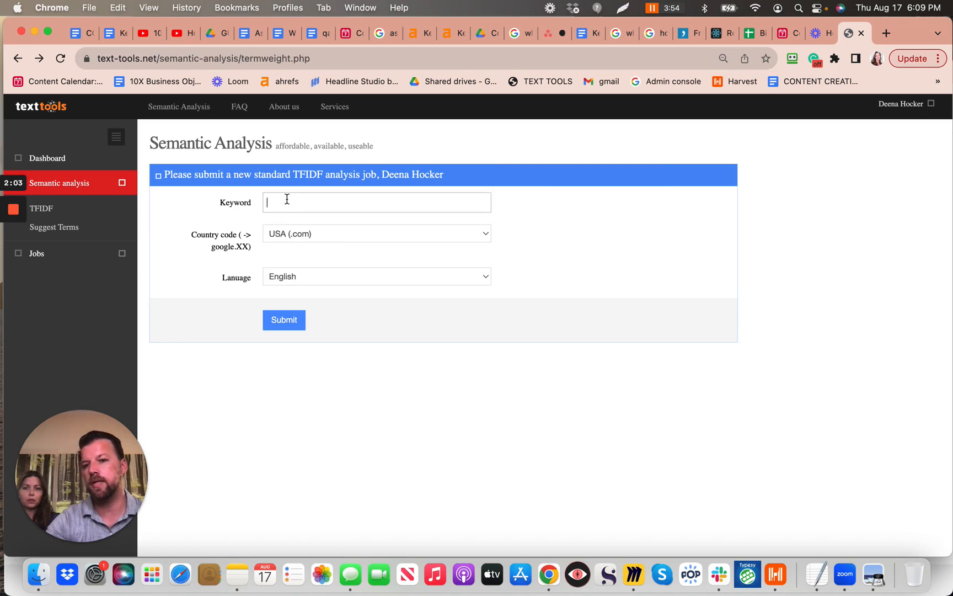
key("super+v")
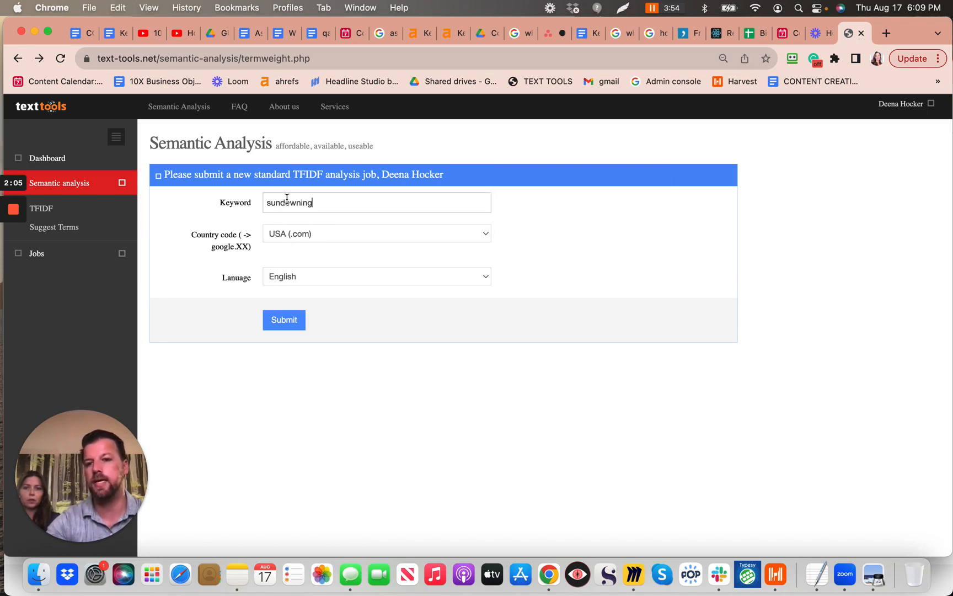
left_click(284, 322)
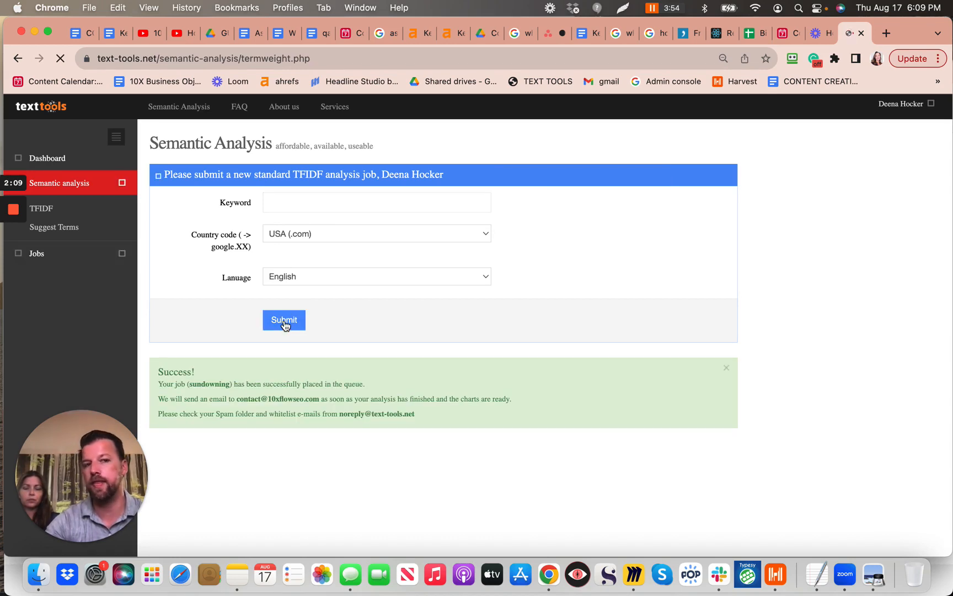
Copy the keyword "sundowners syndrome" from the Airtable Content Calendar and submit it as a standard TFIDF analysis job in Text Tools
left_click(782, 33)
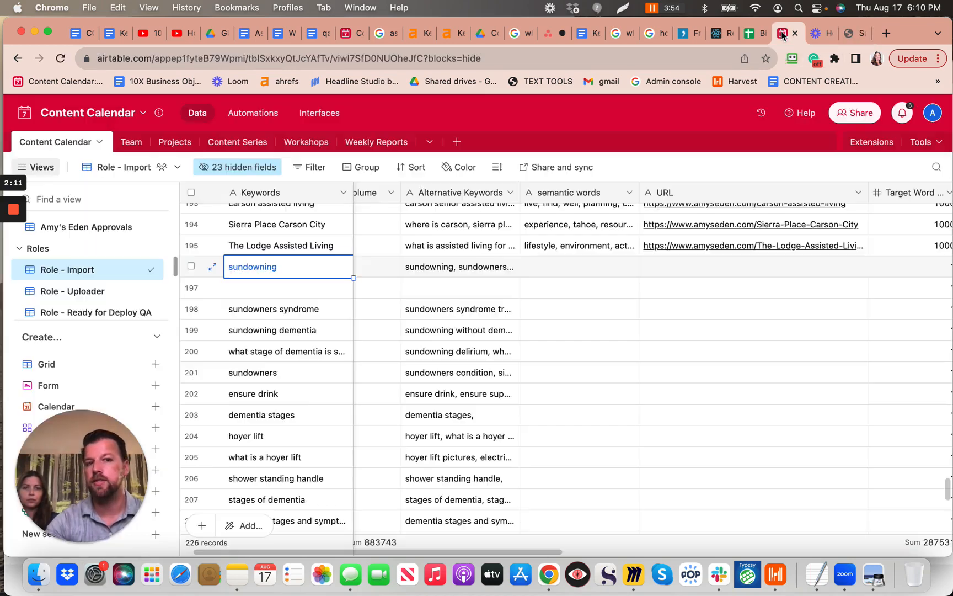
left_click(285, 311)
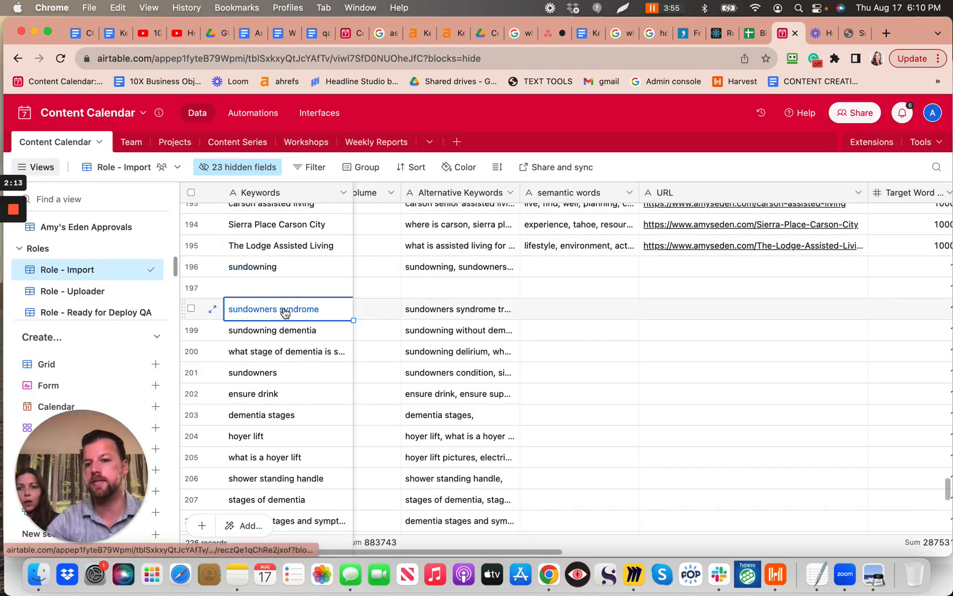
key("super+c")
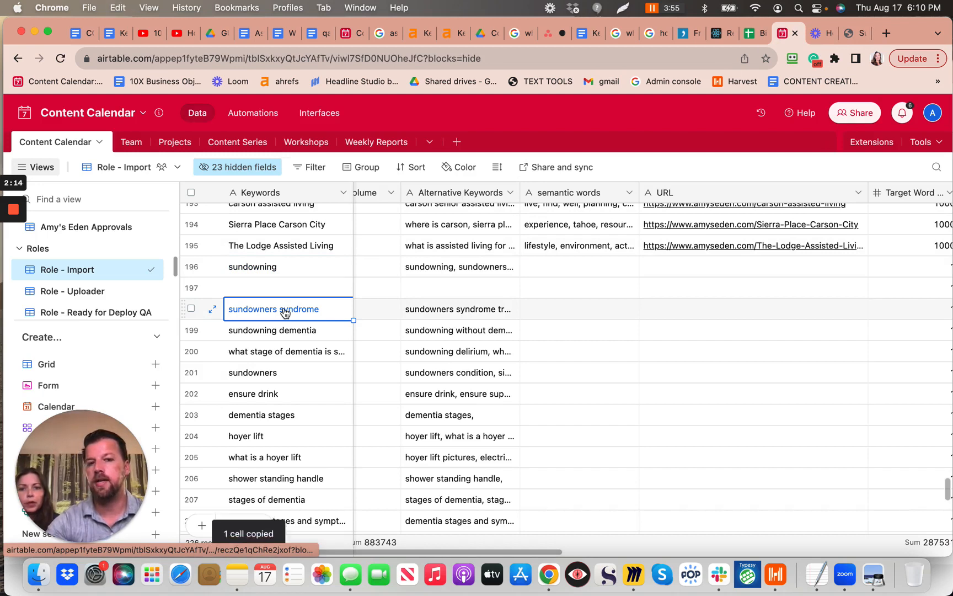
left_click(858, 38)
left_click(326, 204)
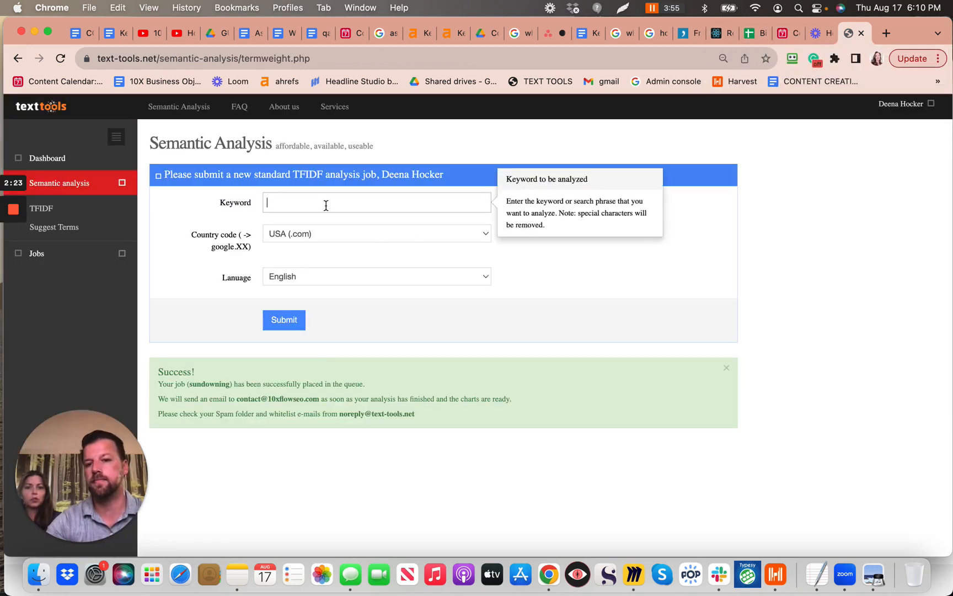
key("super+v")
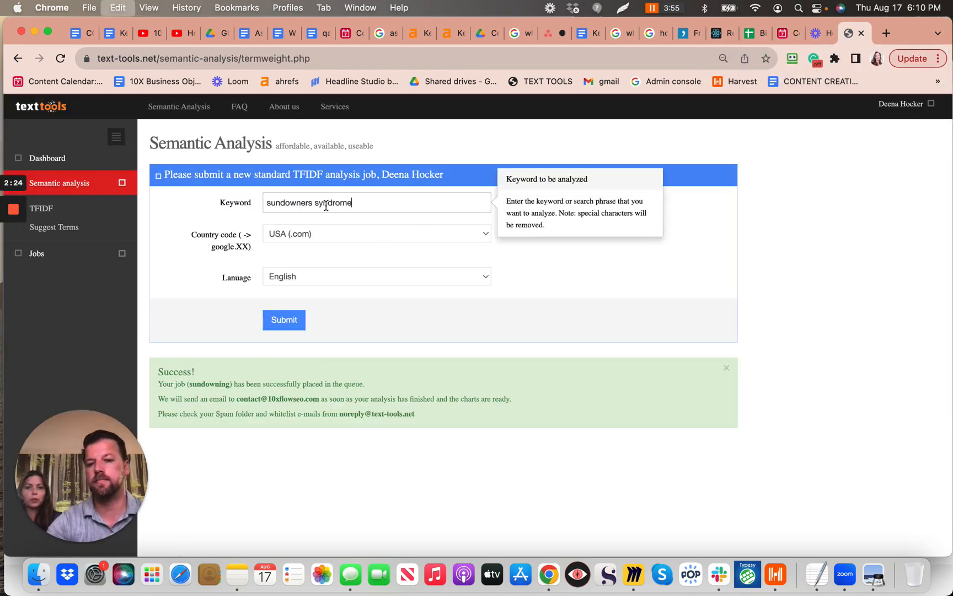
left_click(284, 325)
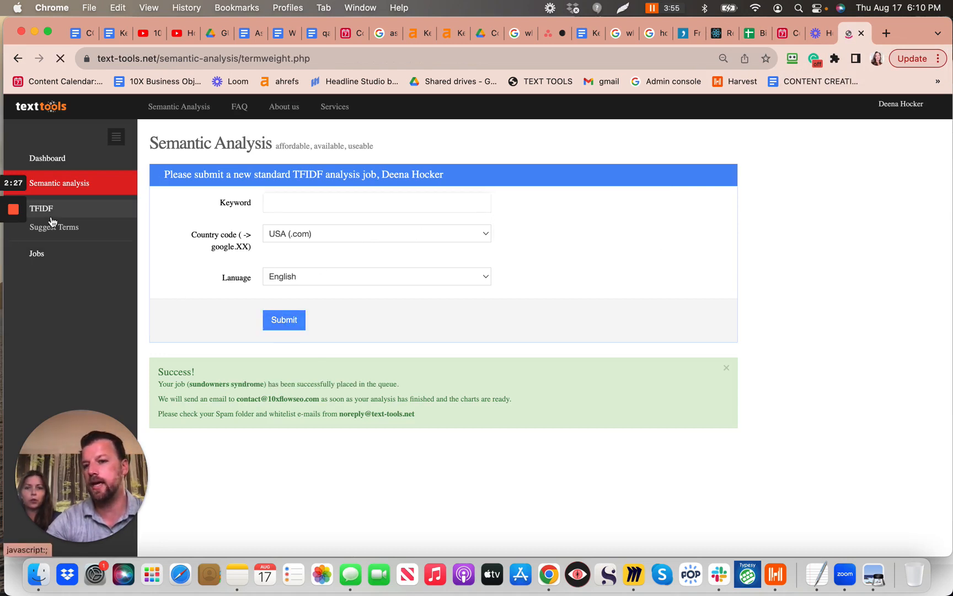
mouse_move(20, 216)
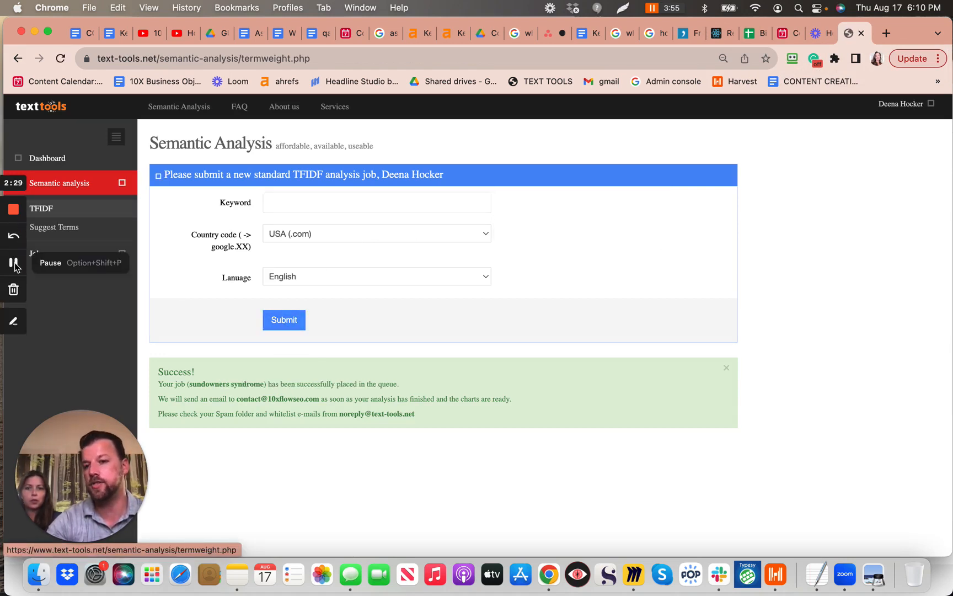
left_click(13, 264)
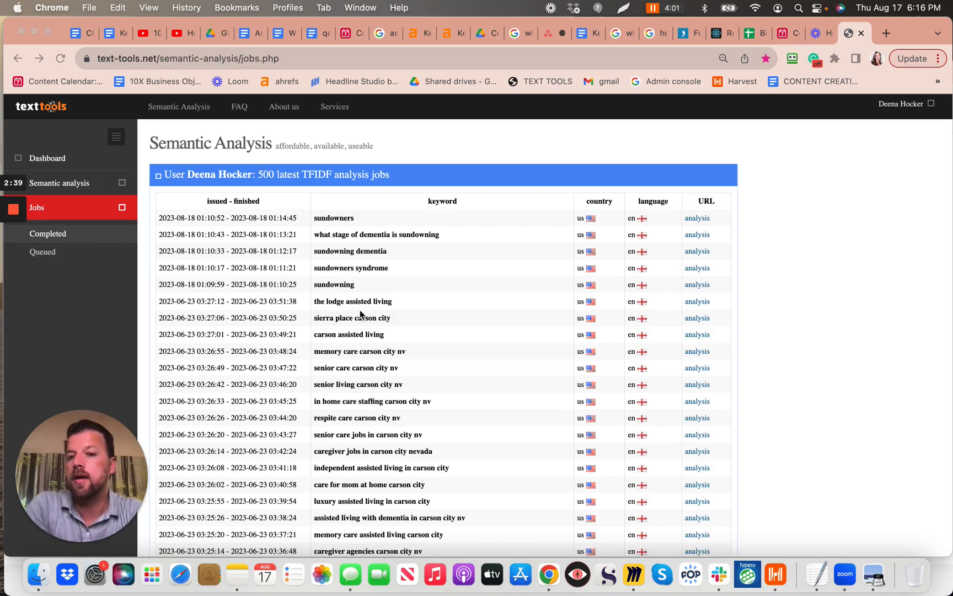
Locate the "sundowning" job in the completed TFIDF jobs list and open its analysis
left_click(356, 285)
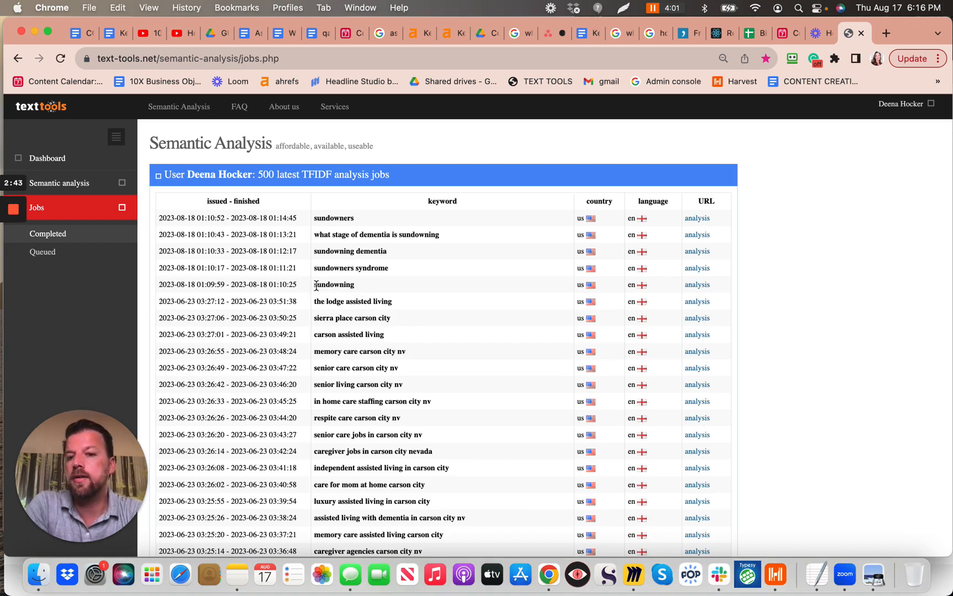
left_click_drag(314, 285, 358, 289)
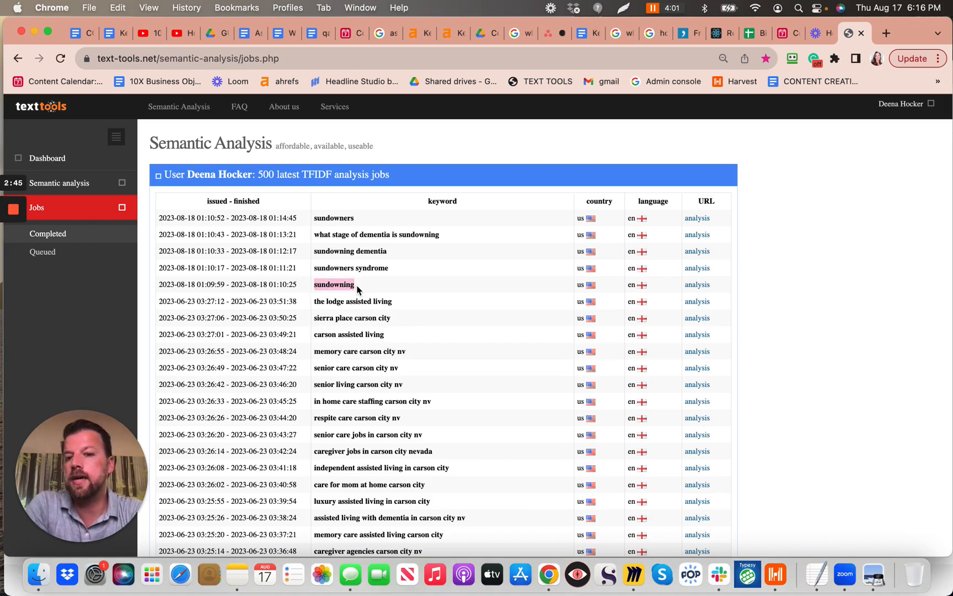
scroll(357, 284, "up", 5)
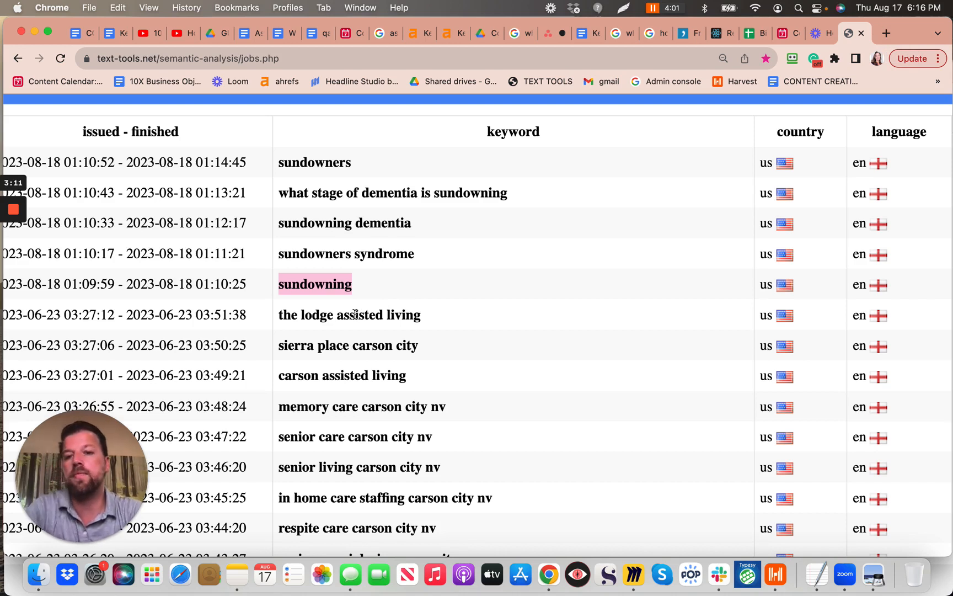
key("super+minus")
key("super+minus")
key("super+minus")
key("super+minus")
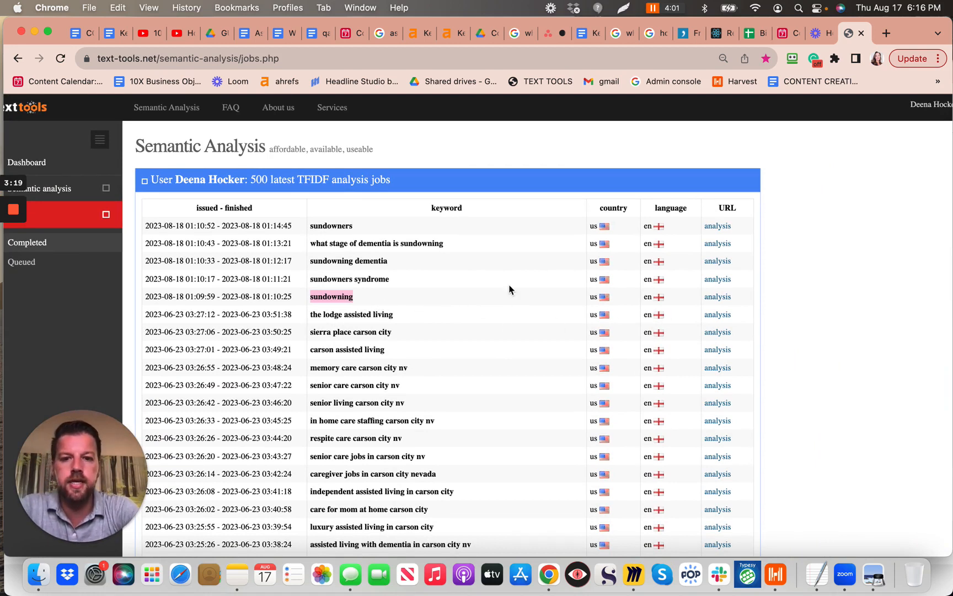
left_click(720, 300)
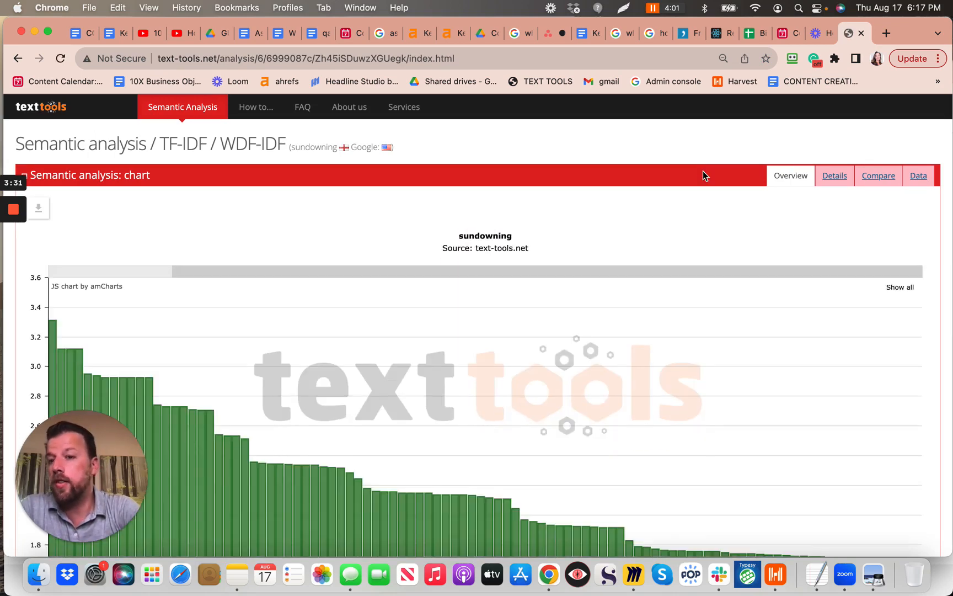
Examine the "sundowning" semantic analysis chart and the list of the top 100 most relevant TF*IDF terms
scroll(703, 170, "down", 5)
scroll(704, 175, "down", 5)
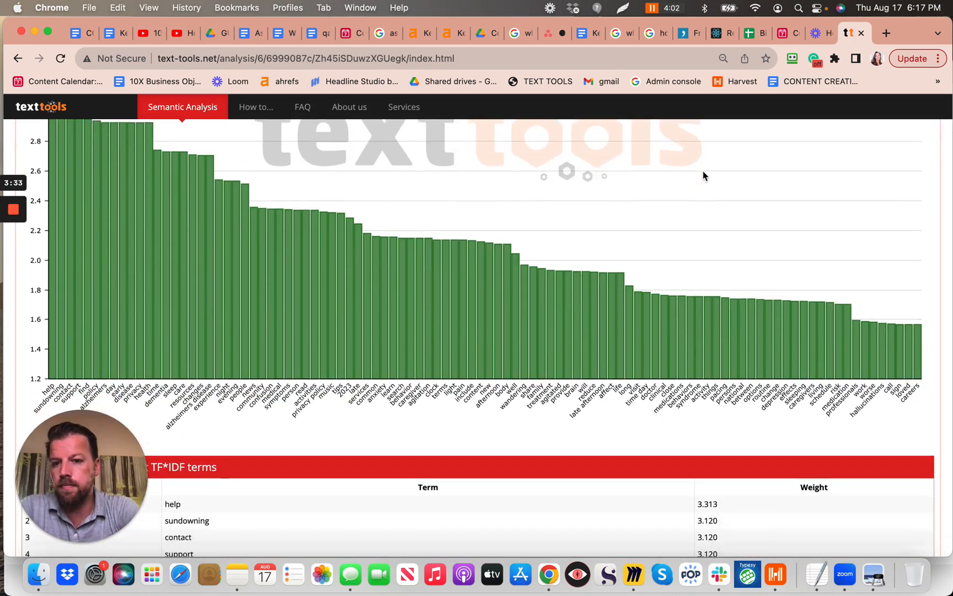
scroll(210, 423, "down", 10)
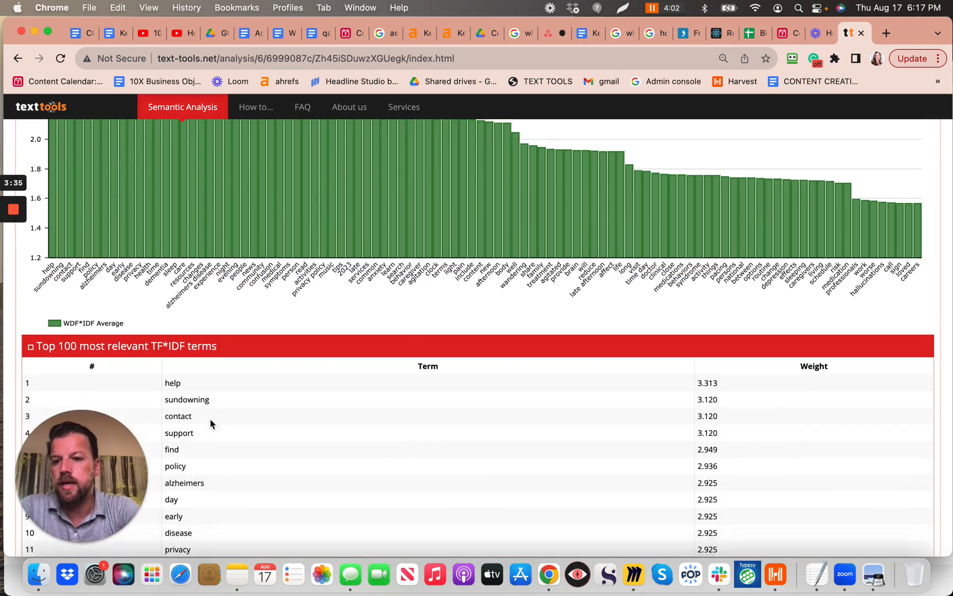
scroll(210, 423, "down", 1)
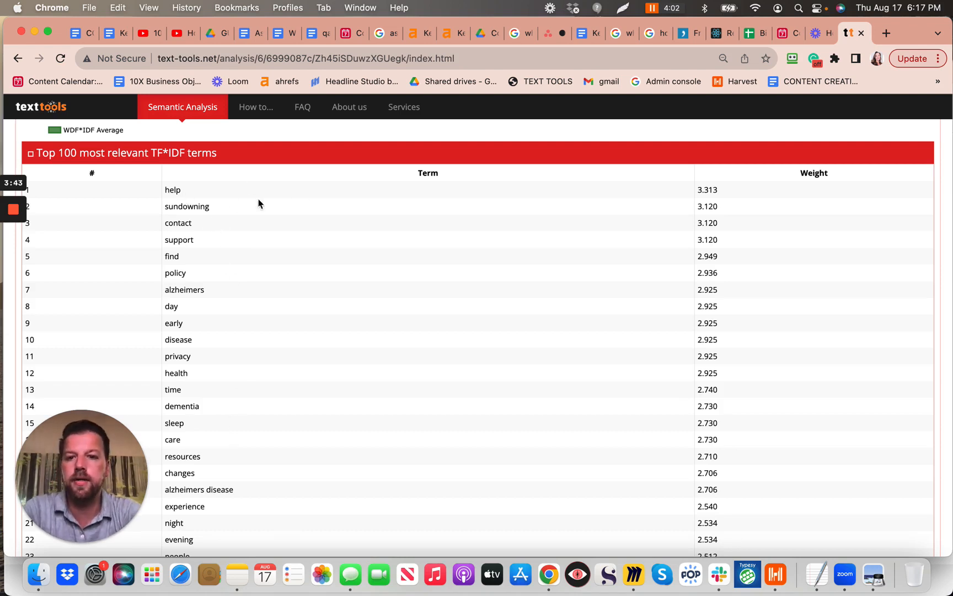
scroll(196, 203, "down", 1)
scroll(195, 203, "down", 10)
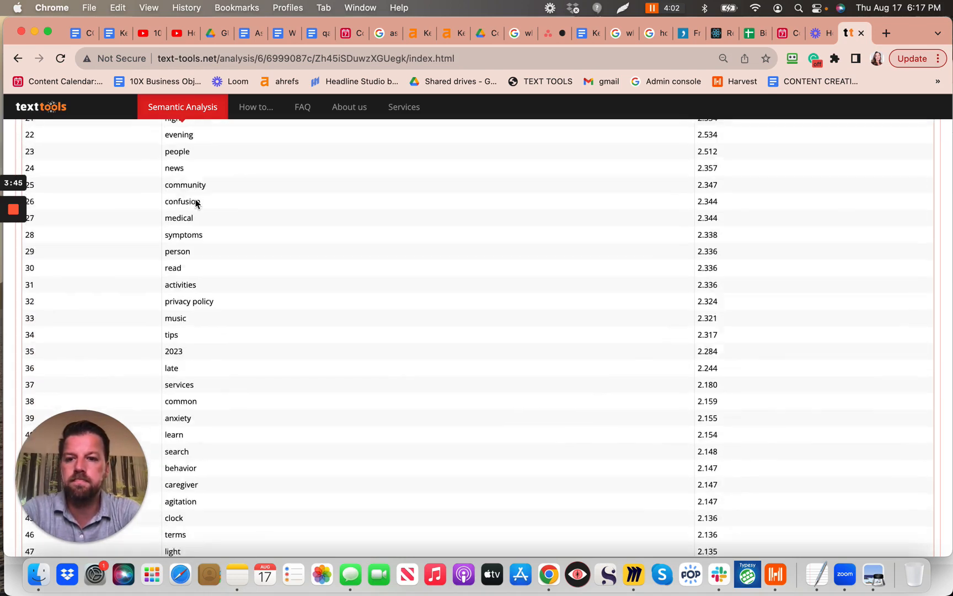
scroll(196, 203, "up", 9)
scroll(195, 203, "up", 3)
scroll(196, 203, "down", 1)
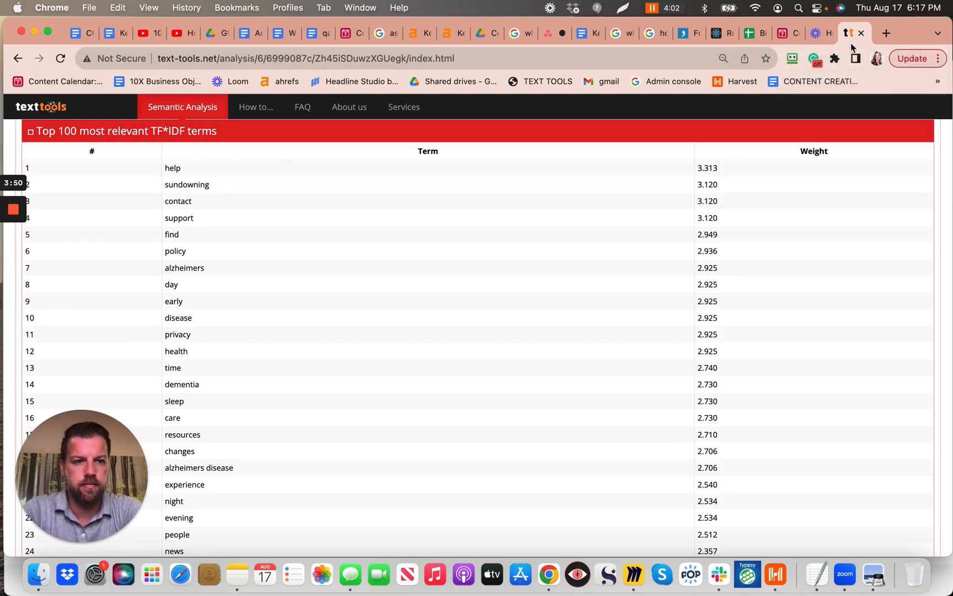
Detach the Text Tools analysis into its own window and arrange the Airtable Content Calendar window so the term list stays visible beside it
left_click_drag(852, 49, 827, 92)
left_click_drag(822, 94, 712, 66)
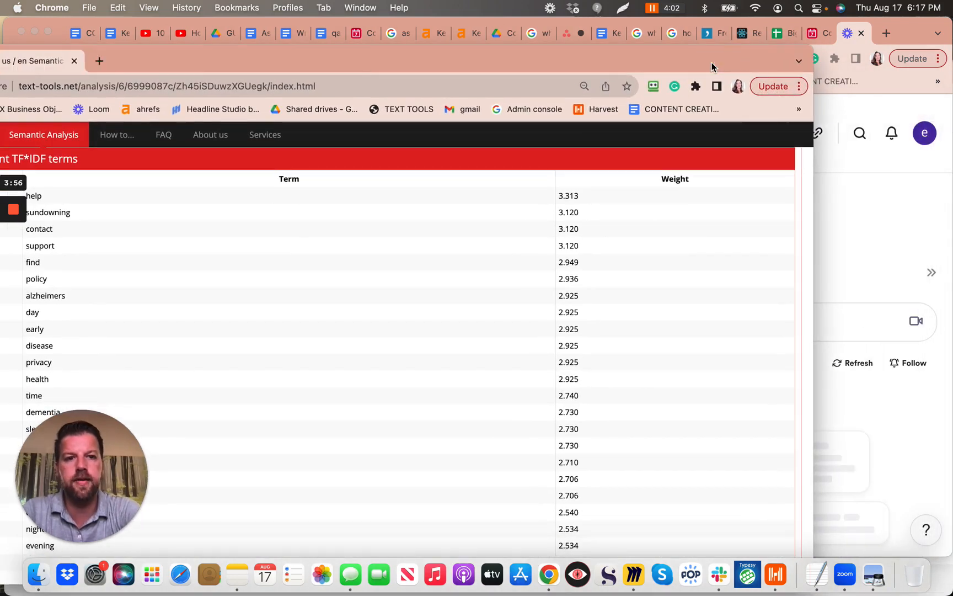
left_click(902, 36)
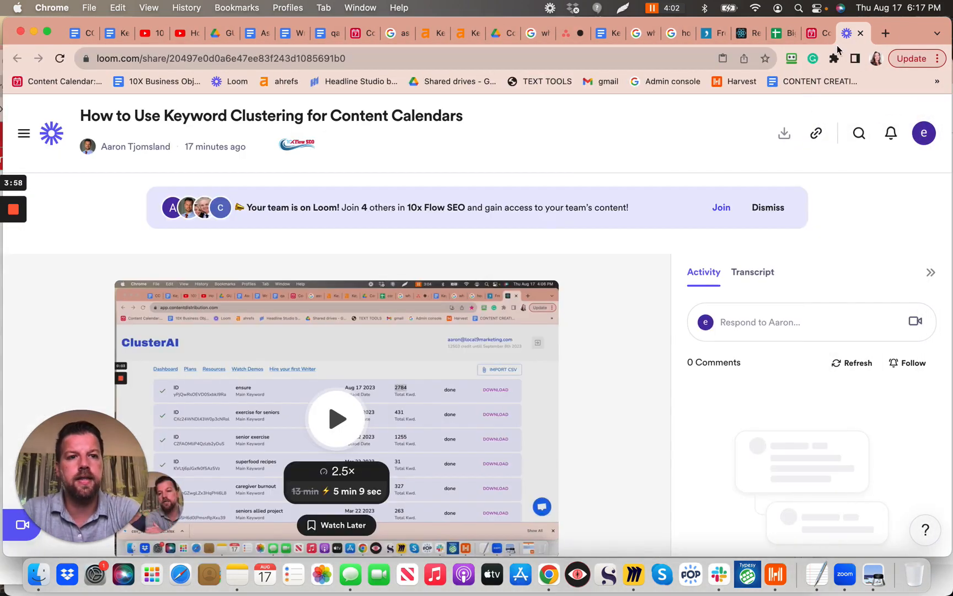
left_click(820, 35)
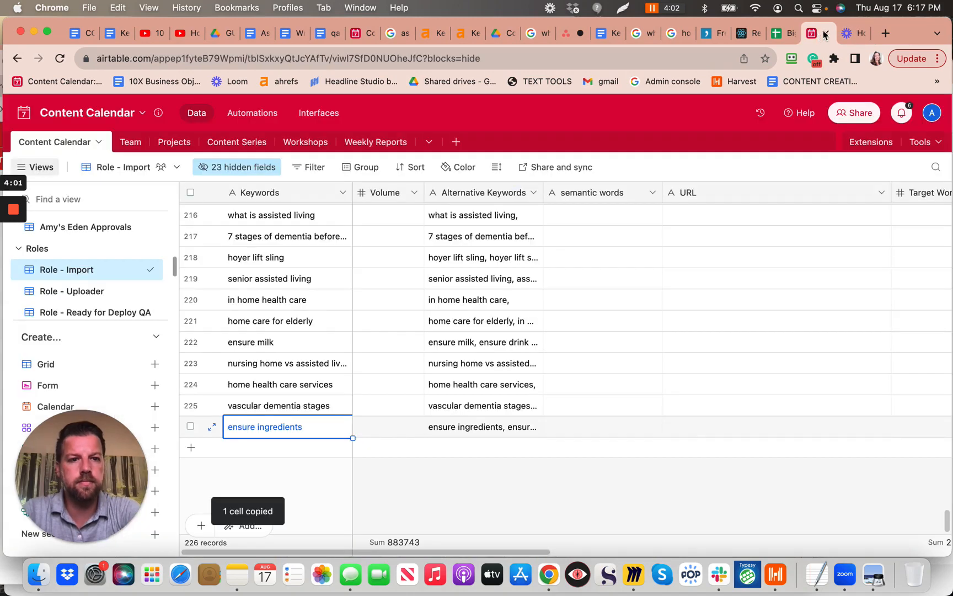
left_click_drag(908, 44, 910, 122)
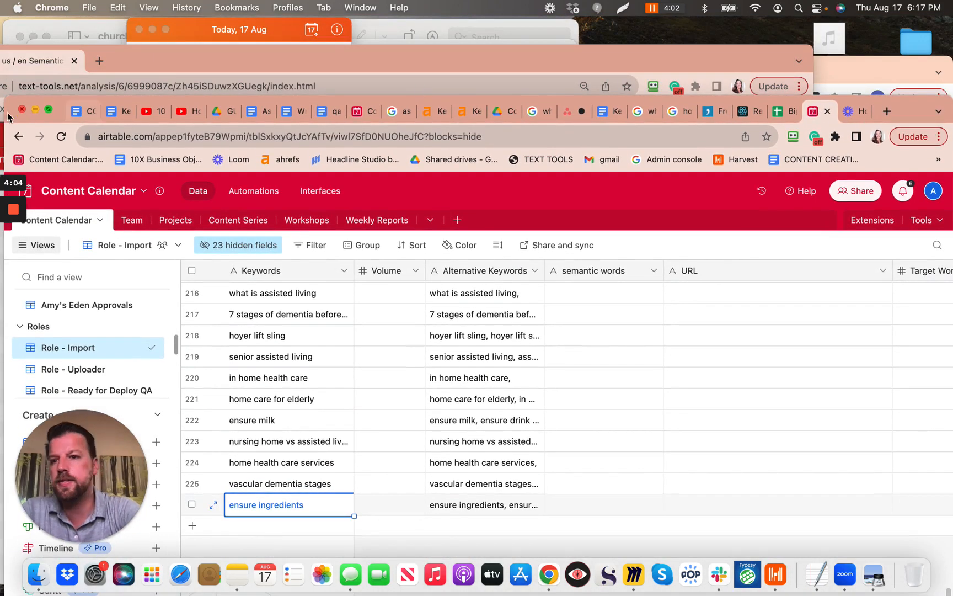
left_click_drag(85, 122, 92, 161)
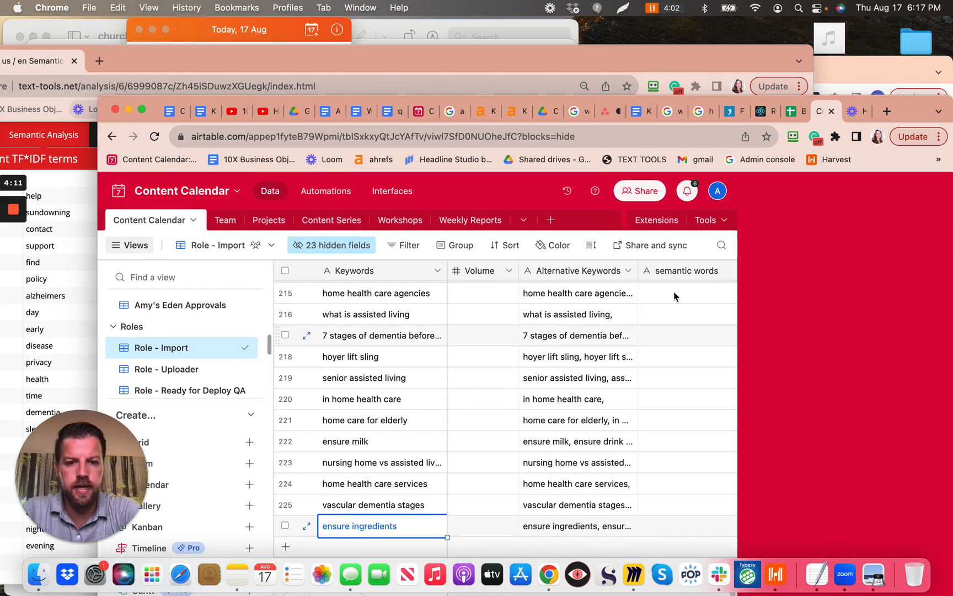
Enter "help," as the first entry in the semantic words cell of the "sundowning" record
scroll(578, 388, "up", 10)
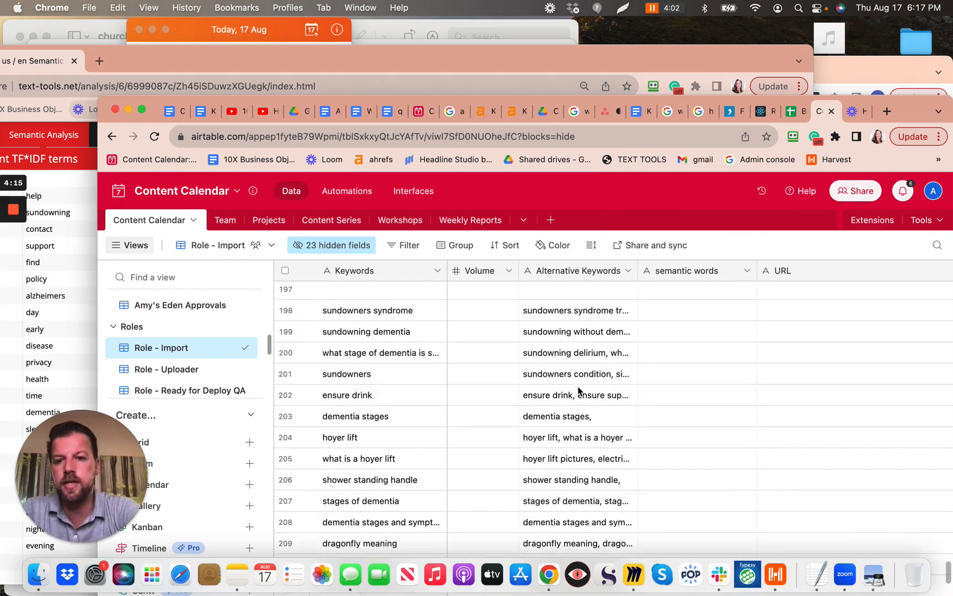
scroll(578, 386, "up", 3)
scroll(578, 387, "down", 2)
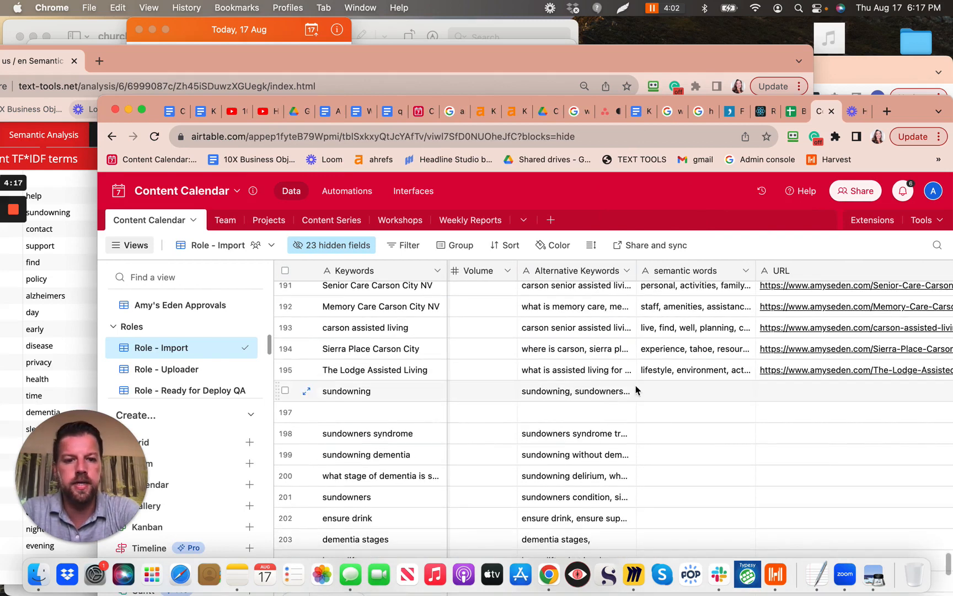
left_click(664, 391)
left_click(664, 387)
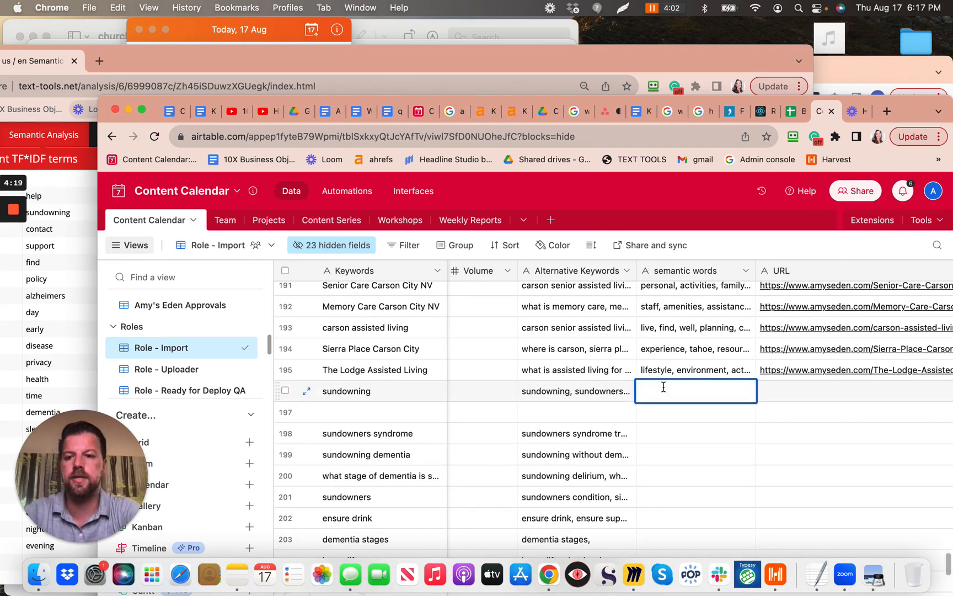
type("help,")
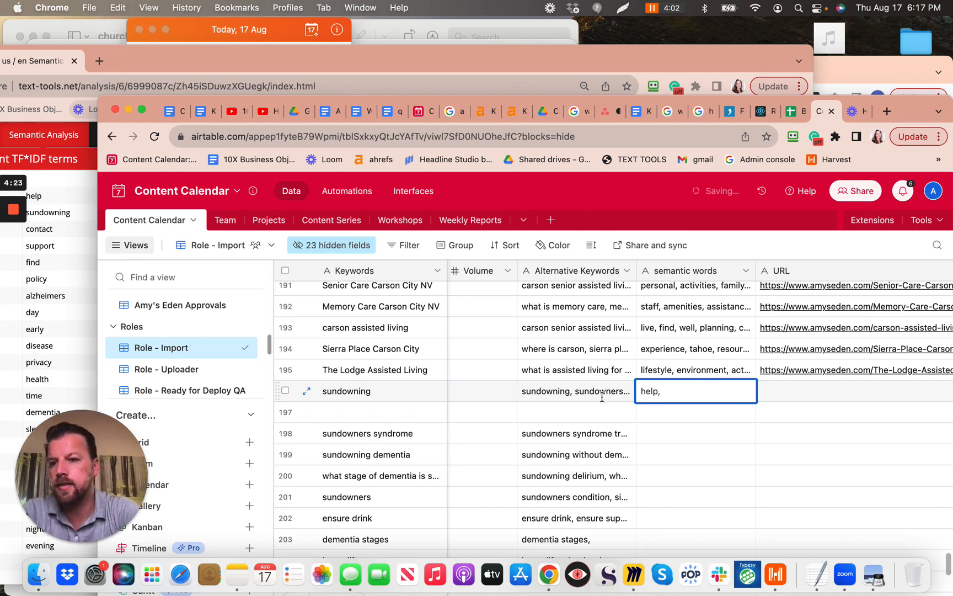
Add "alzheimers, day, early, disease, health, time, dementia" from the TF*IDF term list to the semantic words of the "sundowning" record
scroll(77, 305, "down", 4)
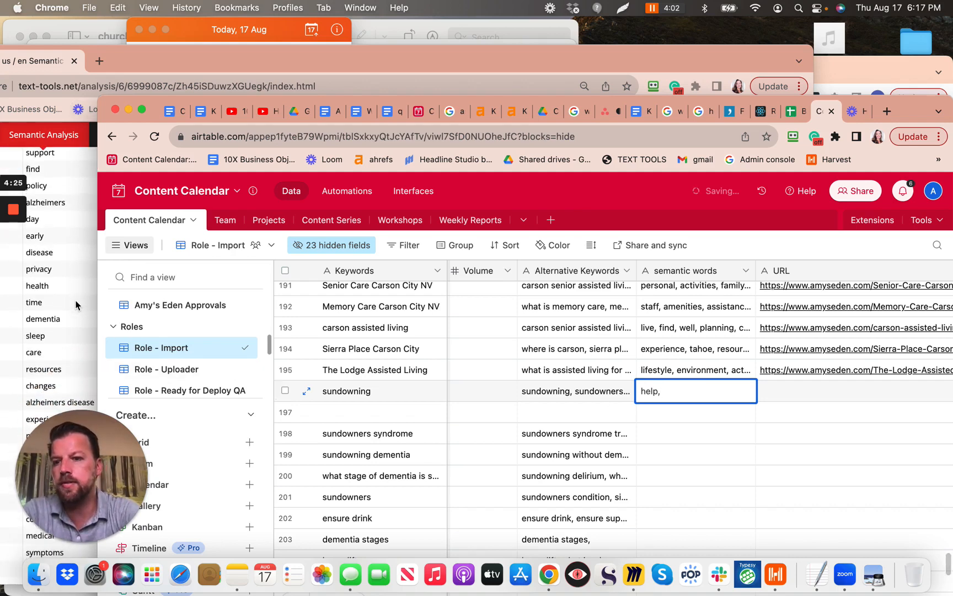
scroll(77, 305, "down", 3)
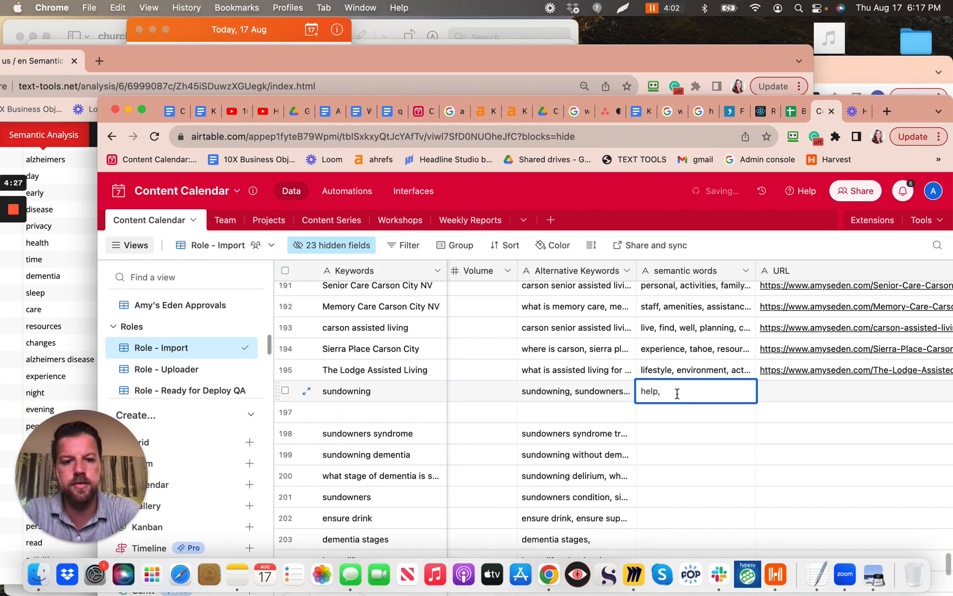
type("lp, alzheimers, day, ear")
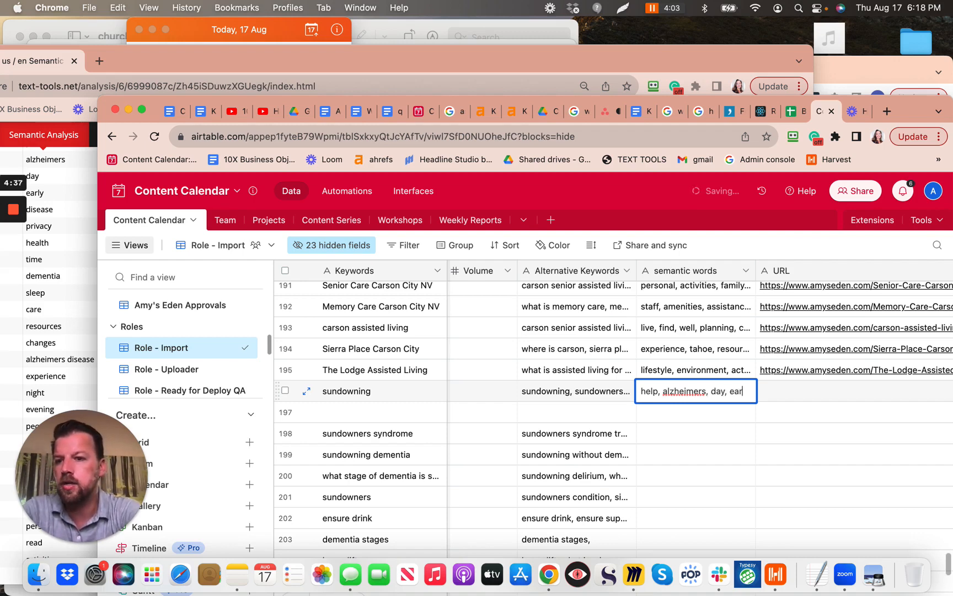
type(", disease")
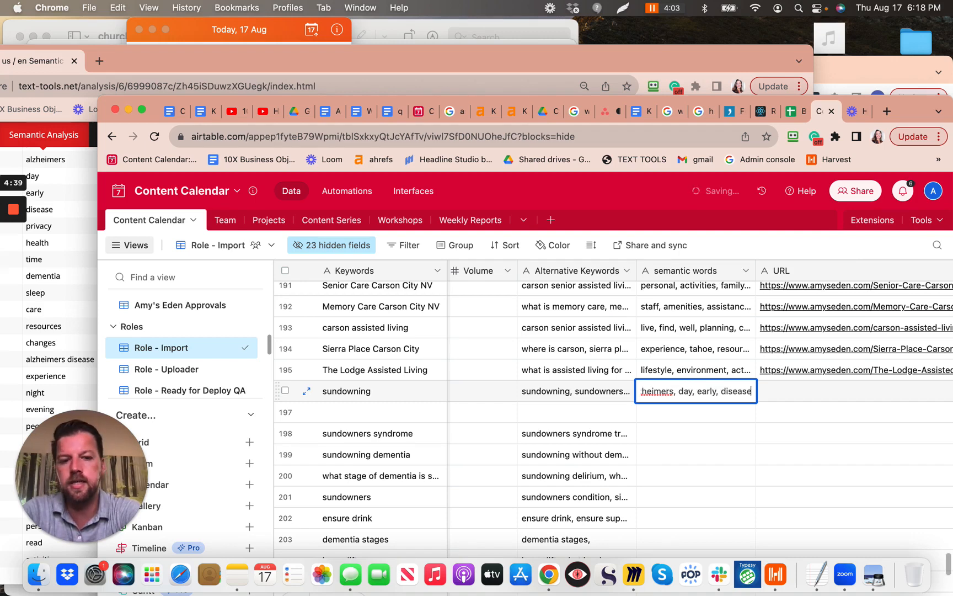
type(", health, ")
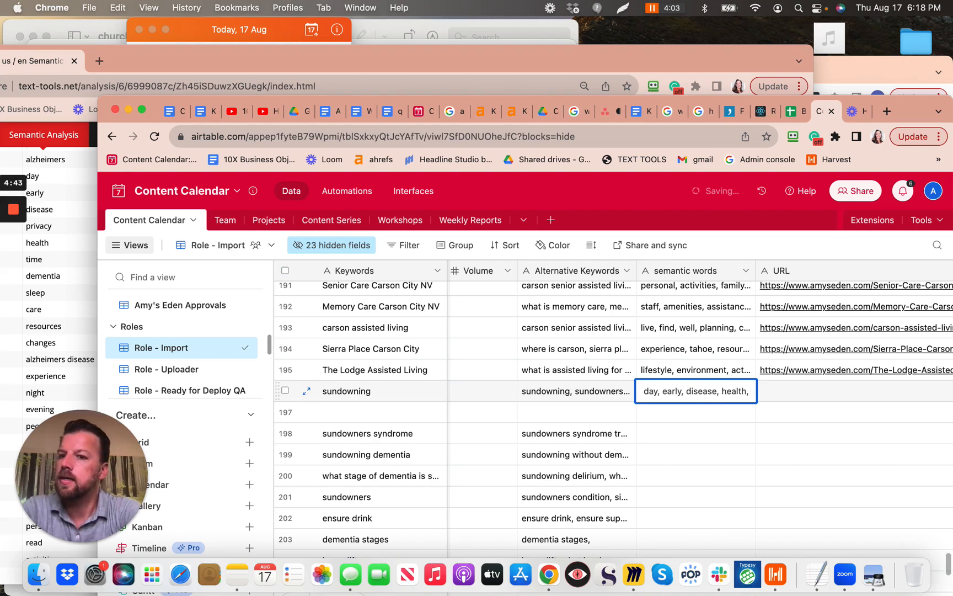
type("time")
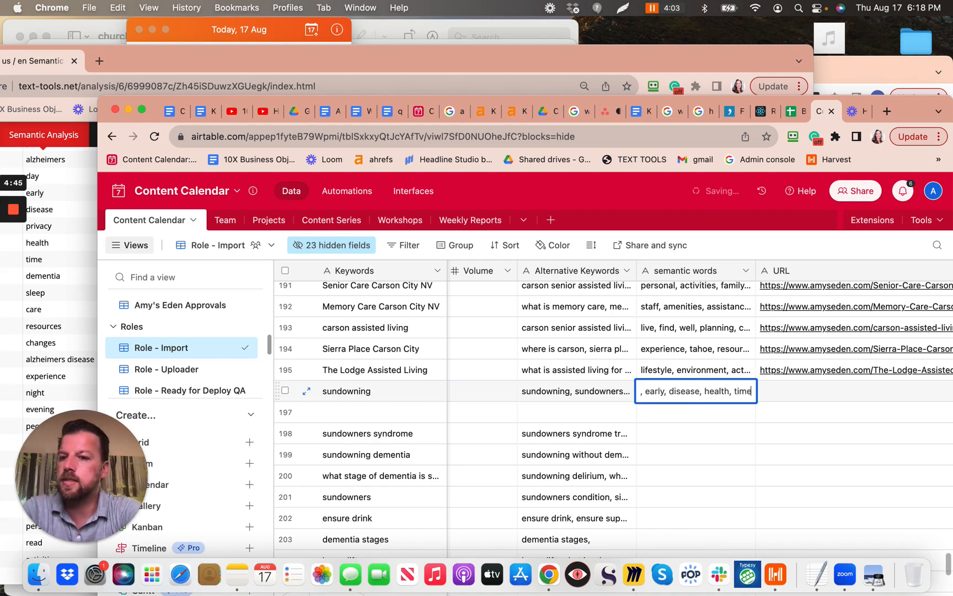
type(", dementia, ")
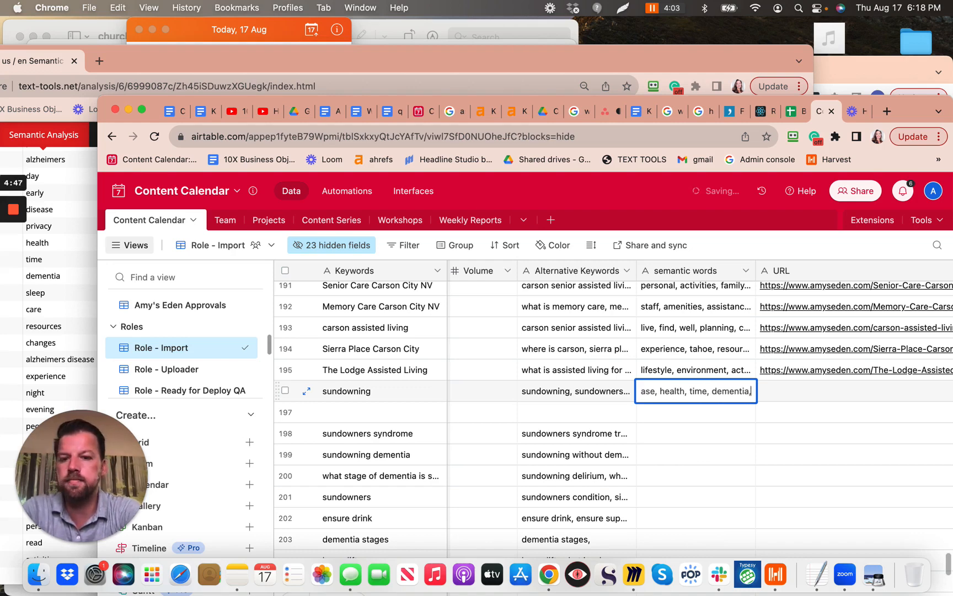
Continue the "sundowning" record's semantic words with "sleep, care, resources, changes" from the term list
type("sleep")
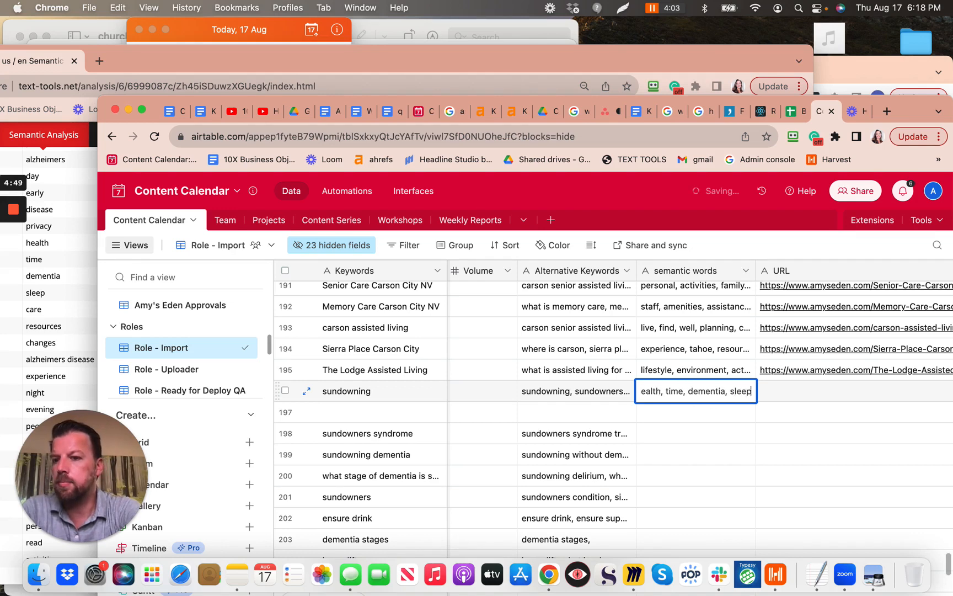
type(", care, ")
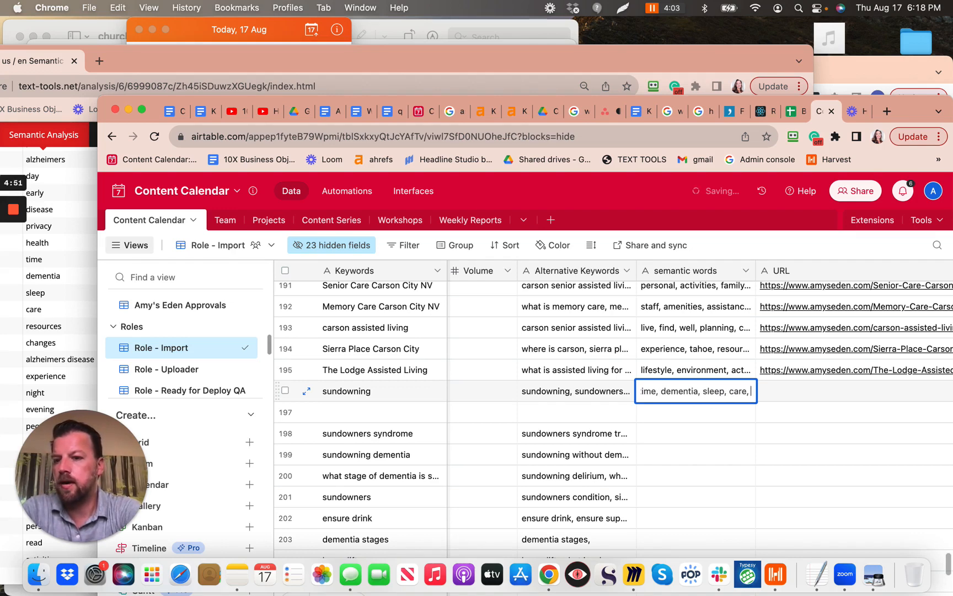
type("resource")
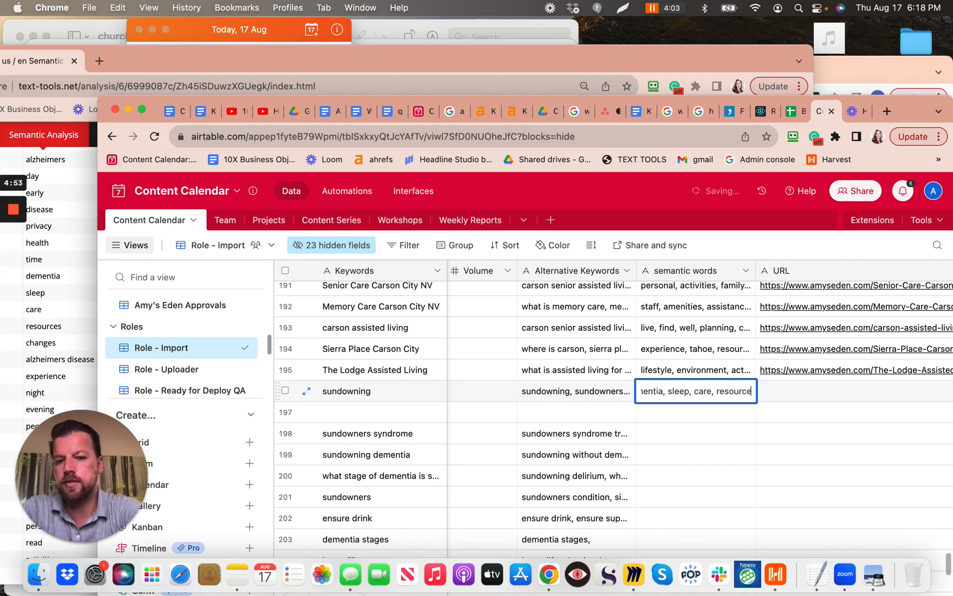
type("s,")
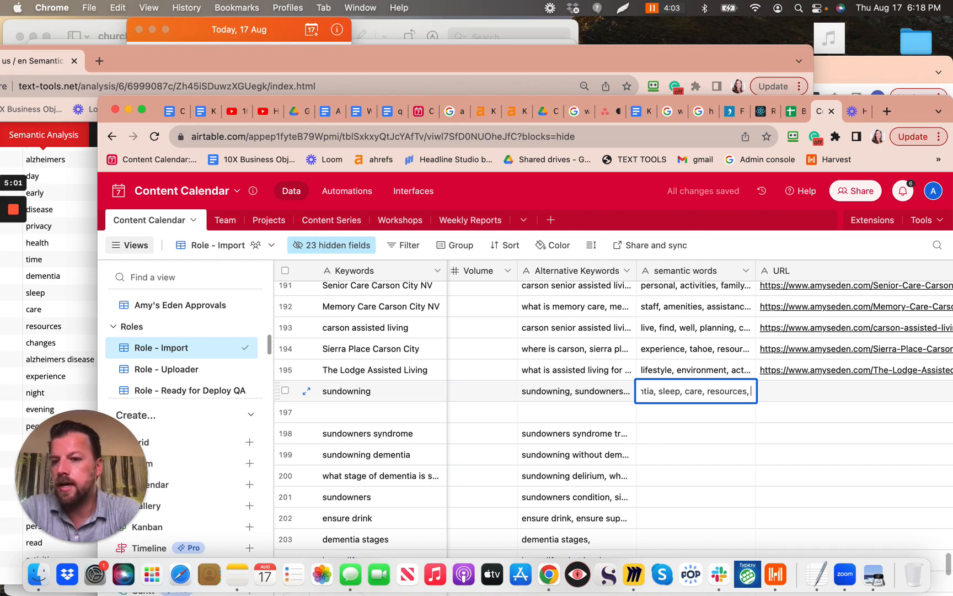
type("changes, ")
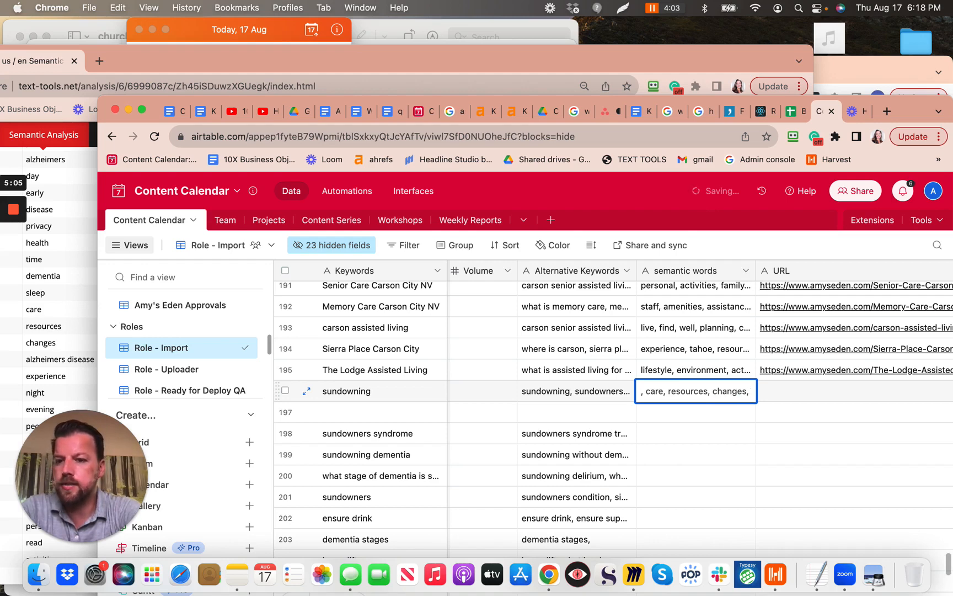
Append "alzheimers disease," to the "sundowning" record's semantic words, correcting its spelling
type("alzeimer")
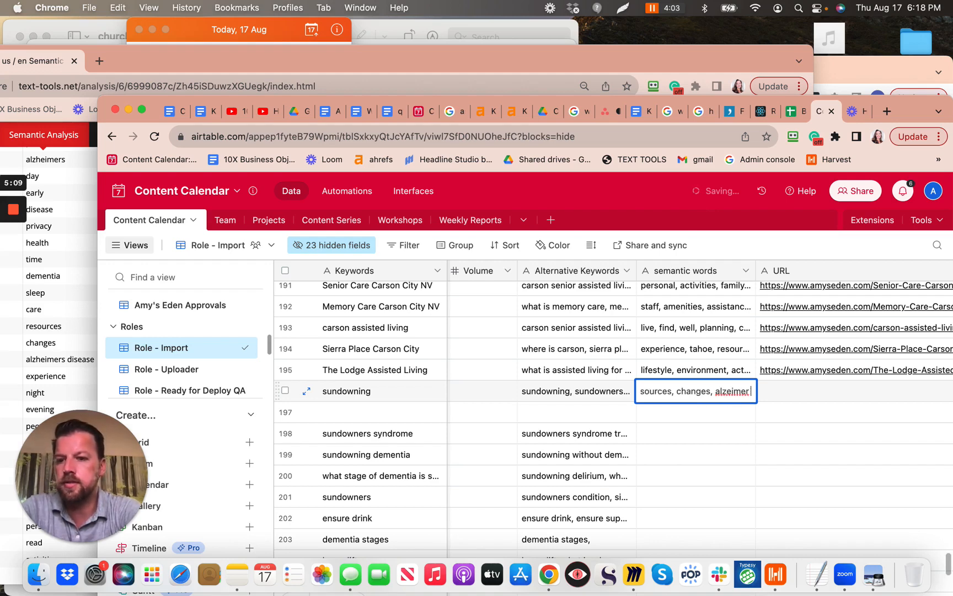
type("s")
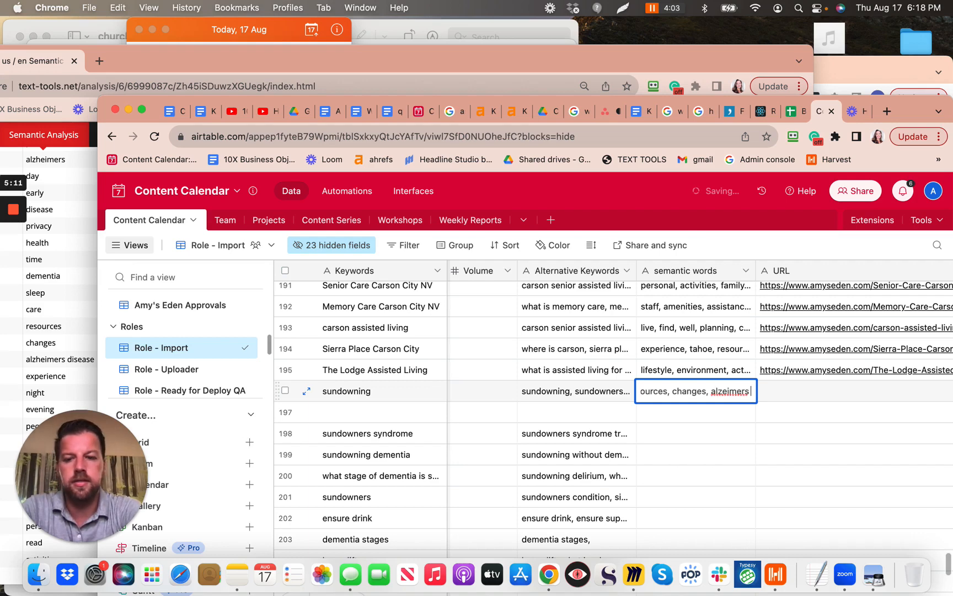
type(" disease,")
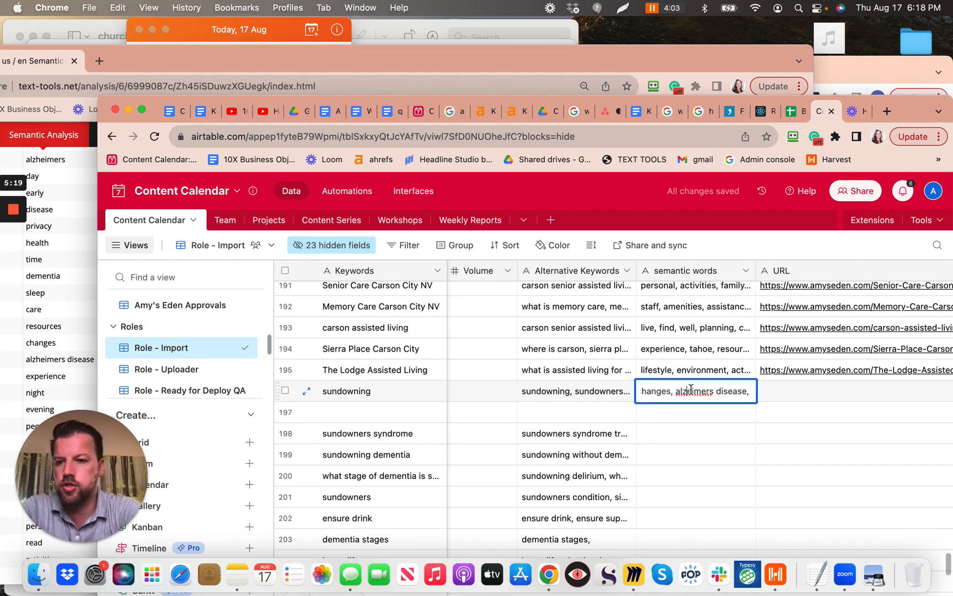
left_click(691, 389)
type("h")
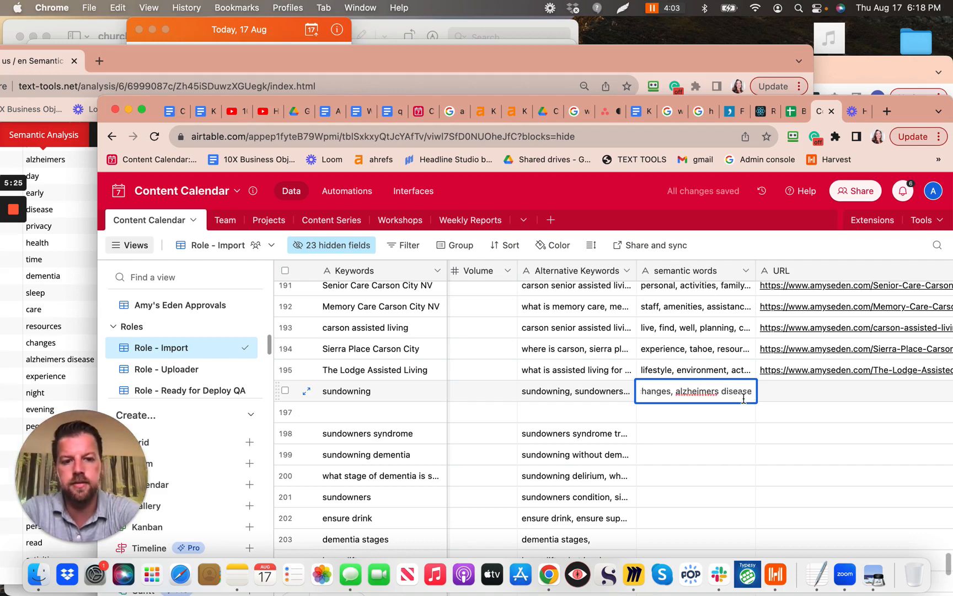
type(",")
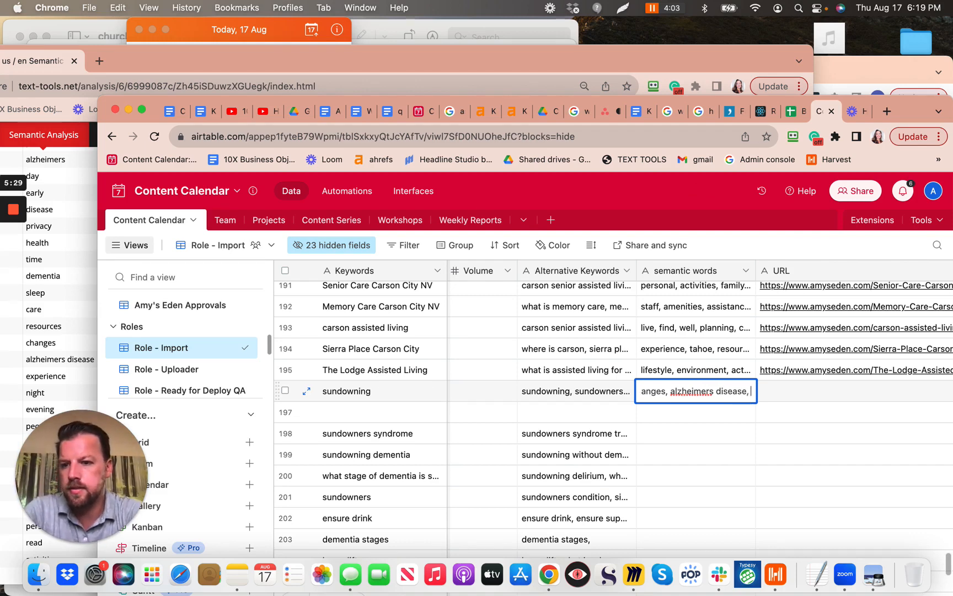
Pick further relevant terms from the TF*IDF list and add "night, evening, people, confusion" to the "sundowning" semantic words
scroll(71, 321, "down", 2)
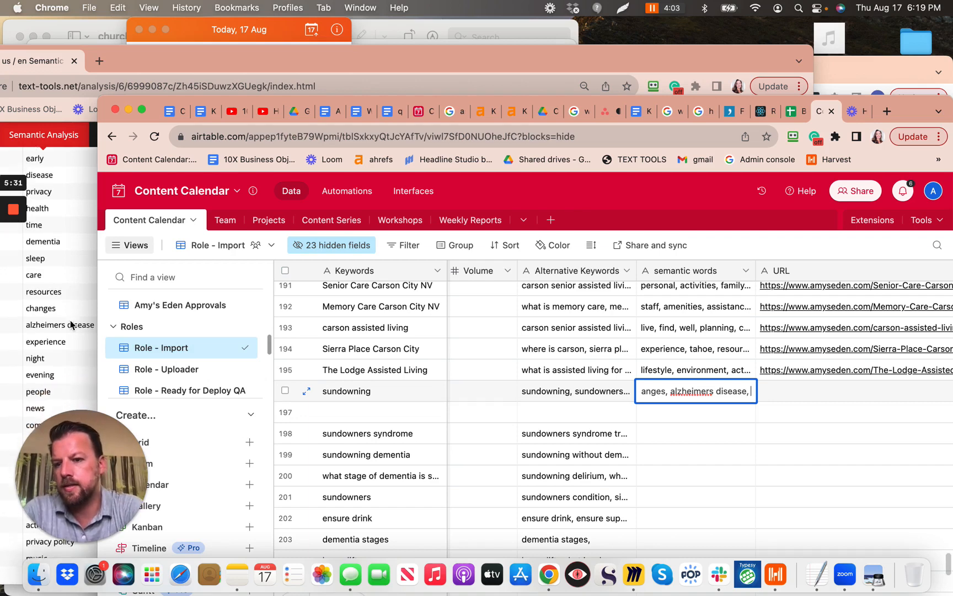
scroll(70, 324, "down", 7)
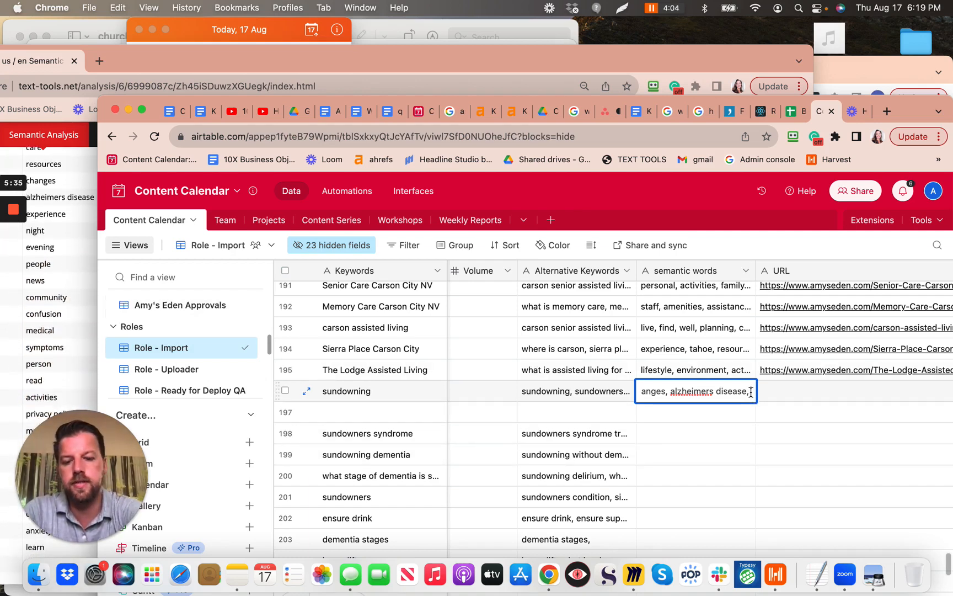
type("night, ")
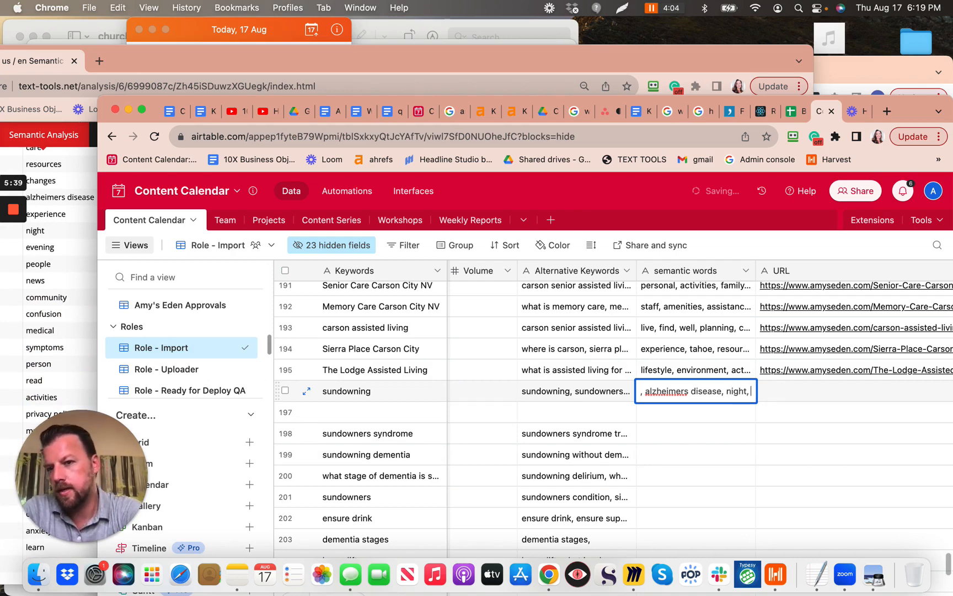
type("ev")
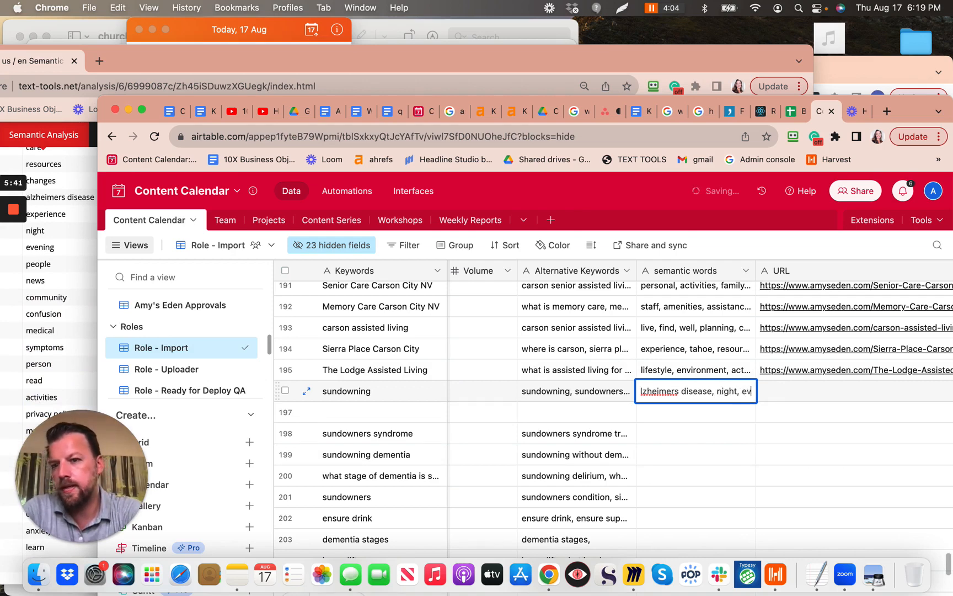
type("ening, people")
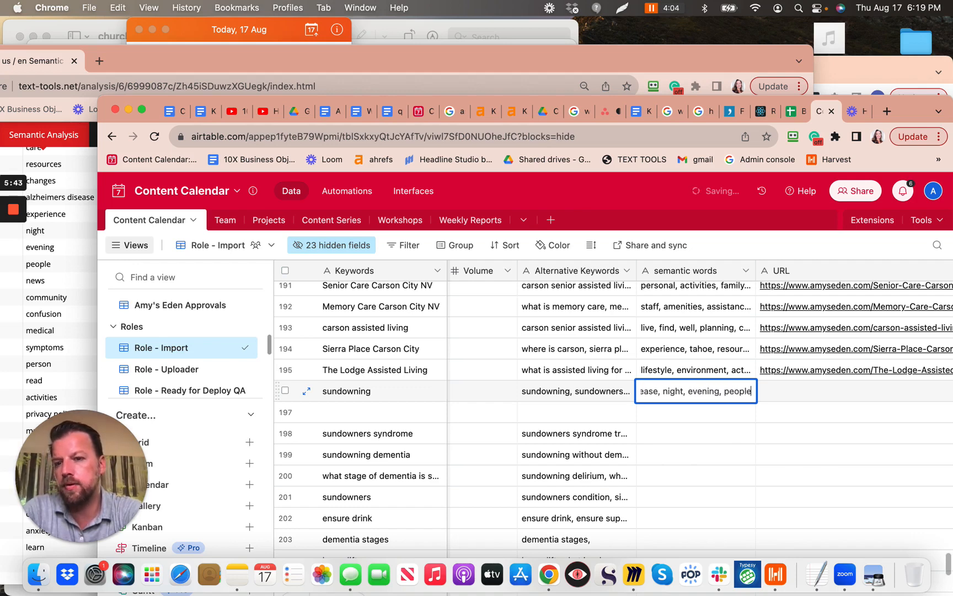
type(", confusion")
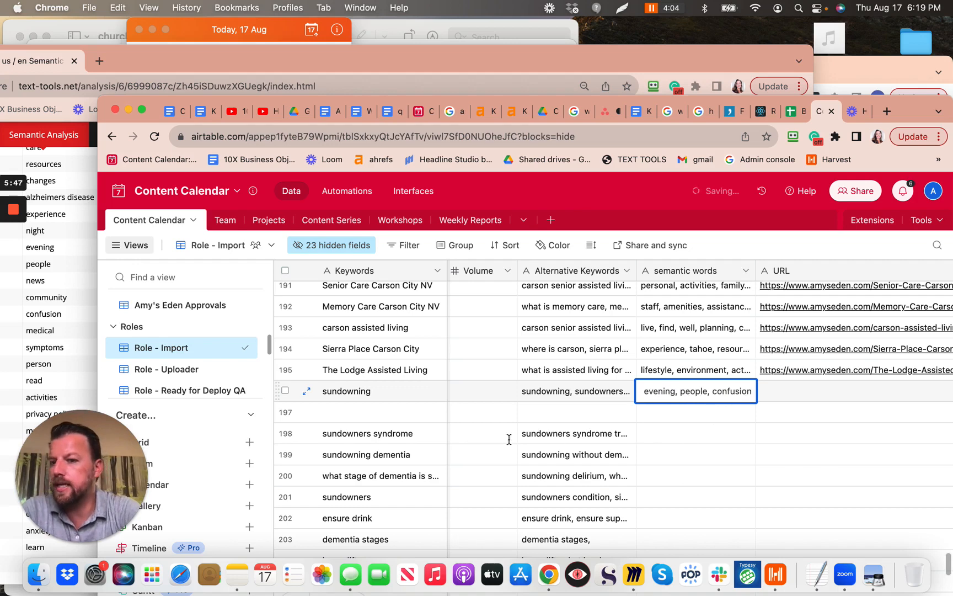
Extend the "sundowning" semantic words with "medical, symptoms, activities, music, tips" from further down the term list
scroll(72, 309, "down", 6)
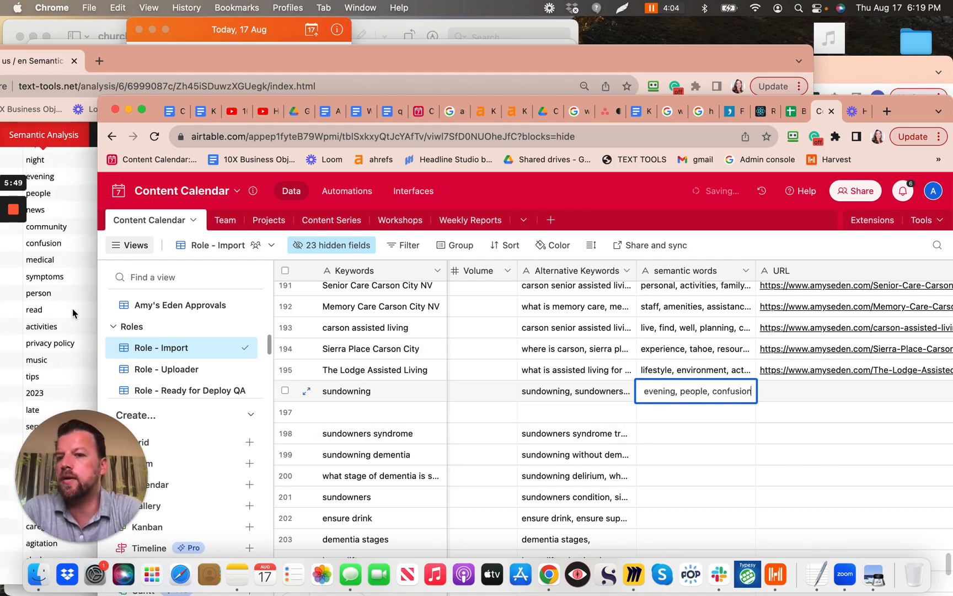
scroll(72, 313, "down", 1)
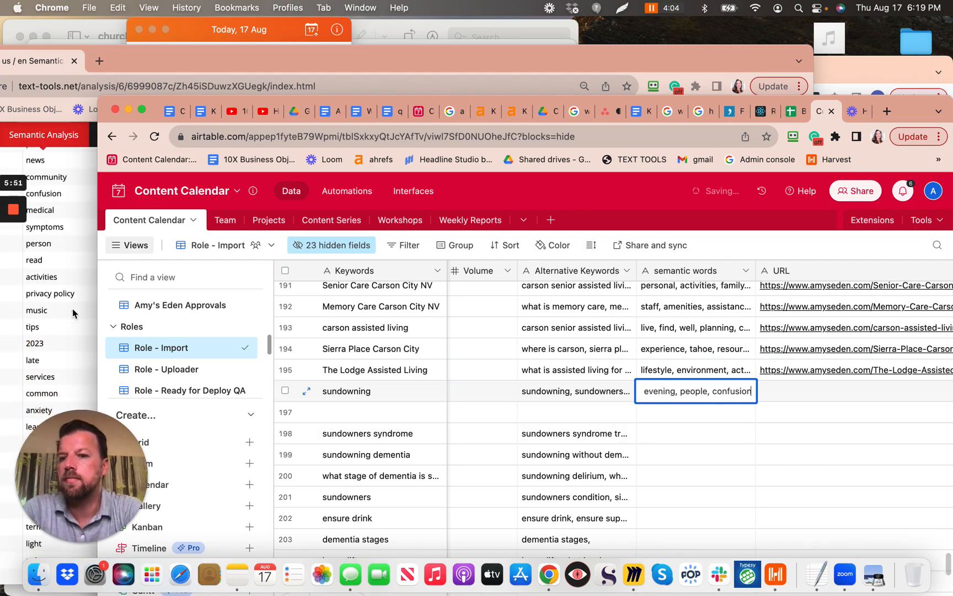
type(", ")
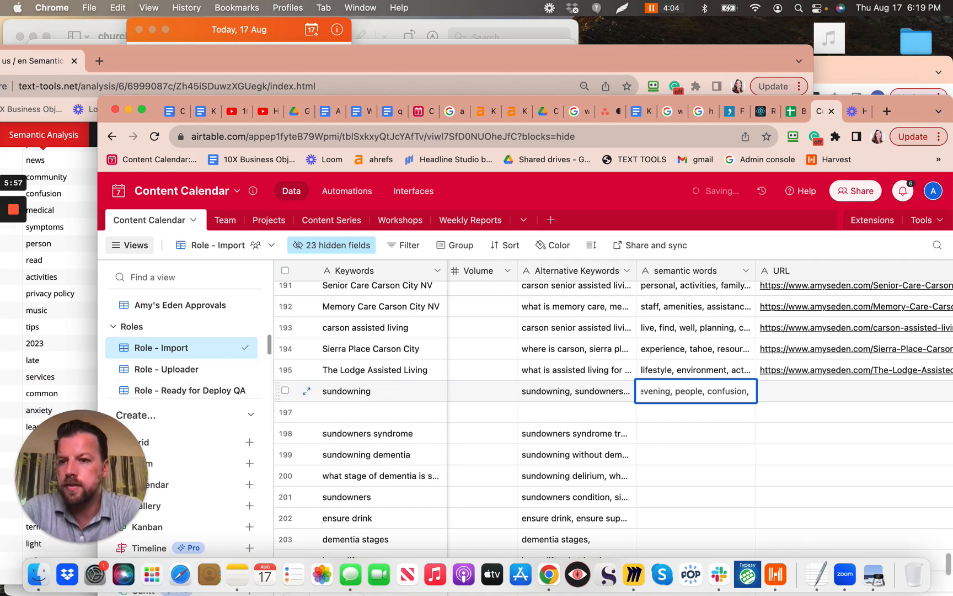
type("medical, s")
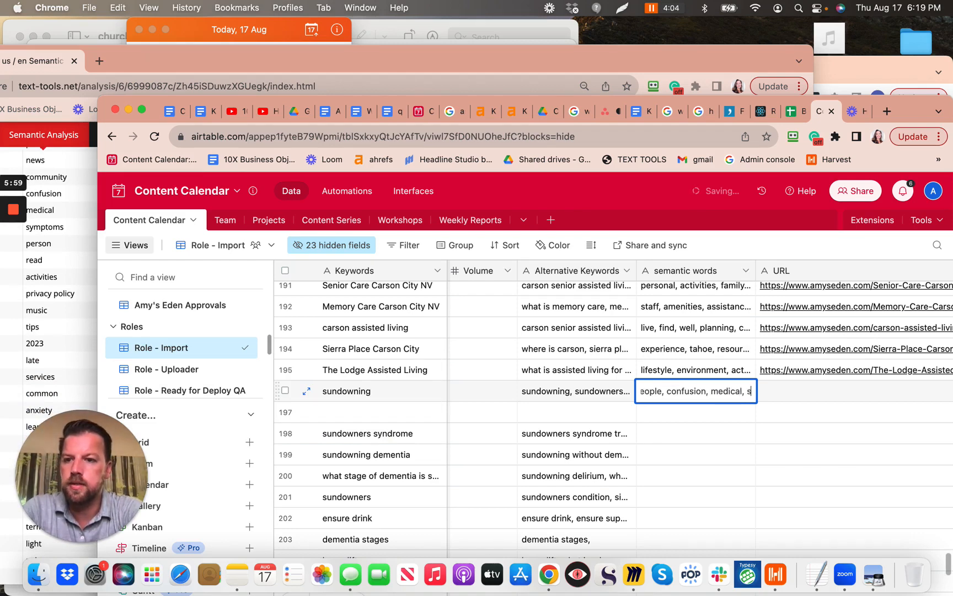
type("ymptoms, ")
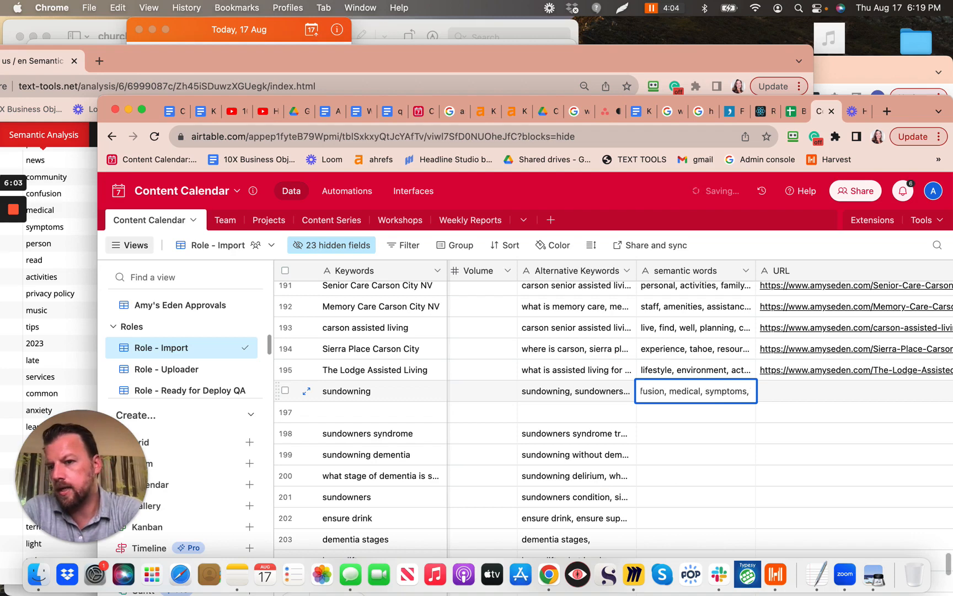
type("activities")
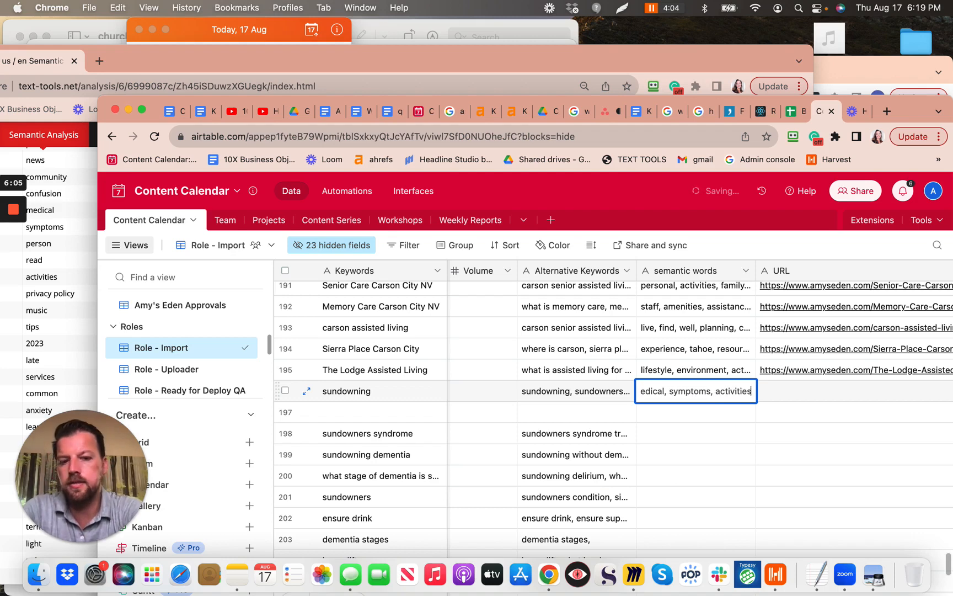
type(", m")
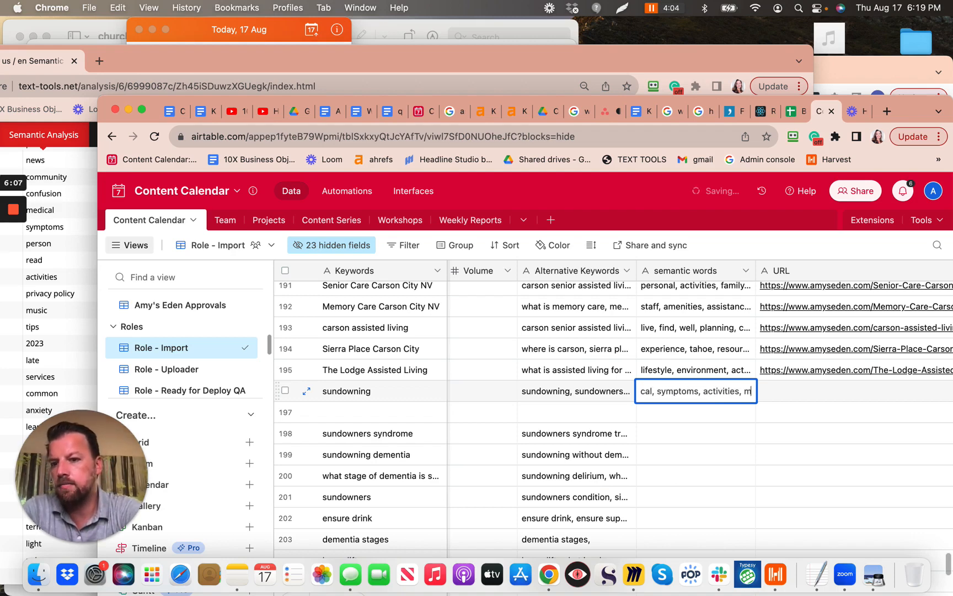
type("usic, top")
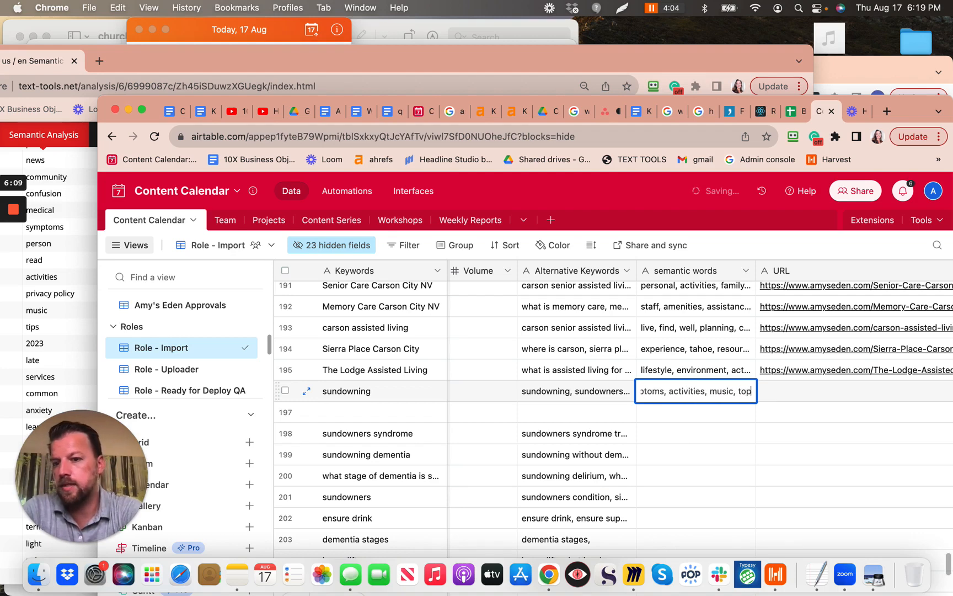
key("BackSpace")
key("BackSpace")
type("ips")
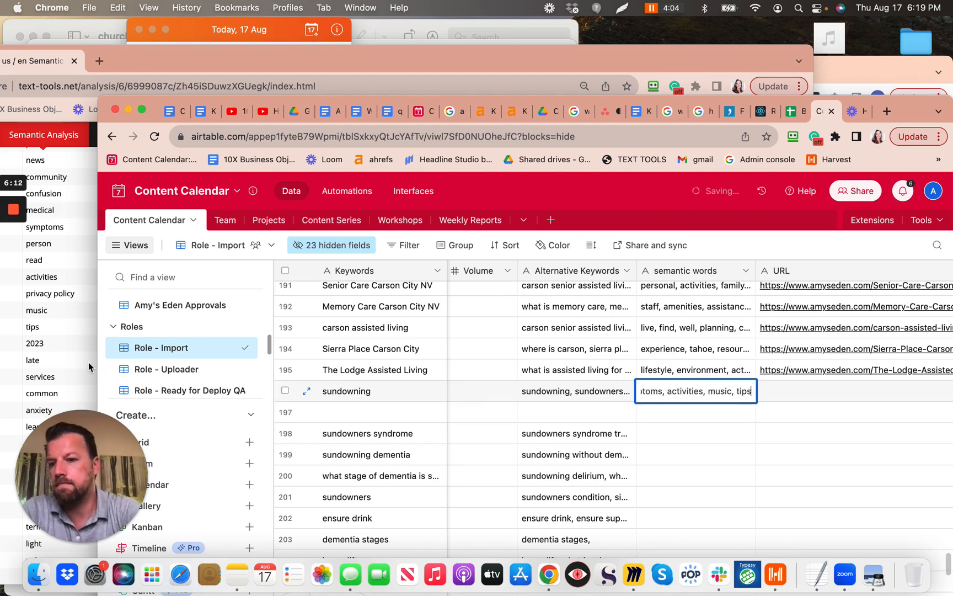
Extend the "sundowning" record's semantic words with "anxiety, learn, behavior, caregiver, agitation" from the TF*IDF term list
scroll(88, 361, "down", 5)
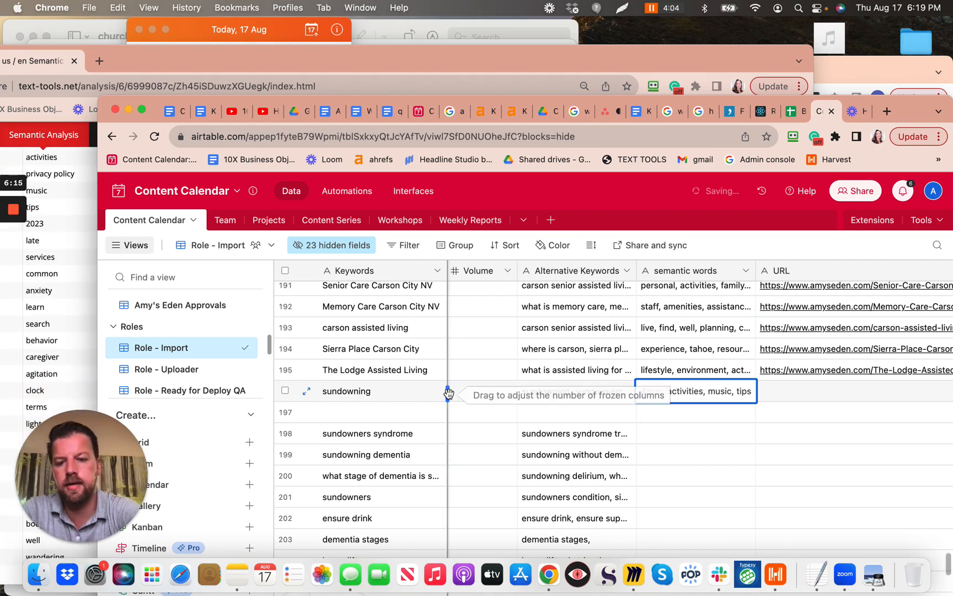
type(", anxiety")
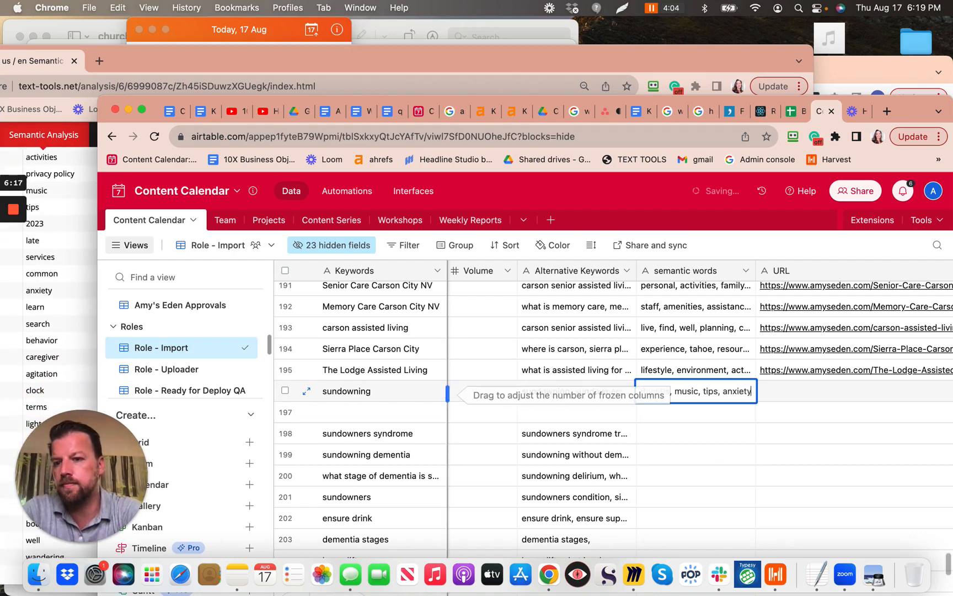
type(", learn")
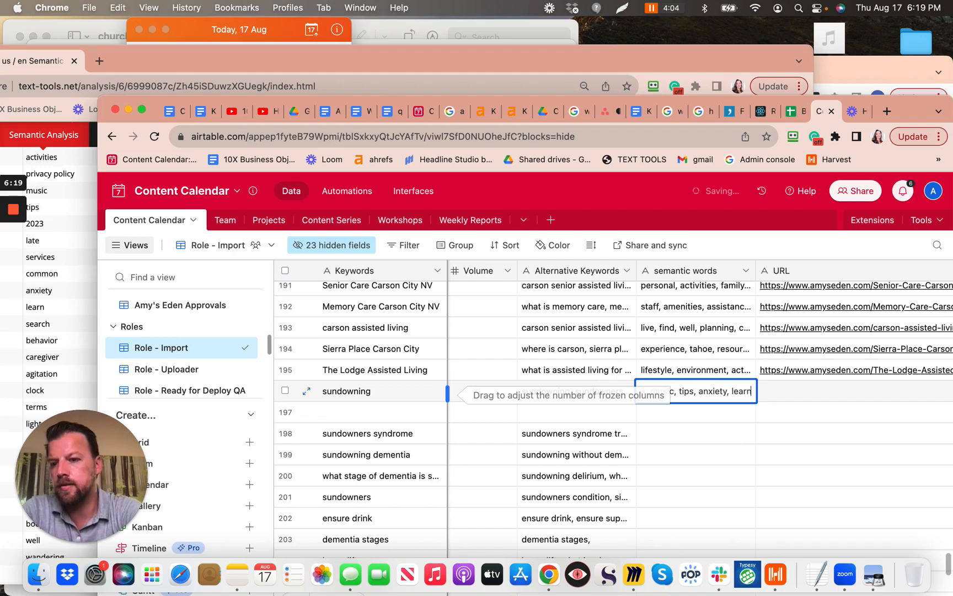
type(", behavior")
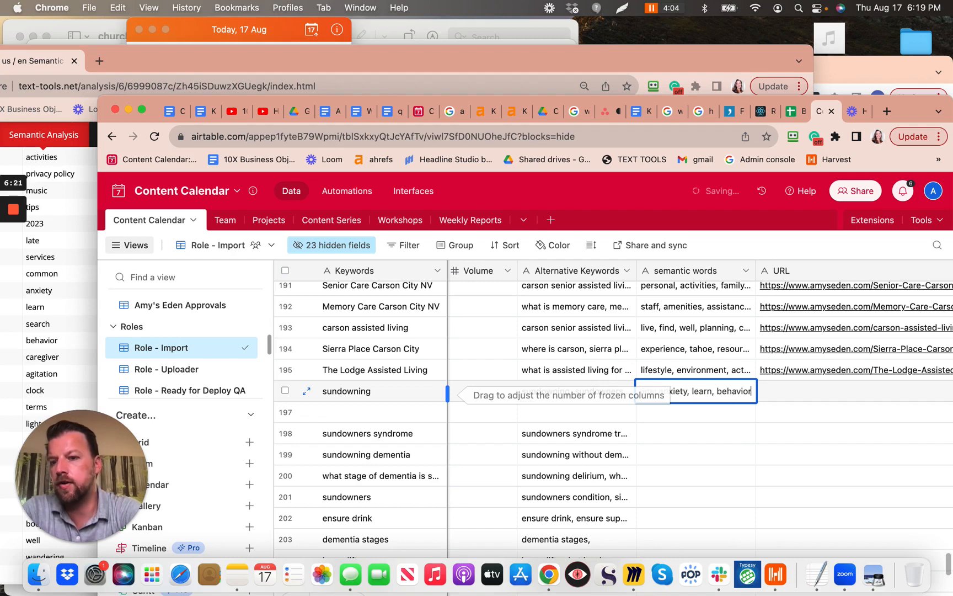
type(", careg")
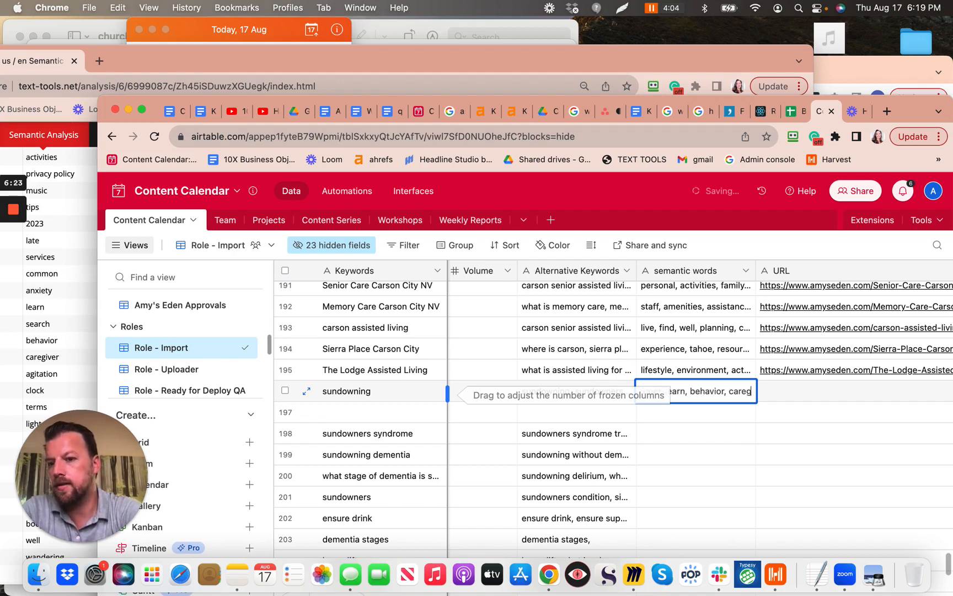
type("iver")
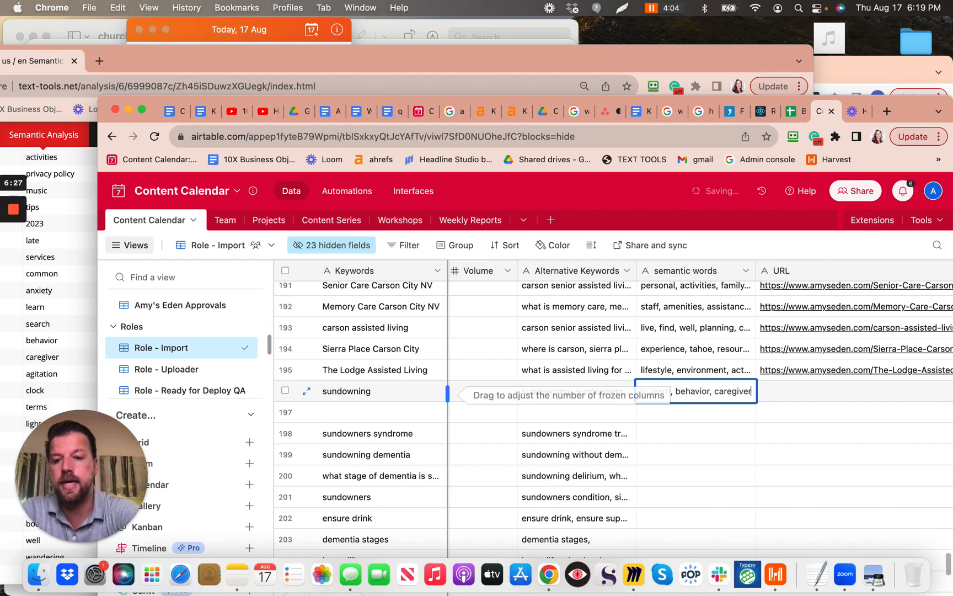
type(", agitation")
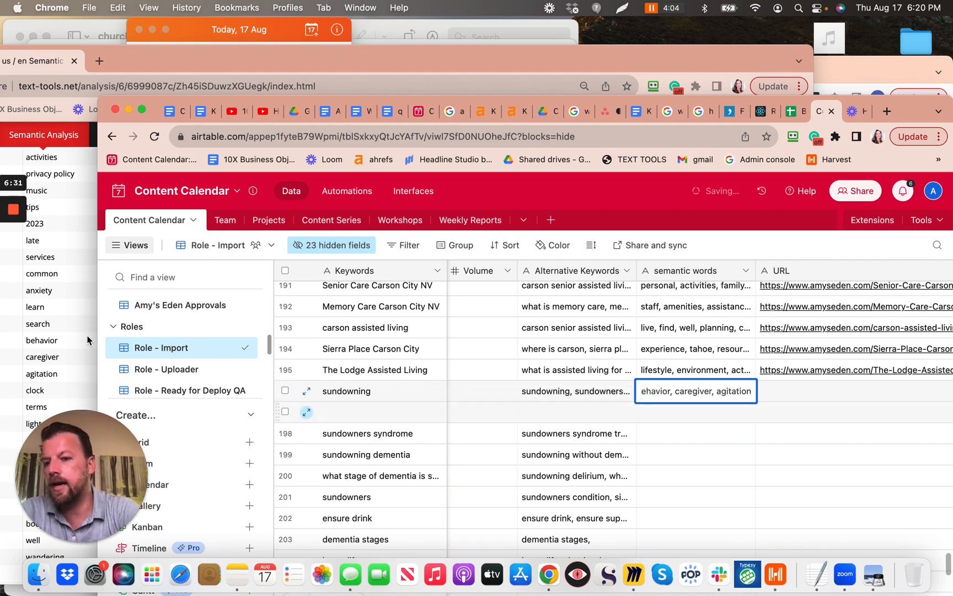
Add "clock" as the last term in the "sundowning" record's semantic words and finish editing the cell
scroll(87, 340, "down", 5)
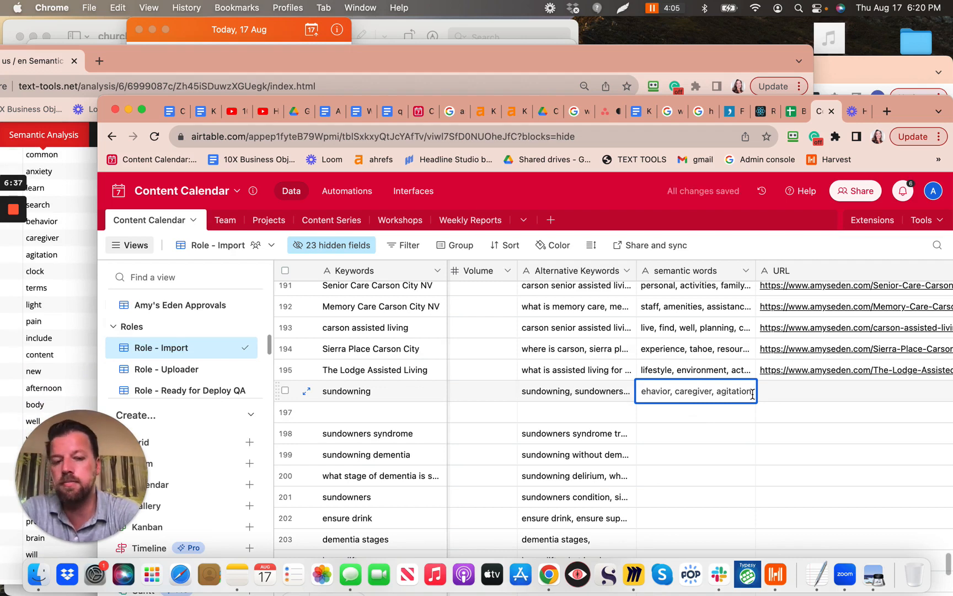
type(",")
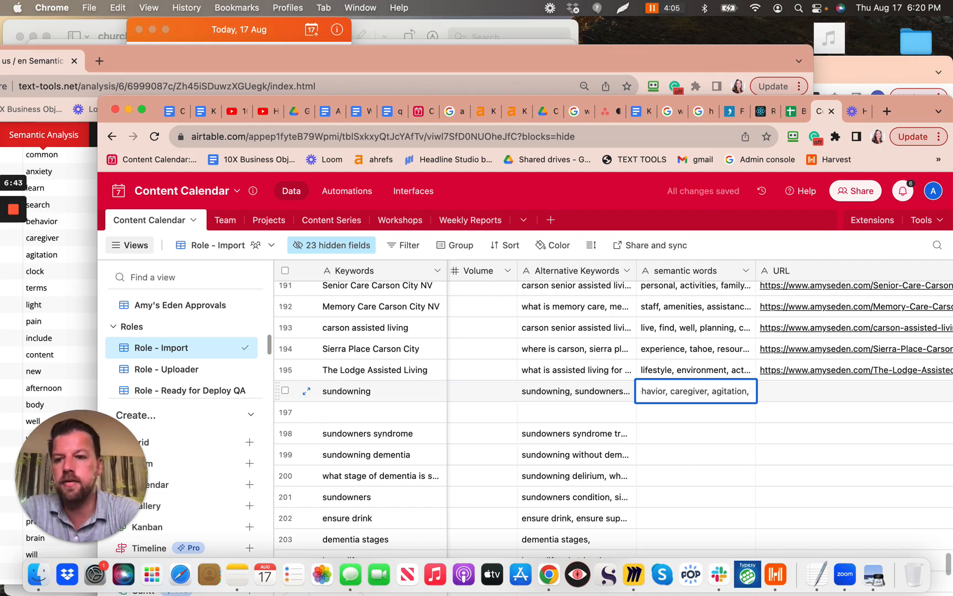
type("clock")
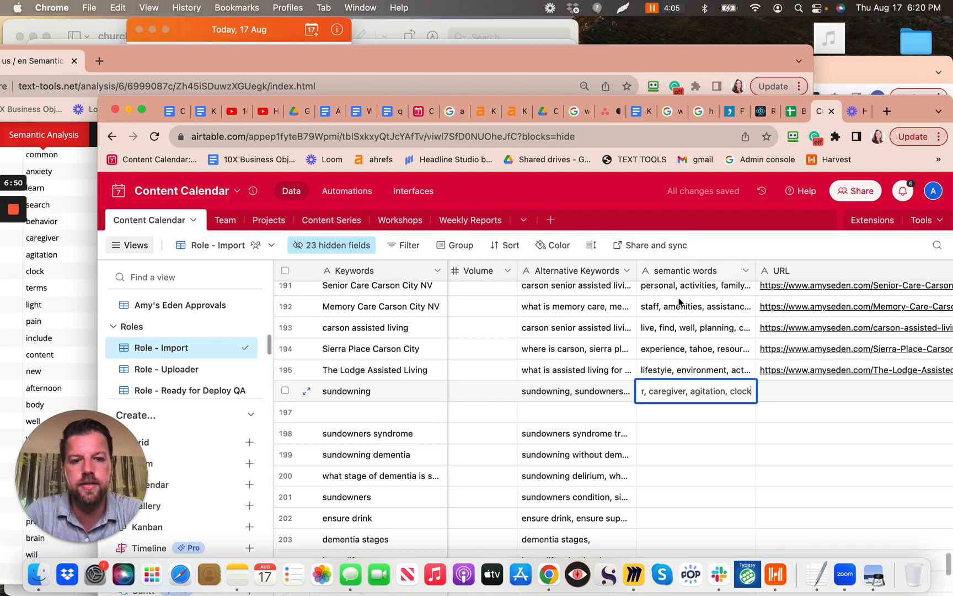
left_click(658, 416)
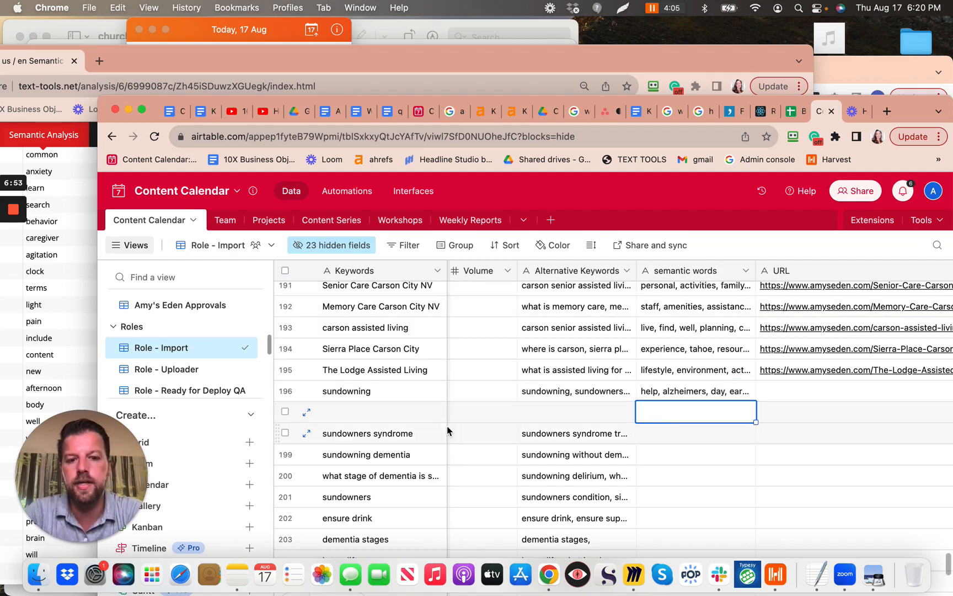
left_click(366, 390)
Switch to Text Tools, examine the "sundowning" analysis chart against its ranked TF*IDF terms, and return to the completed jobs list
left_click(154, 59)
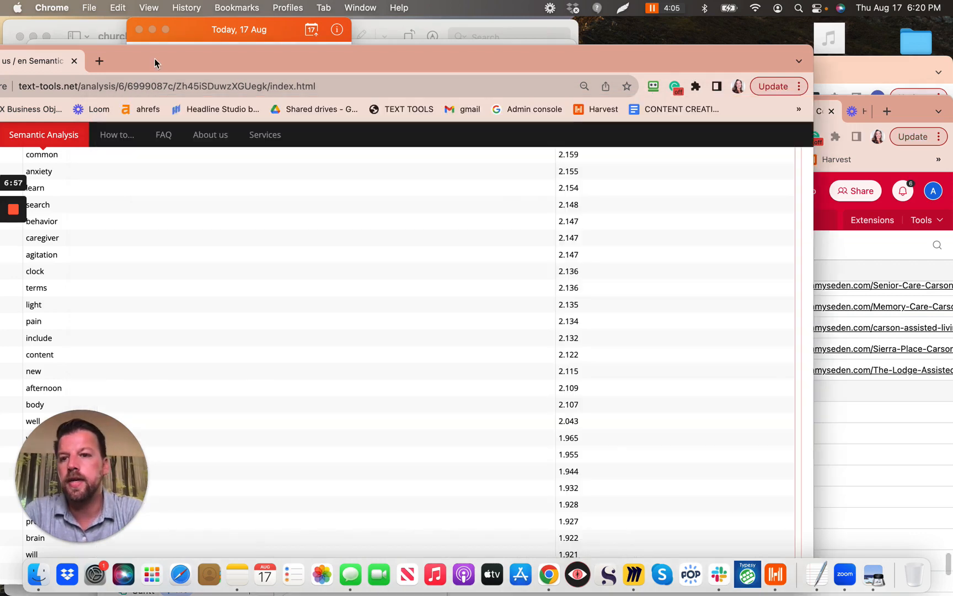
left_click_drag(154, 59, 336, 38)
scroll(159, 249, "up", 15)
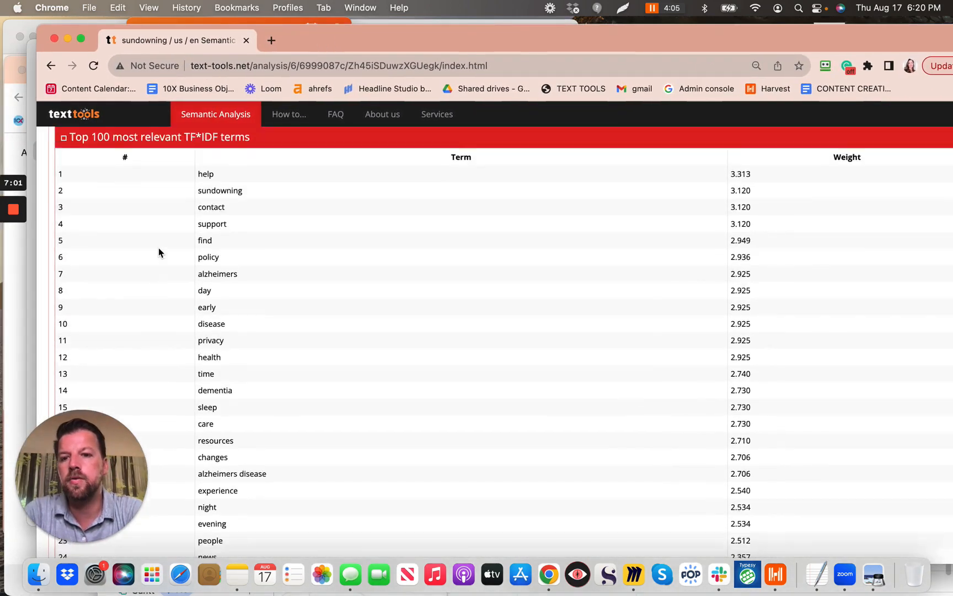
scroll(159, 252, "down", 4)
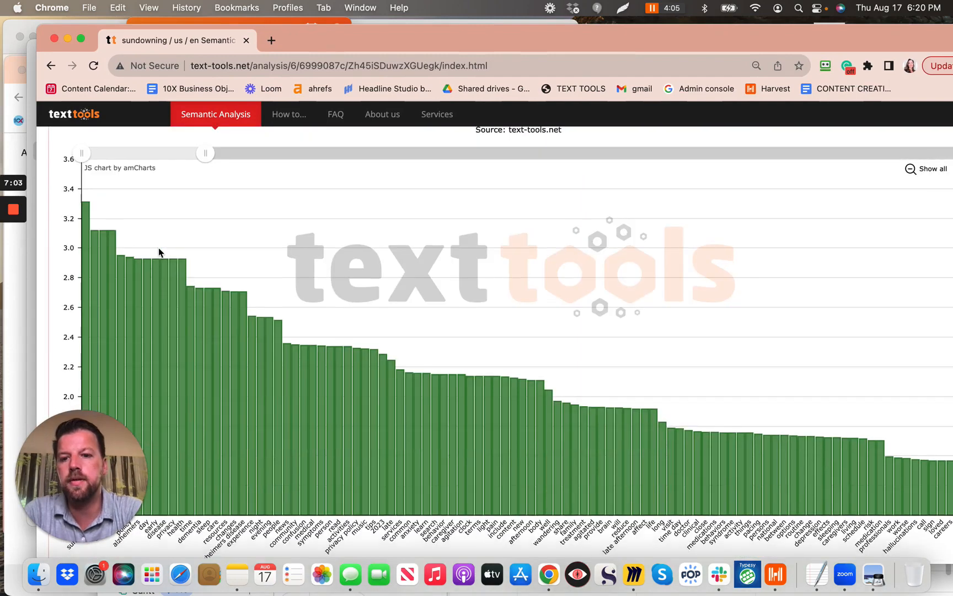
scroll(158, 252, "down", 2)
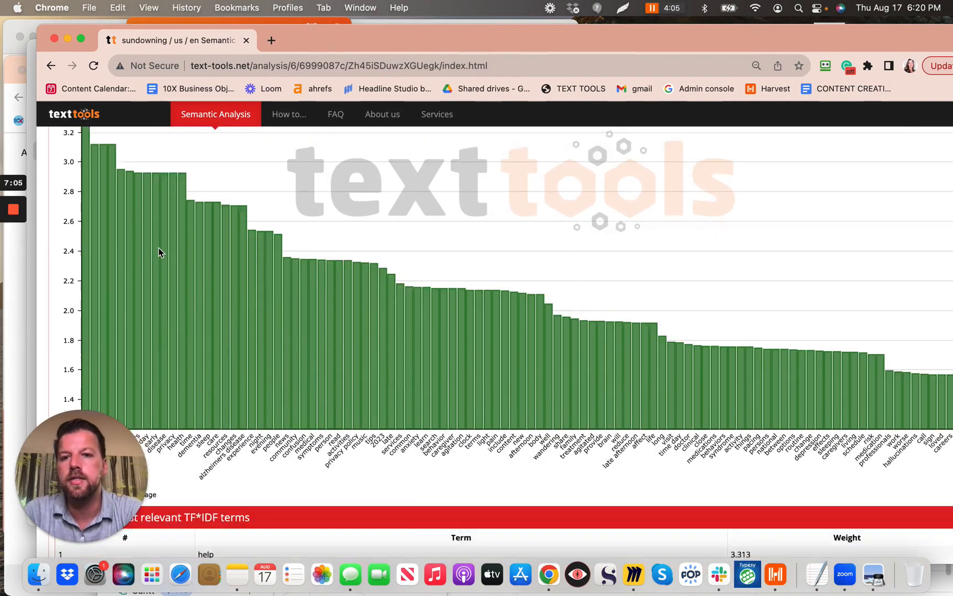
scroll(159, 252, "up", 2)
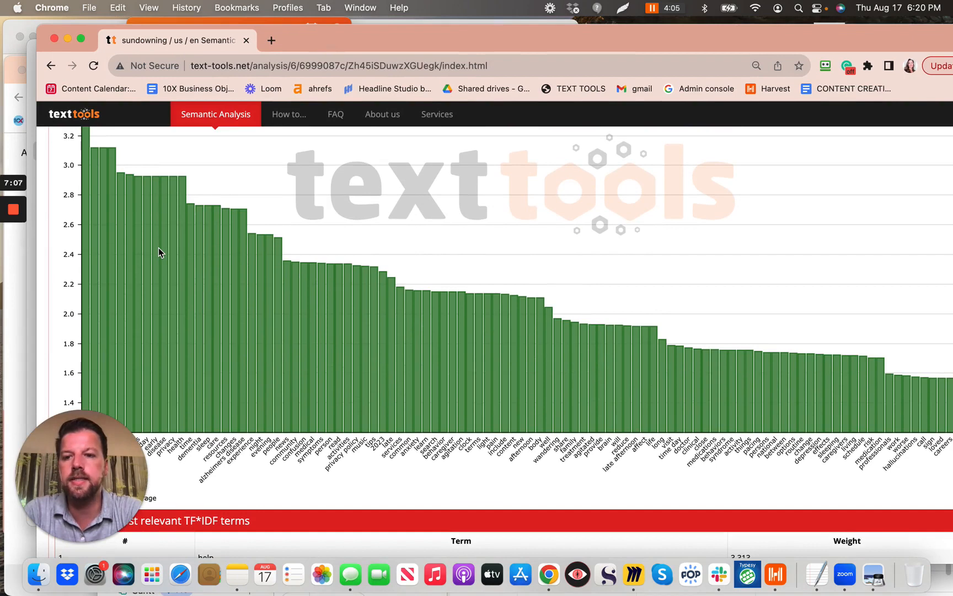
scroll(208, 309, "up", 4)
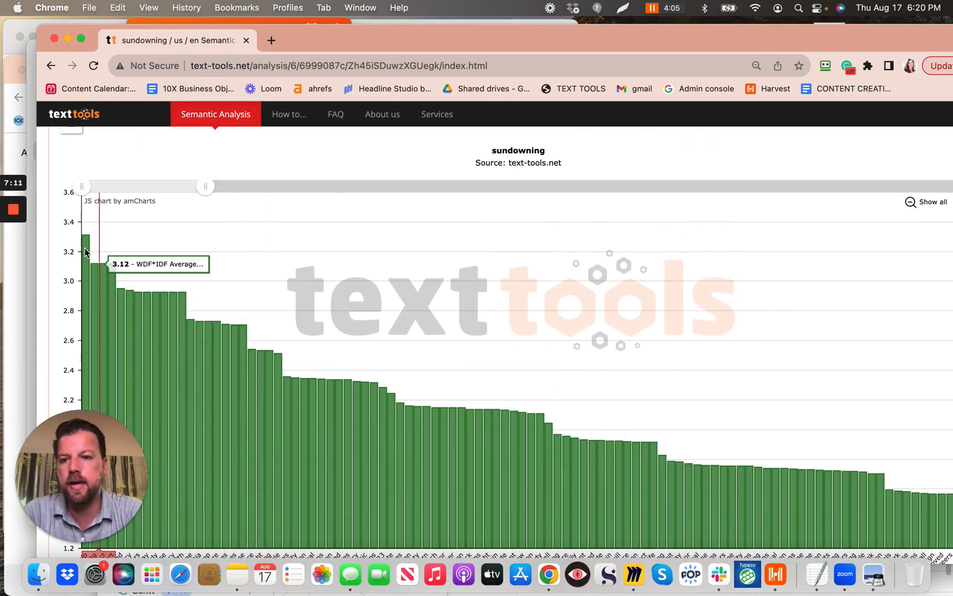
scroll(104, 264, "down", 6)
scroll(104, 263, "down", 2)
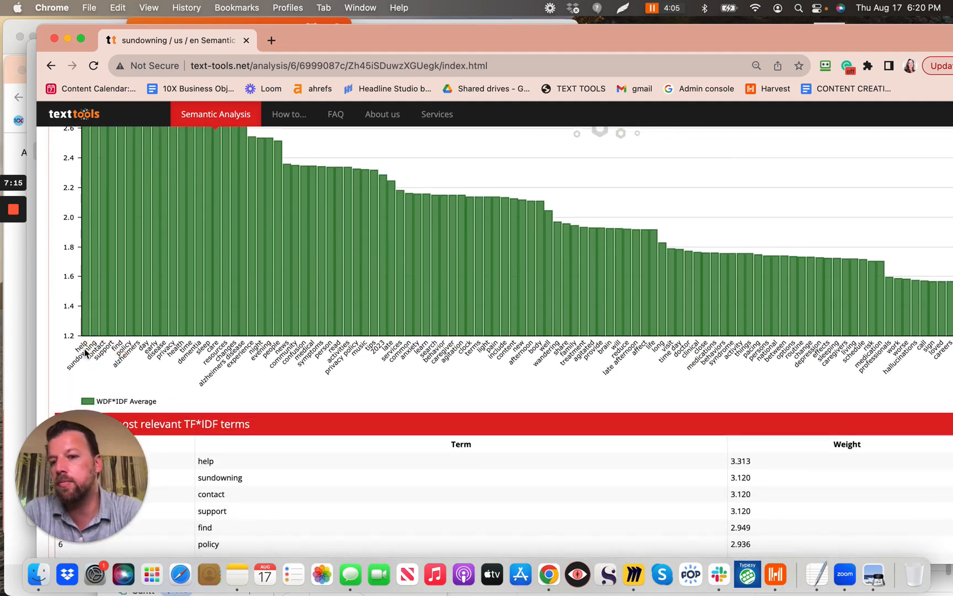
scroll(129, 228, "up", 5)
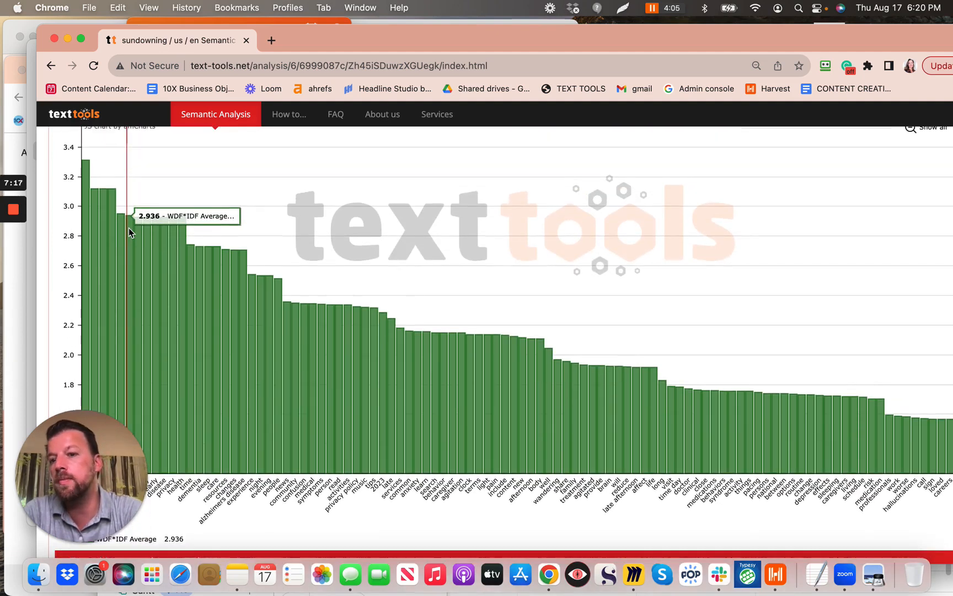
scroll(97, 197, "down", 5)
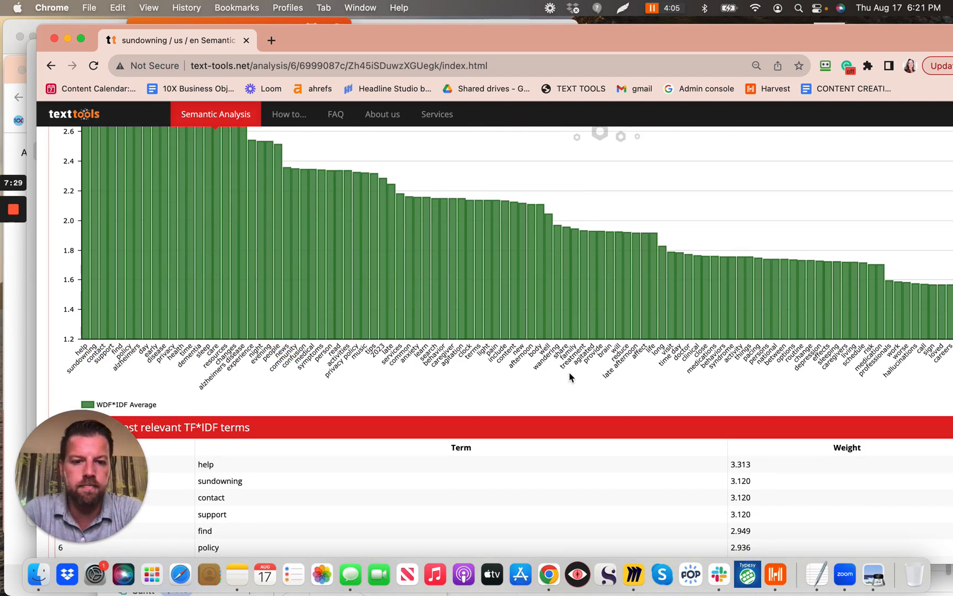
scroll(570, 377, "up", 1)
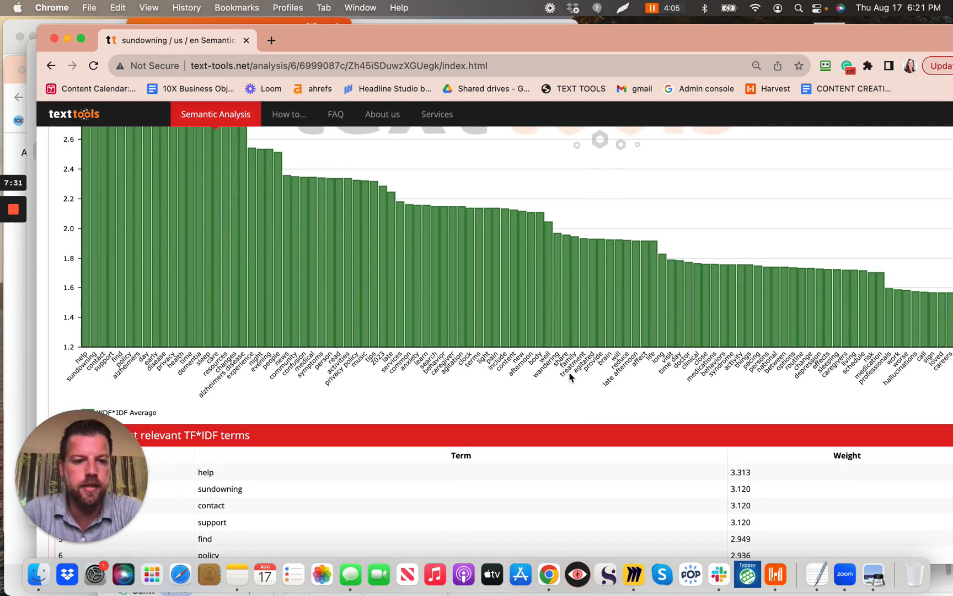
scroll(569, 377, "down", 10)
scroll(570, 377, "up", 6)
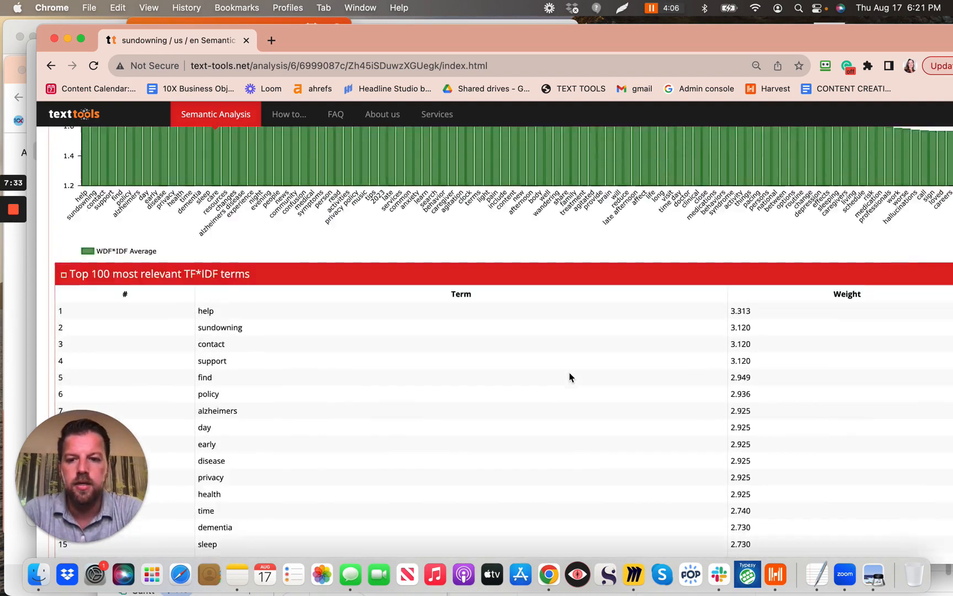
scroll(571, 378, "up", 10)
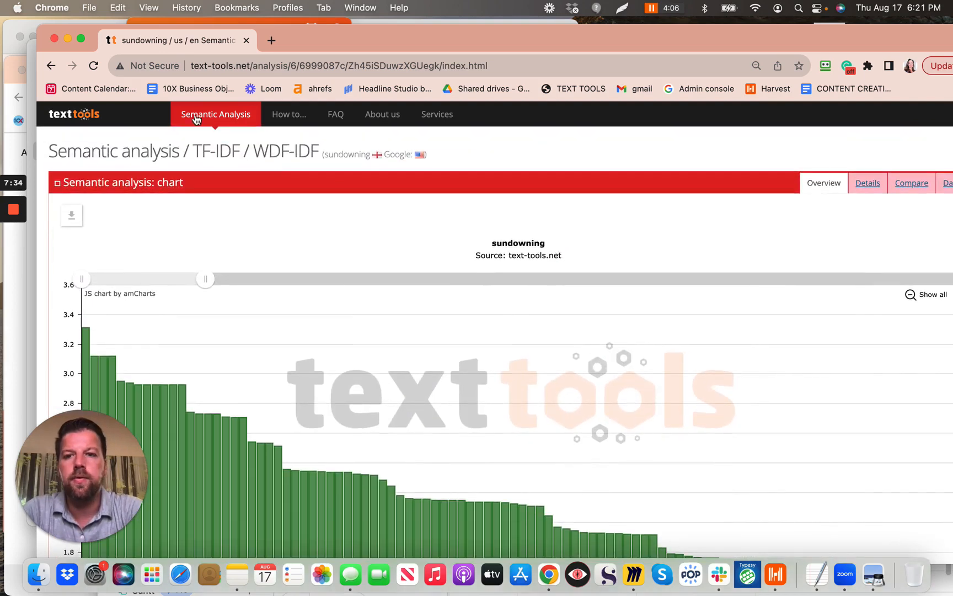
left_click(51, 65)
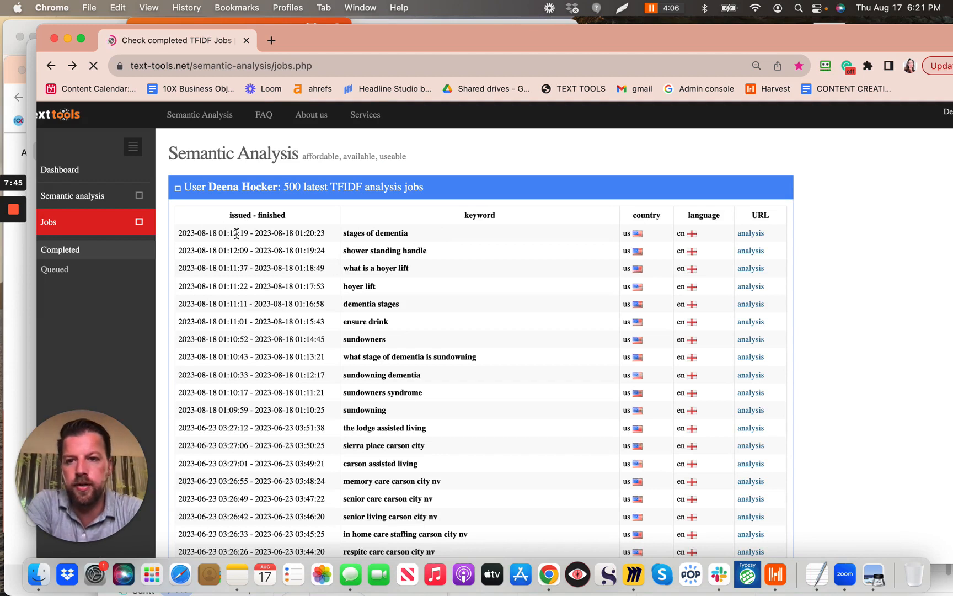
mouse_move(15, 218)
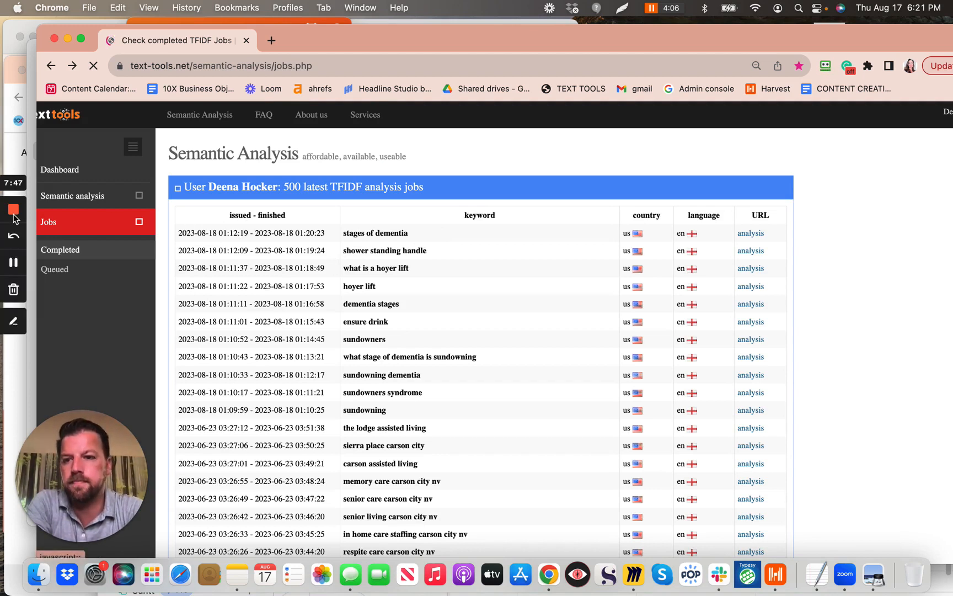